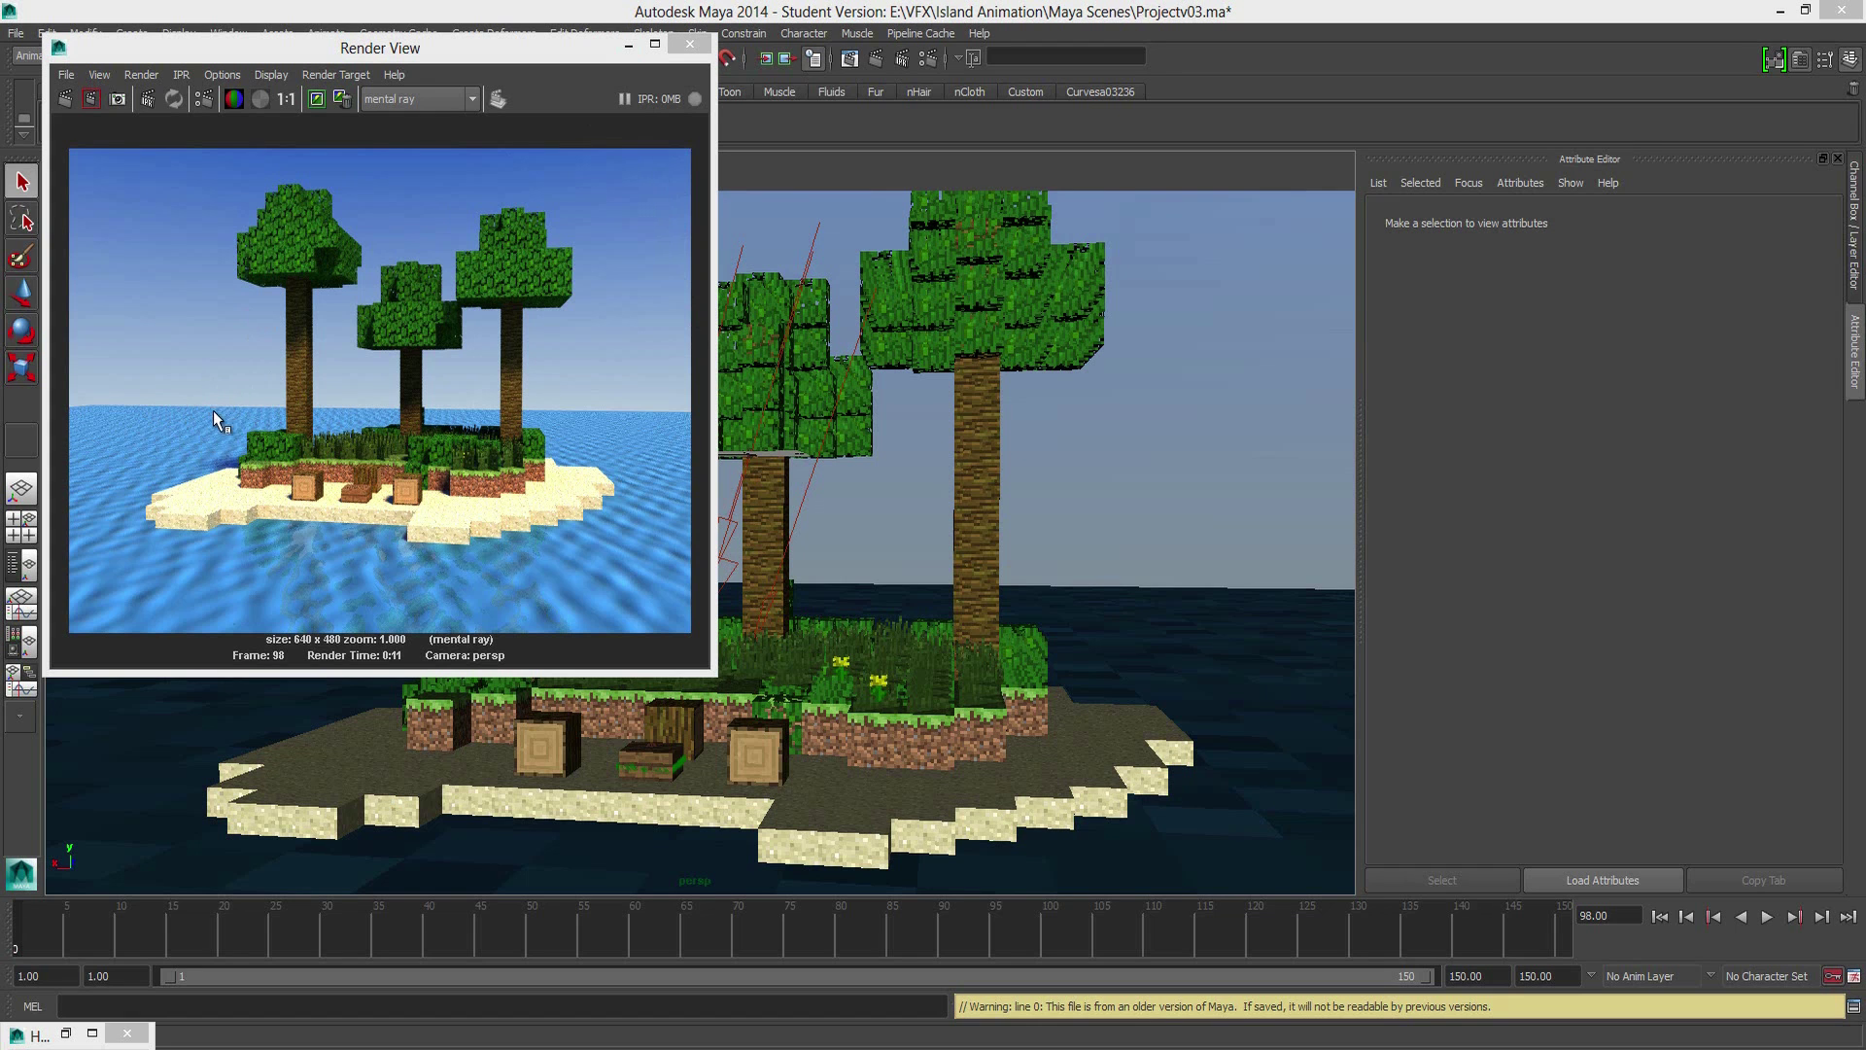
# Step: Select the ocean plane and open the water1 bump texture of its WaterShader material for editing
pyautogui.click(629, 45)
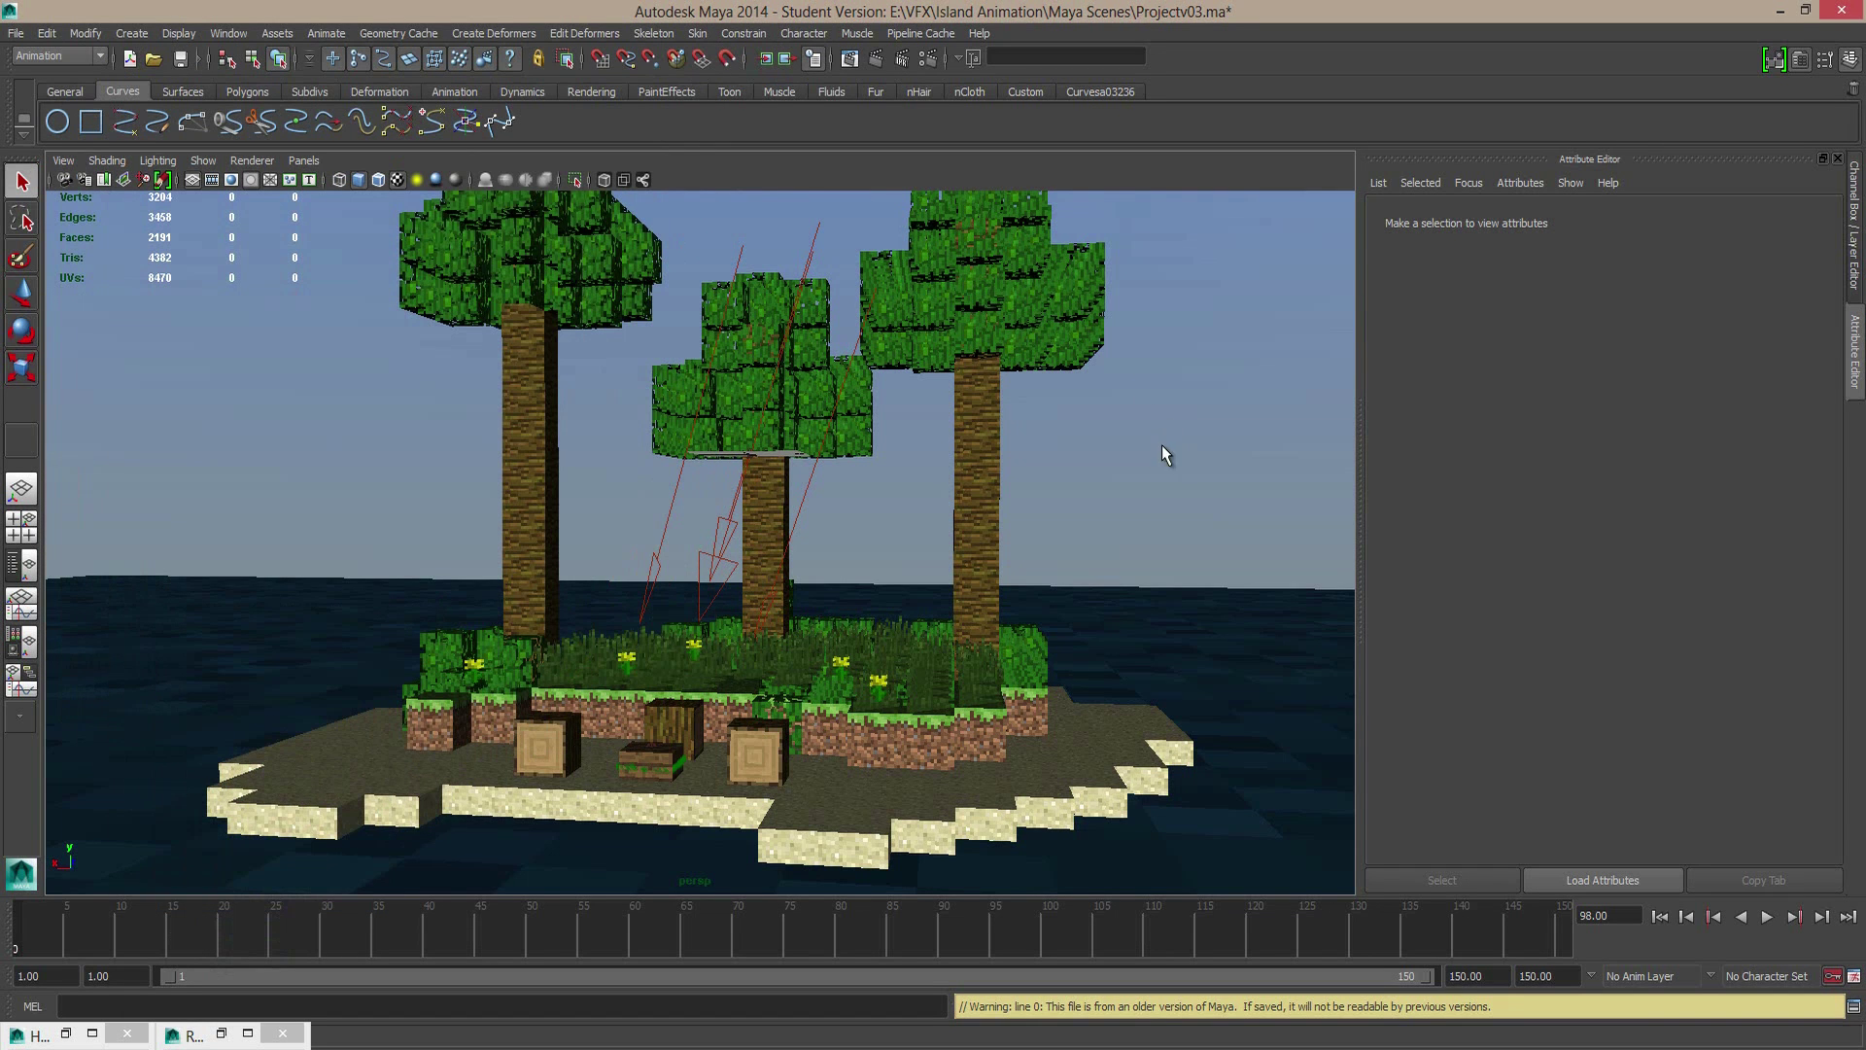
pyautogui.keyDown('alt'); pyautogui.moveTo(1125, 476); pyautogui.dragTo(1008, 433, button='right'); pyautogui.keyUp('alt')
pyautogui.keyDown('alt'); pyautogui.moveTo(1008, 433); pyautogui.dragTo(1006, 506); pyautogui.keyUp('alt')
pyautogui.scroll(3, 1001, 545)
pyautogui.scroll(4, 918, 523)
pyautogui.click(922, 523)
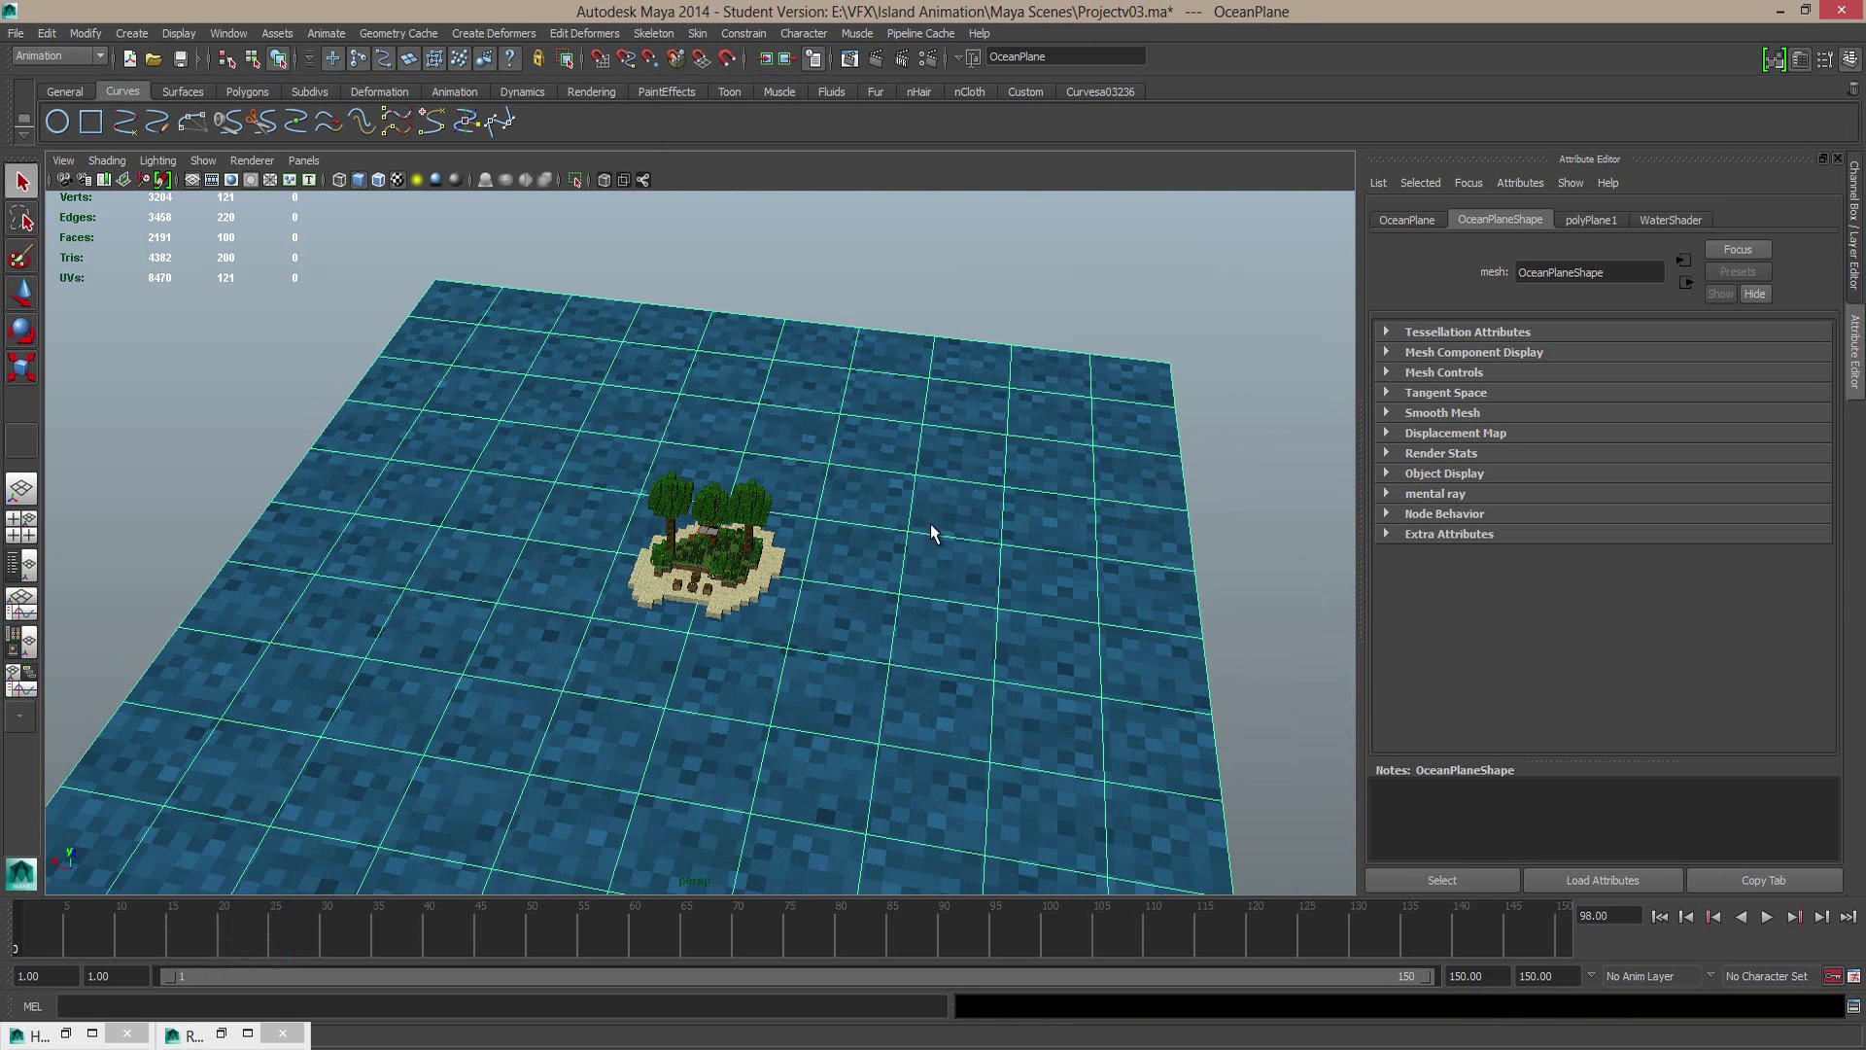
pyautogui.click(1668, 220)
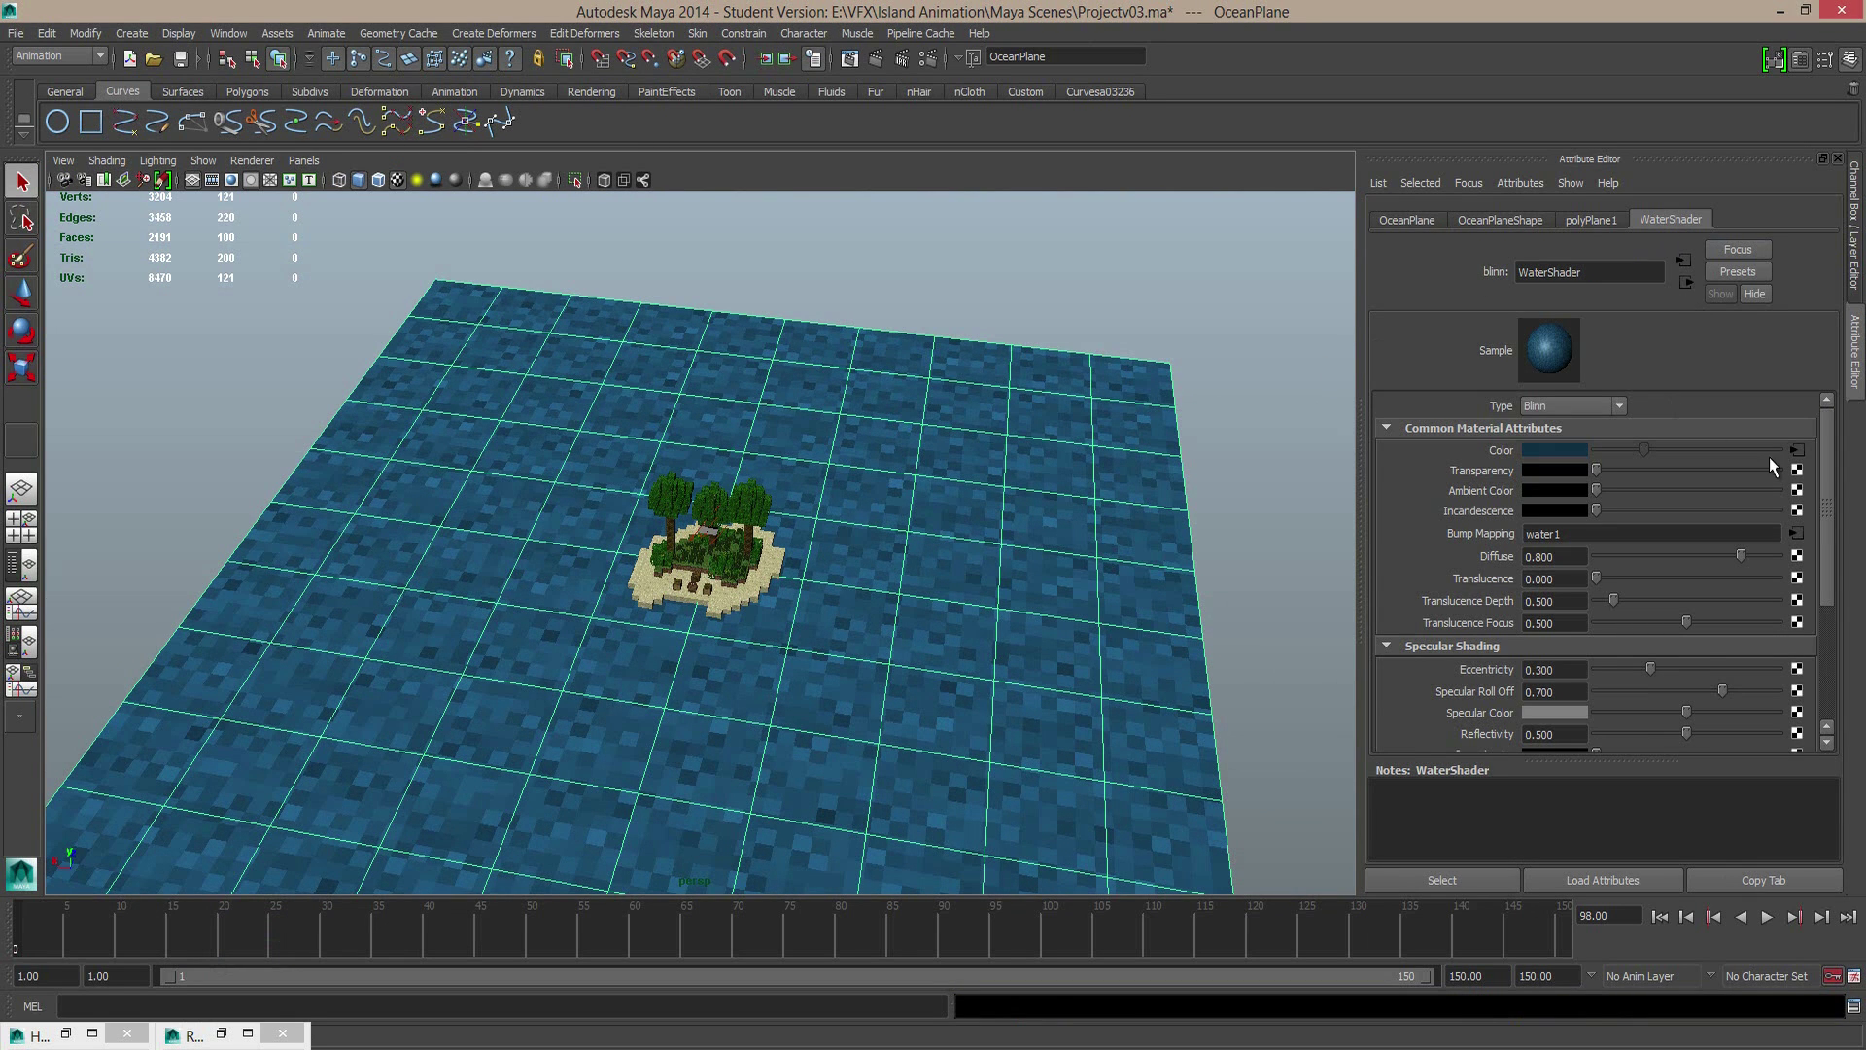
pyautogui.click(1795, 533)
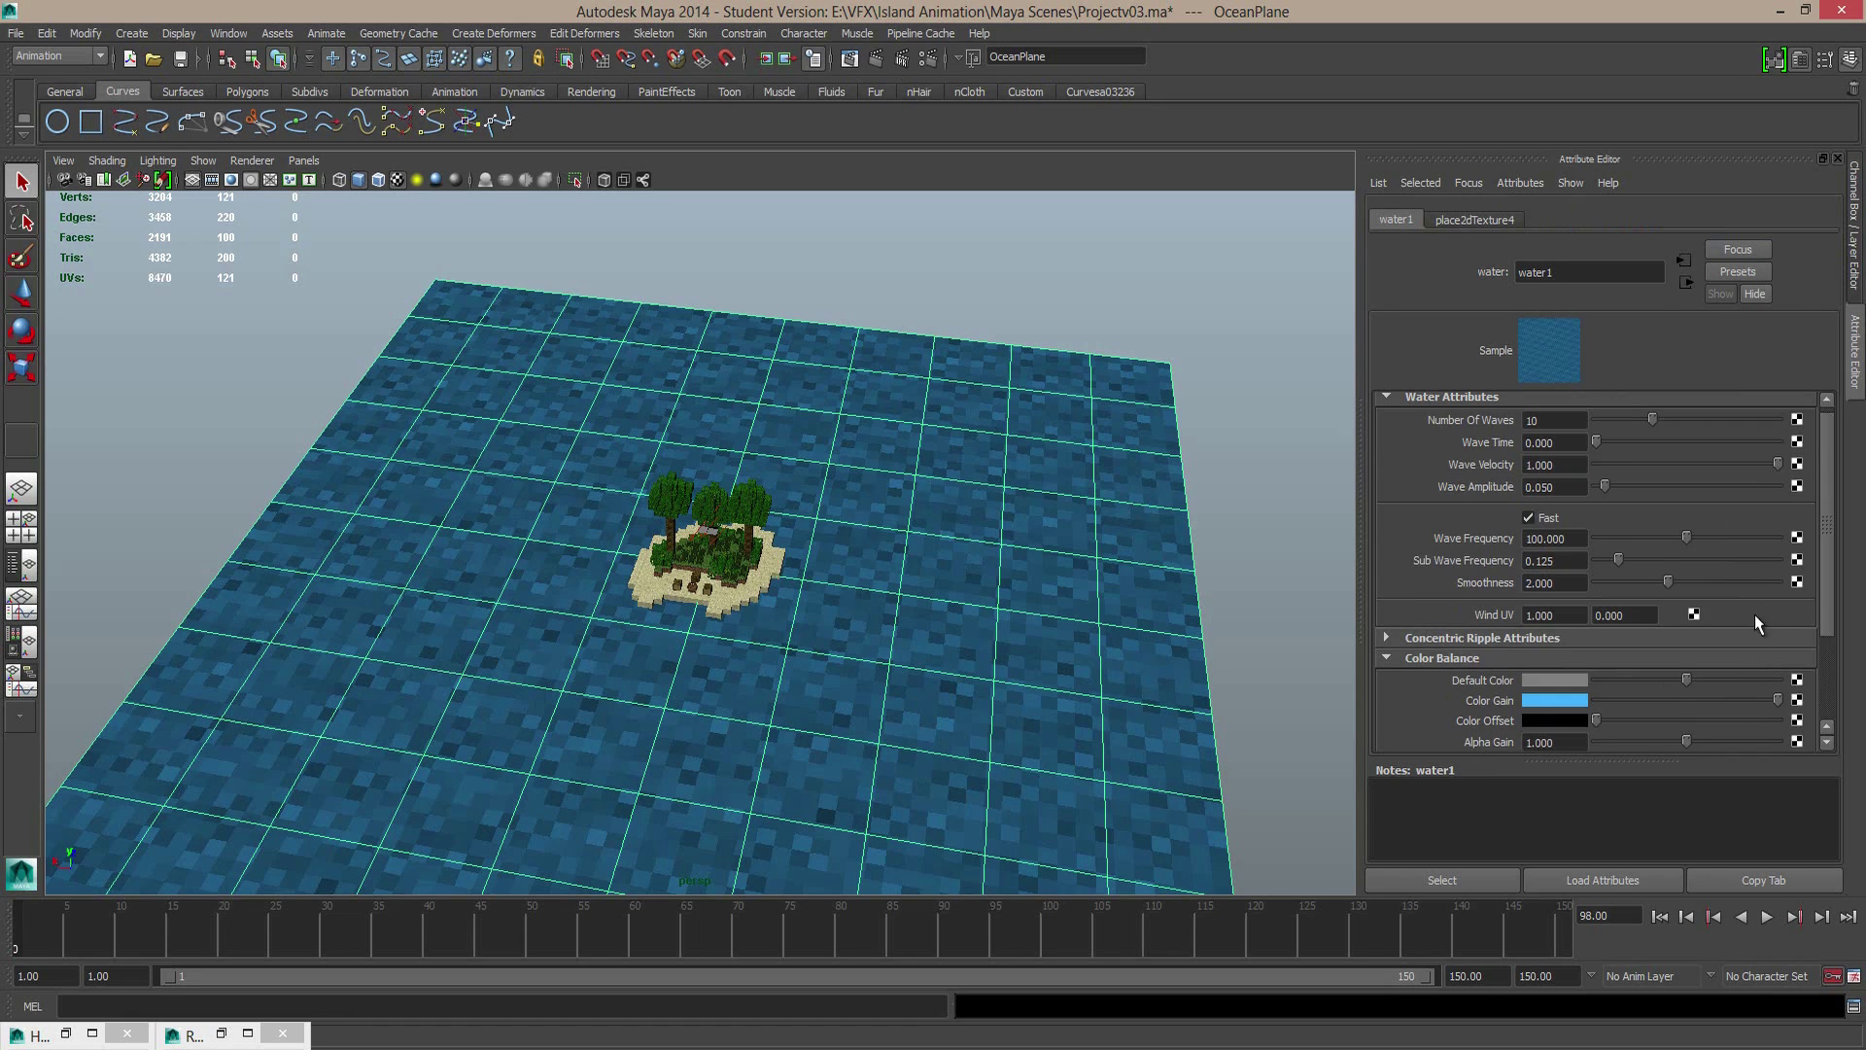
# Step: Map a new ramp texture to the water's Color Gain and set its type to Circular Ramp
pyautogui.scroll(-3, 1752, 637)
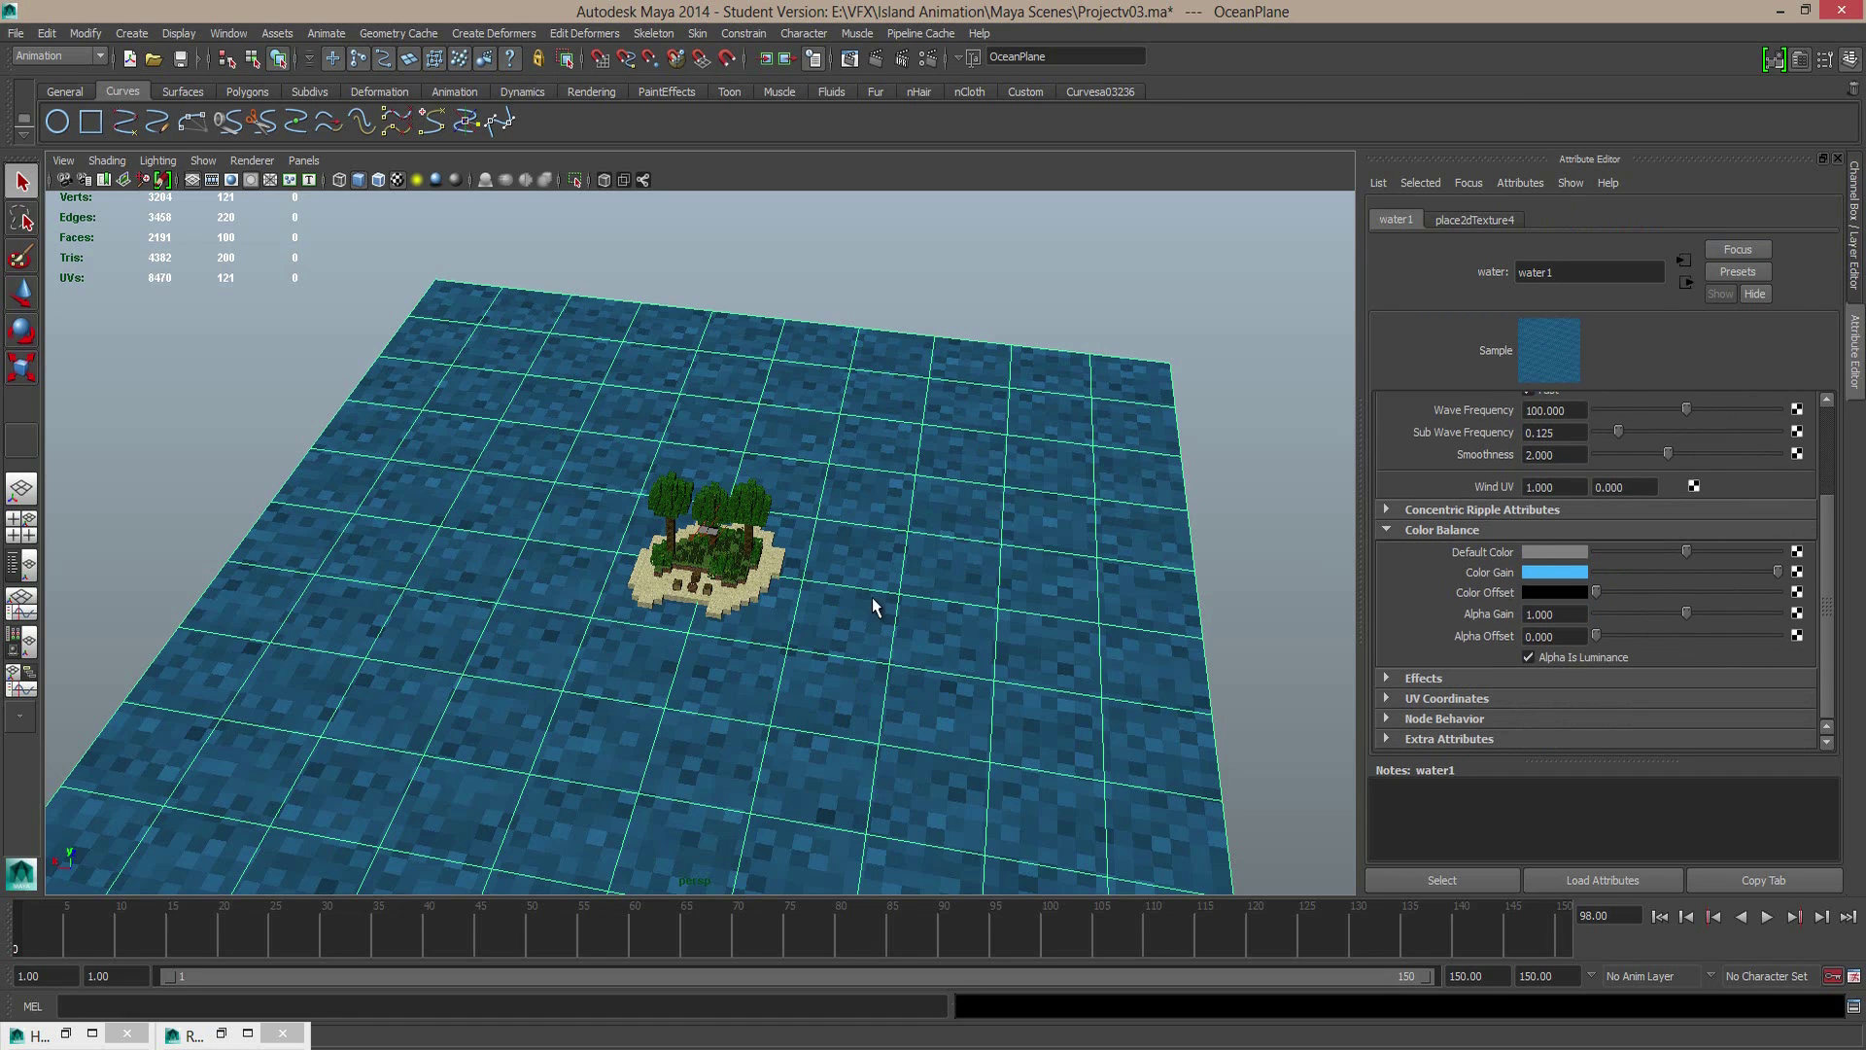
pyautogui.click(1797, 572)
pyautogui.click(842, 766)
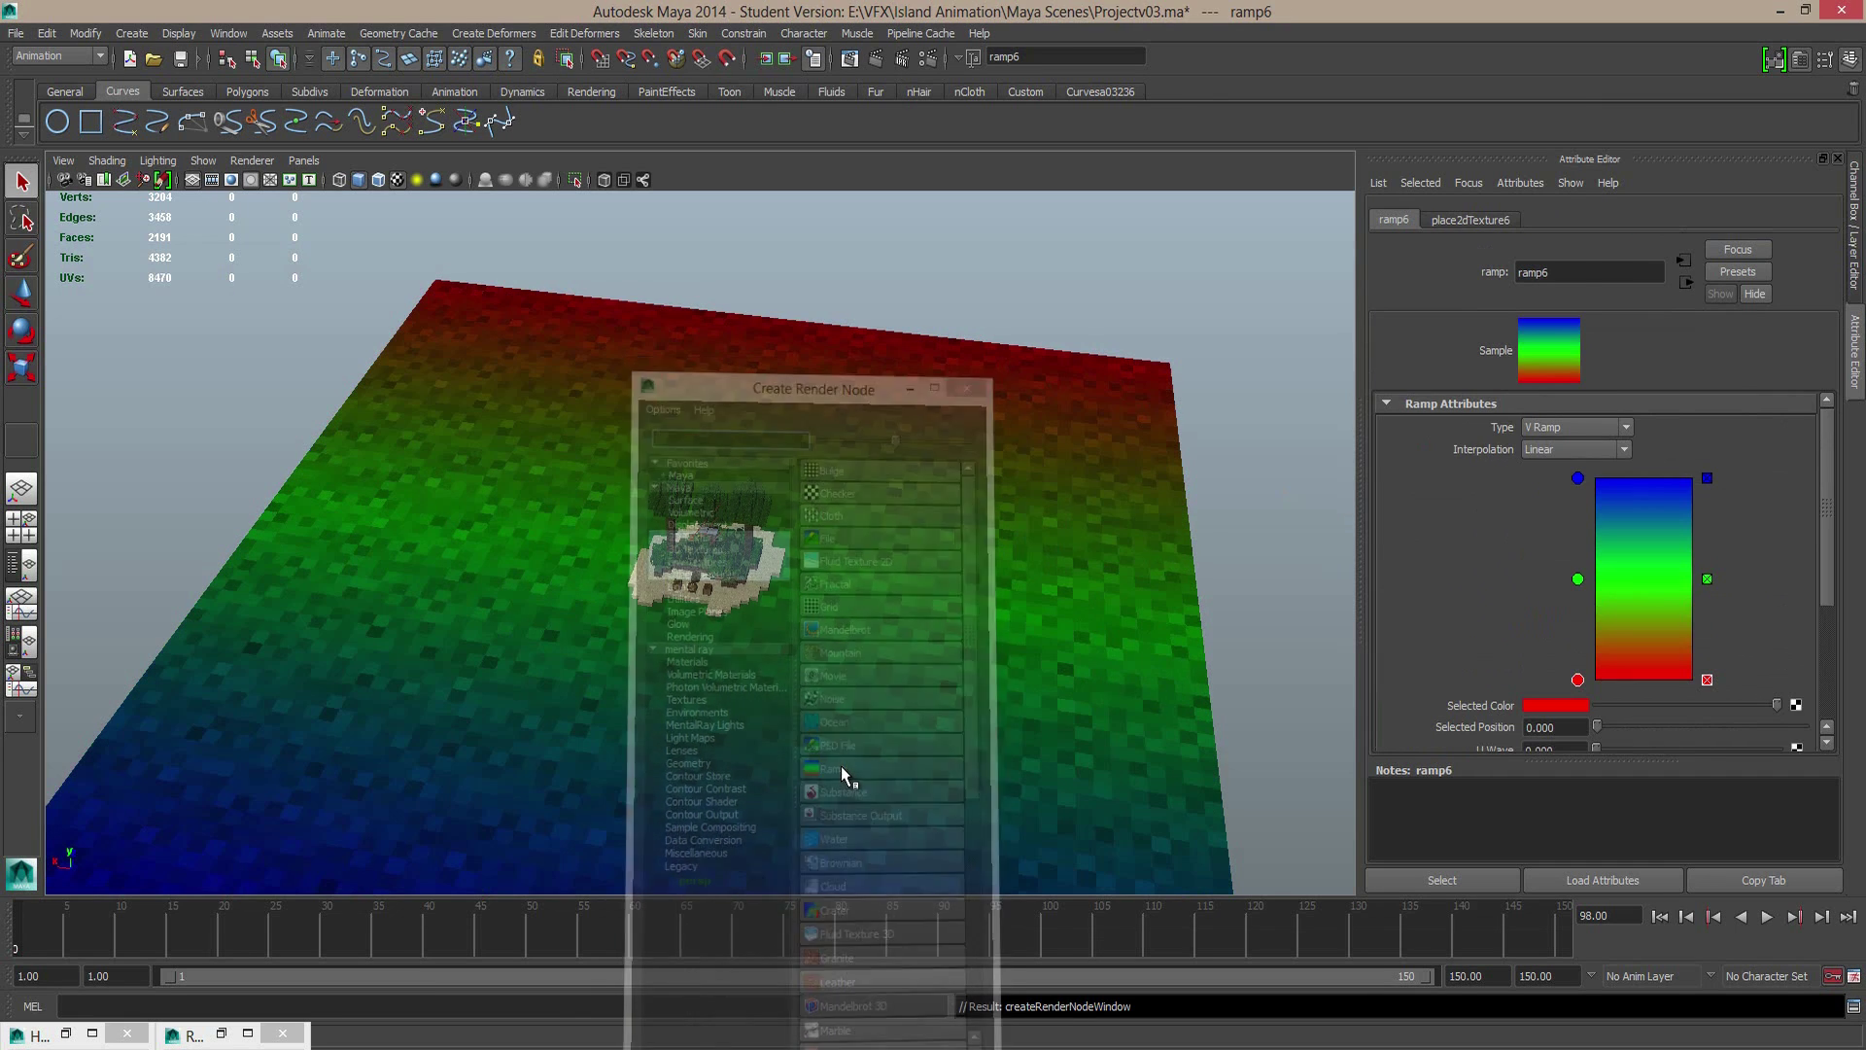
pyautogui.click(1568, 451)
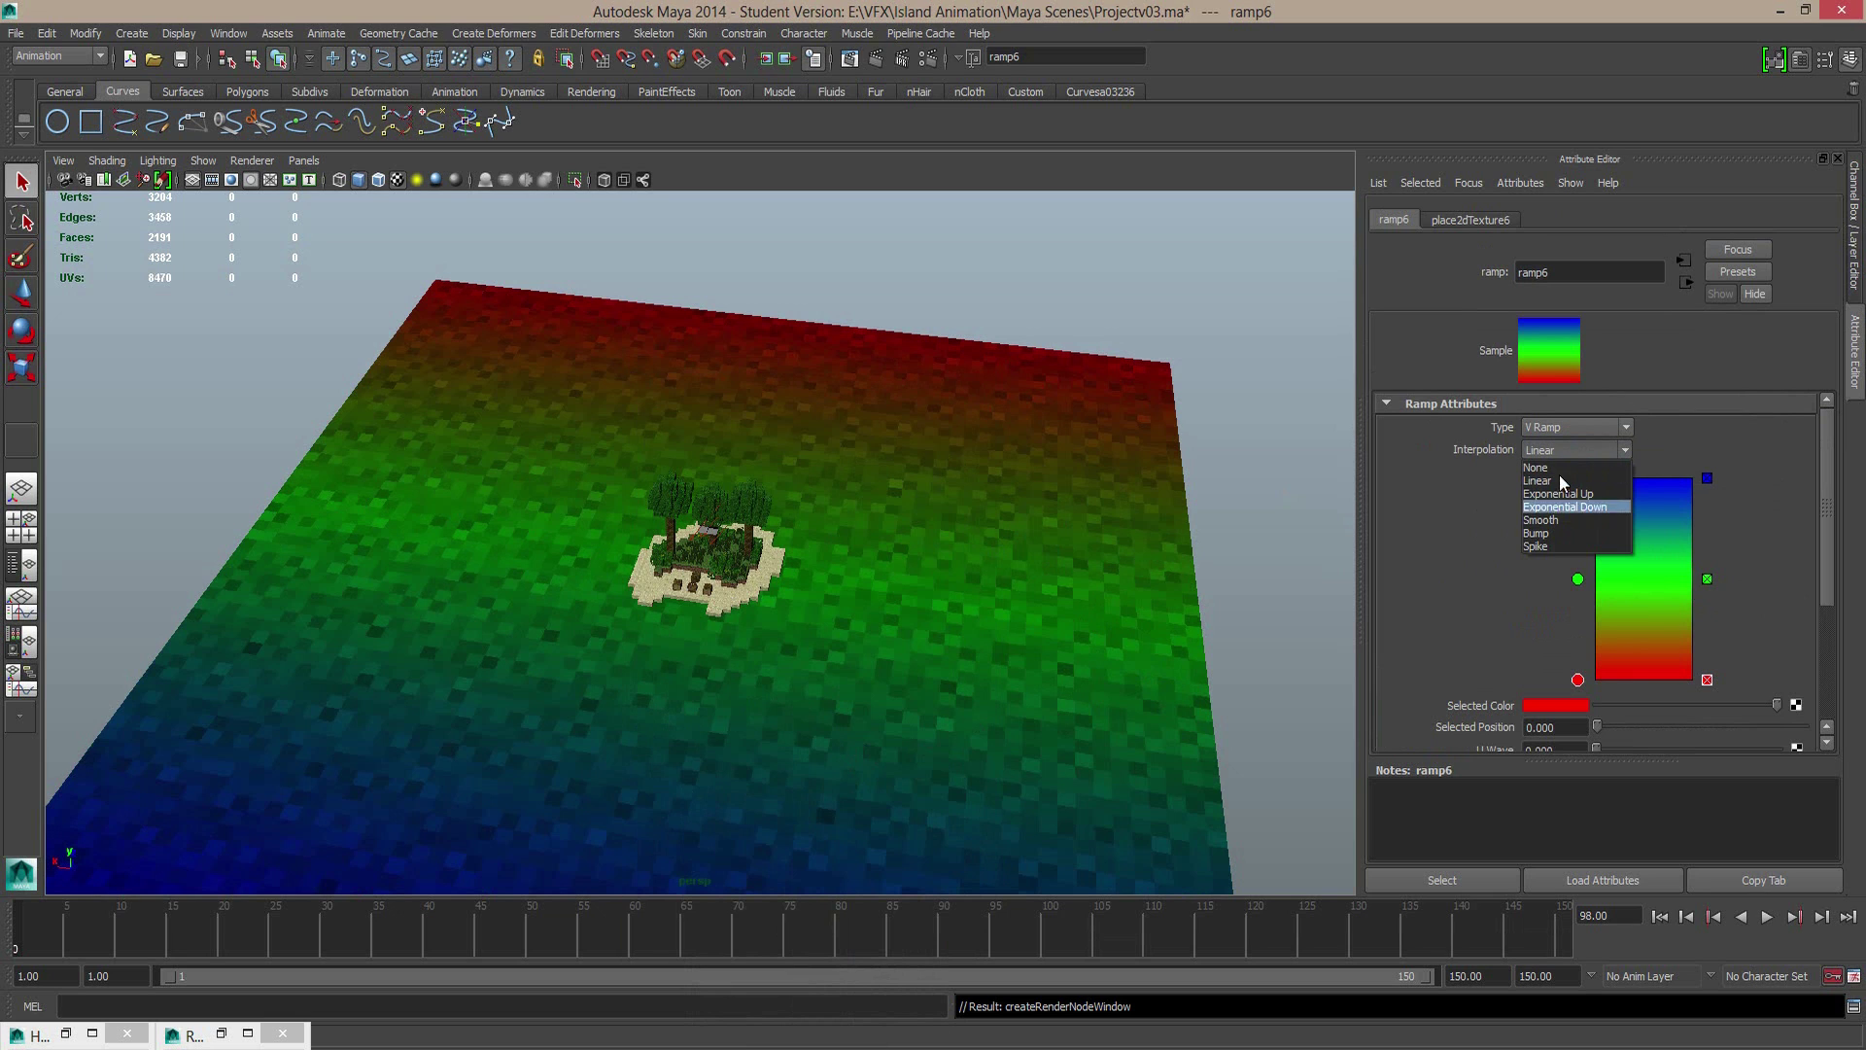
pyautogui.click(1561, 429)
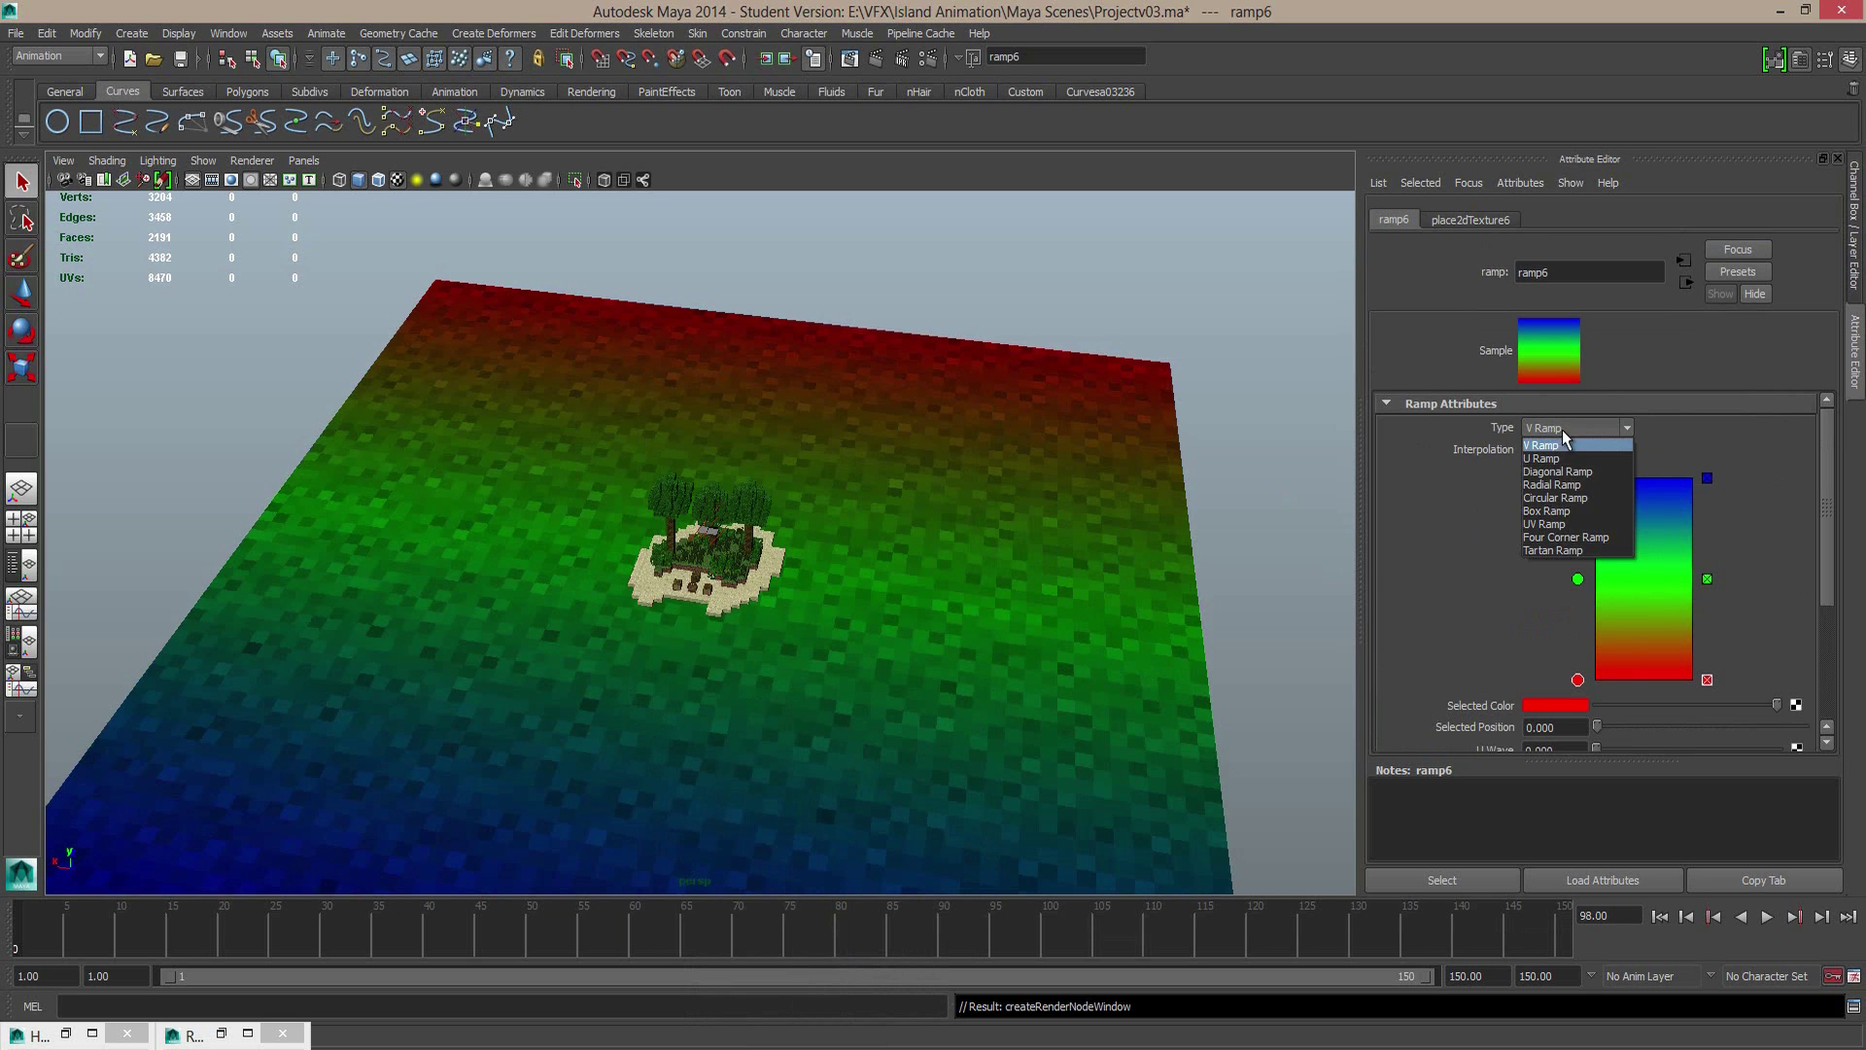
pyautogui.click(1567, 496)
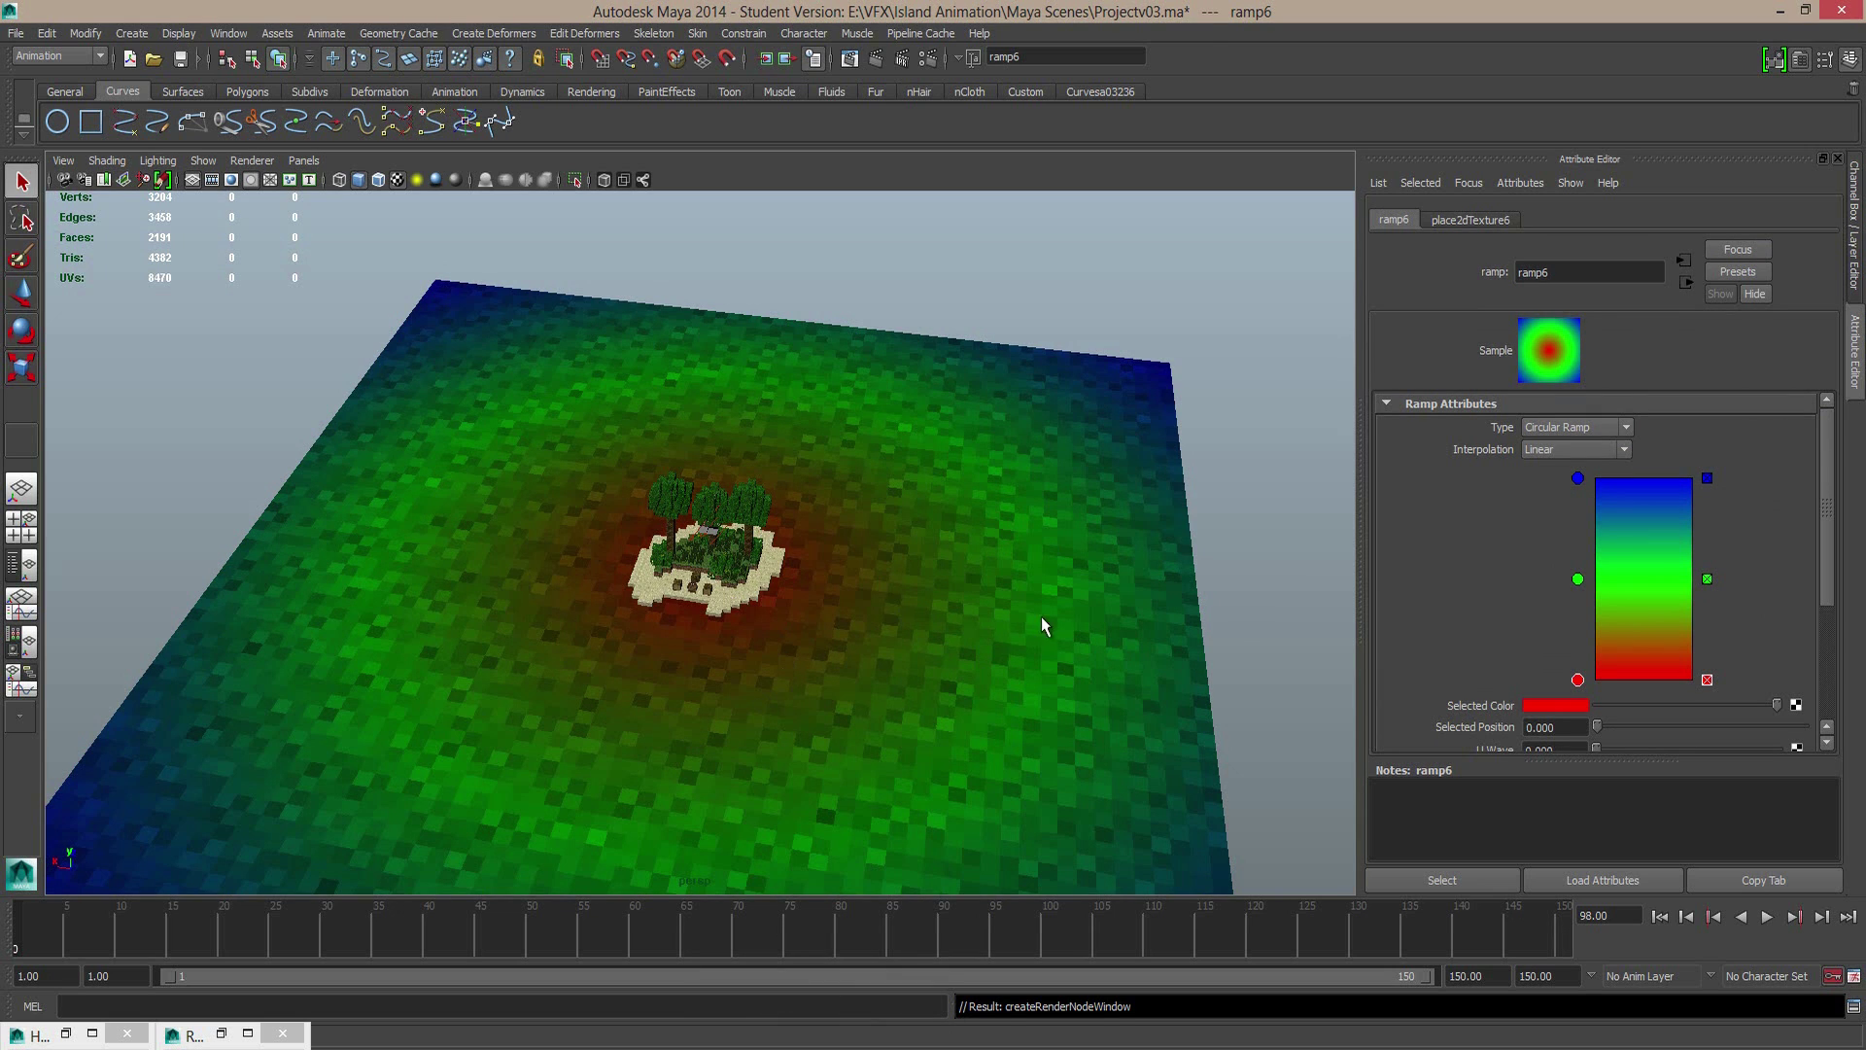
# Step: Remove the ramp's green middle colour and change the red colour at position 0 to light blue
pyautogui.scroll(-3, 1060, 632)
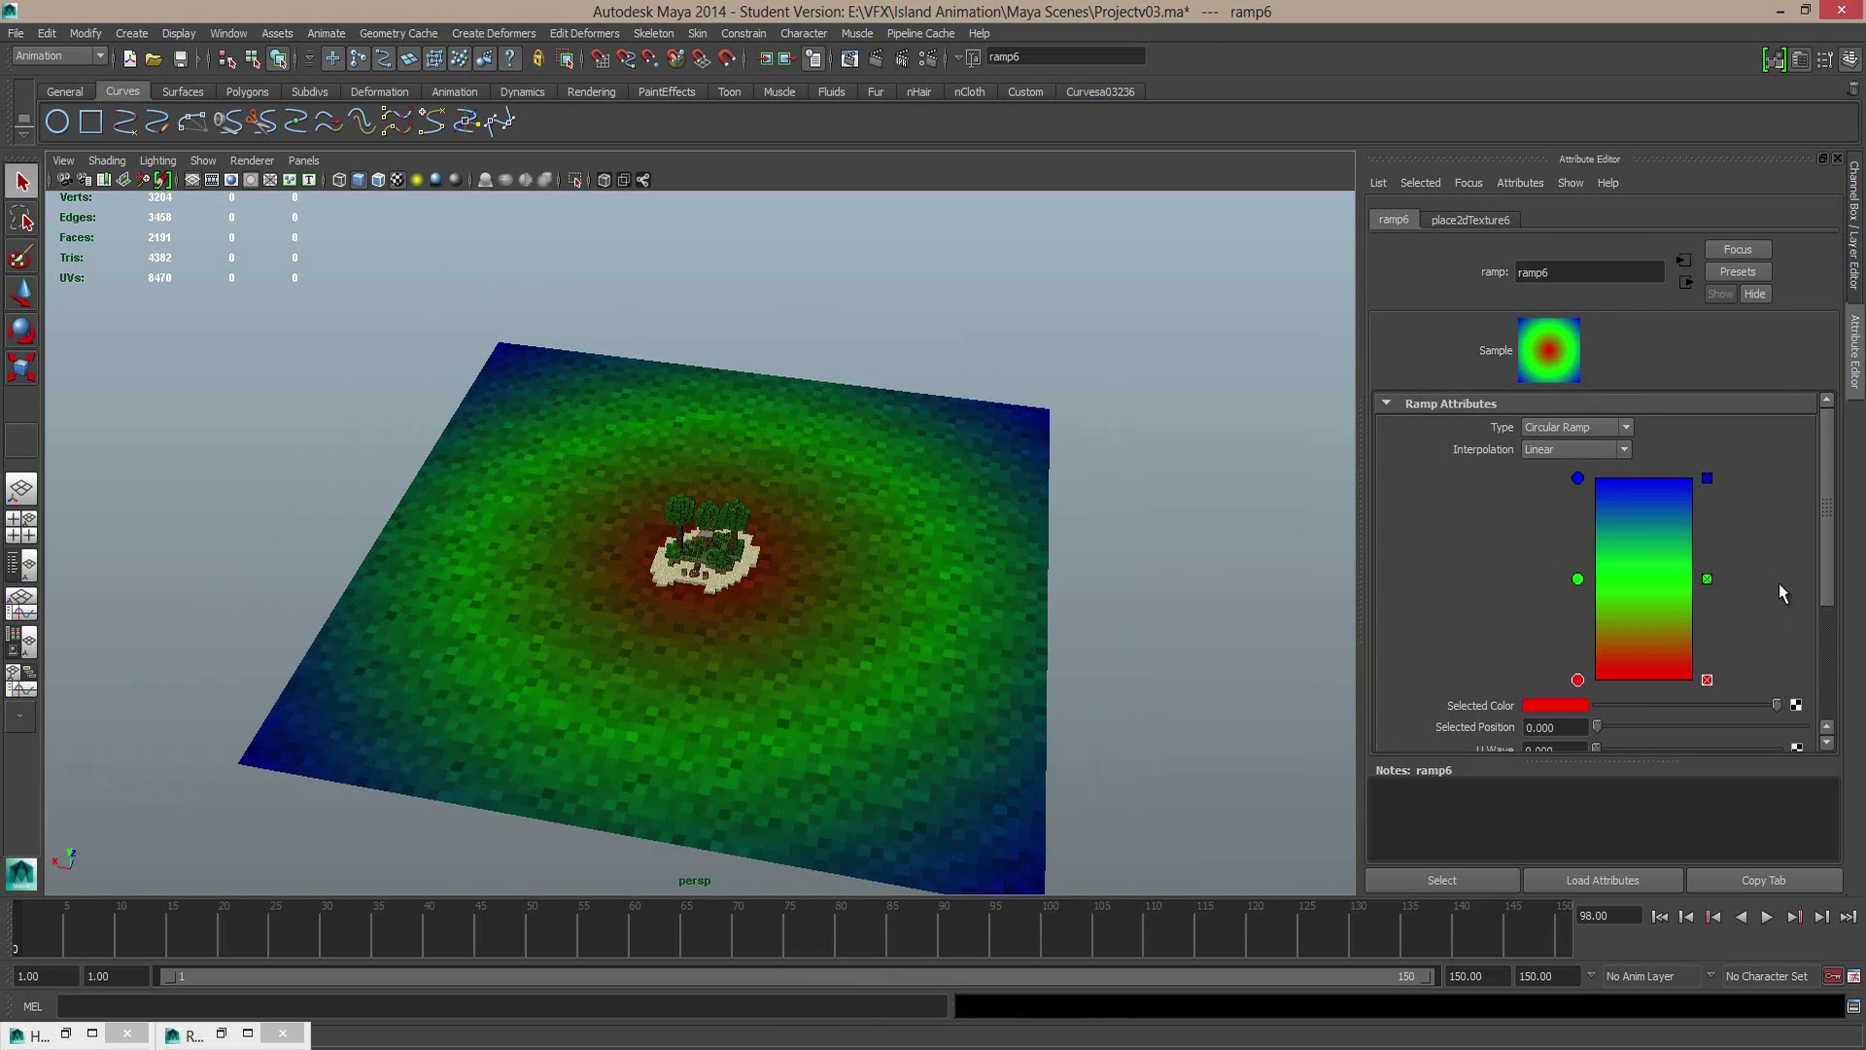
pyautogui.click(1707, 579)
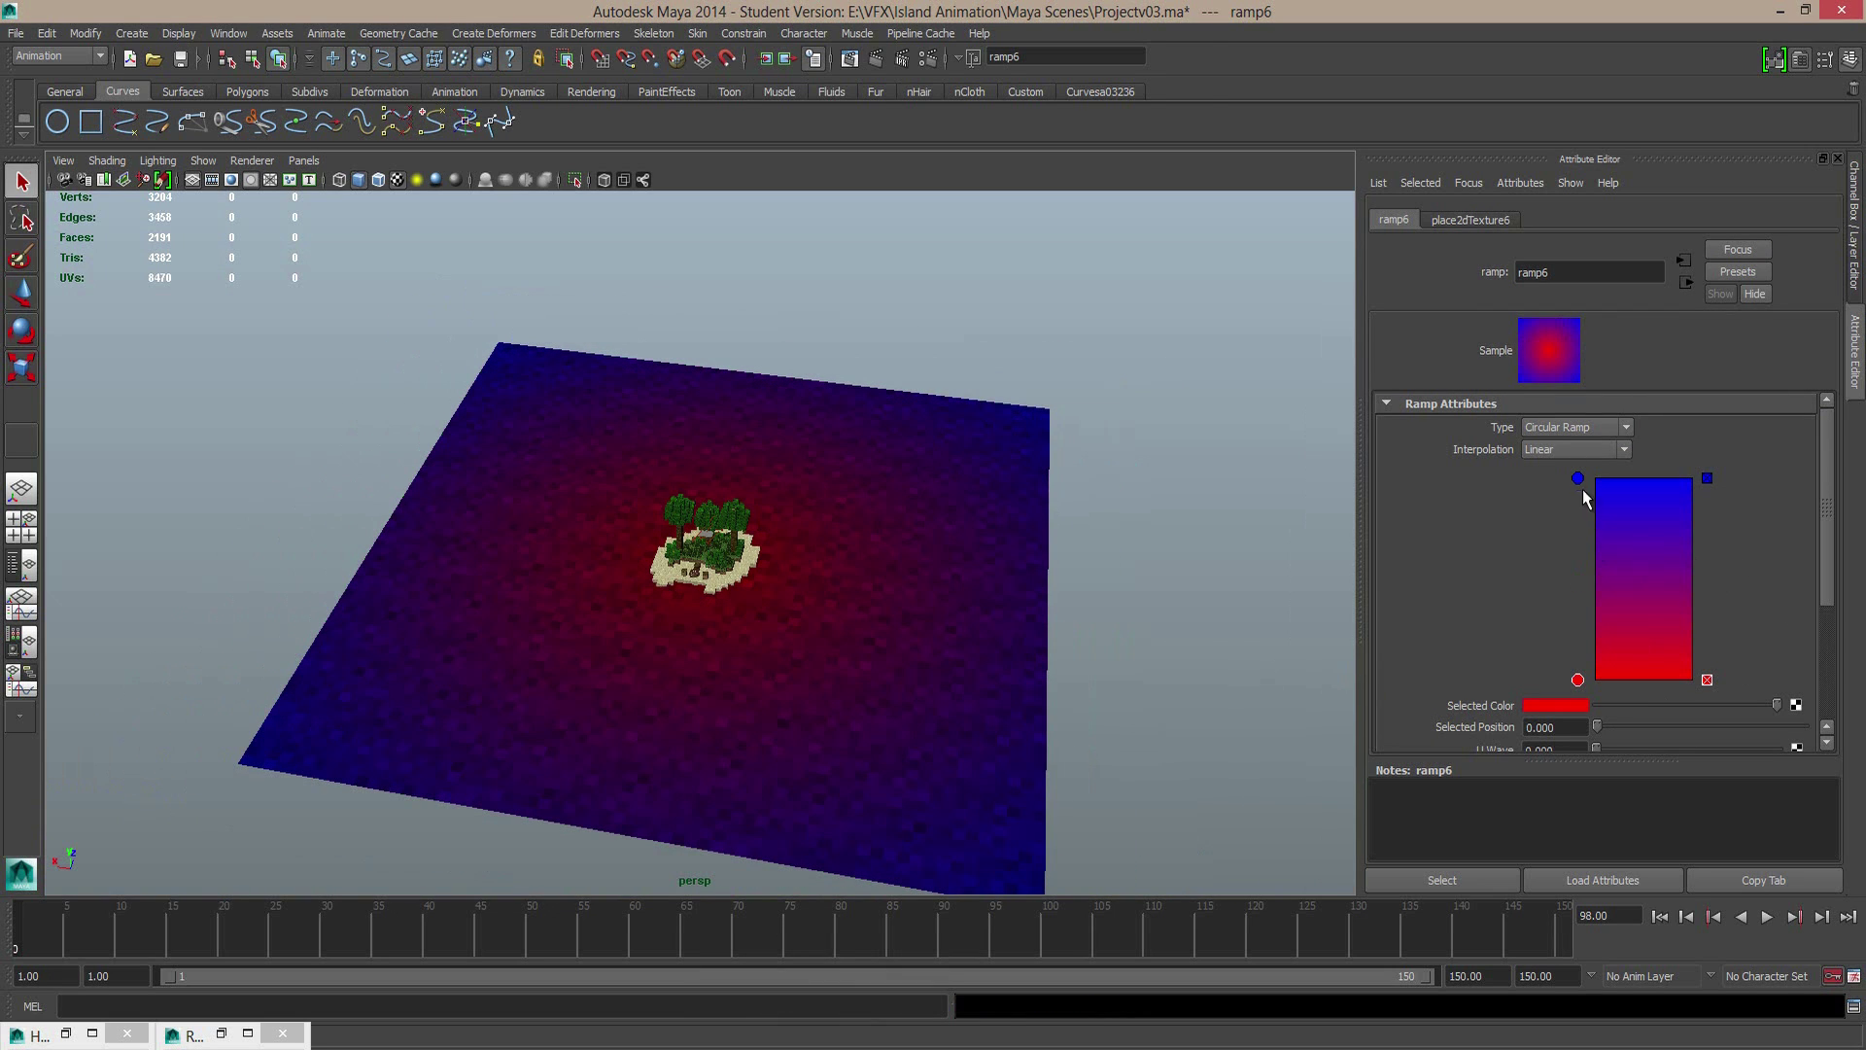
pyautogui.click(1564, 705)
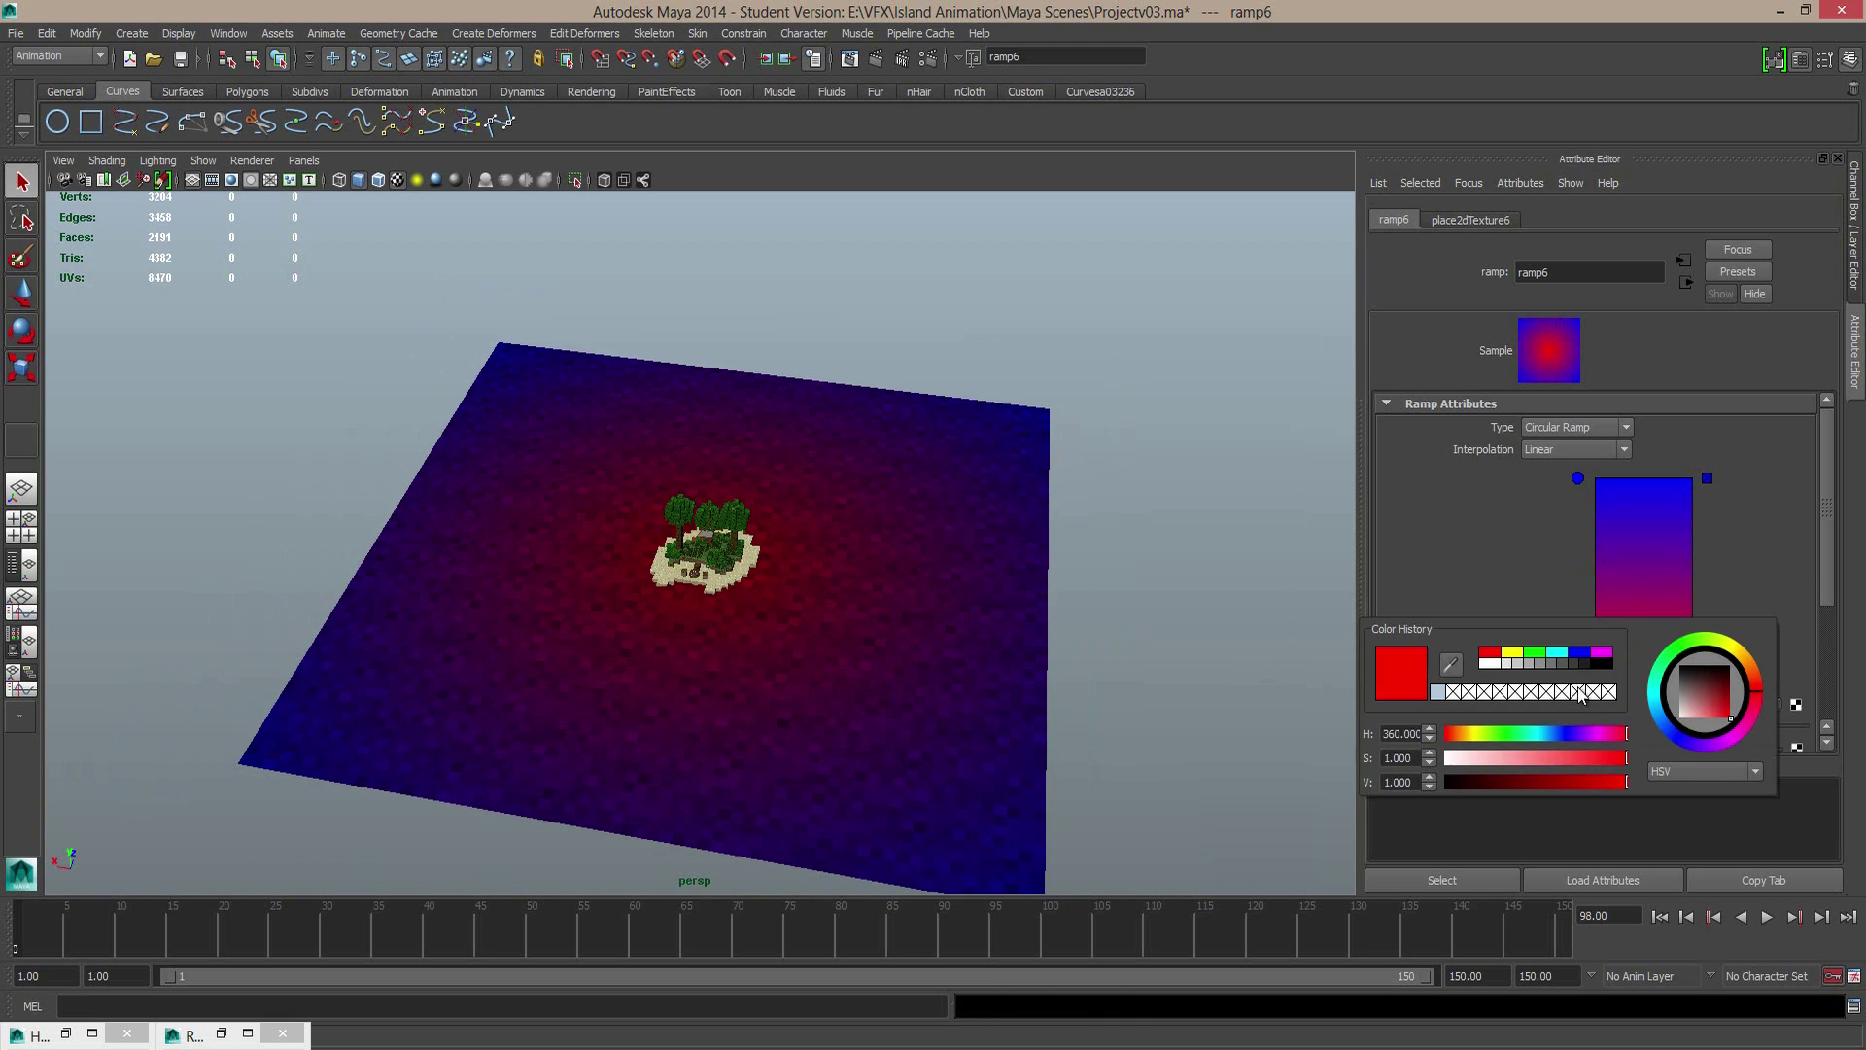
pyautogui.moveTo(1672, 729); pyautogui.dragTo(1689, 712)
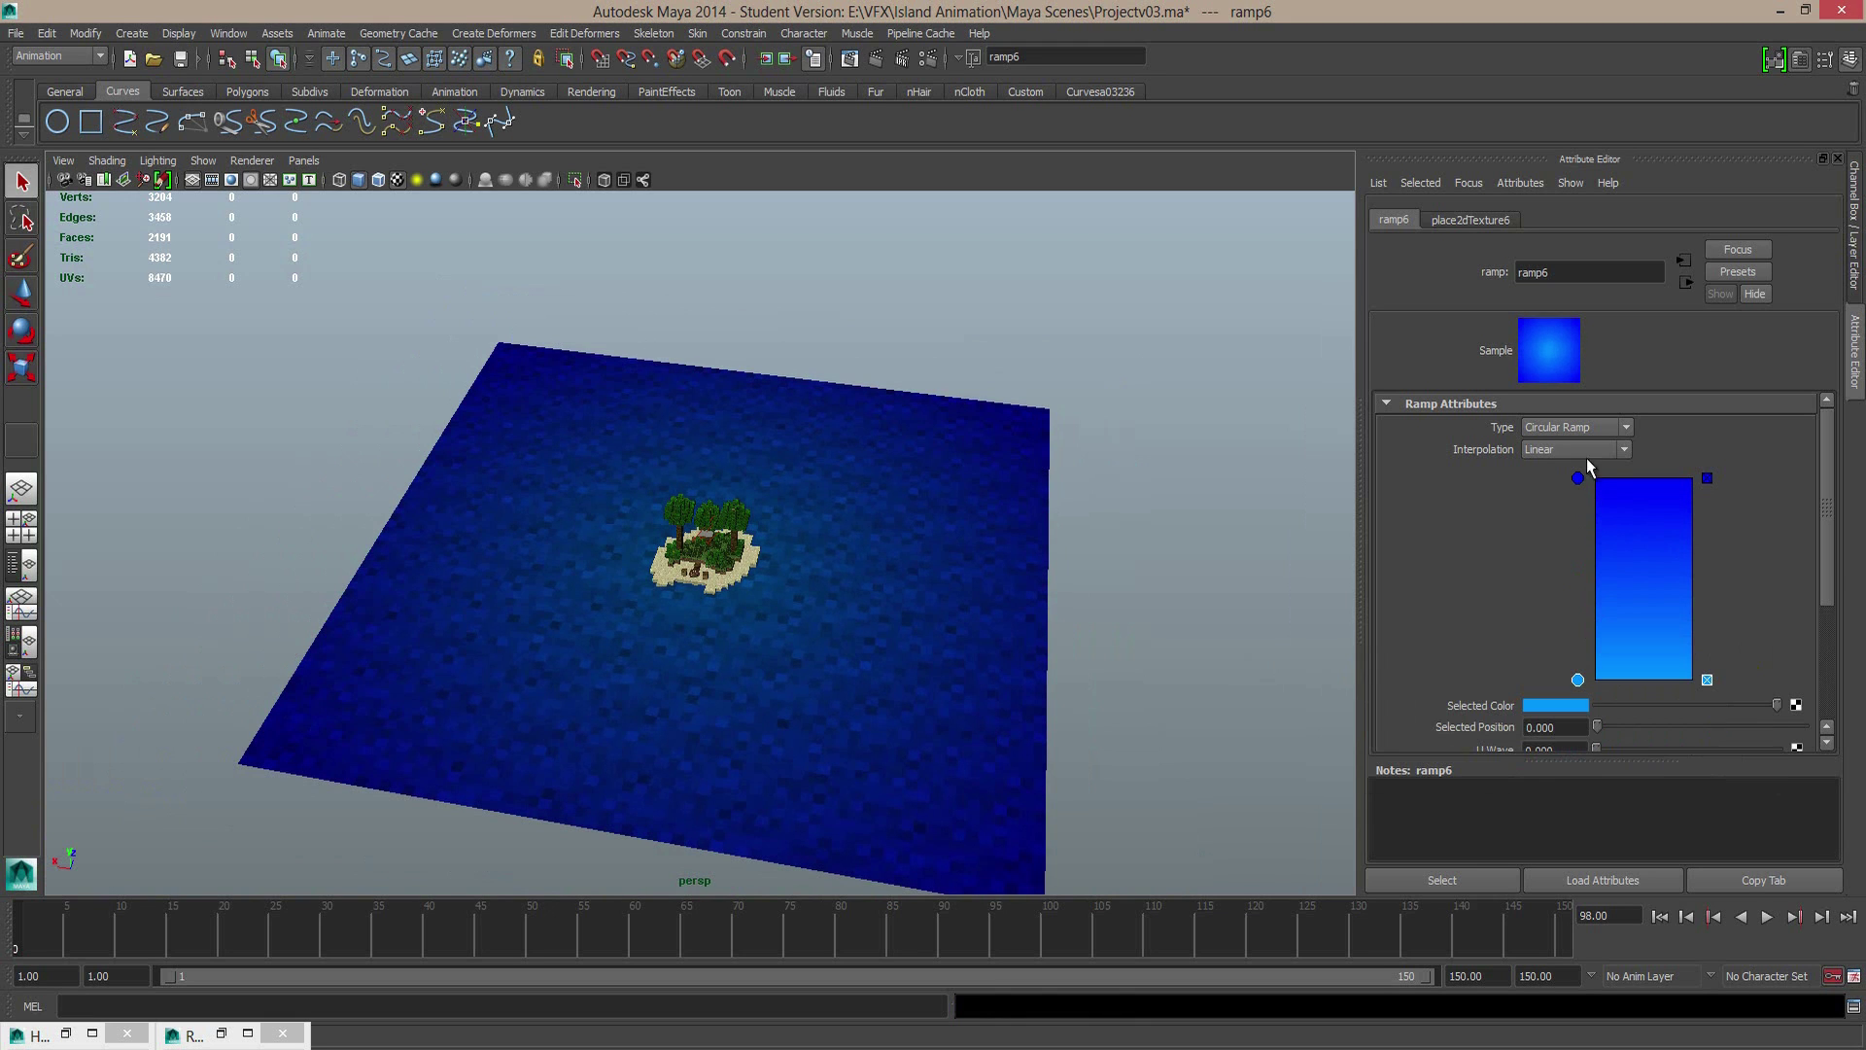
# Step: Set the ramp's outer colour at position 1 to the pale horizon colour sampled from the rendered image
pyautogui.click(1578, 478)
pyautogui.keyDown('alt'); pyautogui.moveTo(840, 696); pyautogui.dragTo(846, 537); pyautogui.keyUp('alt')
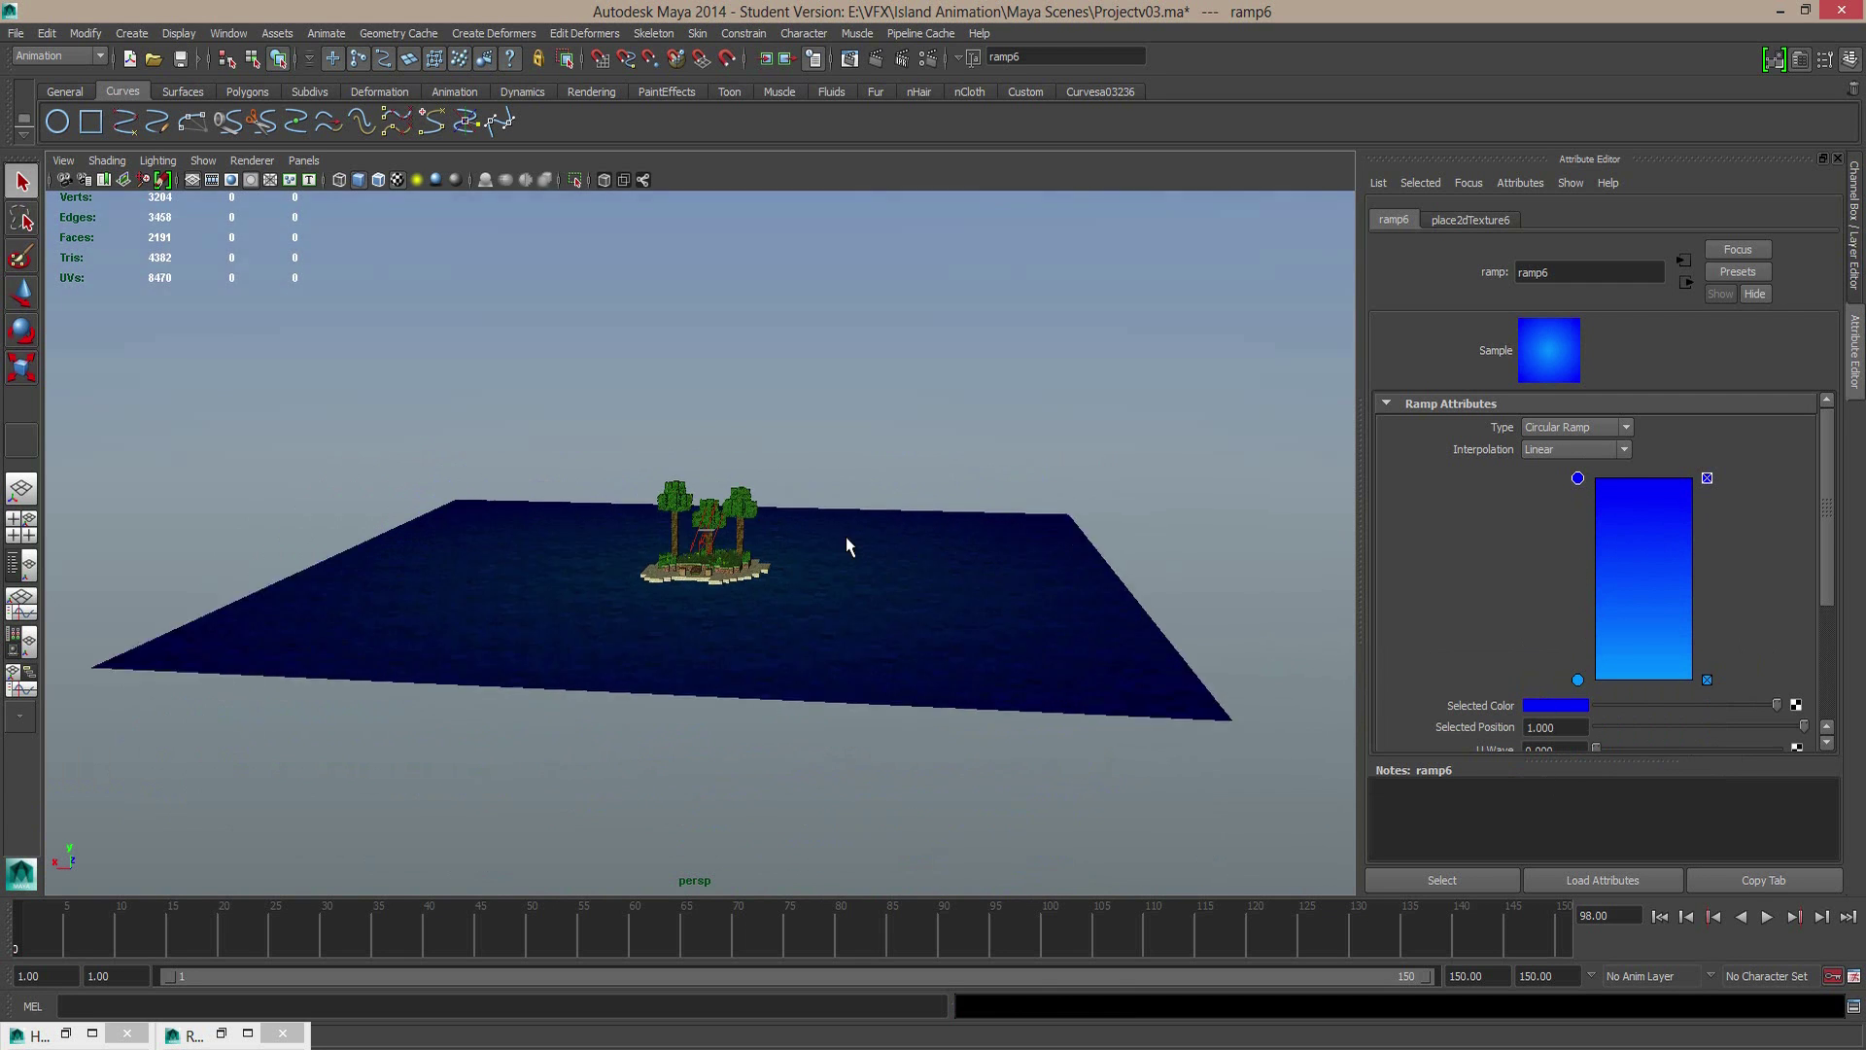
pyautogui.scroll(5, 847, 536)
pyautogui.scroll(2, 958, 284)
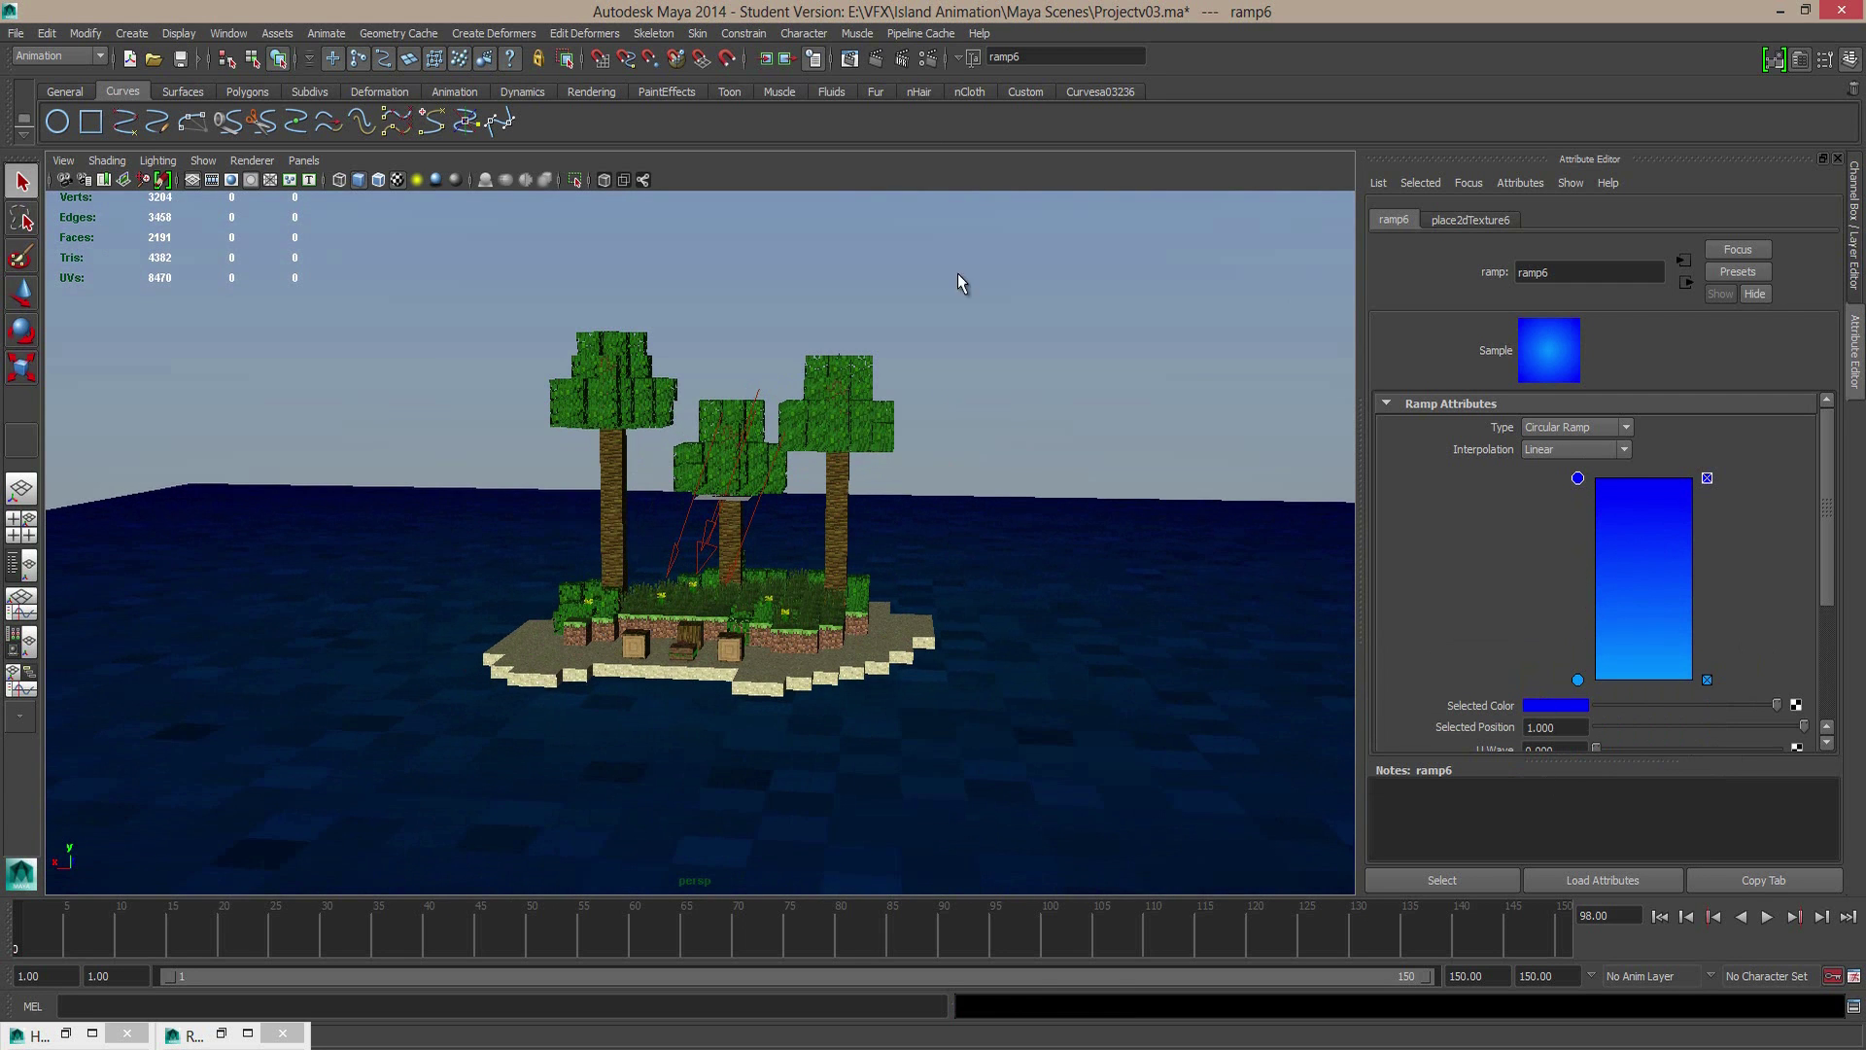
pyautogui.click(851, 60)
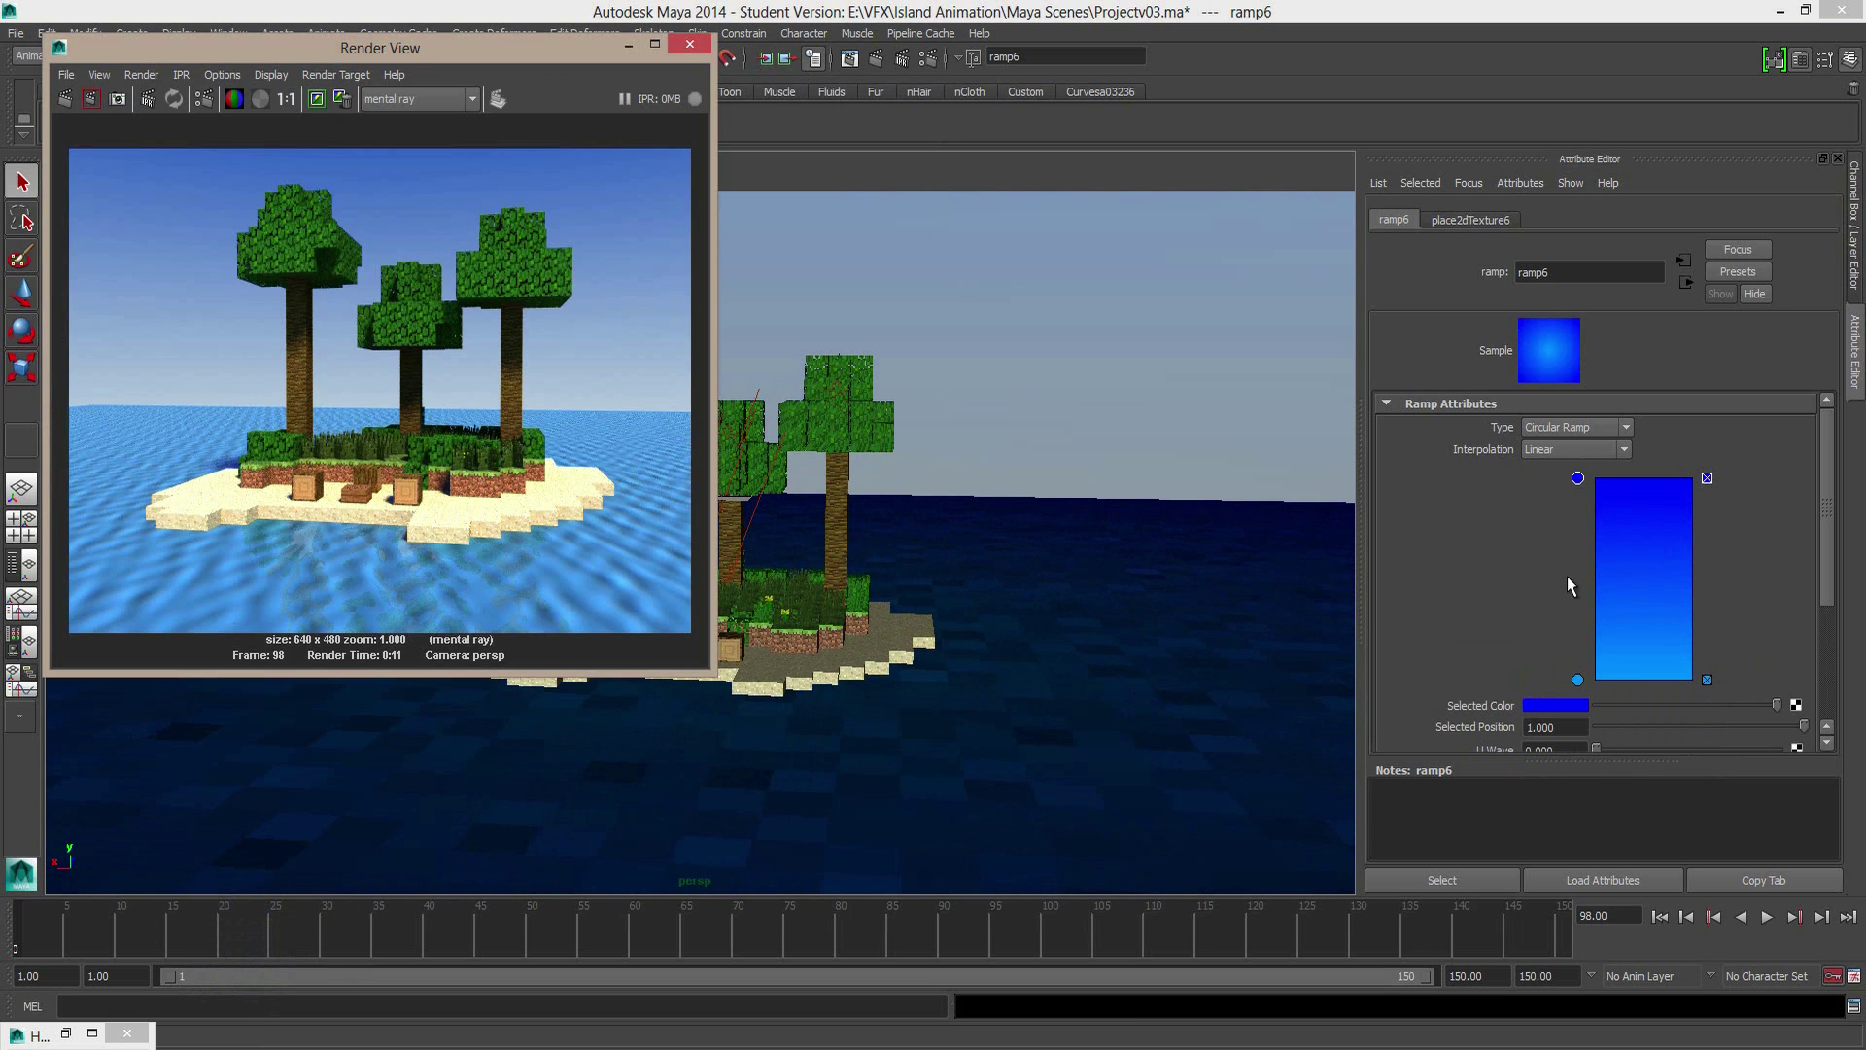
pyautogui.click(1561, 707)
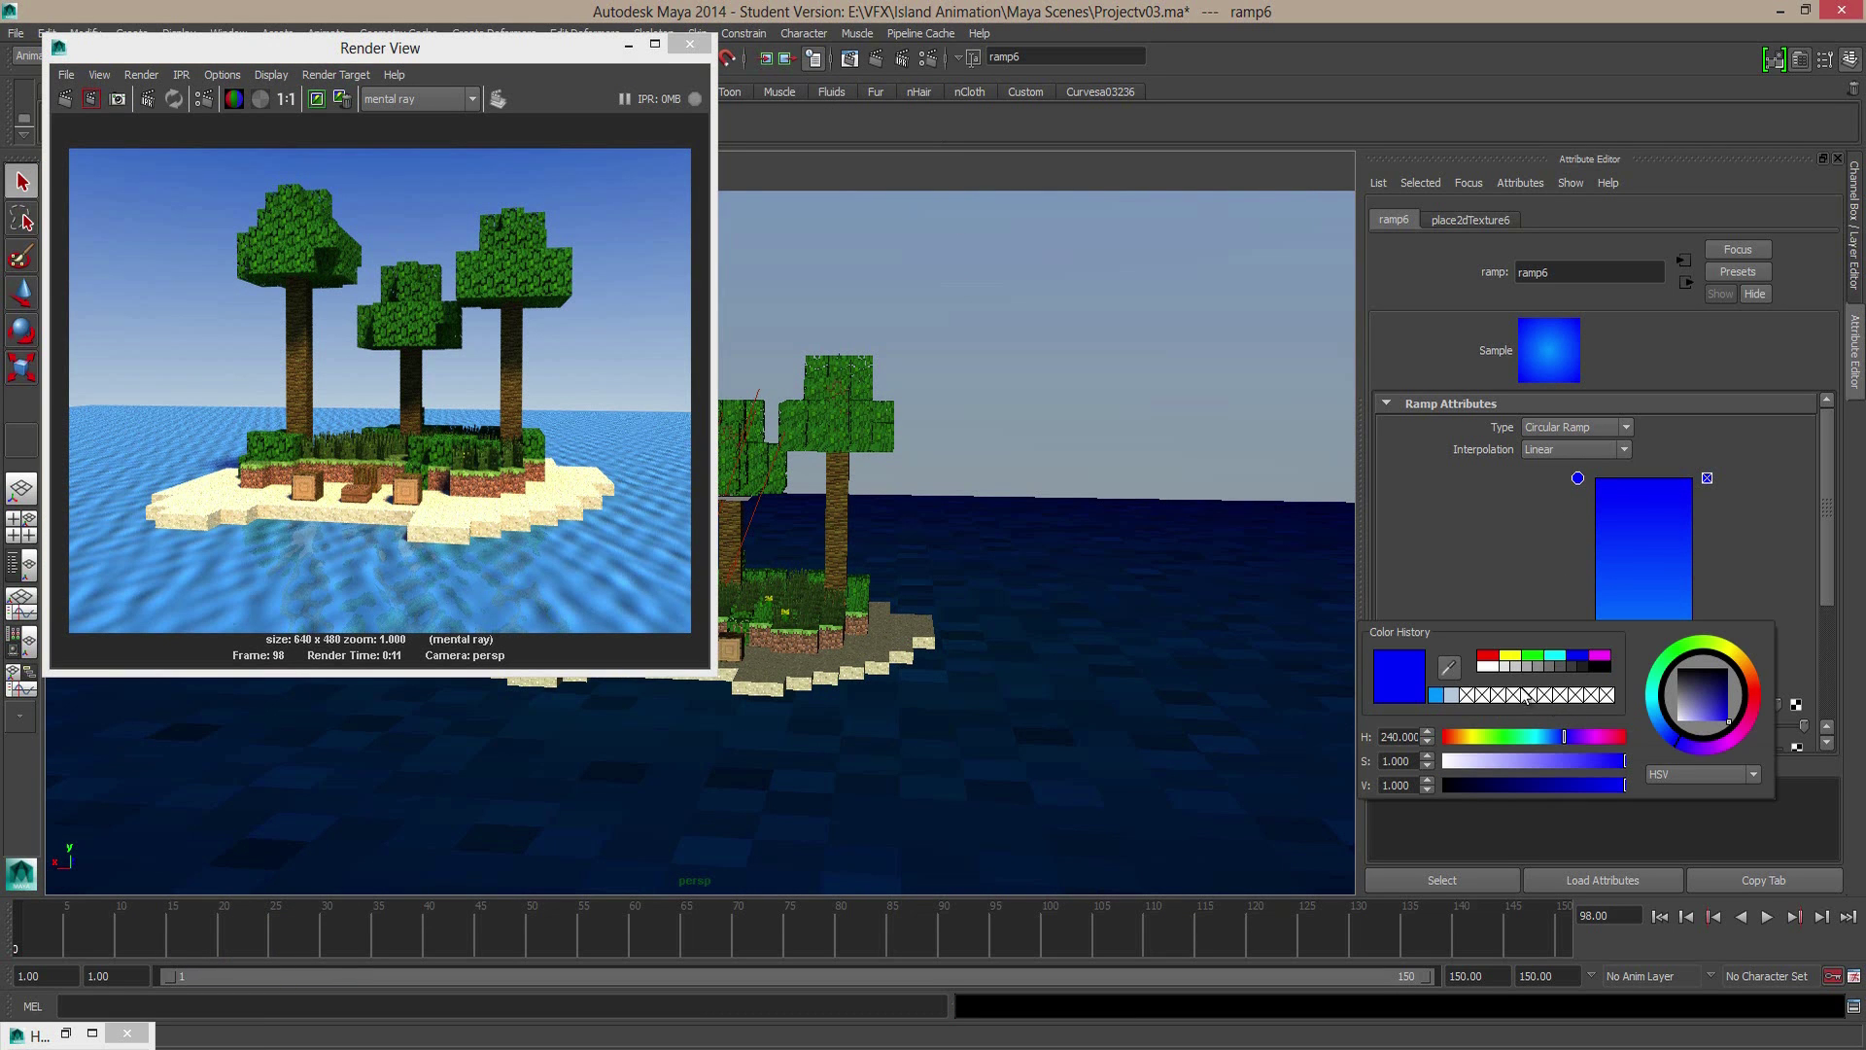
pyautogui.click(1447, 667)
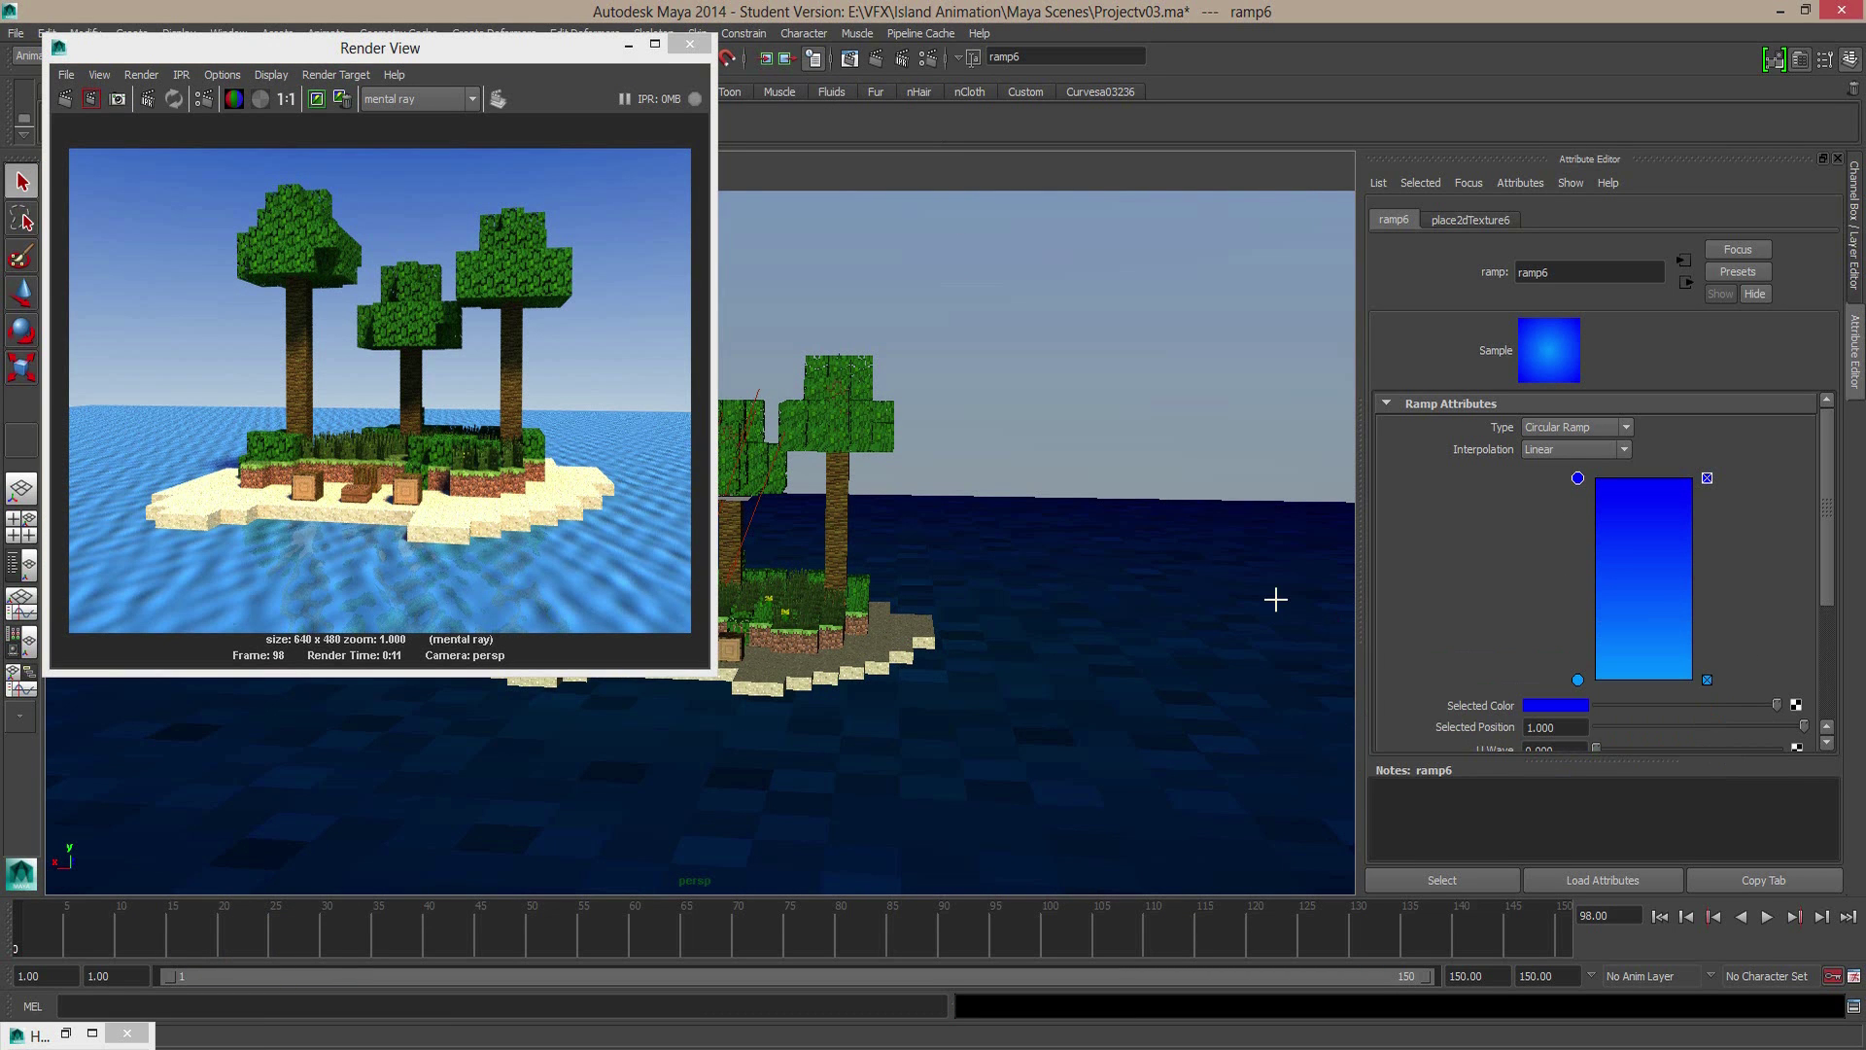
pyautogui.click(562, 405)
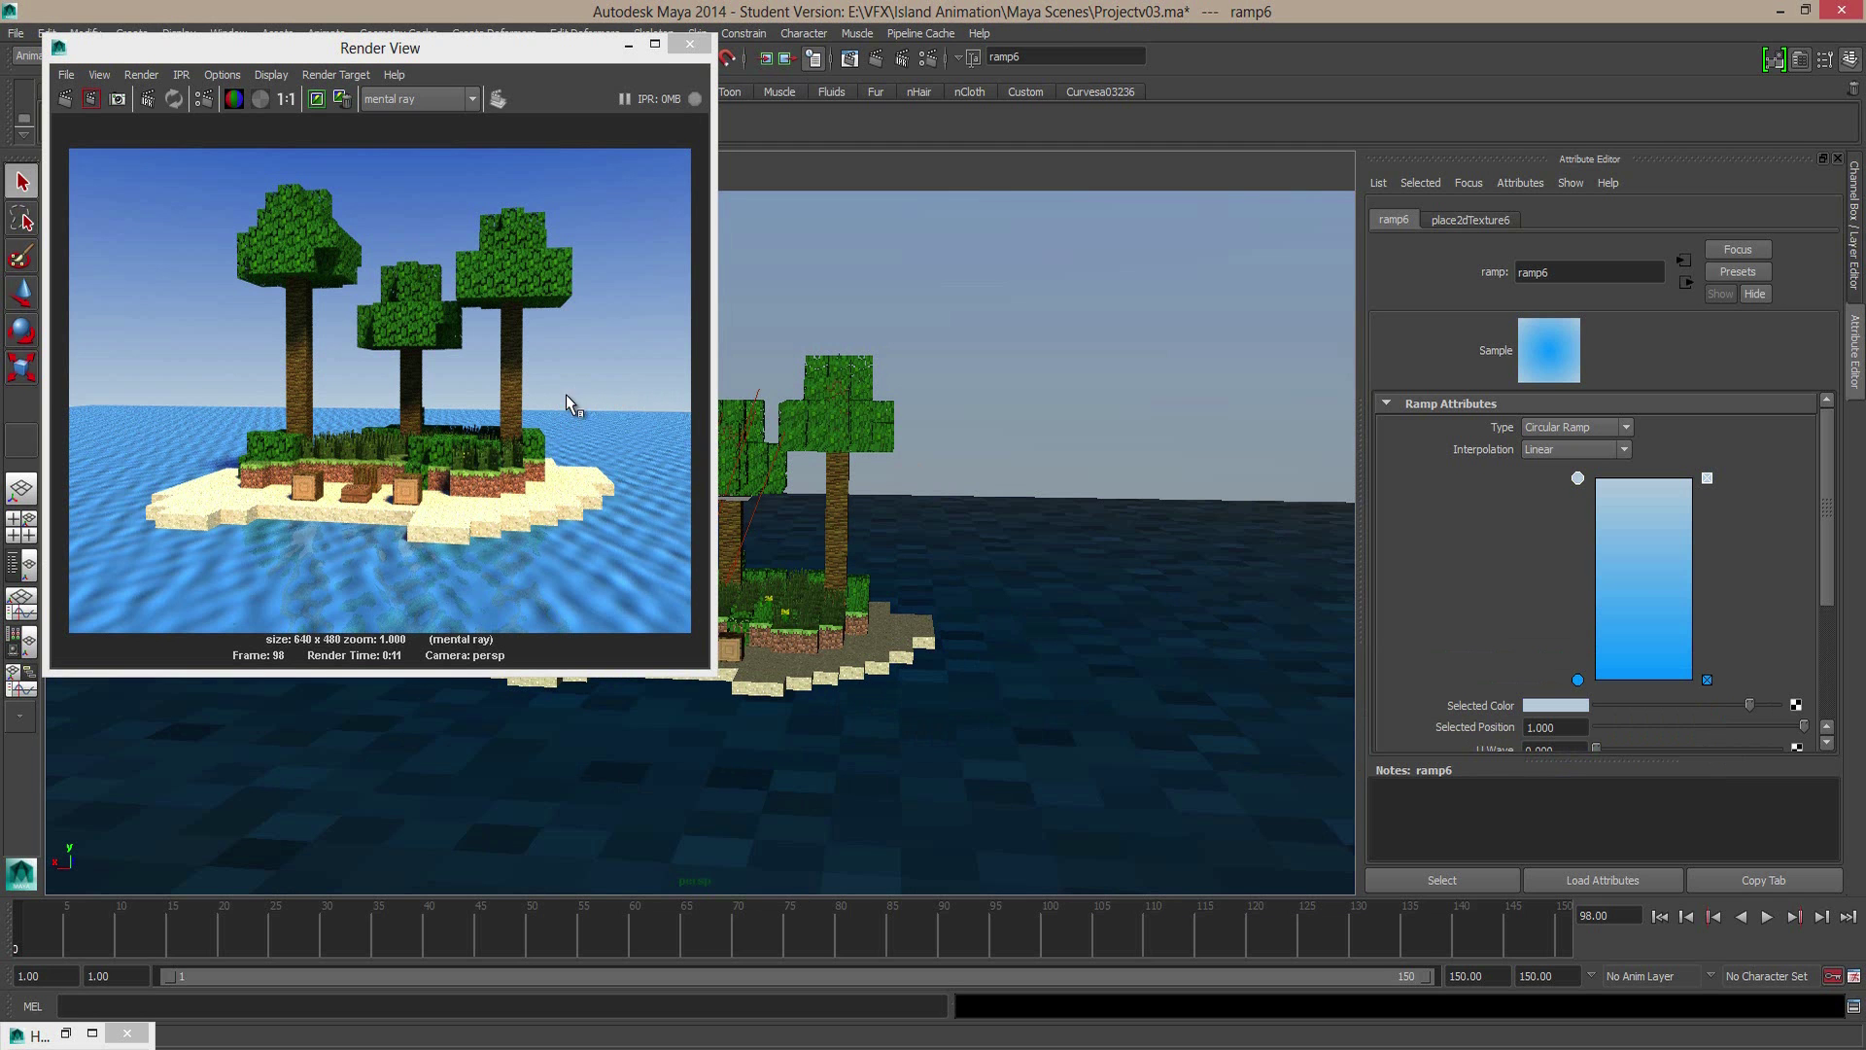
# Step: Frame the island from a low angle and render the view to check the new water colours
pyautogui.click(629, 44)
pyautogui.scroll(-5, 790, 684)
pyautogui.keyDown('alt'); pyautogui.moveTo(790, 684); pyautogui.dragTo(754, 554); pyautogui.keyUp('alt')
pyautogui.scroll(5, 679, 492)
pyautogui.keyDown('alt'); pyautogui.moveTo(680, 492); pyautogui.dragTo(914, 247); pyautogui.keyUp('alt')
pyautogui.scroll(3, 871, 538)
pyautogui.click(879, 63)
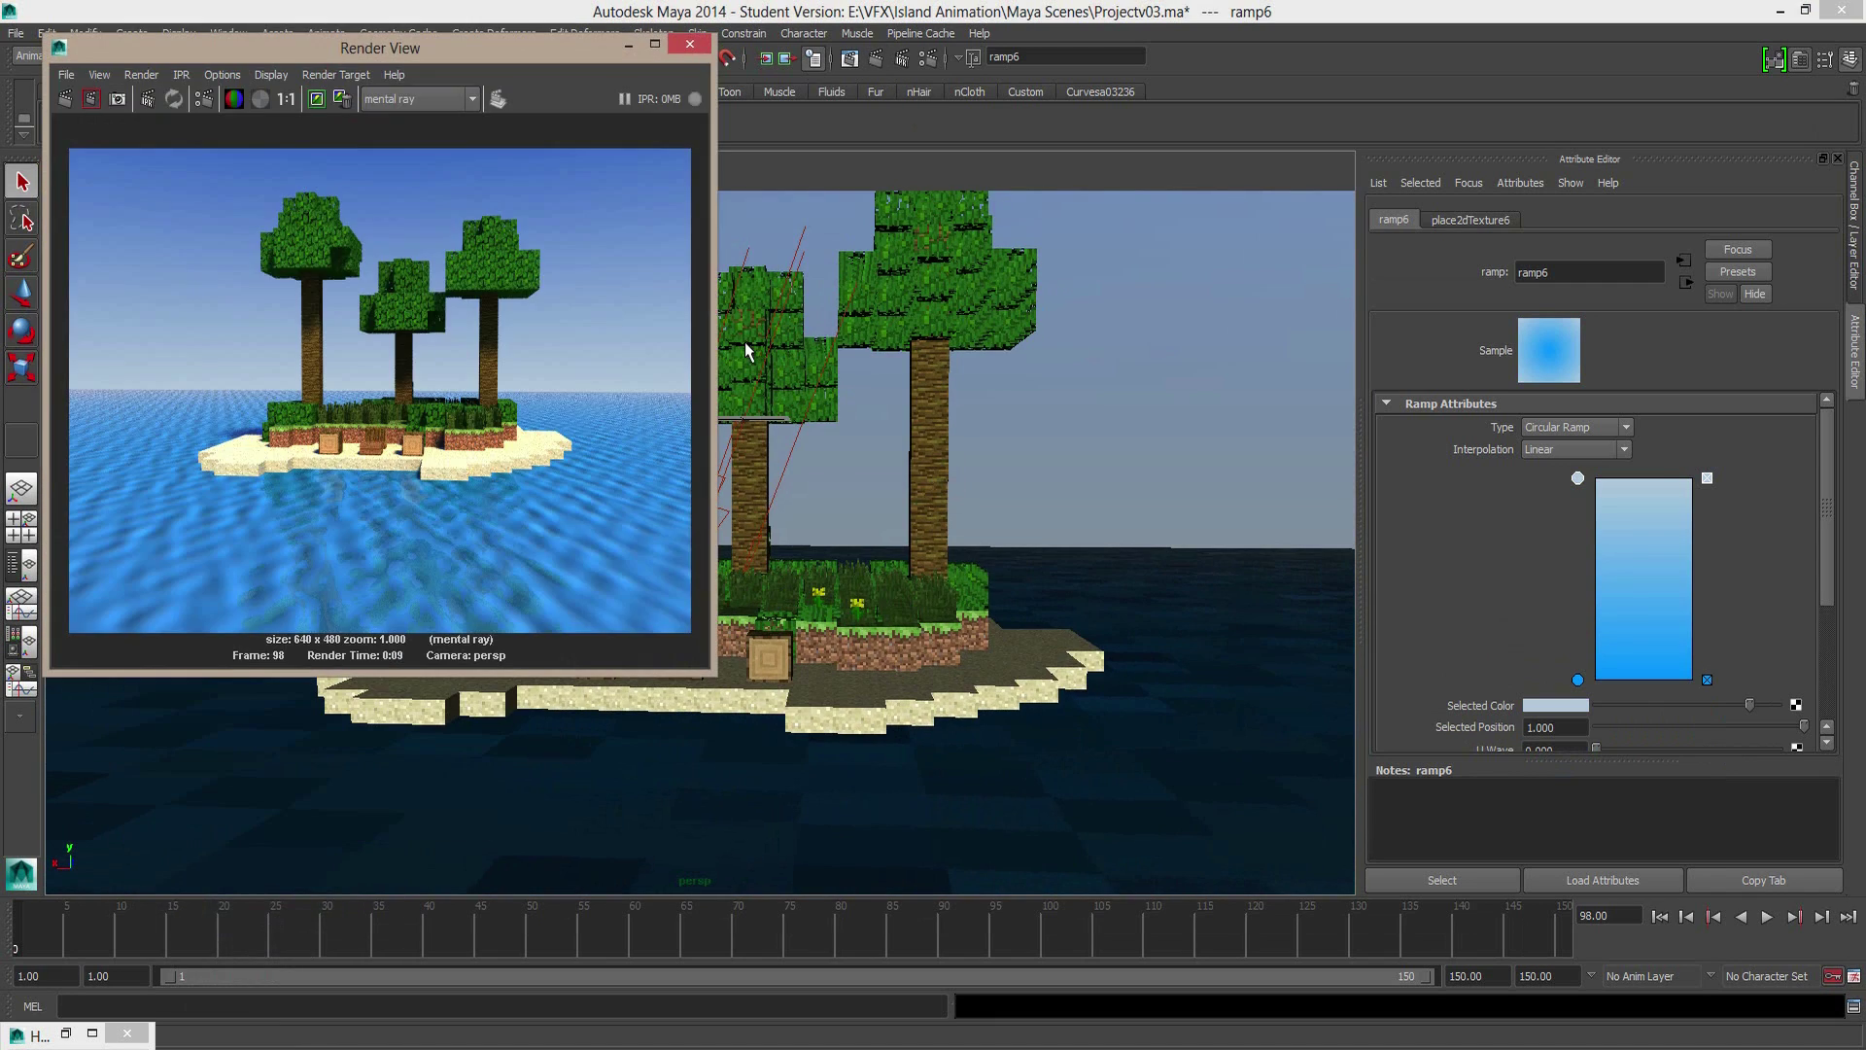
# Step: Test-render the scene with the ramp's pale outer colour at position 0.825, and settle that colour at 0.640
pyautogui.moveTo(896, 463)
pyautogui.keyDown('alt'); pyautogui.mouseDown()
pyautogui.moveTo(896, 418)
pyautogui.moveTo(876, 424)
pyautogui.moveTo(920, 443)
pyautogui.mouseUp(); pyautogui.keyUp('alt')
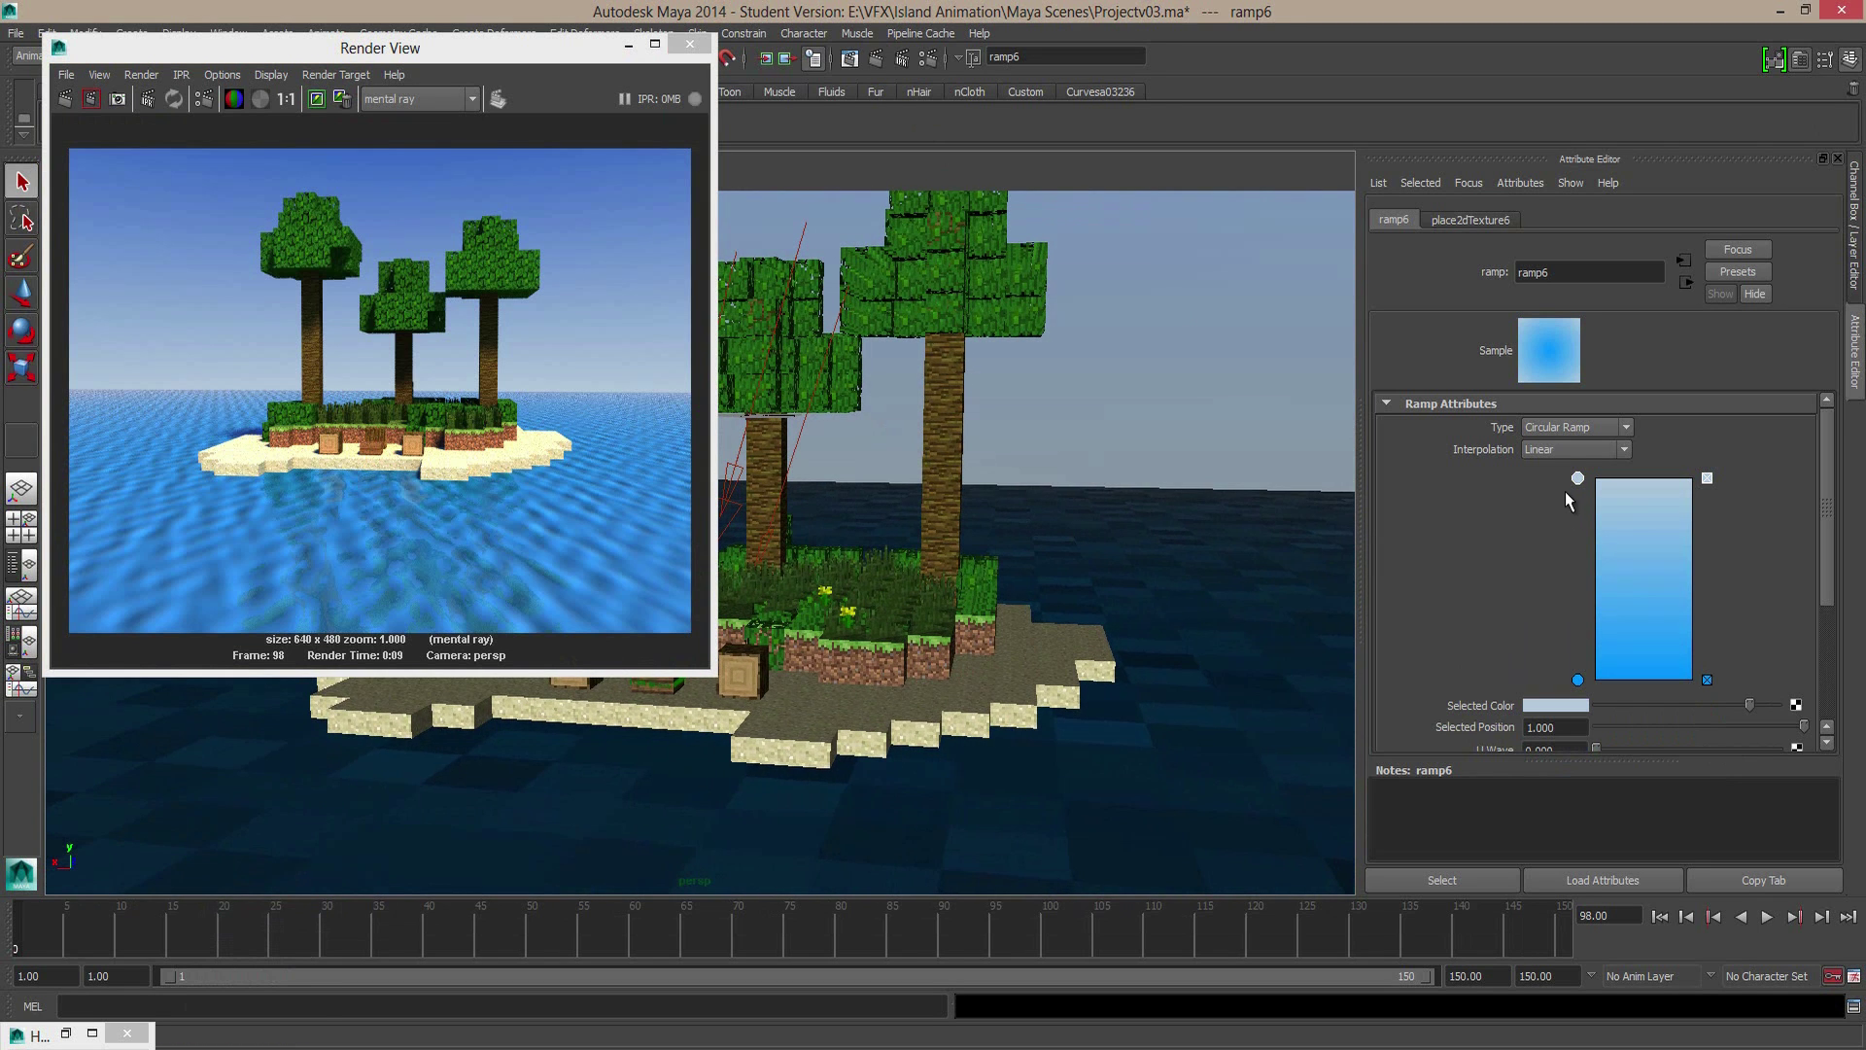
pyautogui.moveTo(1577, 480); pyautogui.dragTo(1578, 513)
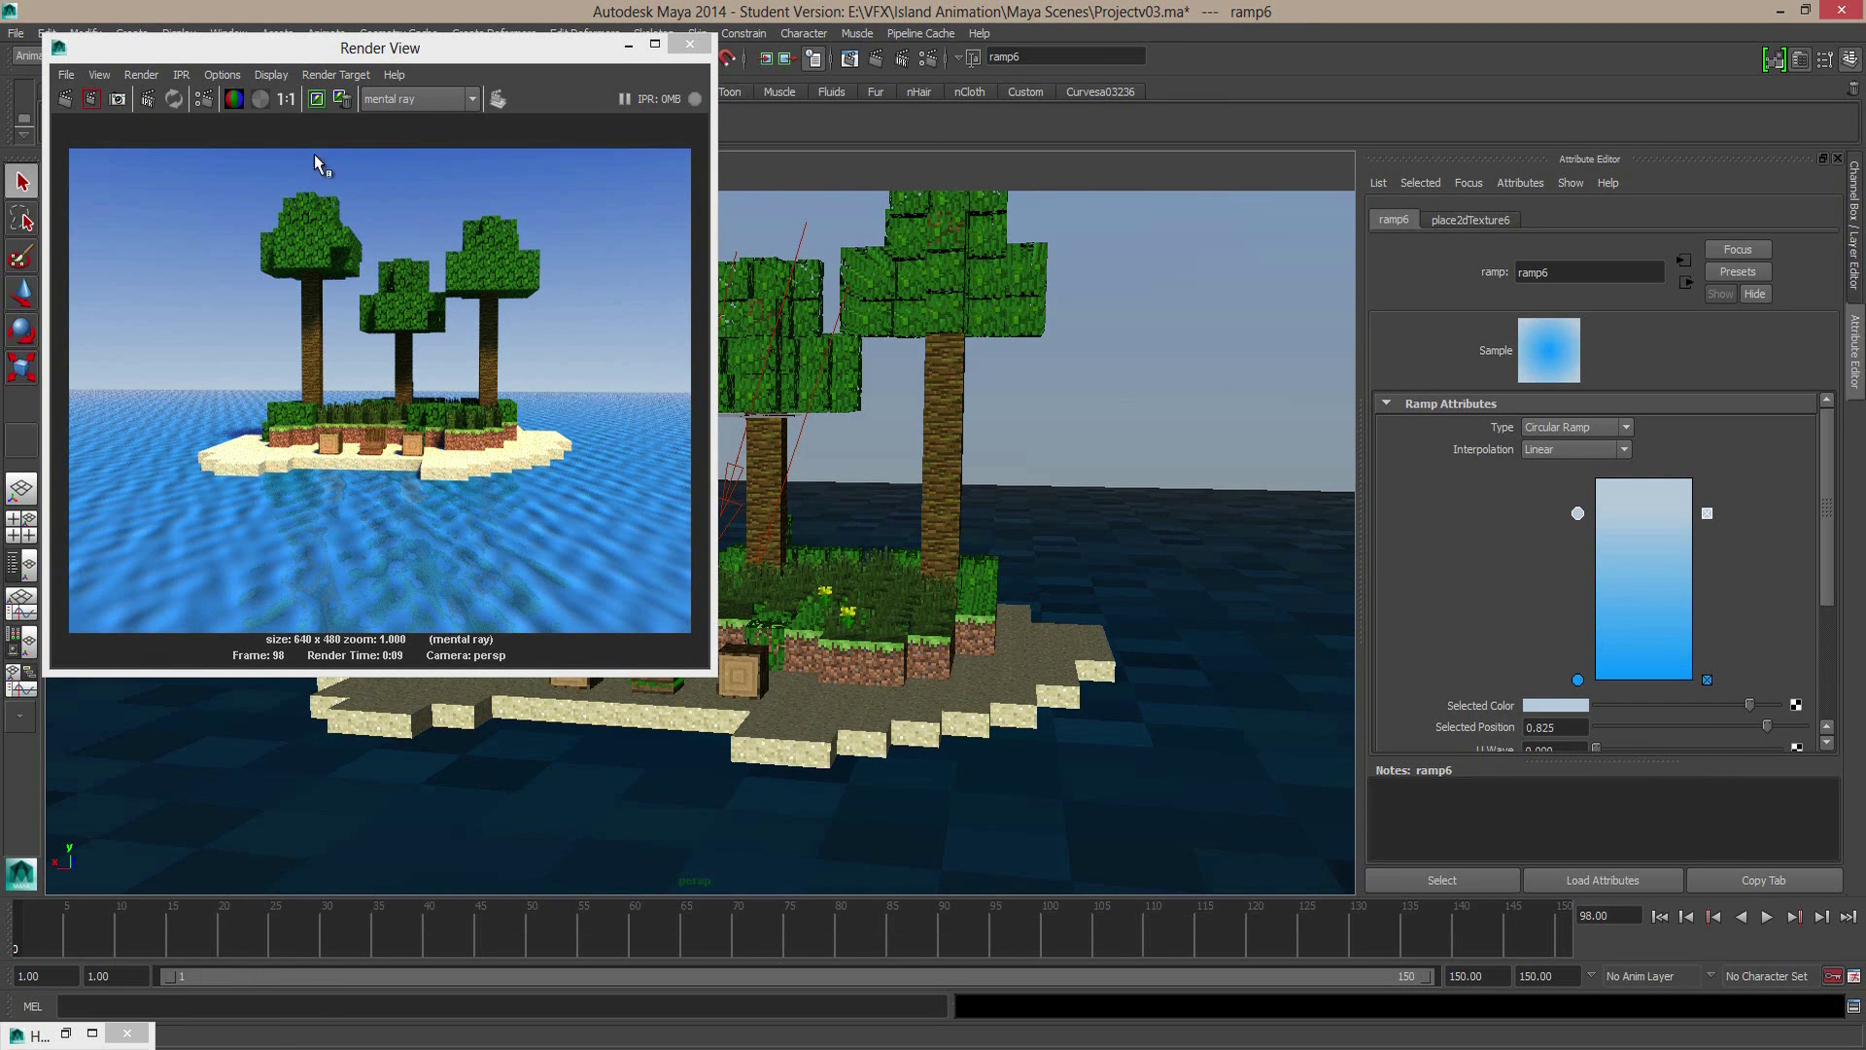
pyautogui.click(66, 98)
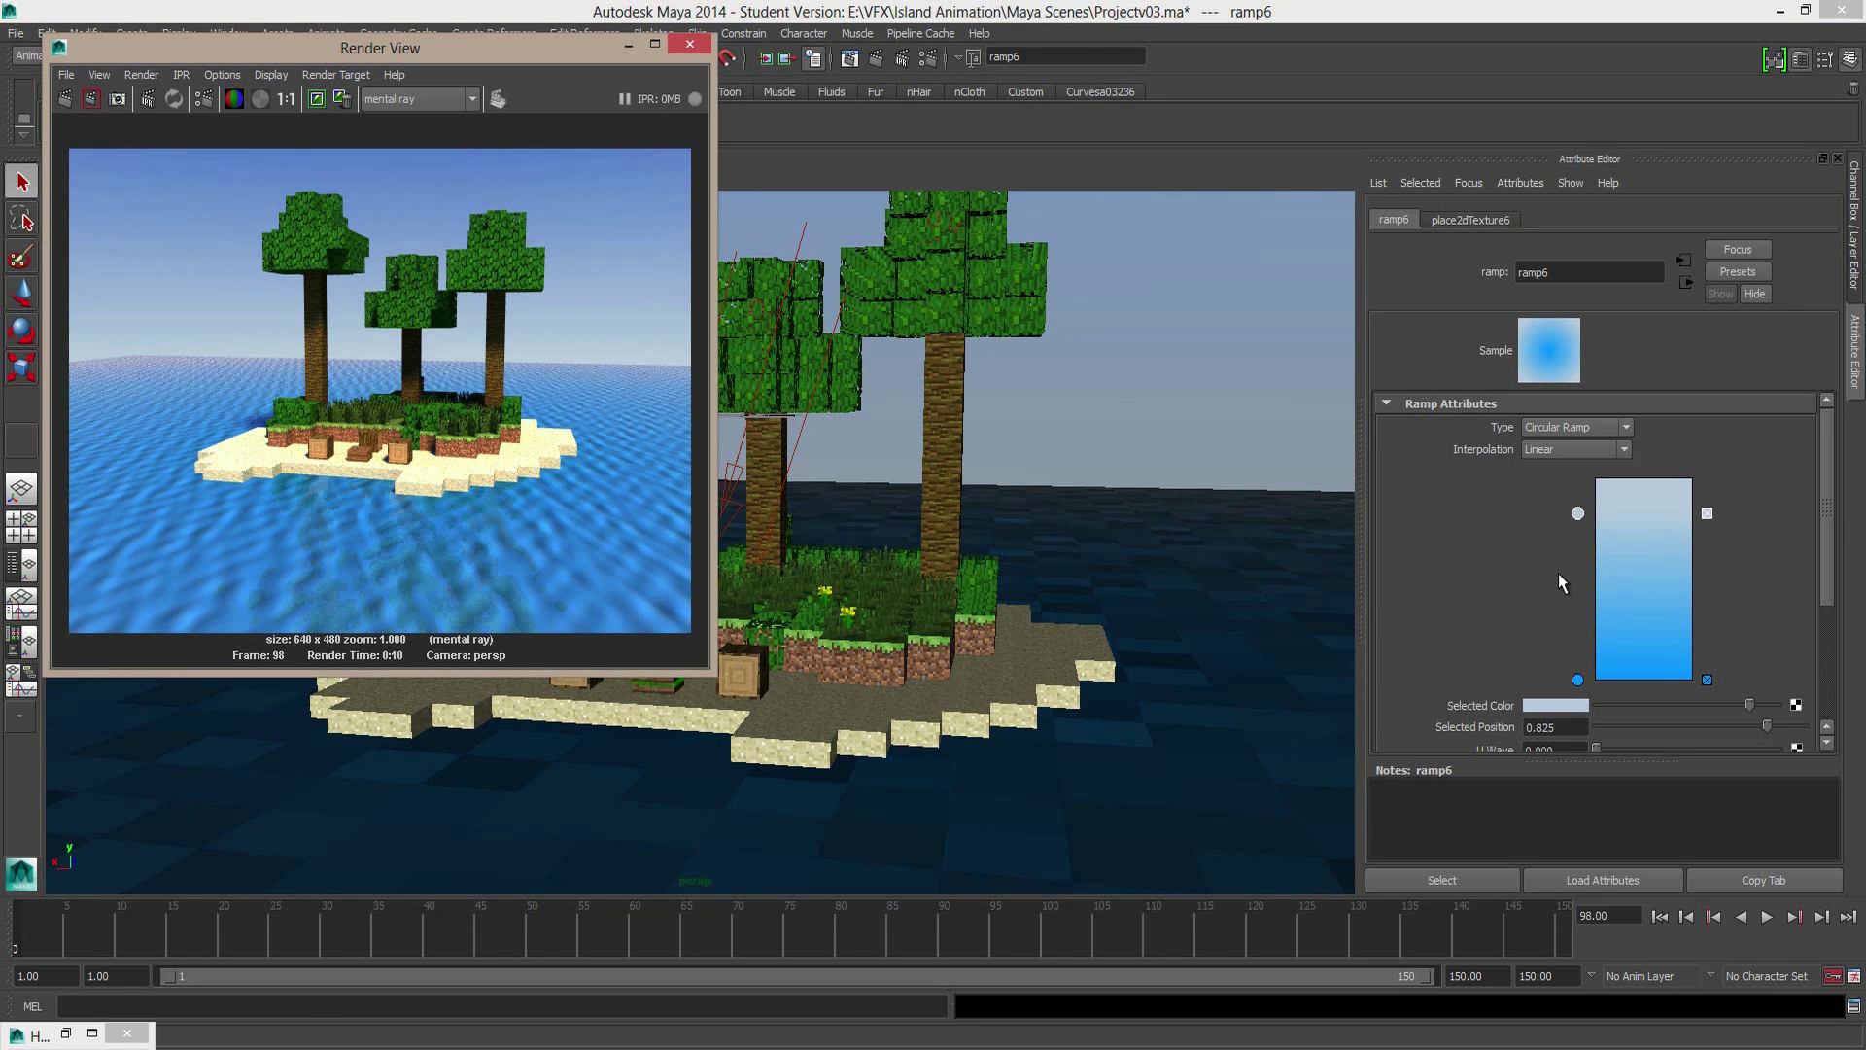
pyautogui.moveTo(1573, 511); pyautogui.dragTo(1578, 550)
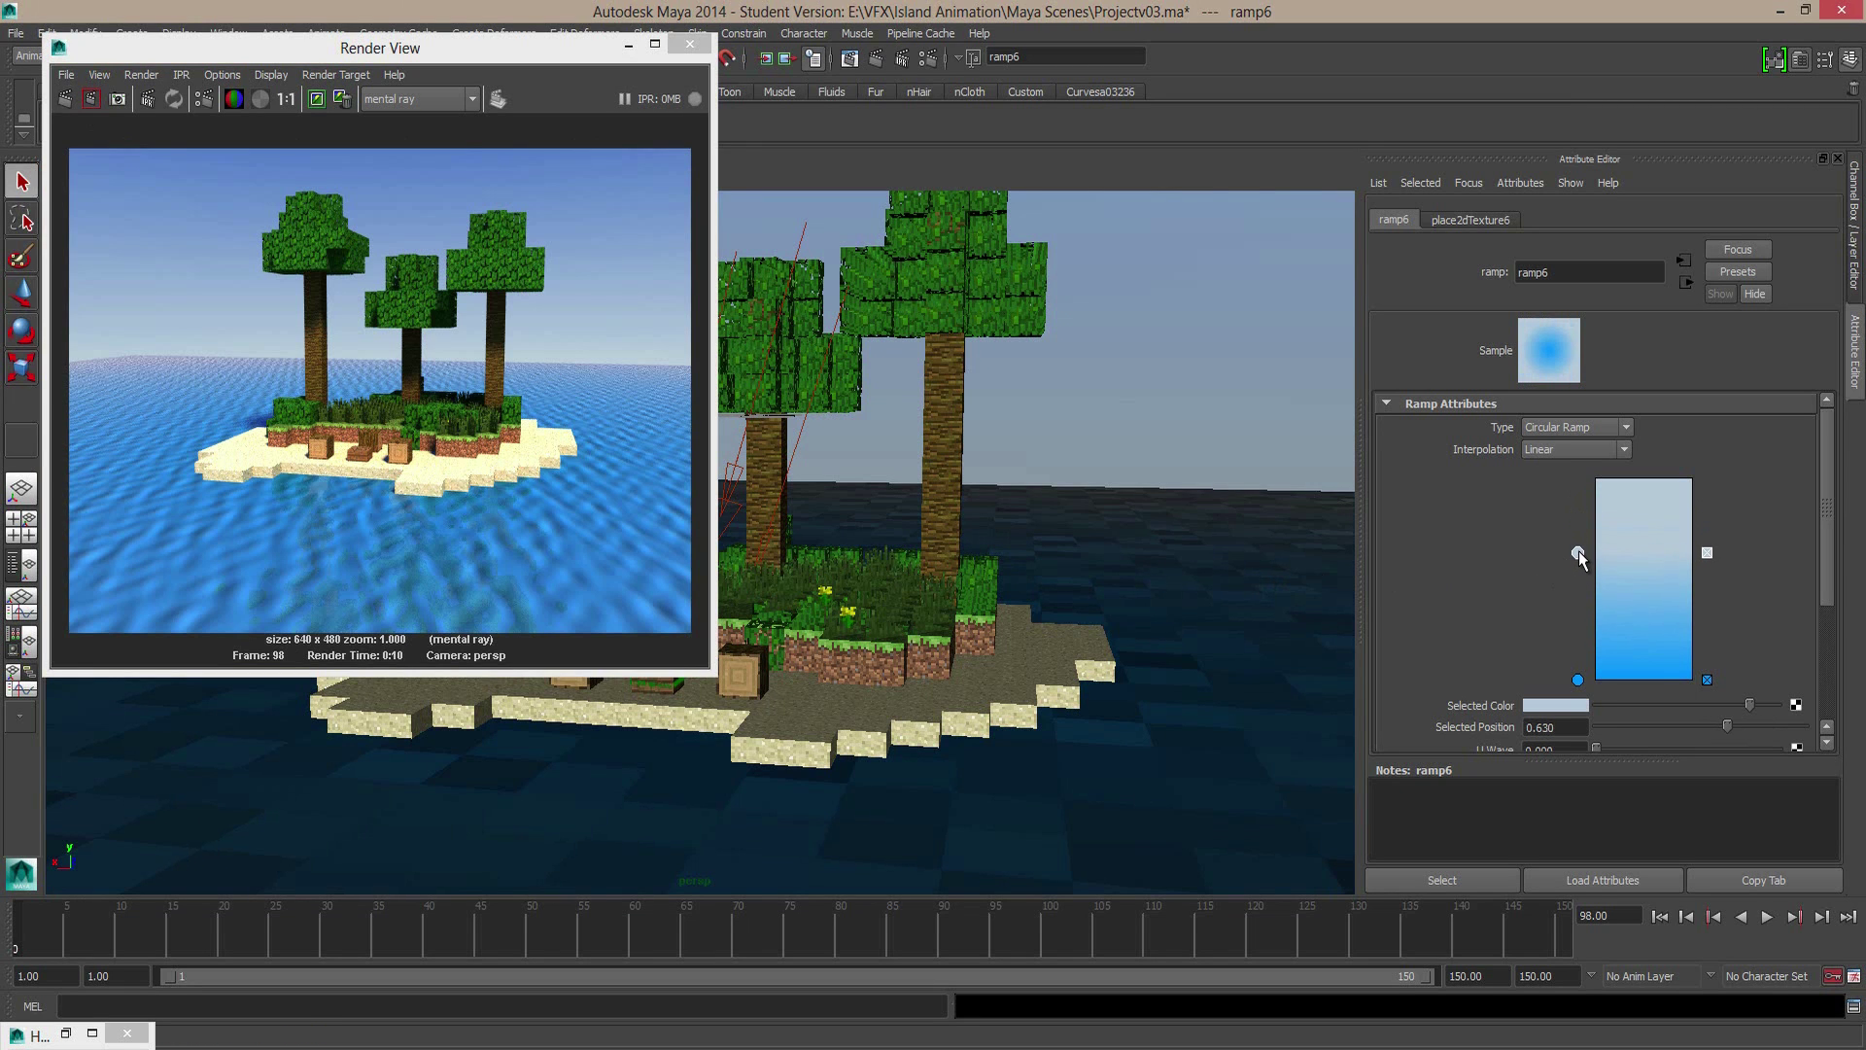
pyautogui.click(630, 46)
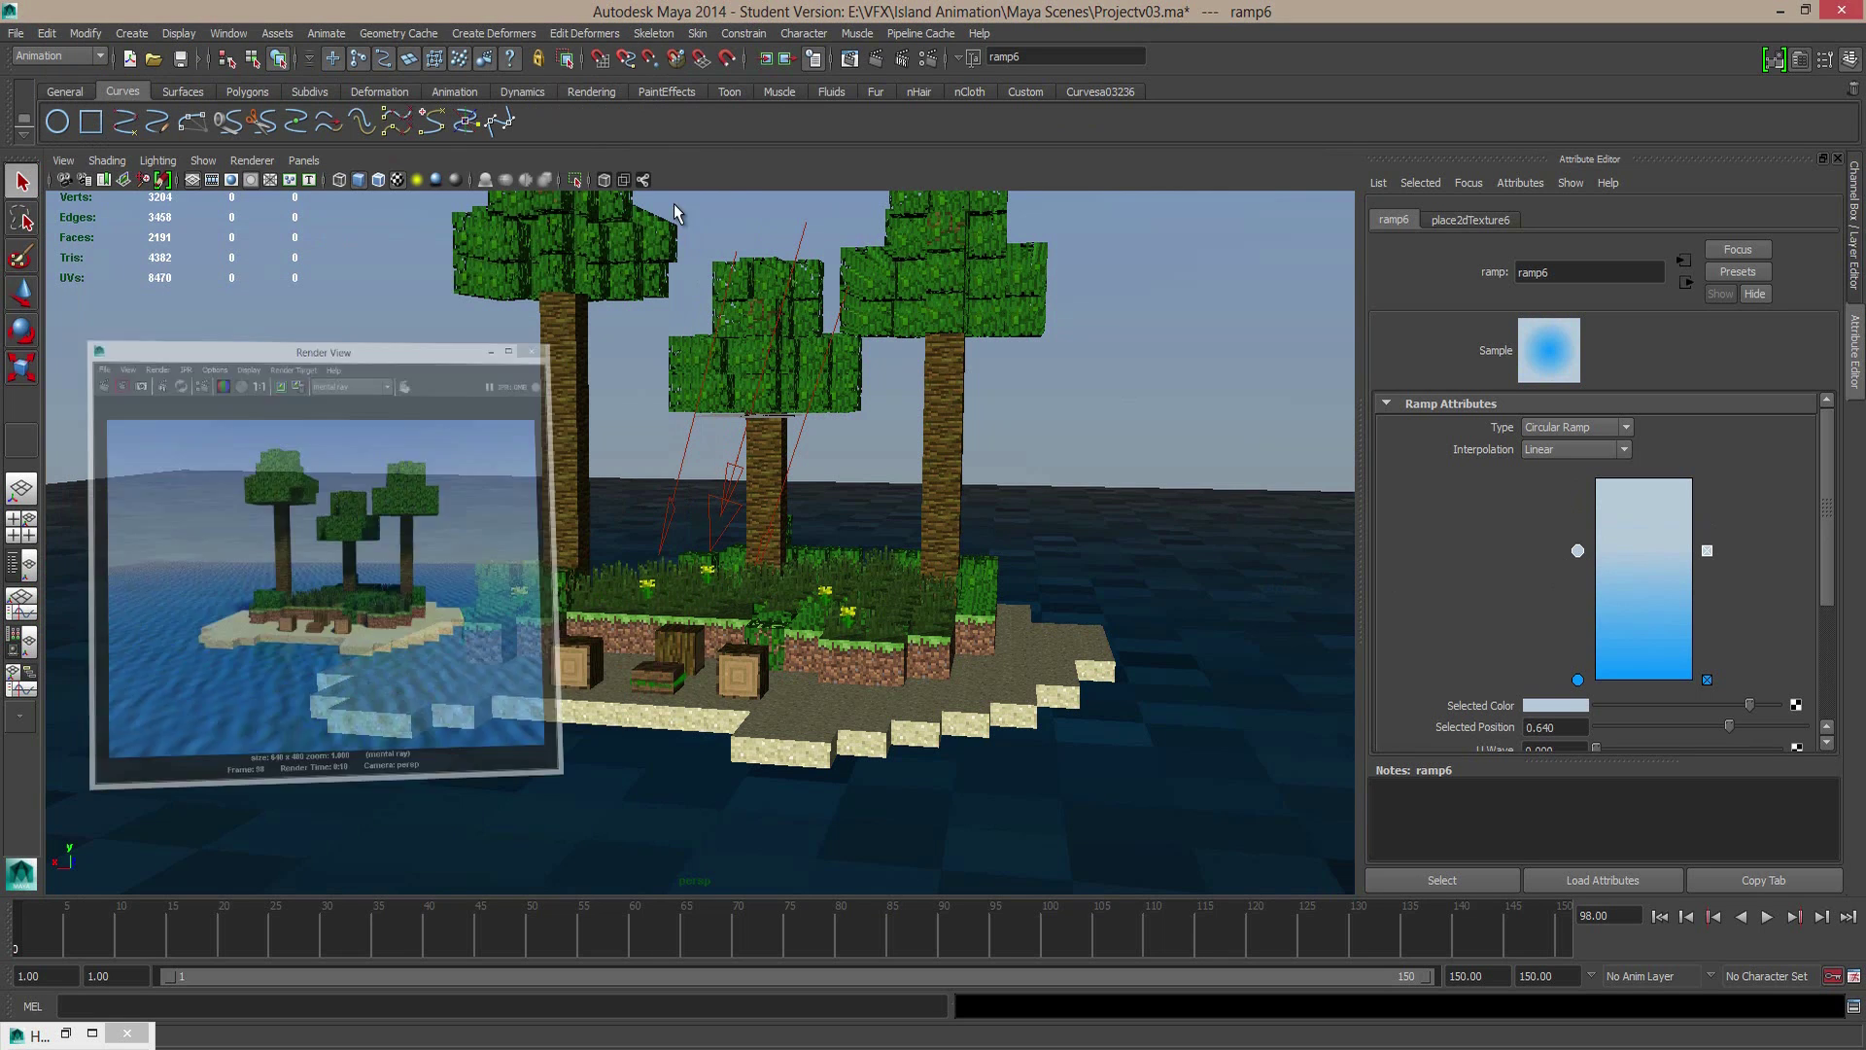
# Step: Set the Wave Frequency of the ocean plane's water1 texture to 150
pyautogui.click(1113, 533)
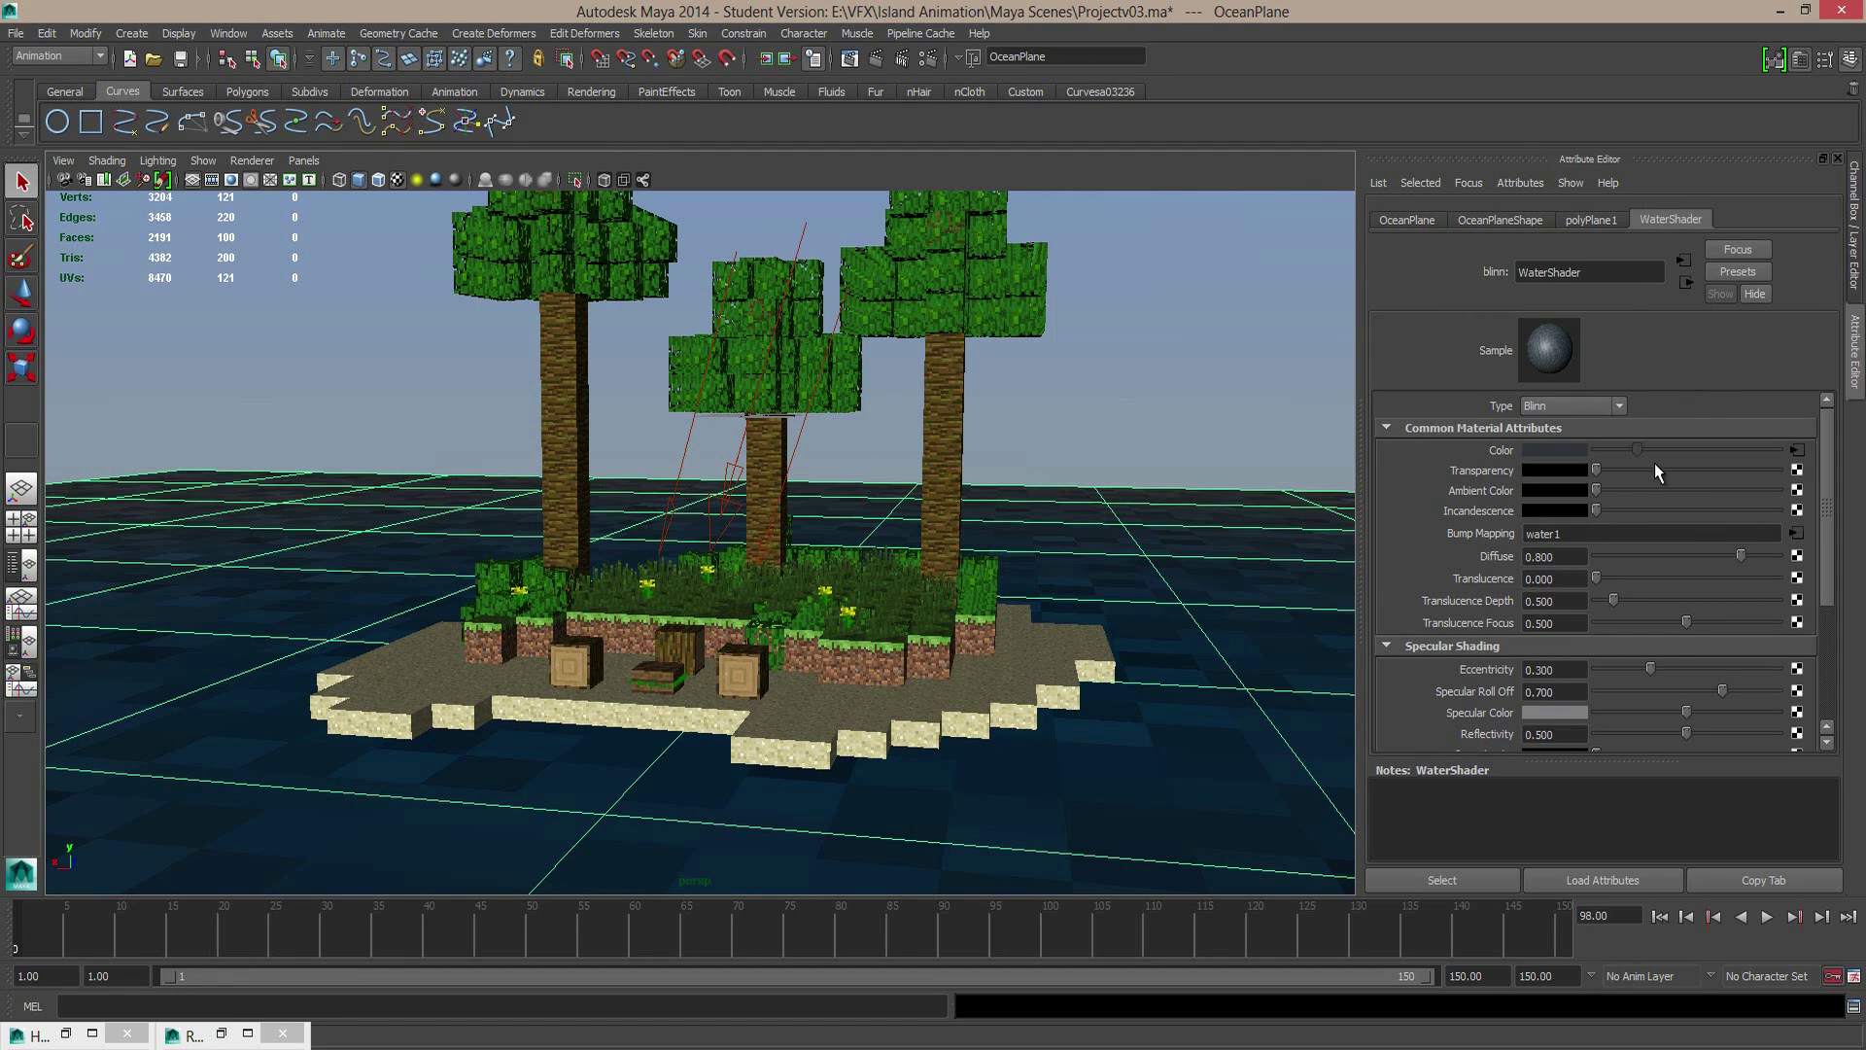
pyautogui.click(1797, 450)
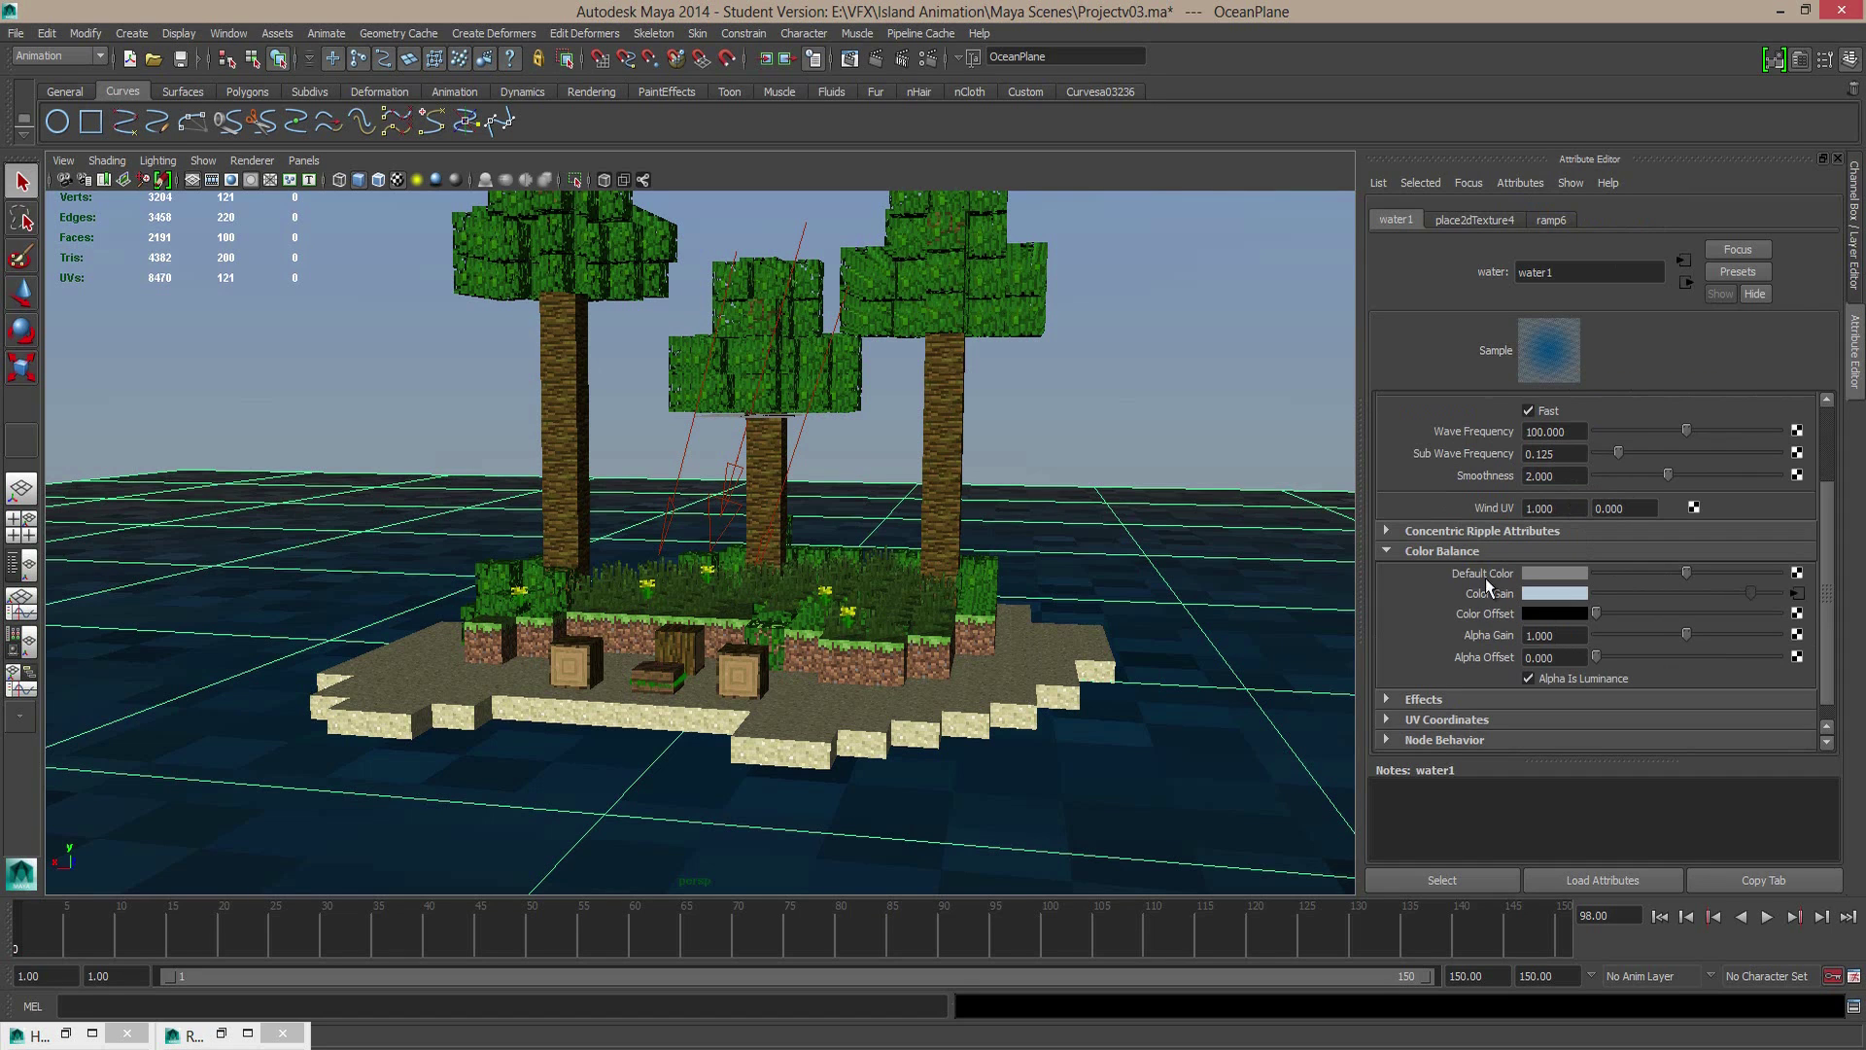
pyautogui.scroll(3, 1526, 473)
pyautogui.click(1572, 546)
pyautogui.write('150')
pyautogui.press('Return')
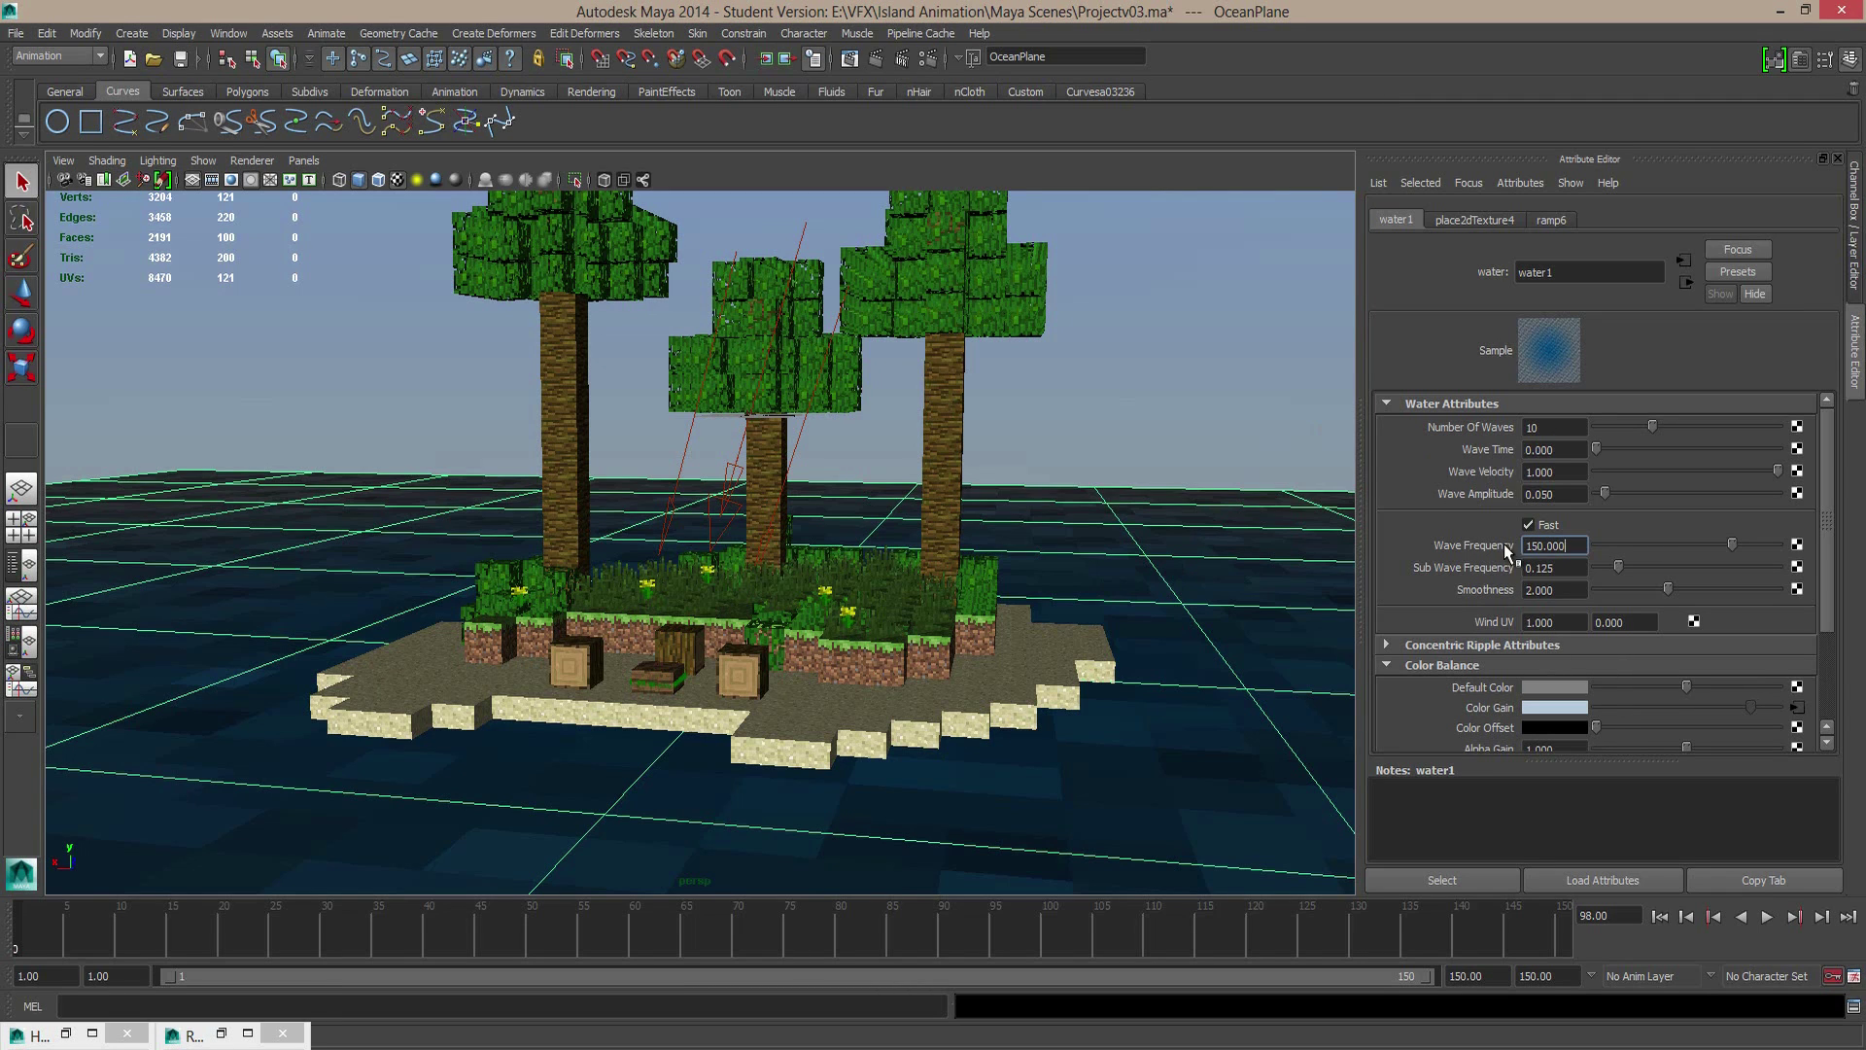
# Step: Create an expression on the water texture's Wave Time reading "water1.waveTime = time/200;"
pyautogui.rightClick(1493, 451)
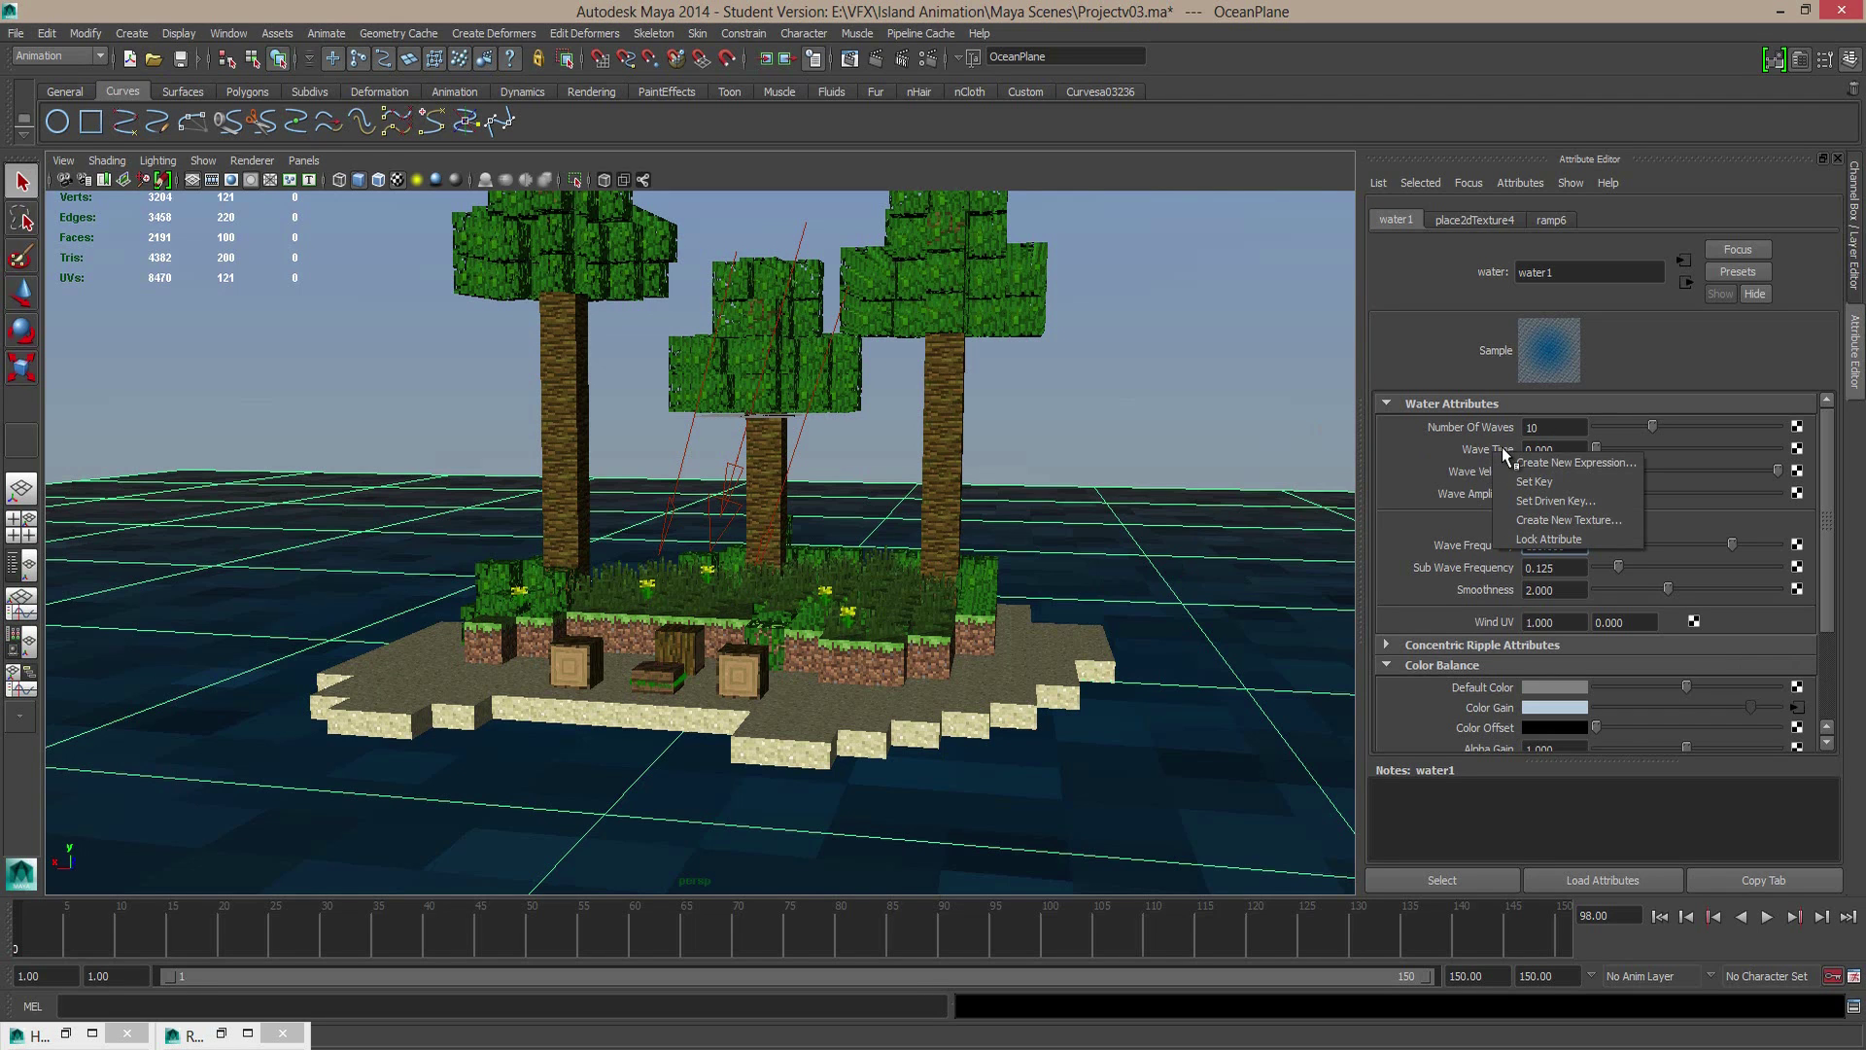
pyautogui.click(1521, 461)
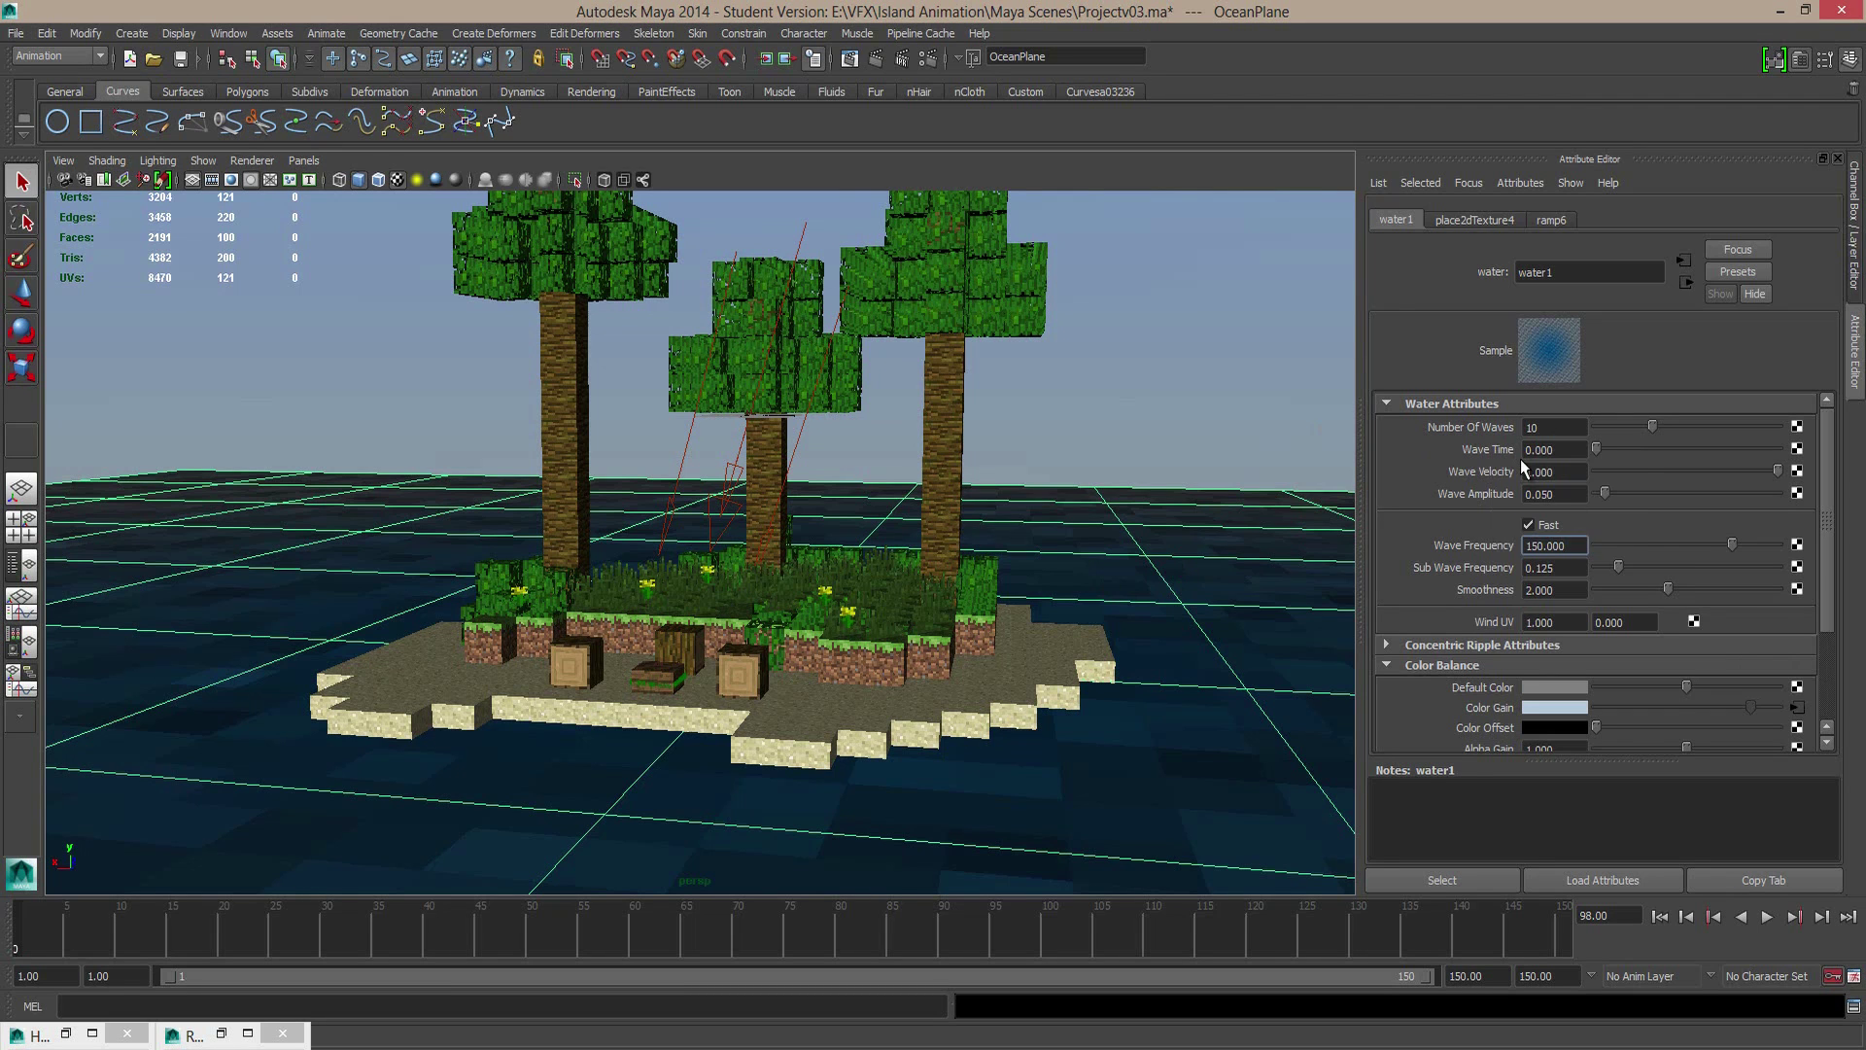
pyautogui.moveTo(943, 366); pyautogui.dragTo(854, 231)
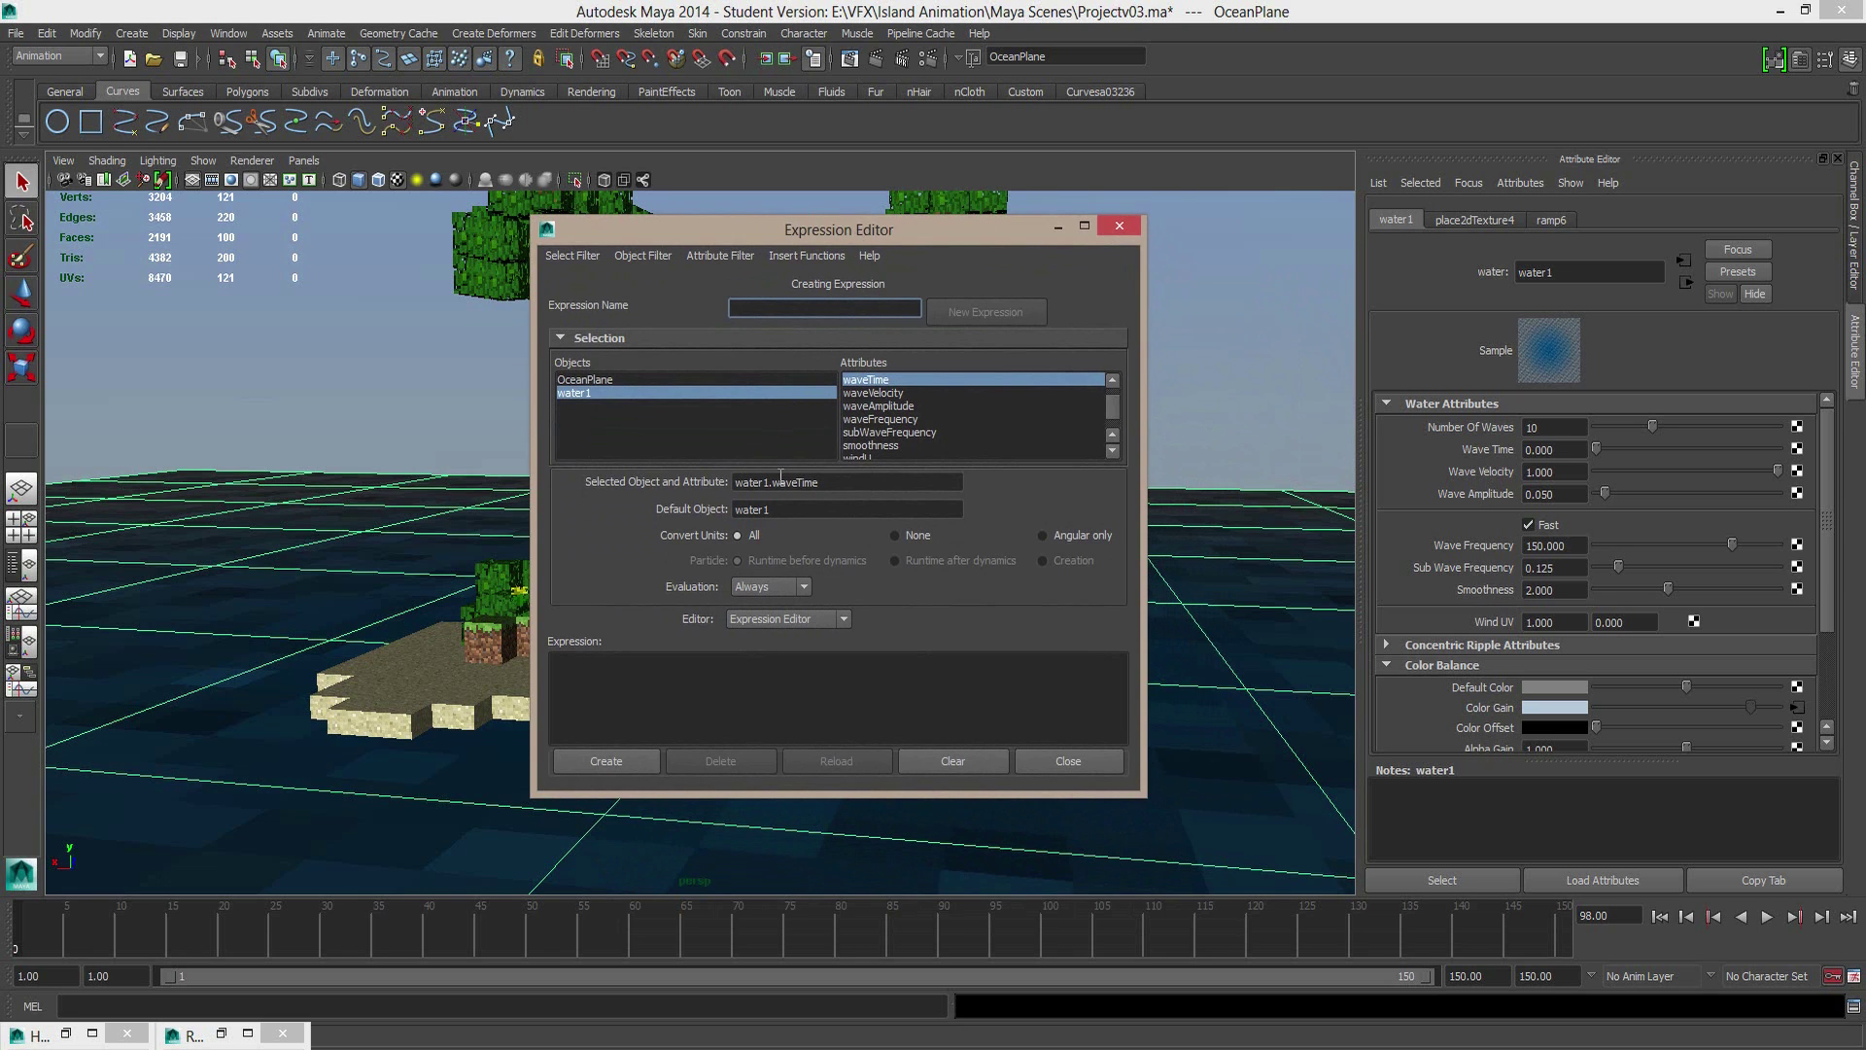
pyautogui.moveTo(855, 482); pyautogui.dragTo(662, 478)
pyautogui.hotkey('ctrl', 'c')
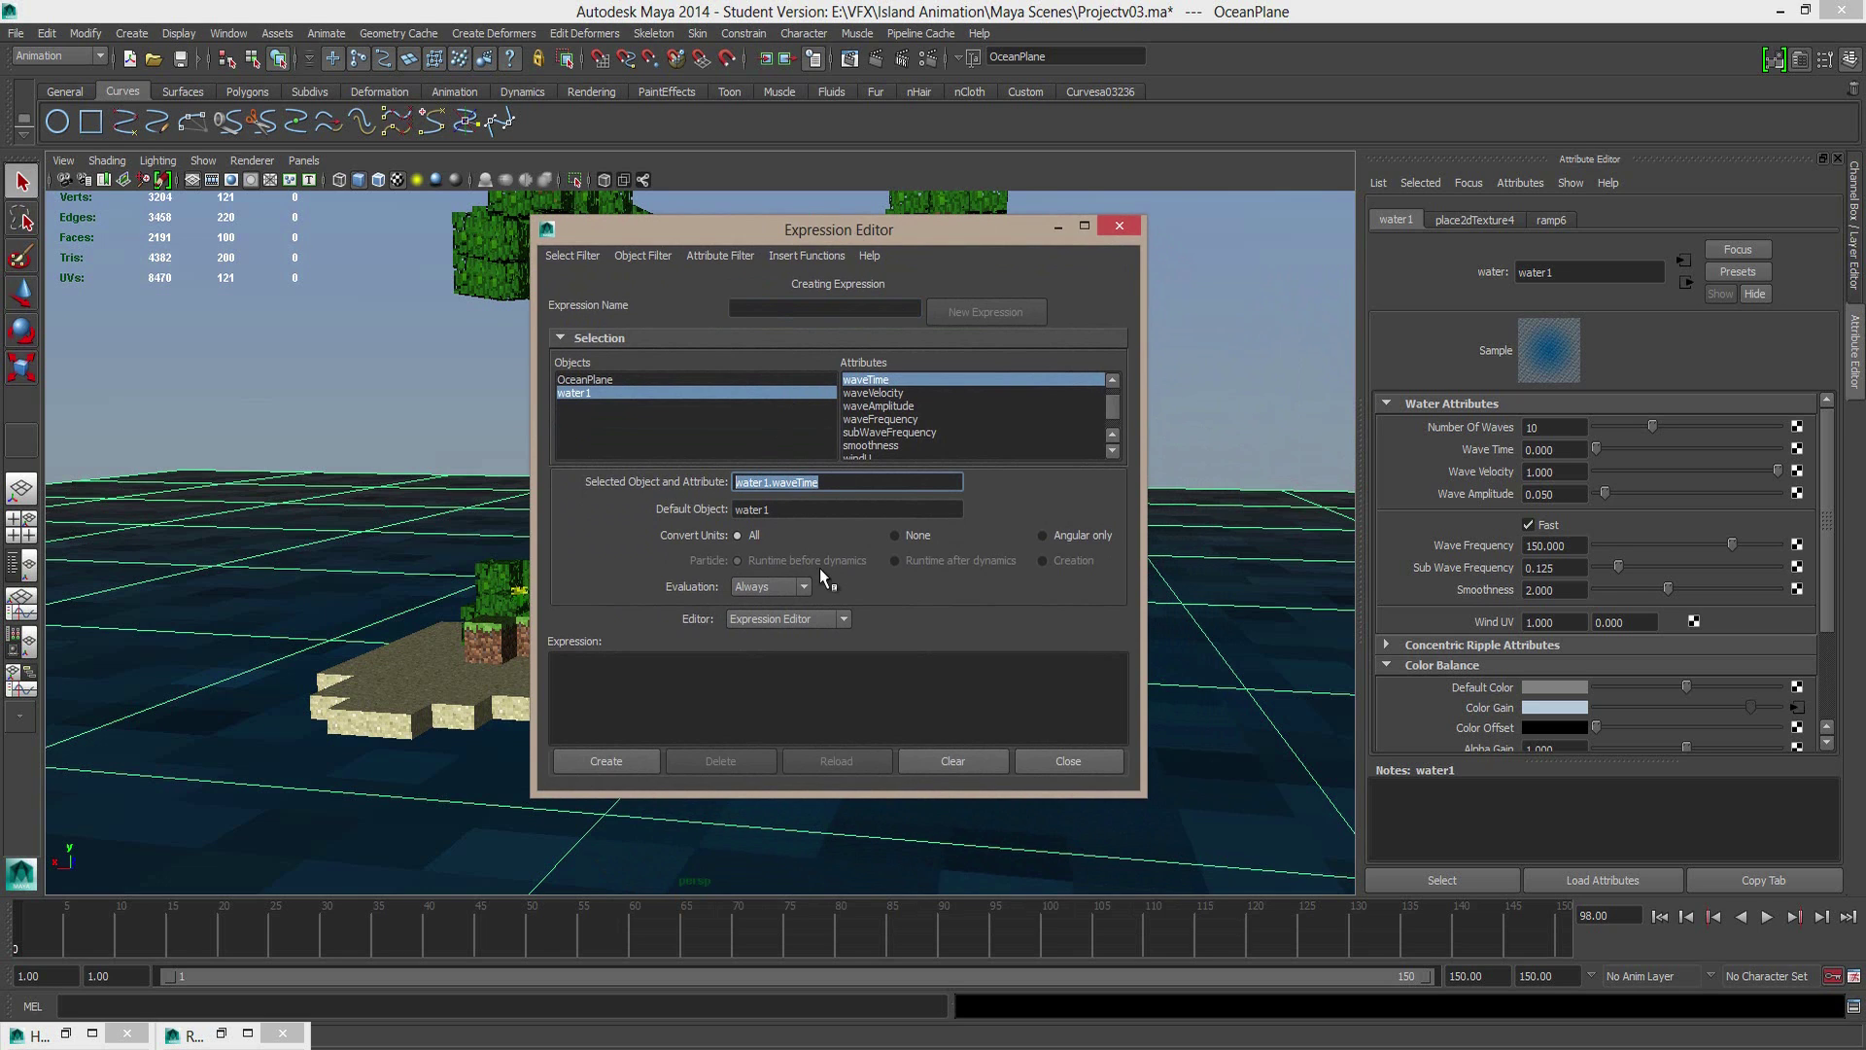
pyautogui.click(632, 675)
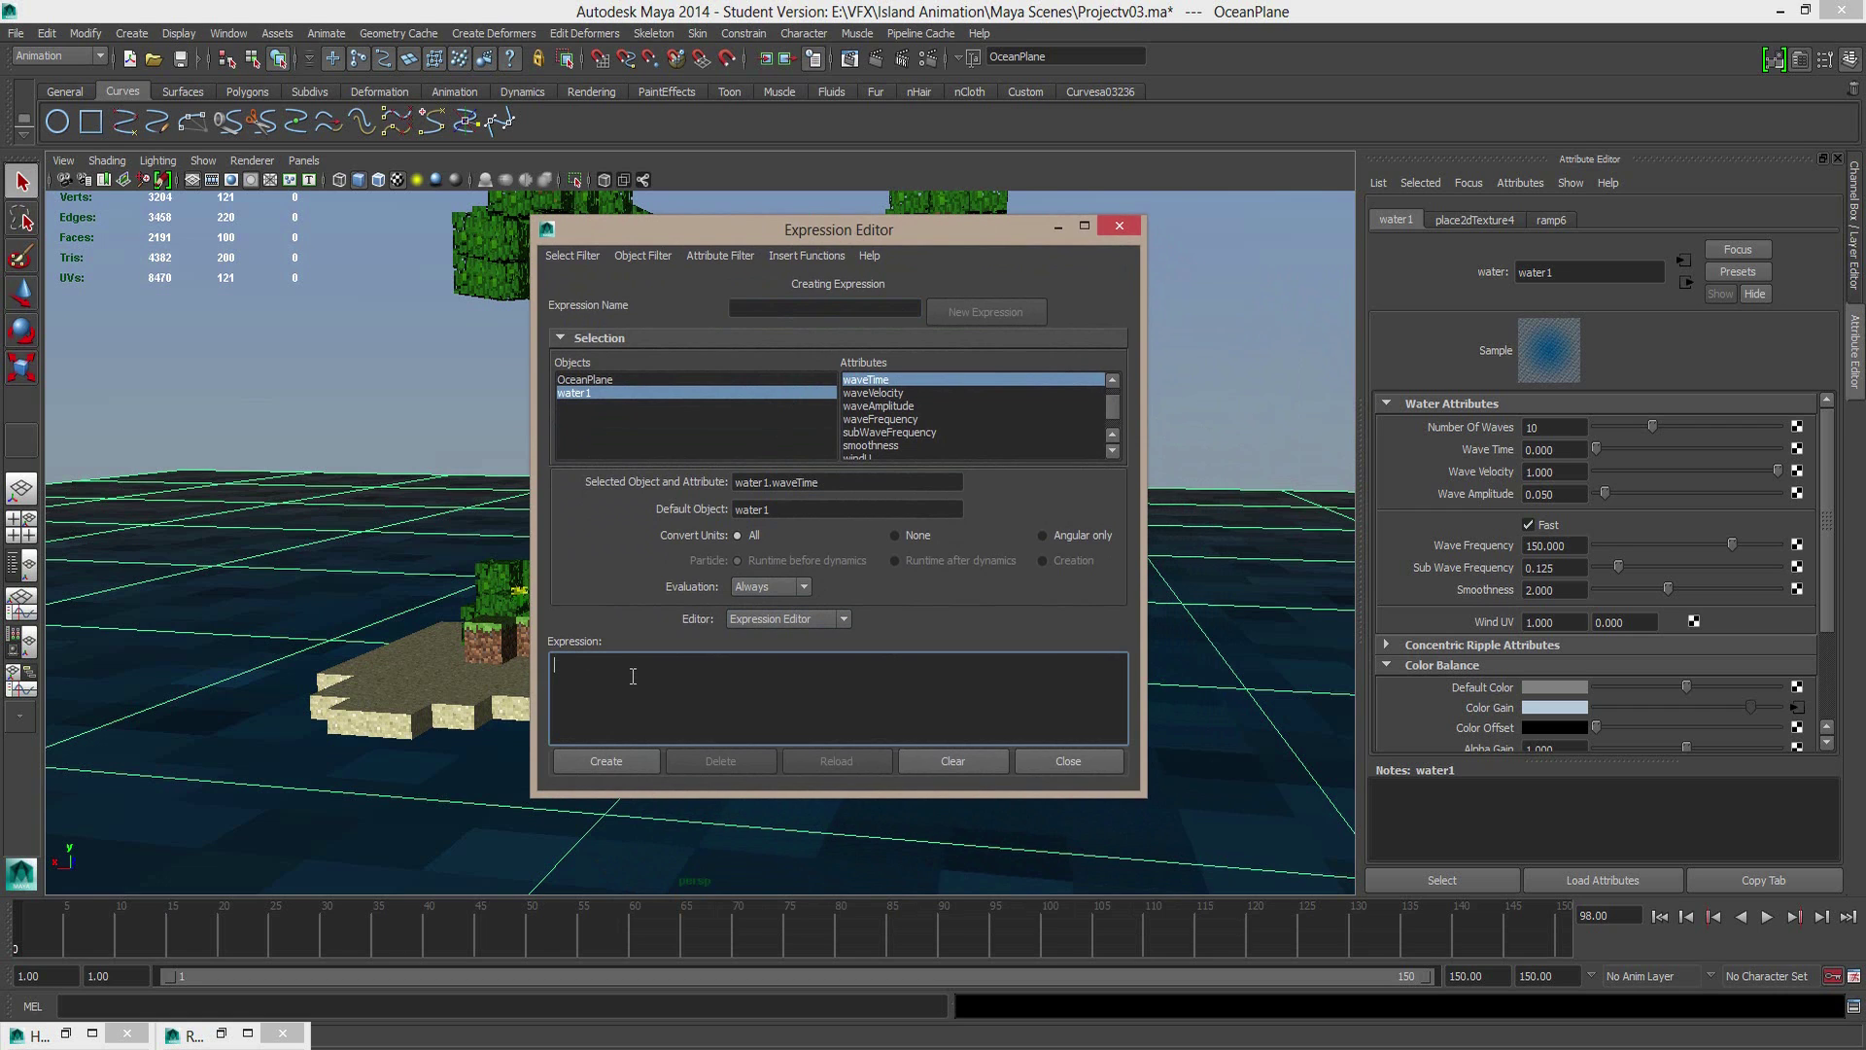
pyautogui.hotkey('ctrl', 'v')
pyautogui.write('= time/20')
pyautogui.click(615, 757)
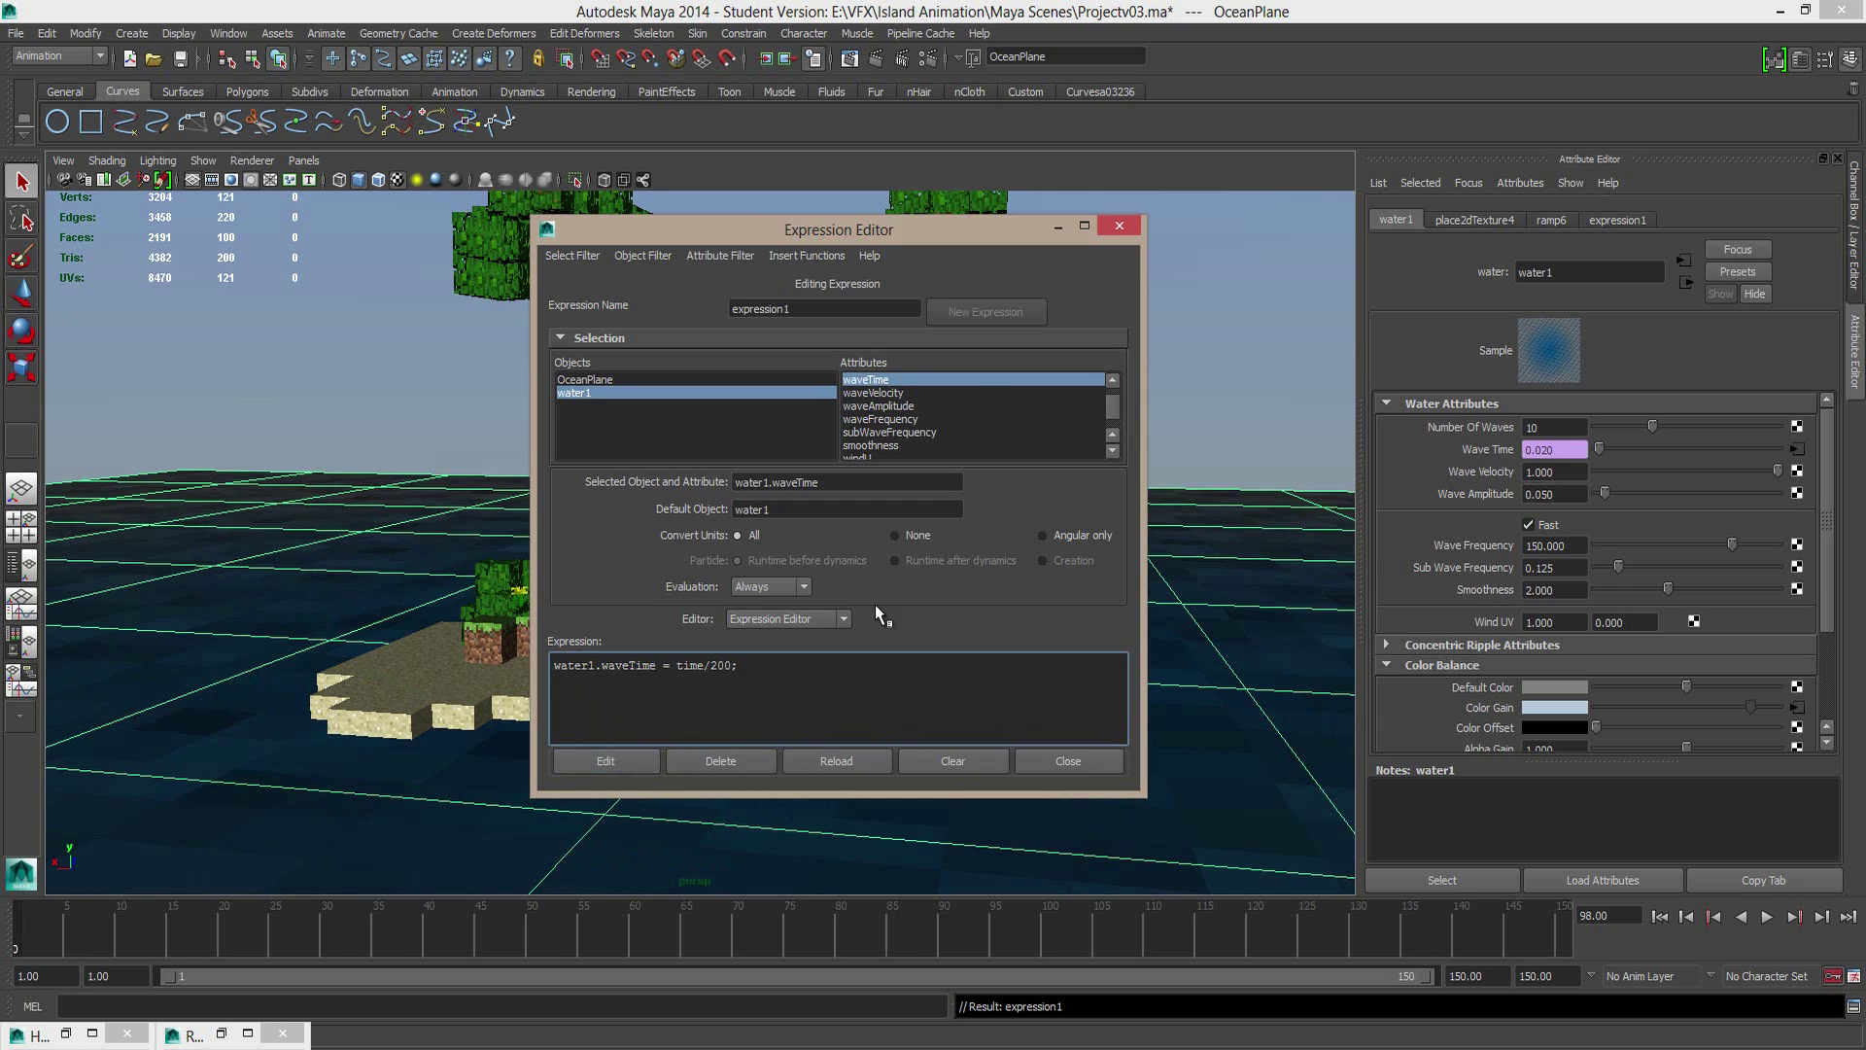
# Step: Scrub through the timeline to preview the animated scene and return to frame 1
pyautogui.click(1059, 225)
pyautogui.keyDown('alt'); pyautogui.moveTo(1059, 389); pyautogui.dragTo(985, 610); pyautogui.keyUp('alt')
pyautogui.moveTo(184, 921)
pyautogui.mouseDown()
pyautogui.moveTo(640, 941)
pyautogui.moveTo(777, 923)
pyautogui.mouseUp()
pyautogui.moveTo(761, 932); pyautogui.dragTo(23, 925)
pyautogui.keyDown('alt'); pyautogui.moveTo(968, 562); pyautogui.dragTo(1005, 552); pyautogui.keyUp('alt')
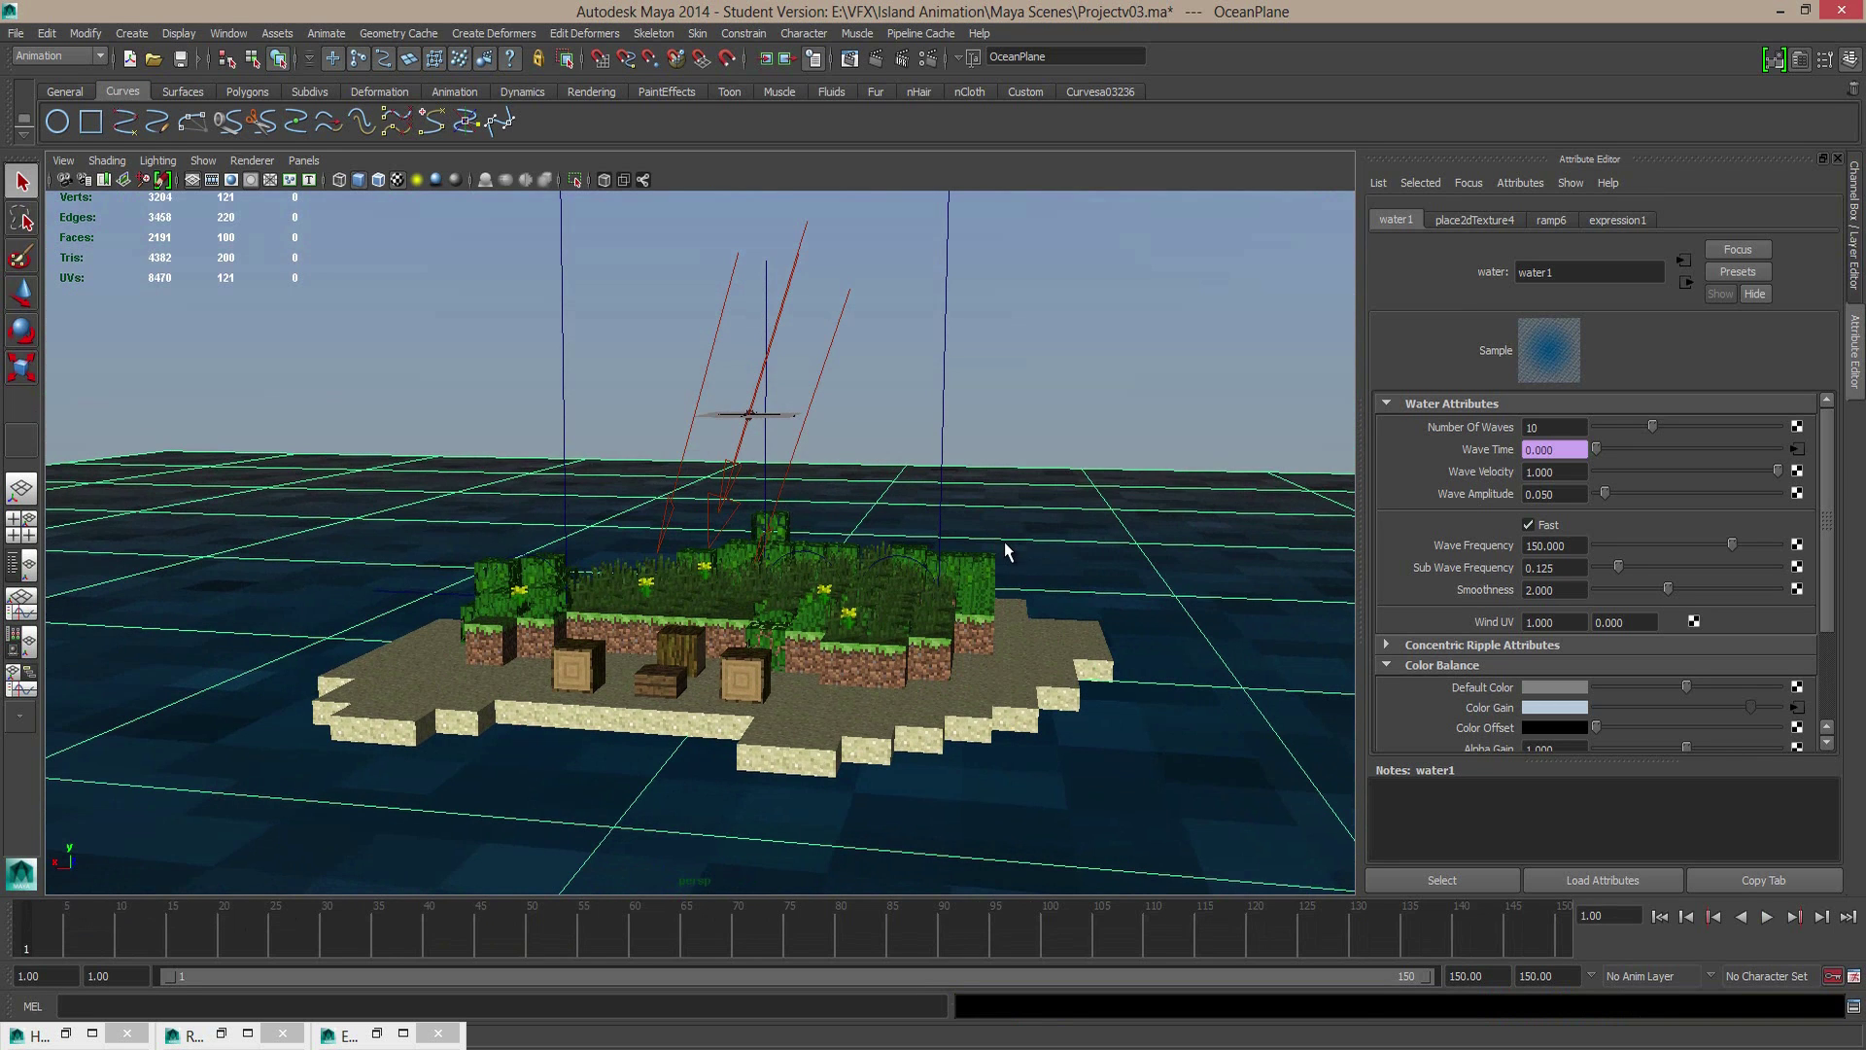
# Step: Clear the selection and create a NURBS circle at the island's centre
pyautogui.scroll(-4, 1043, 466)
pyautogui.keyDown('alt'); pyautogui.moveTo(1044, 467); pyautogui.dragTo(924, 440); pyautogui.keyUp('alt')
pyautogui.keyDown('alt'); pyautogui.moveTo(958, 364); pyautogui.dragTo(982, 291); pyautogui.keyUp('alt')
pyautogui.click(981, 291)
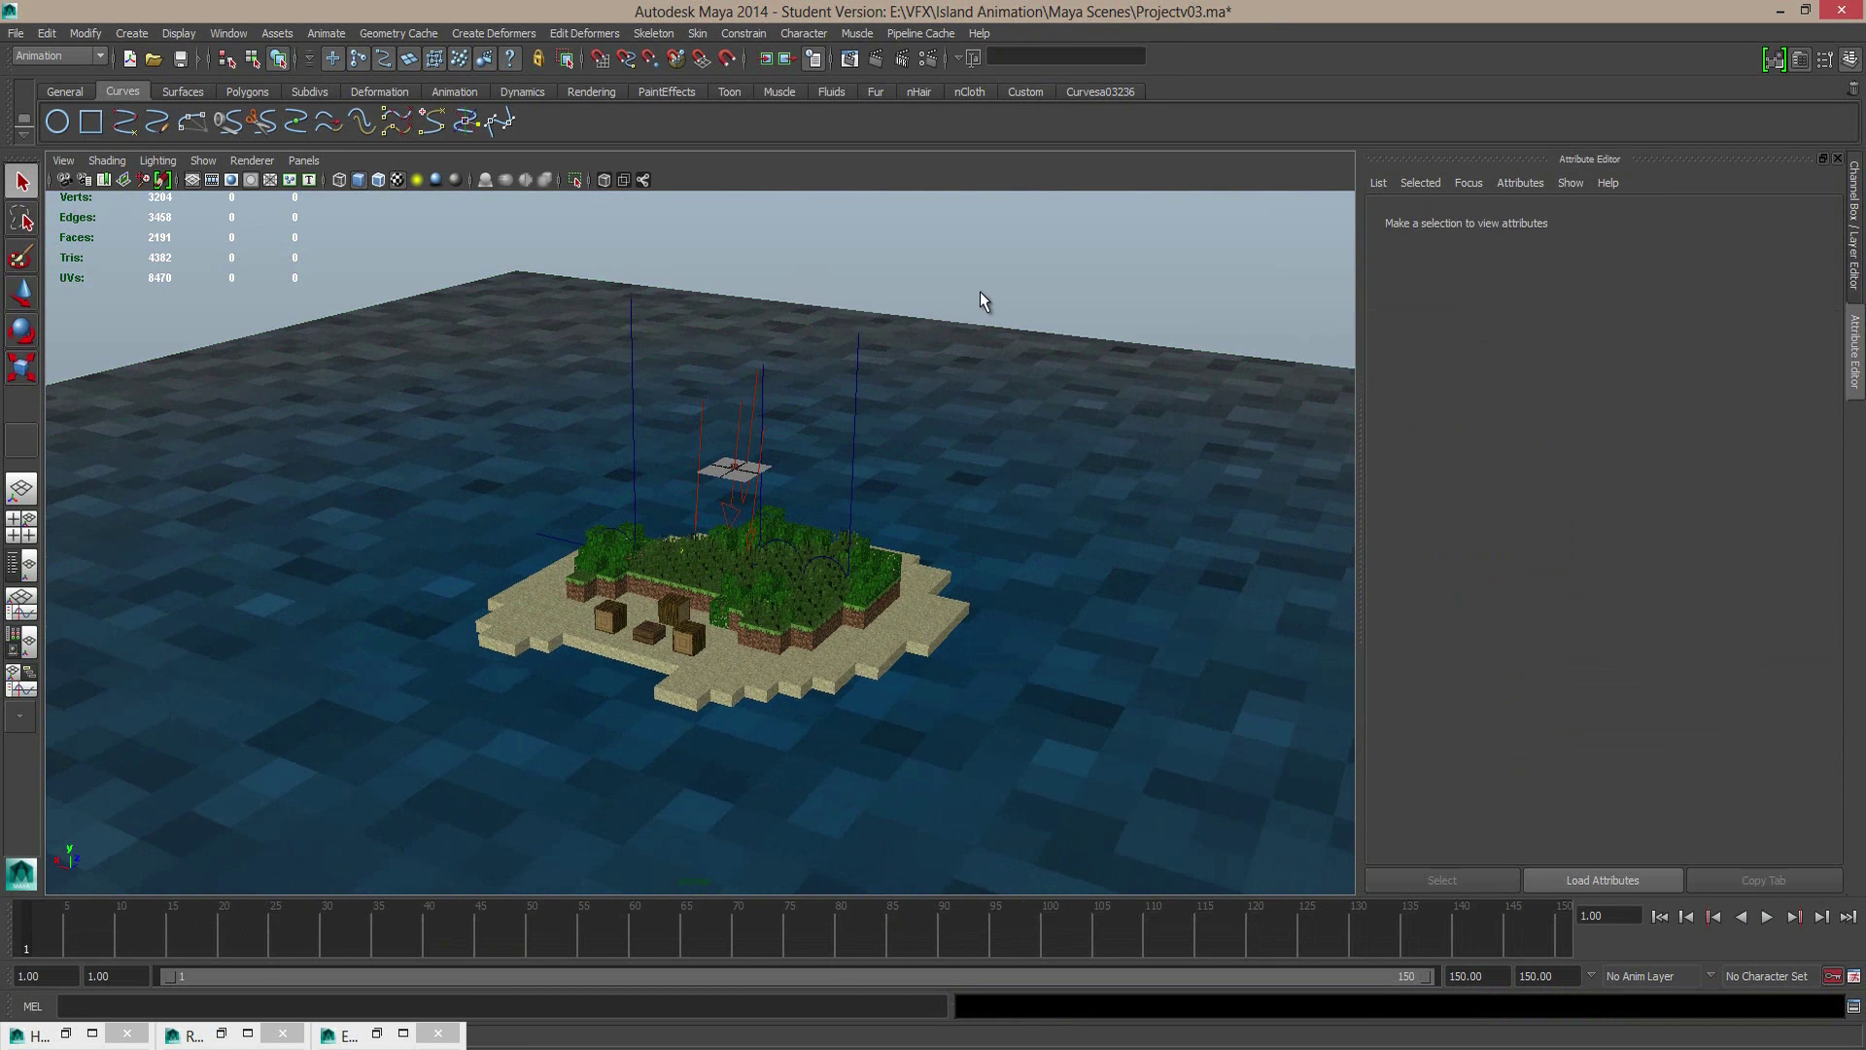
pyautogui.click(132, 35)
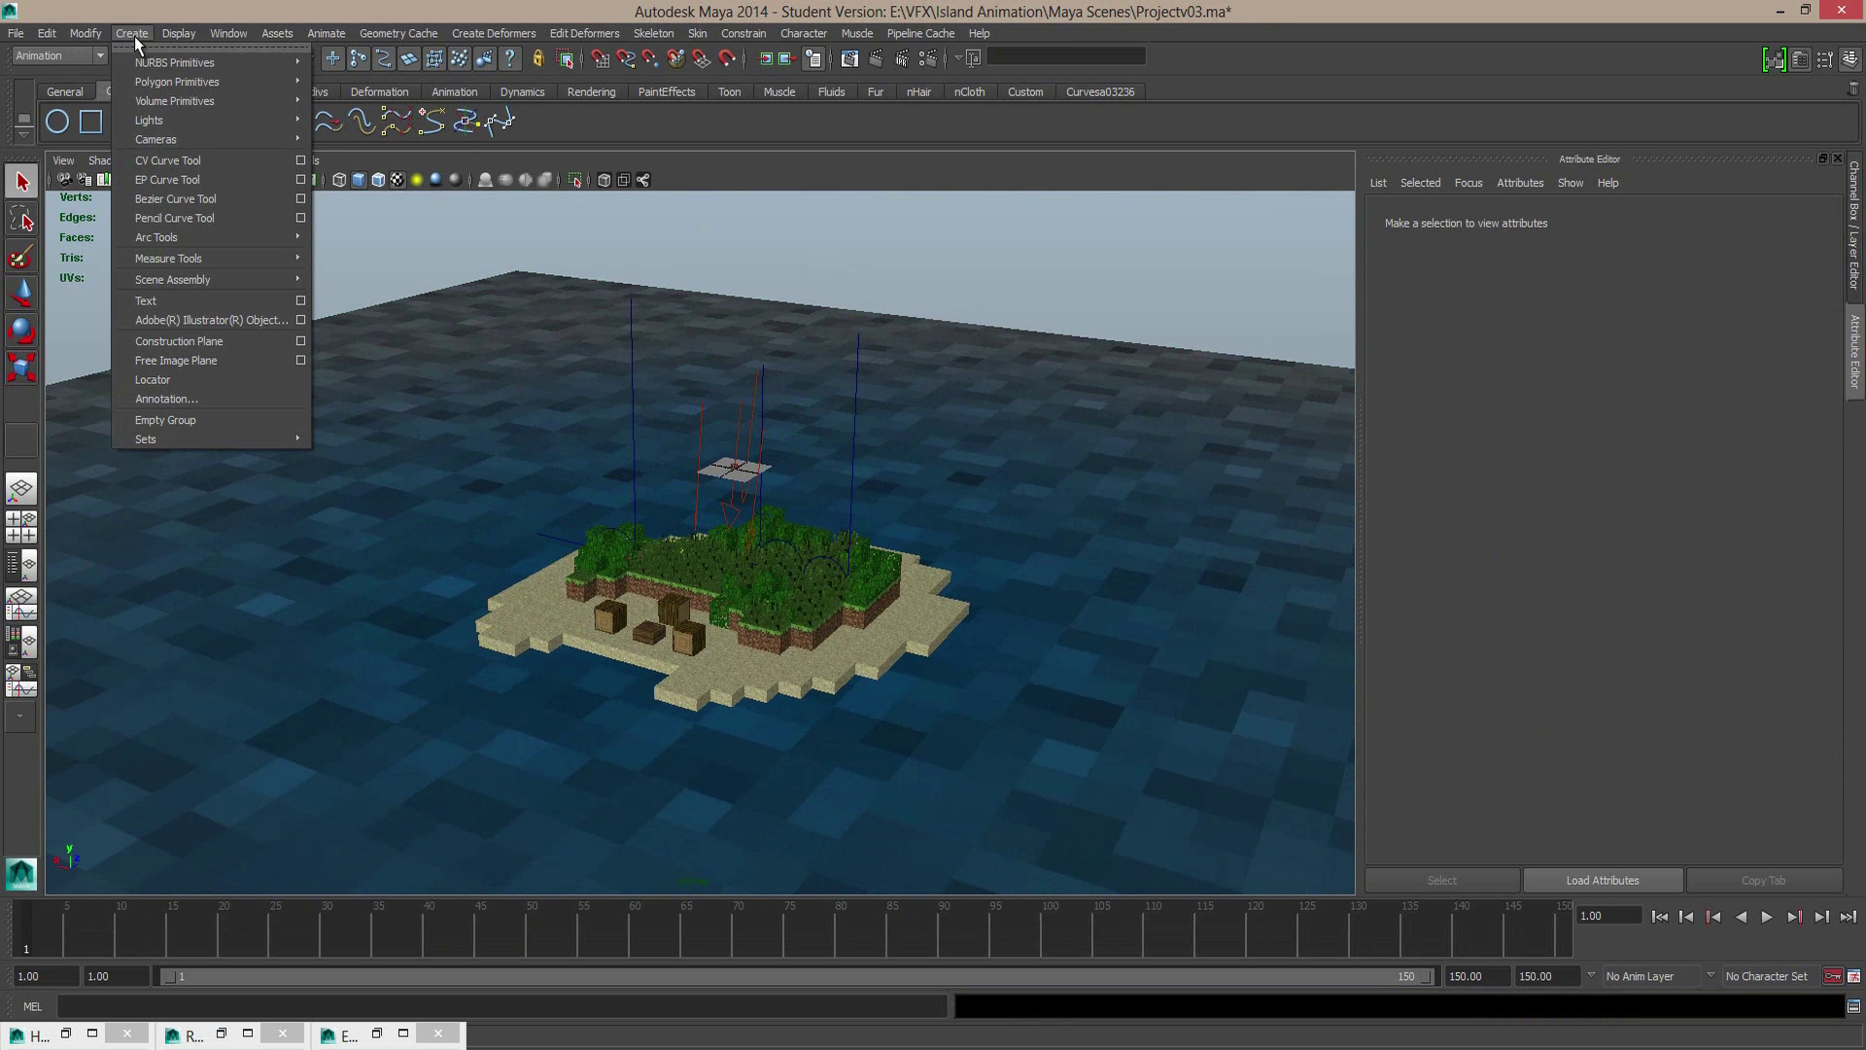
pyautogui.moveTo(183, 63)
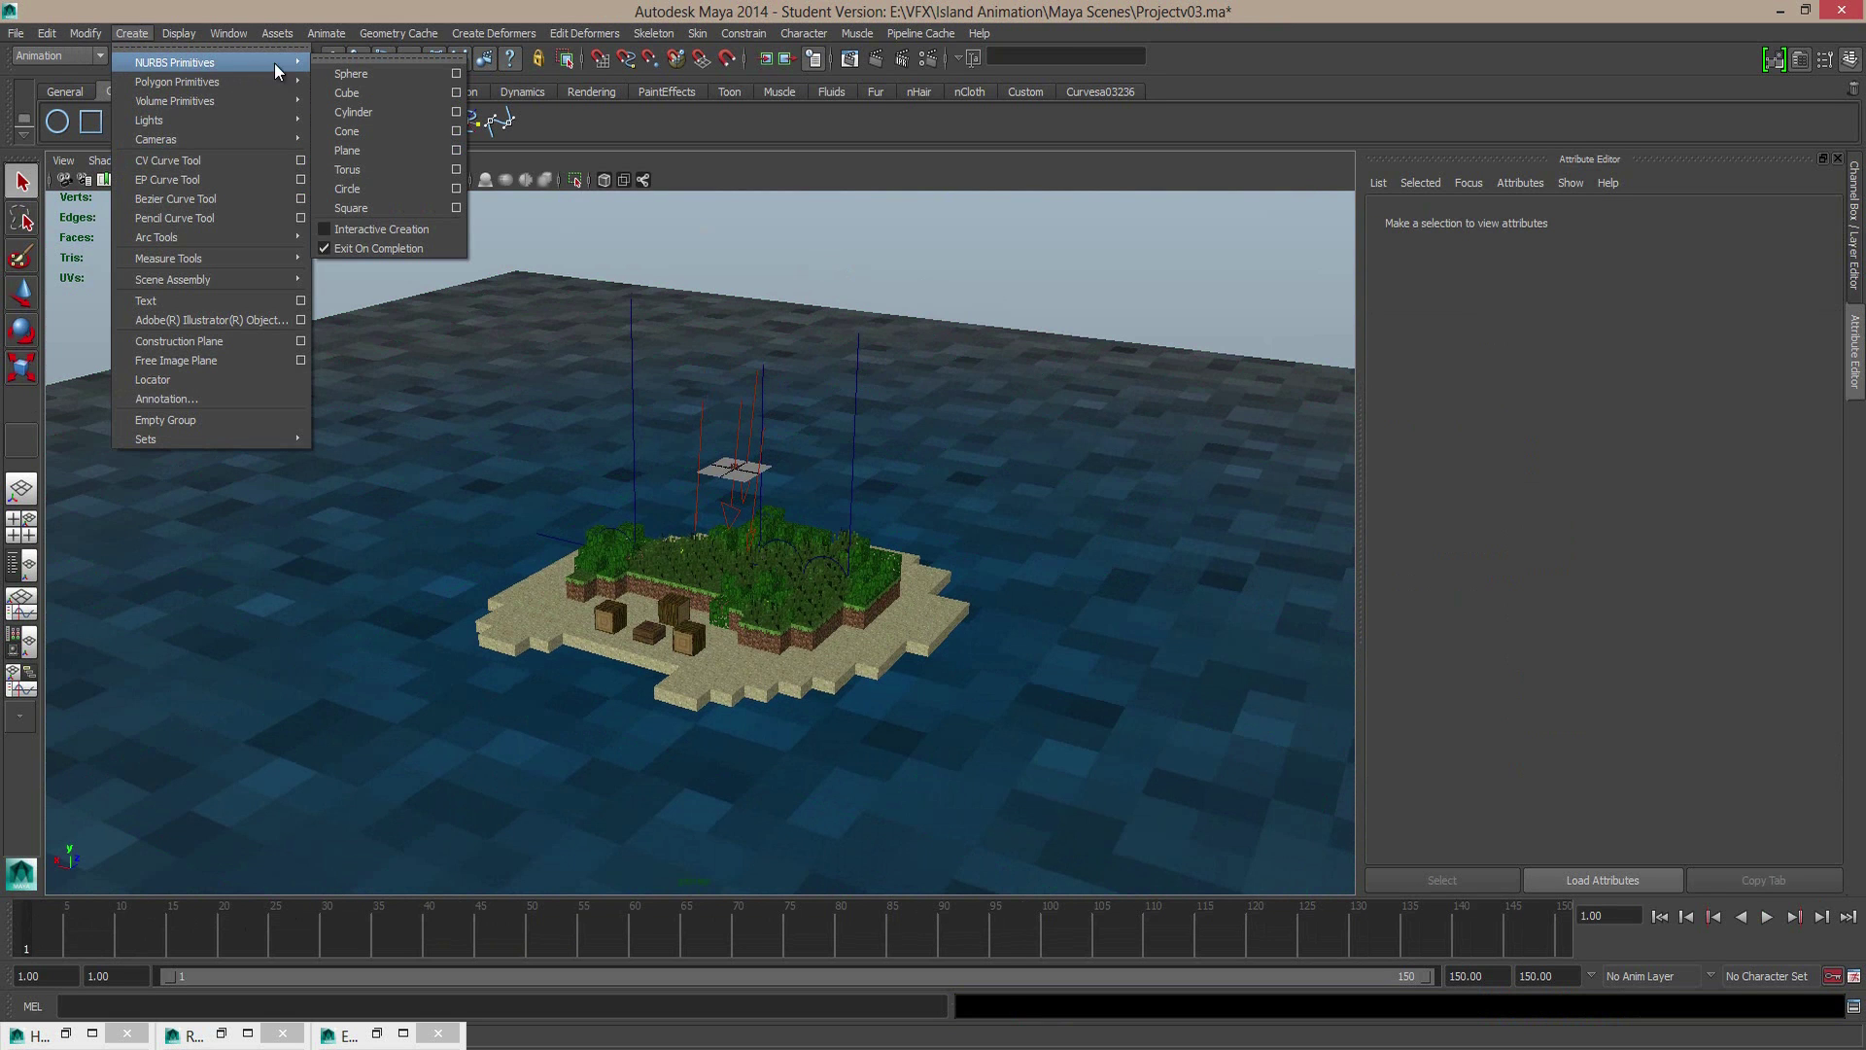
pyautogui.click(374, 189)
# Step: Scale the NURBS circle into a wide ring around the island and raise it slightly above the water
pyautogui.scroll(8, 814, 358)
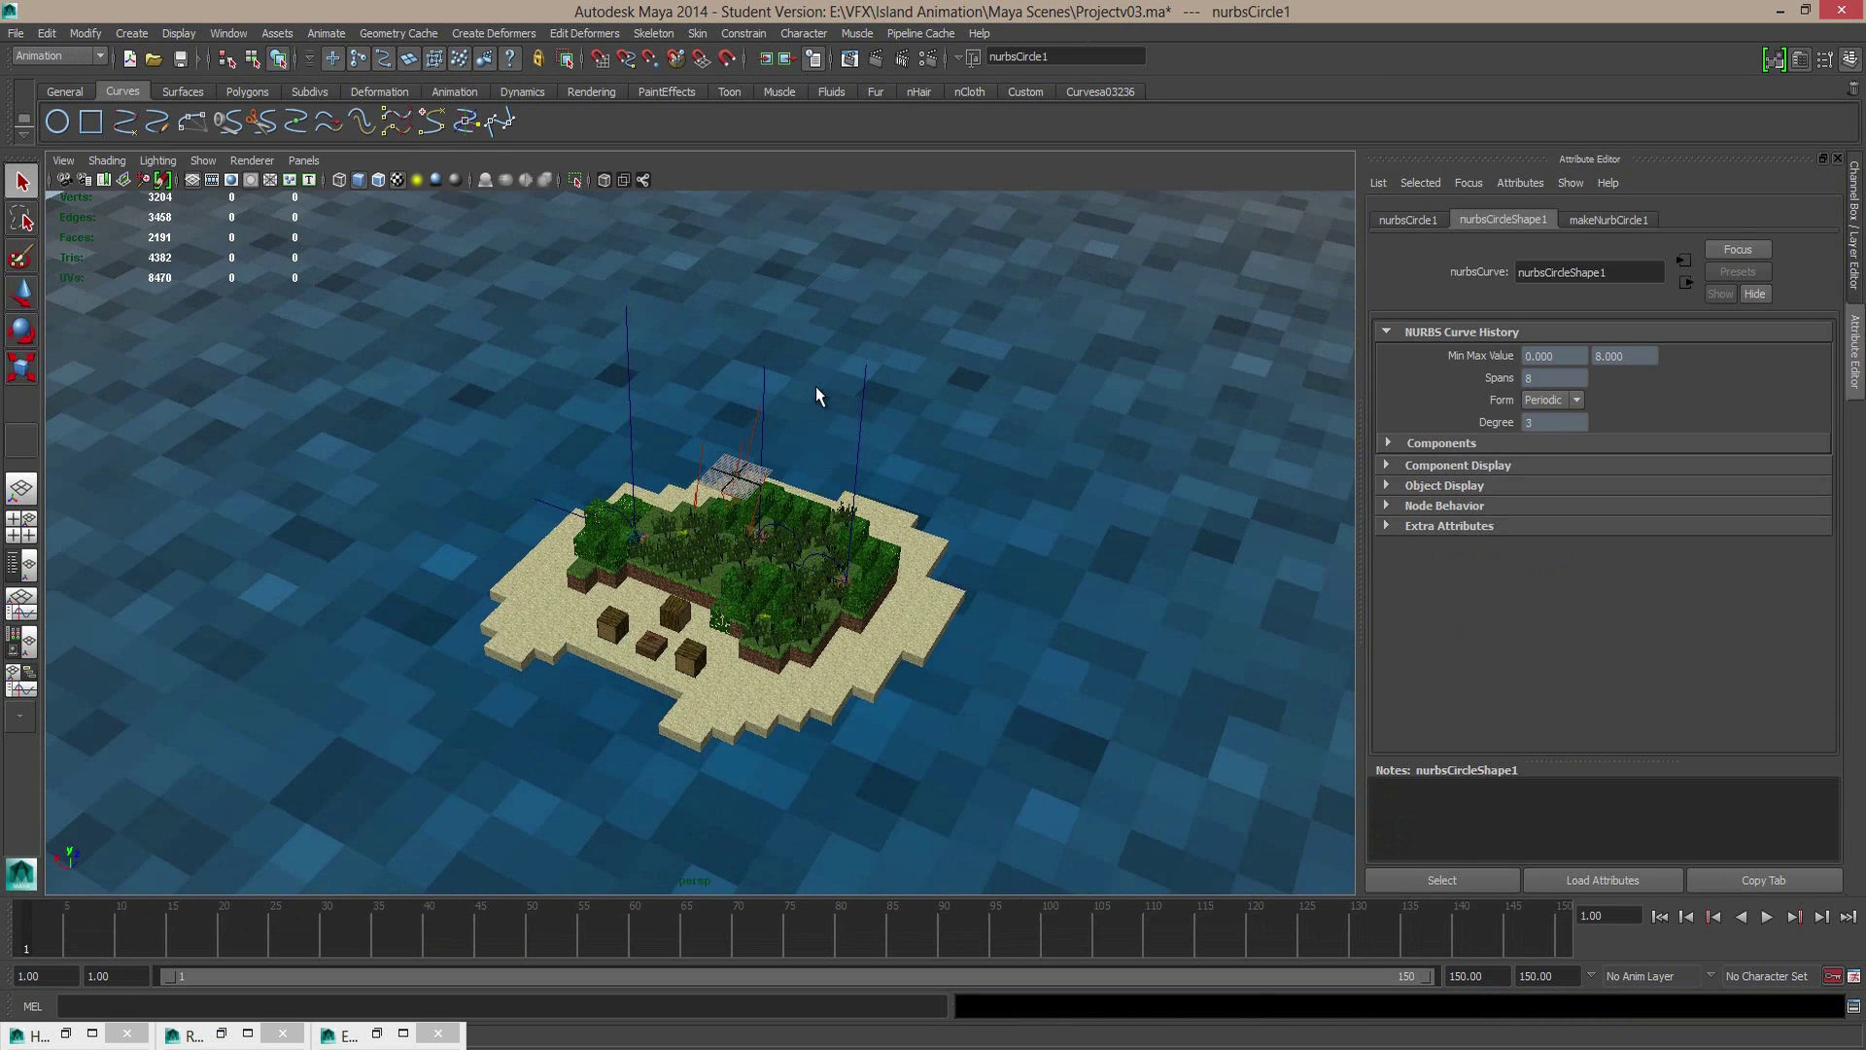
pyautogui.scroll(-6, 875, 382)
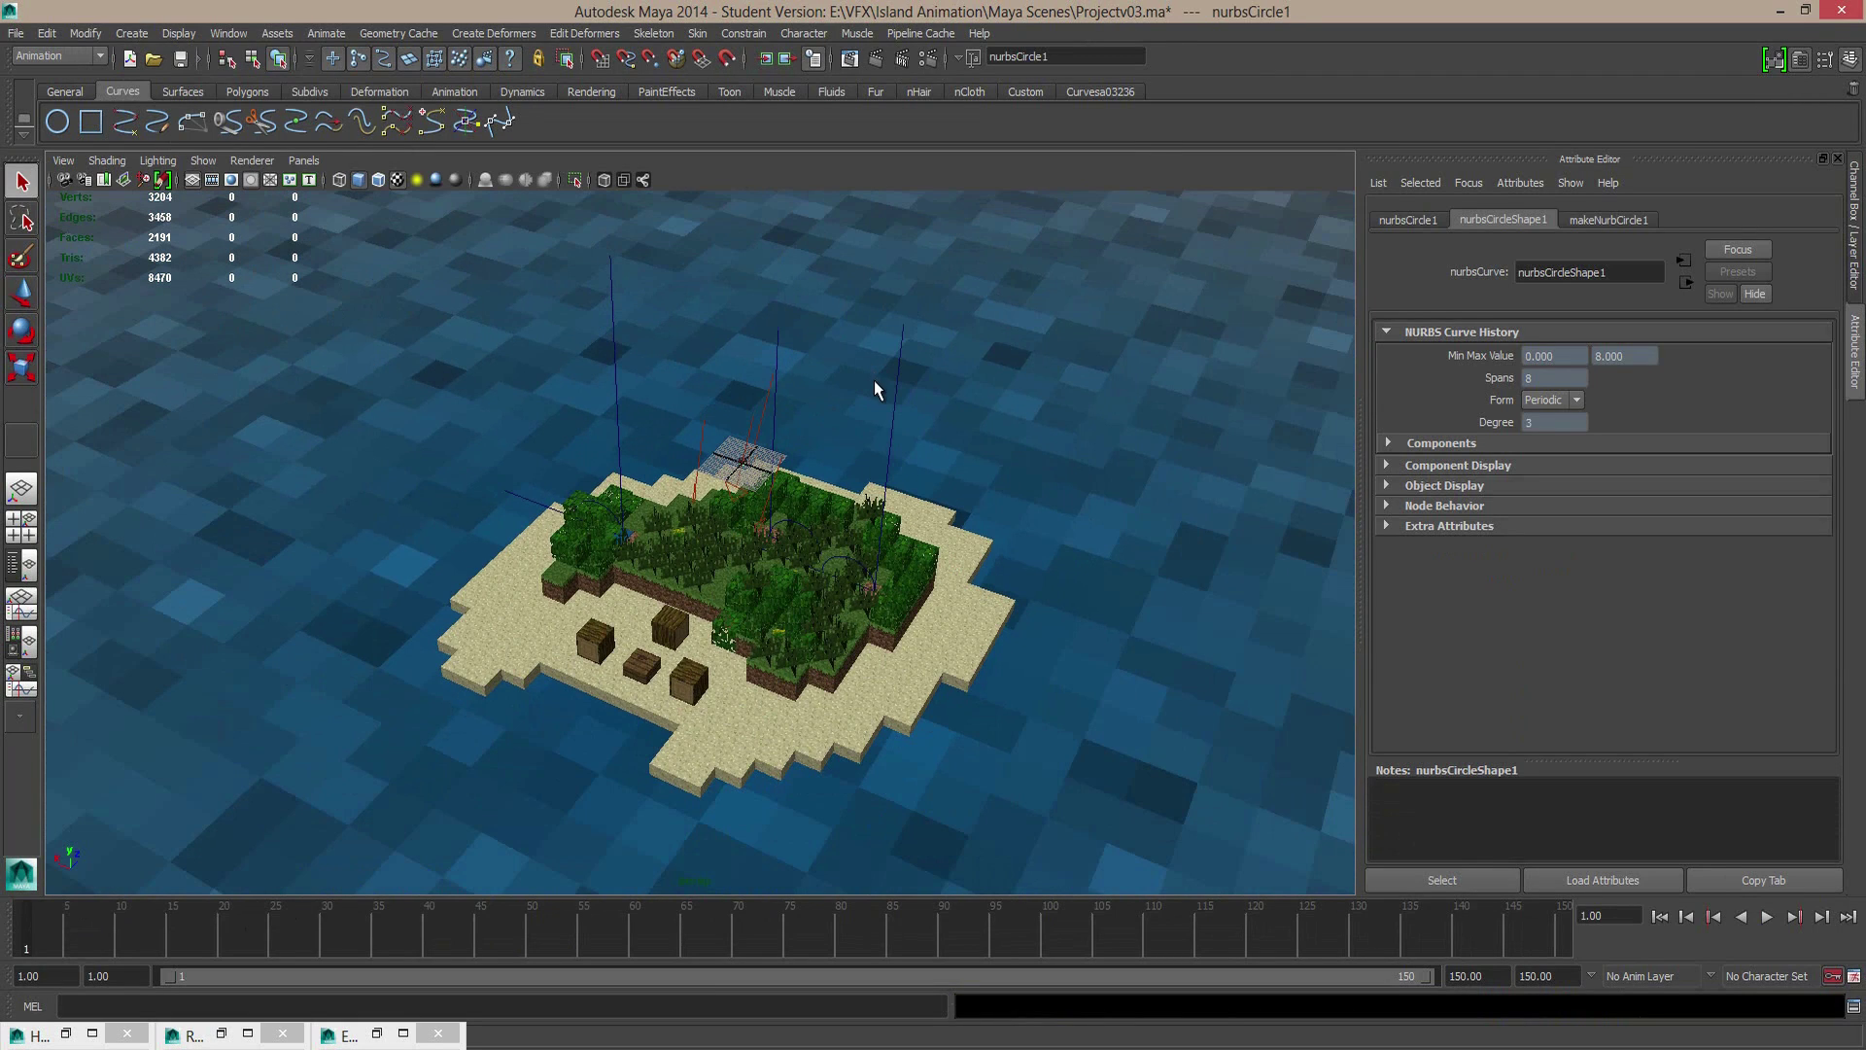
pyautogui.press('r')
pyautogui.moveTo(743, 464); pyautogui.dragTo(950, 526)
pyautogui.scroll(-2, 950, 526)
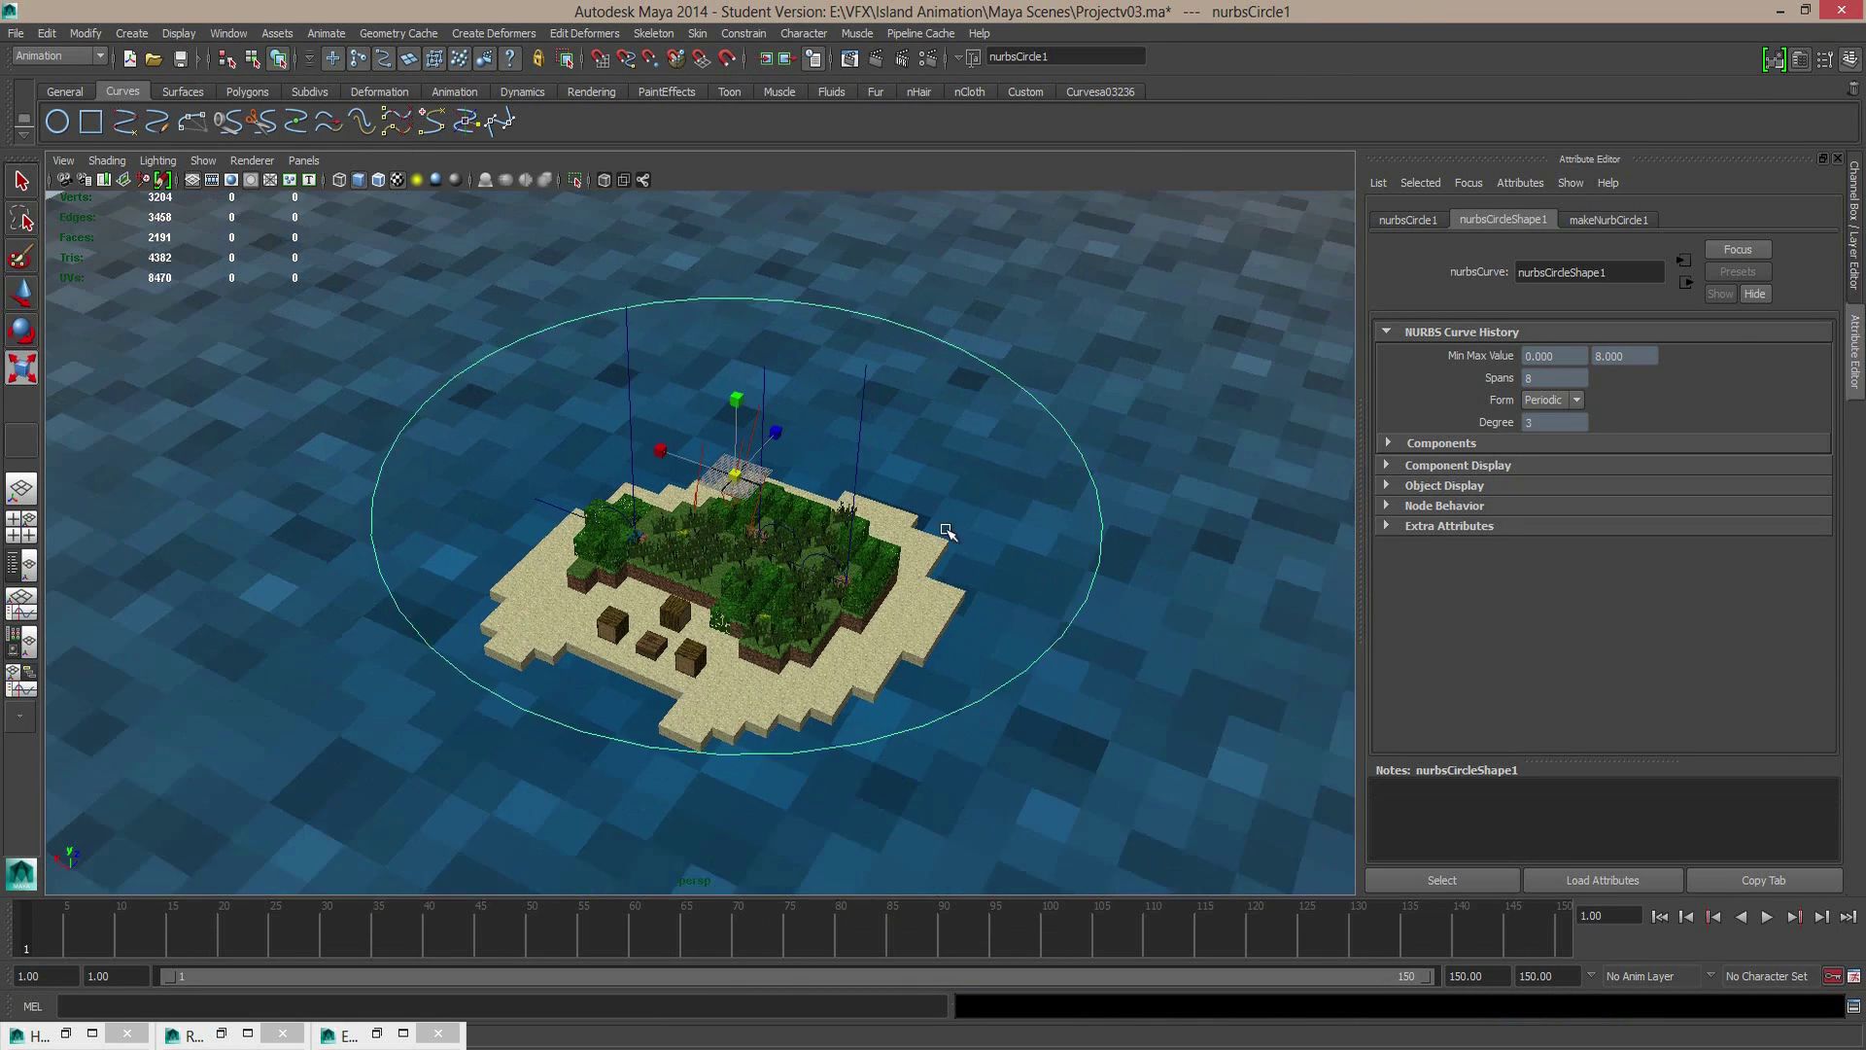
pyautogui.scroll(-2, 950, 526)
pyautogui.moveTo(729, 507); pyautogui.dragTo(806, 442)
pyautogui.scroll(2, 862, 517)
pyautogui.press('w')
pyautogui.moveTo(740, 379); pyautogui.dragTo(907, 380)
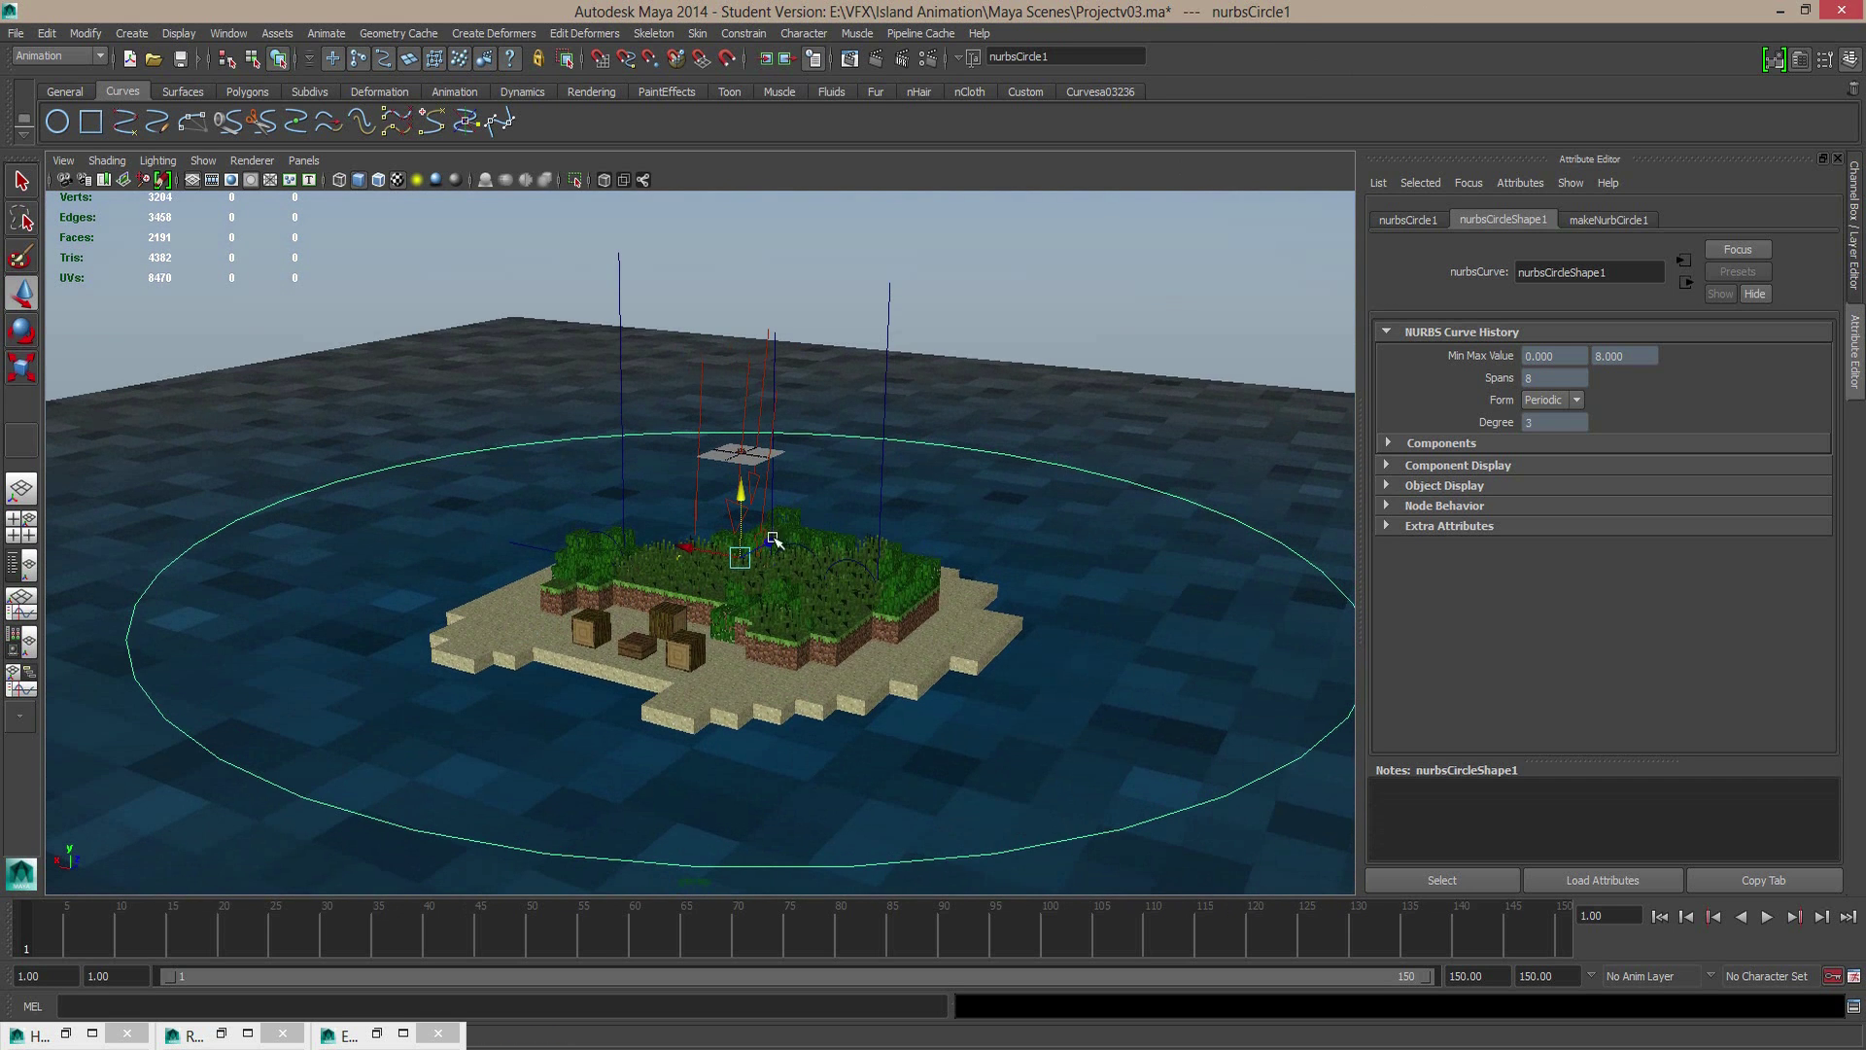
pyautogui.click(979, 303)
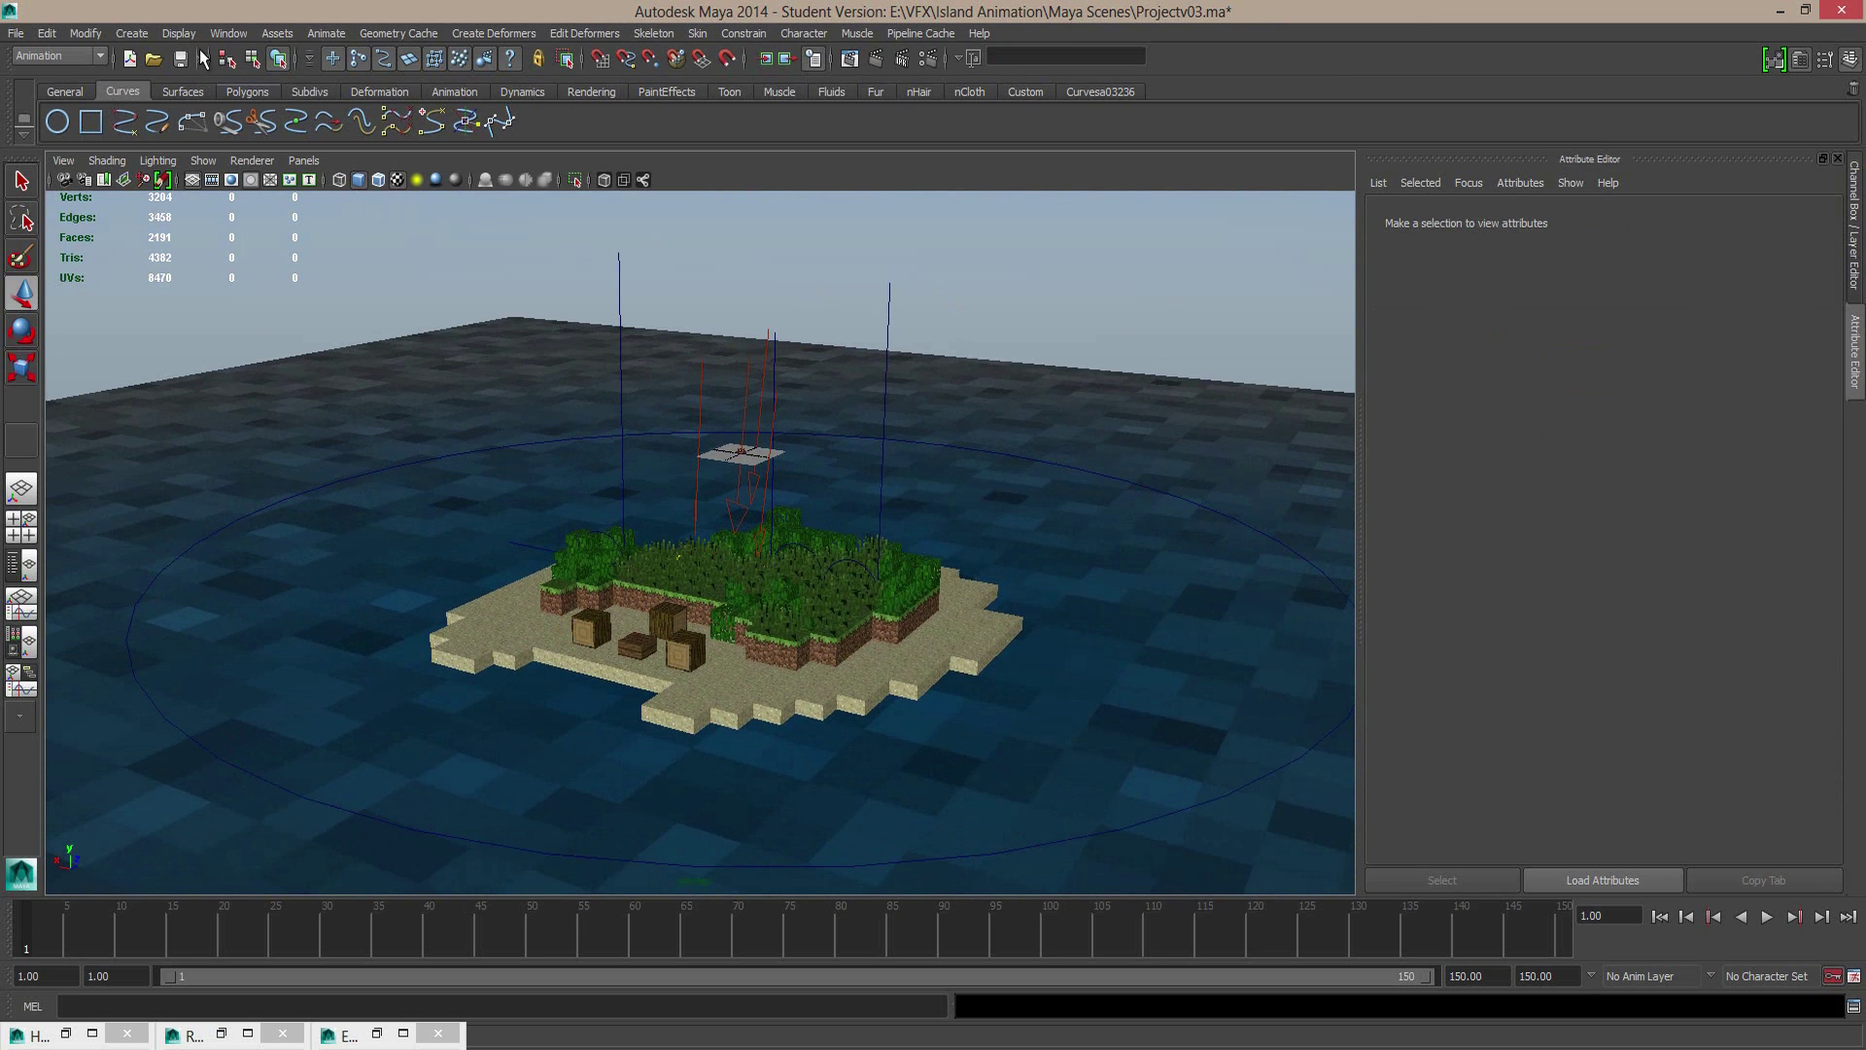
# Step: Create a camera and scale up its icon above the island so it is easy to see
pyautogui.click(131, 33)
pyautogui.moveTo(163, 149)
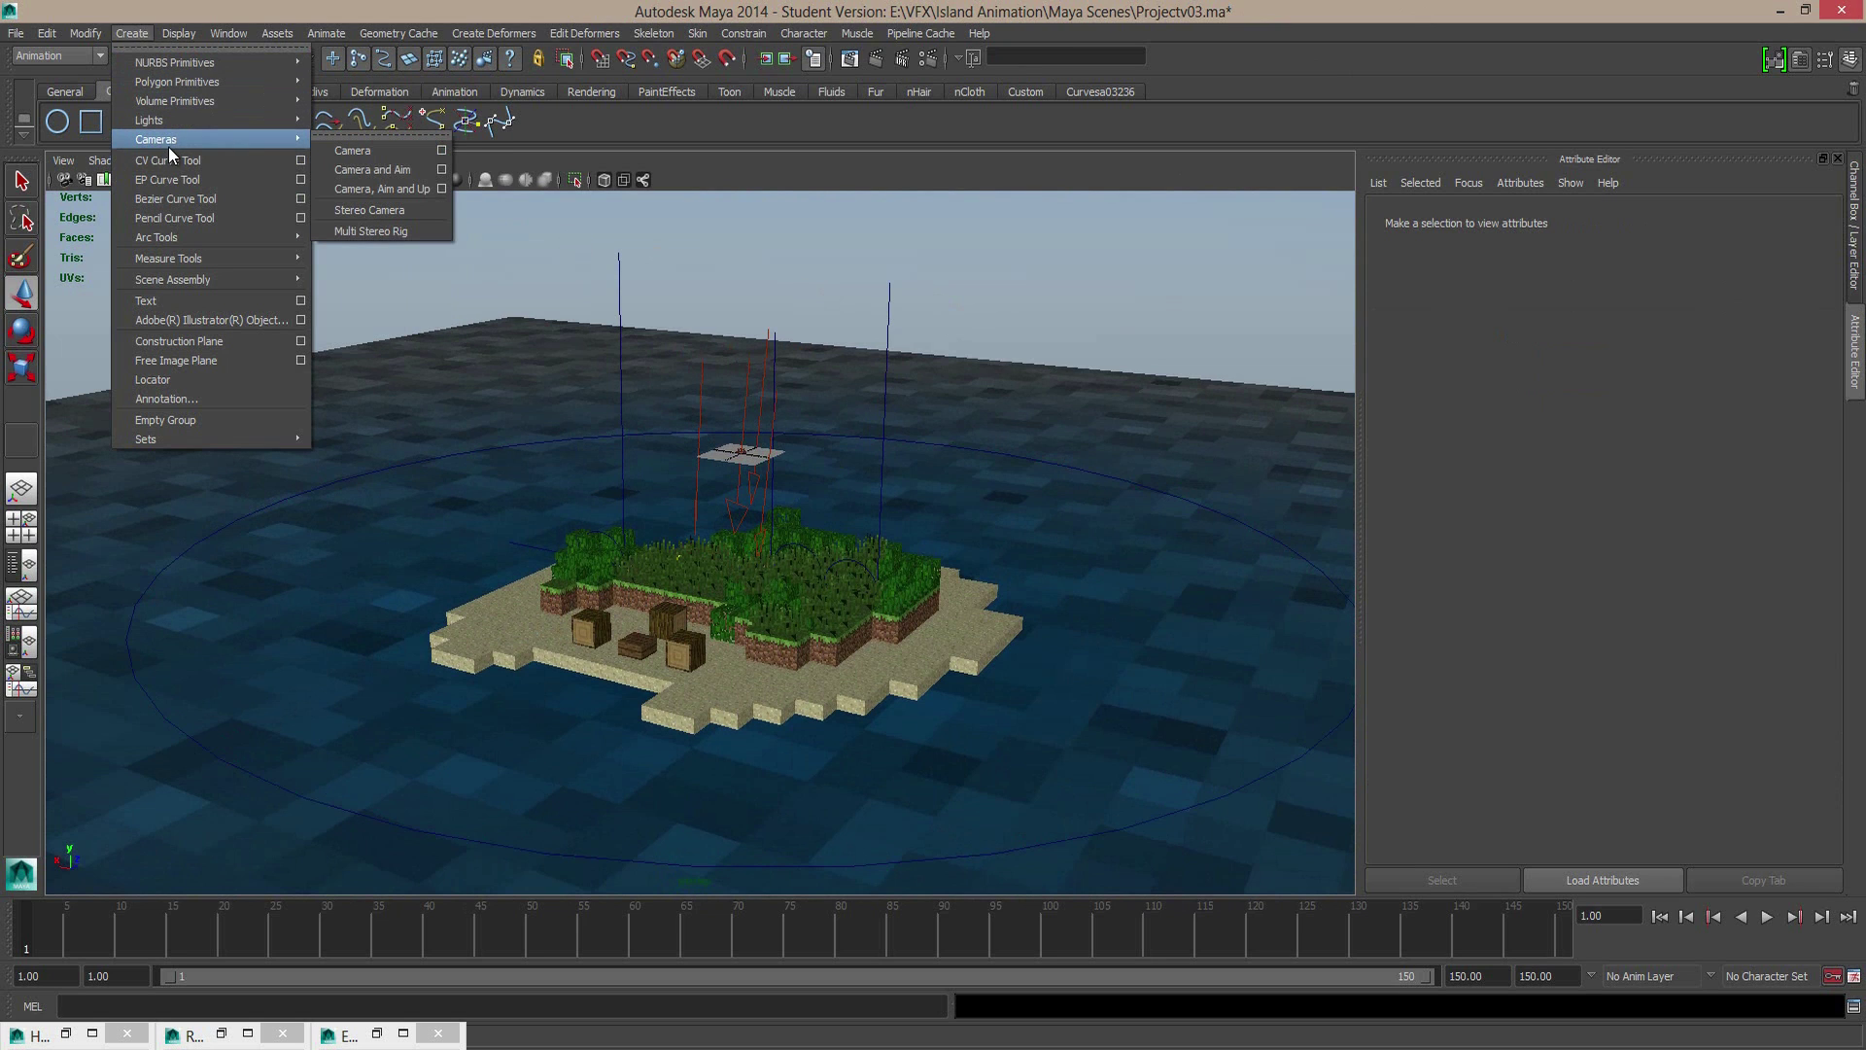
pyautogui.click(410, 154)
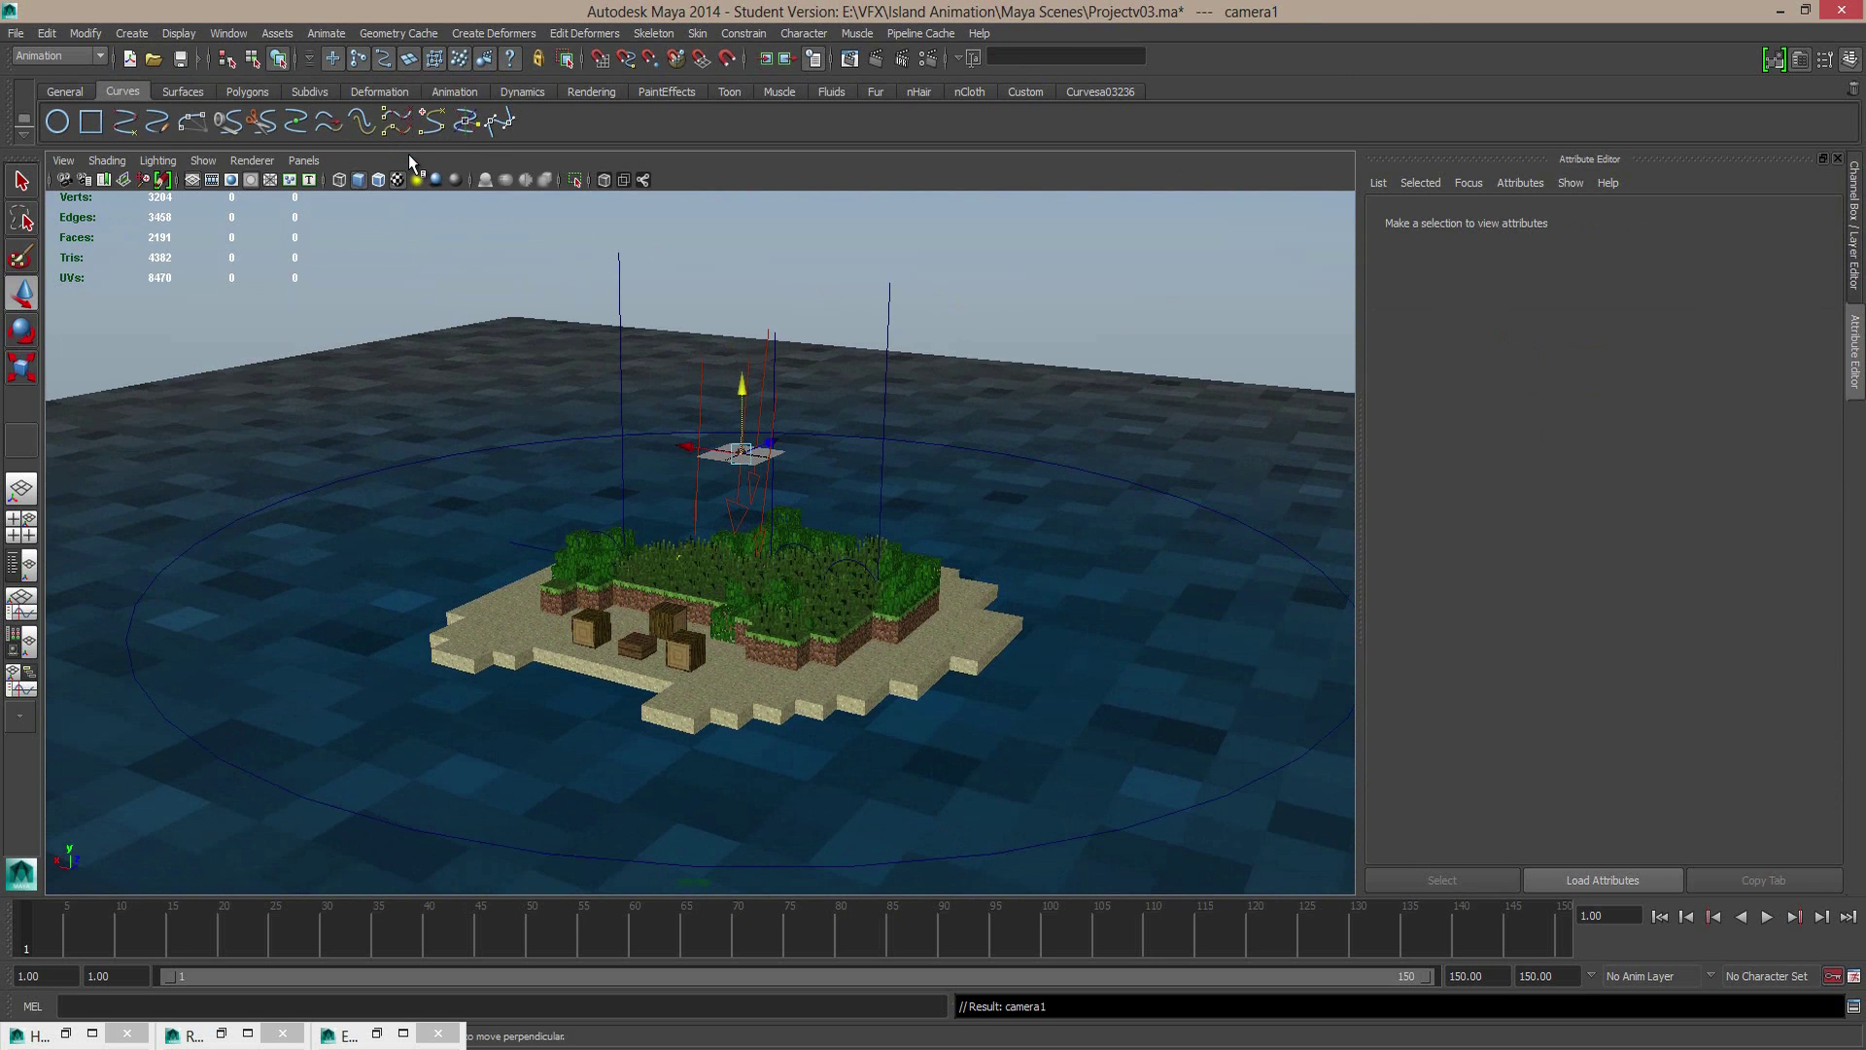
pyautogui.press('r')
pyautogui.moveTo(746, 453); pyautogui.dragTo(1032, 357)
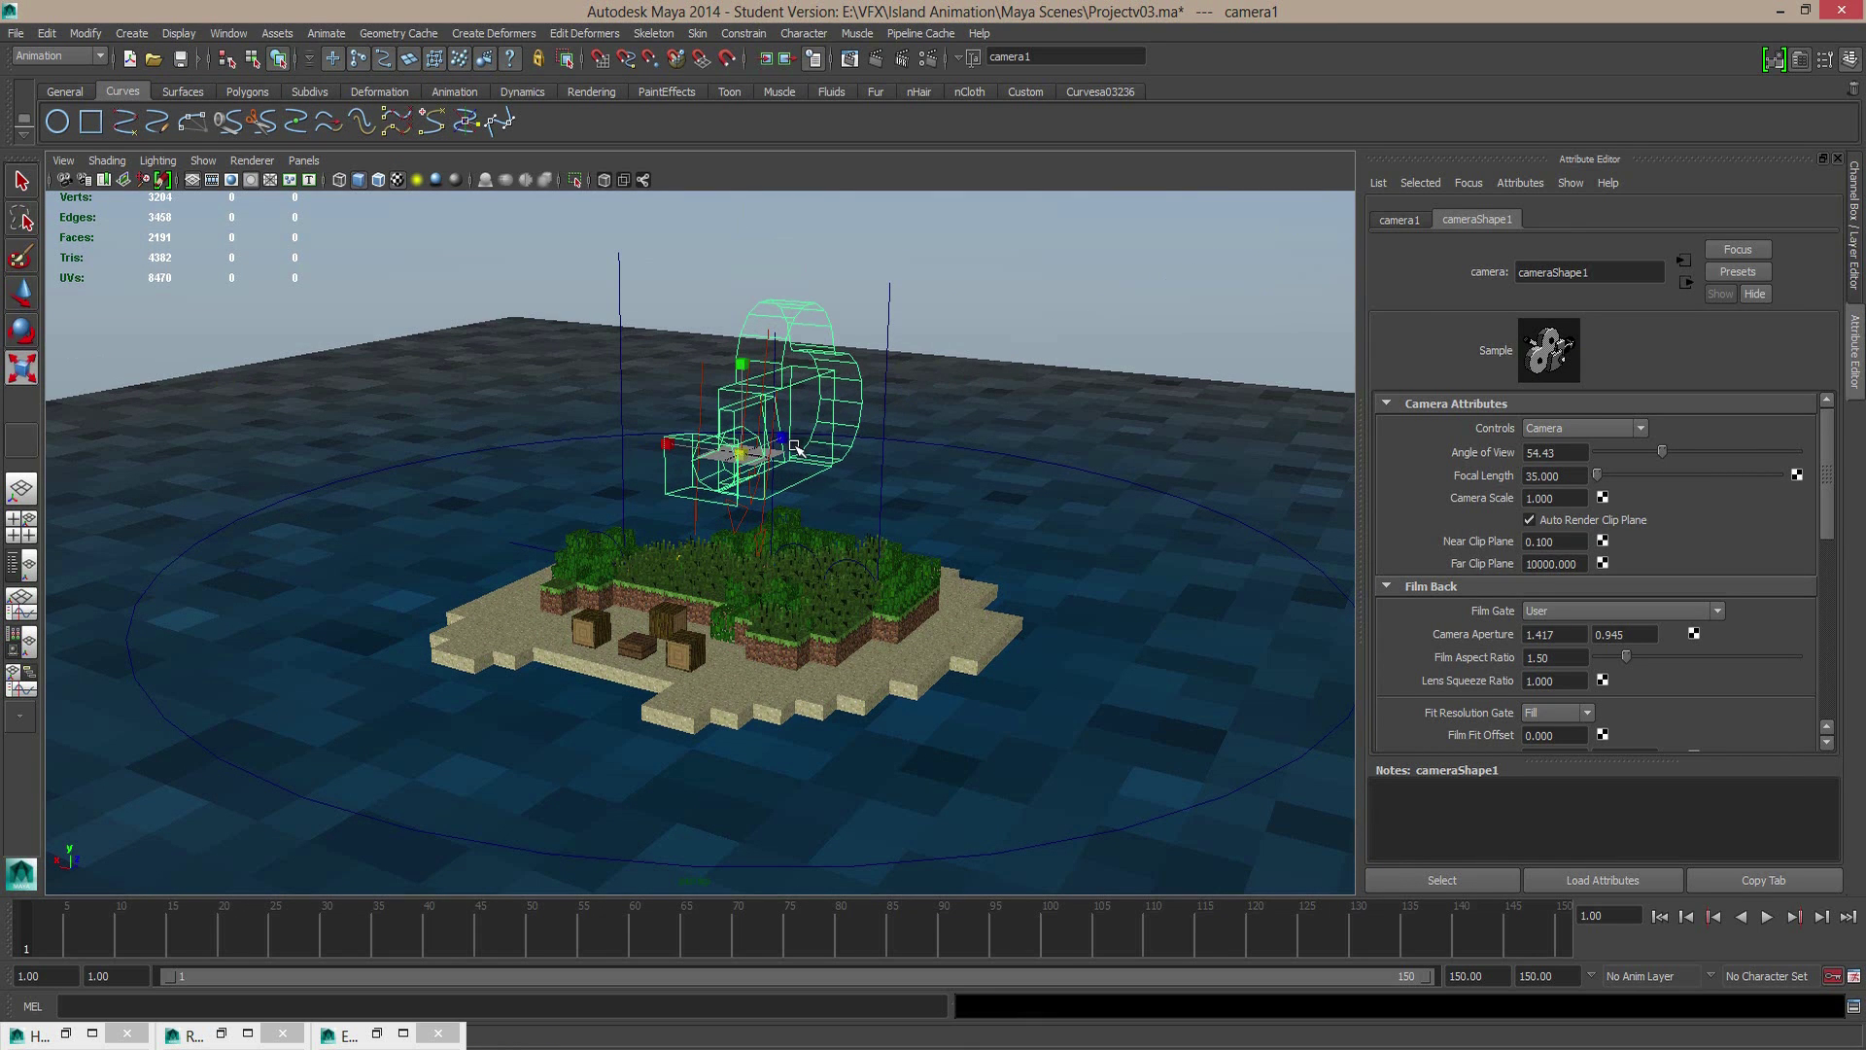
pyautogui.press('e')
pyautogui.click(993, 279)
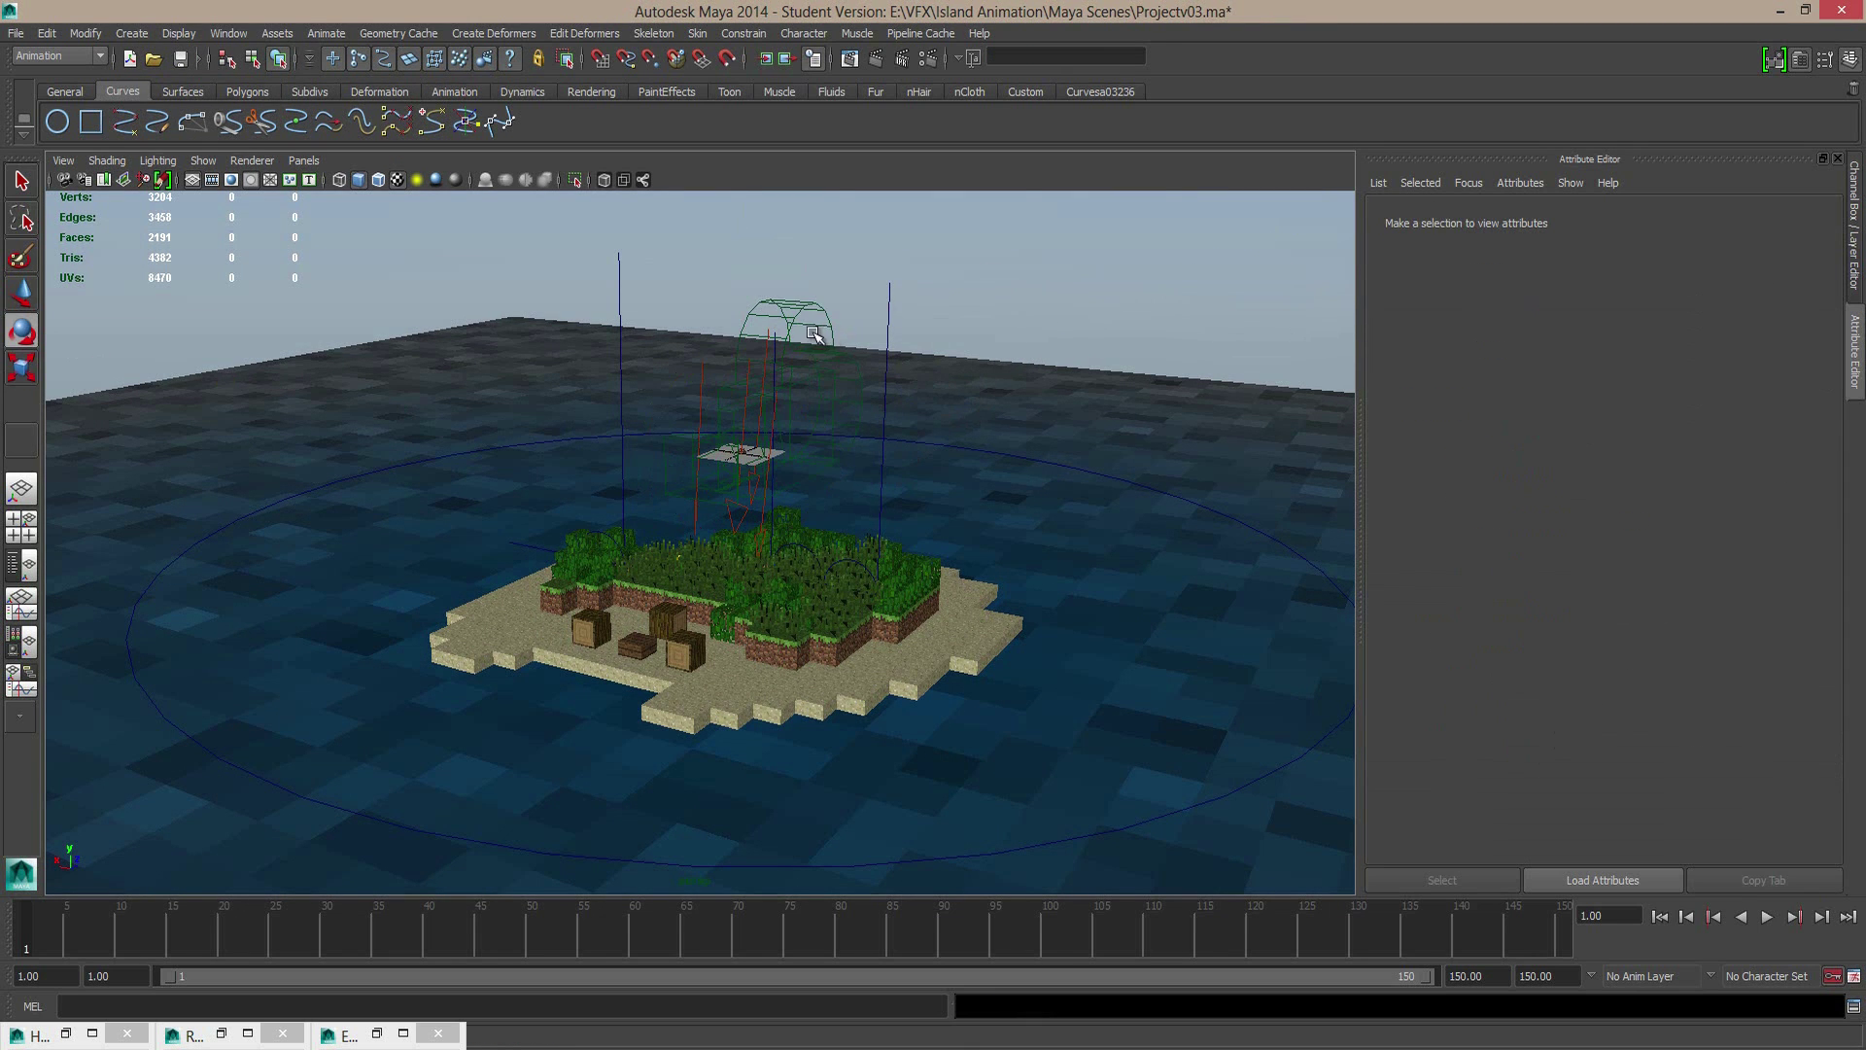
# Step: Attach the camera to the NURBS circle around the island as its motion path
pyautogui.click(805, 311)
pyautogui.keyDown('alt'); pyautogui.moveTo(1004, 366); pyautogui.dragTo(1009, 345); pyautogui.keyUp('alt')
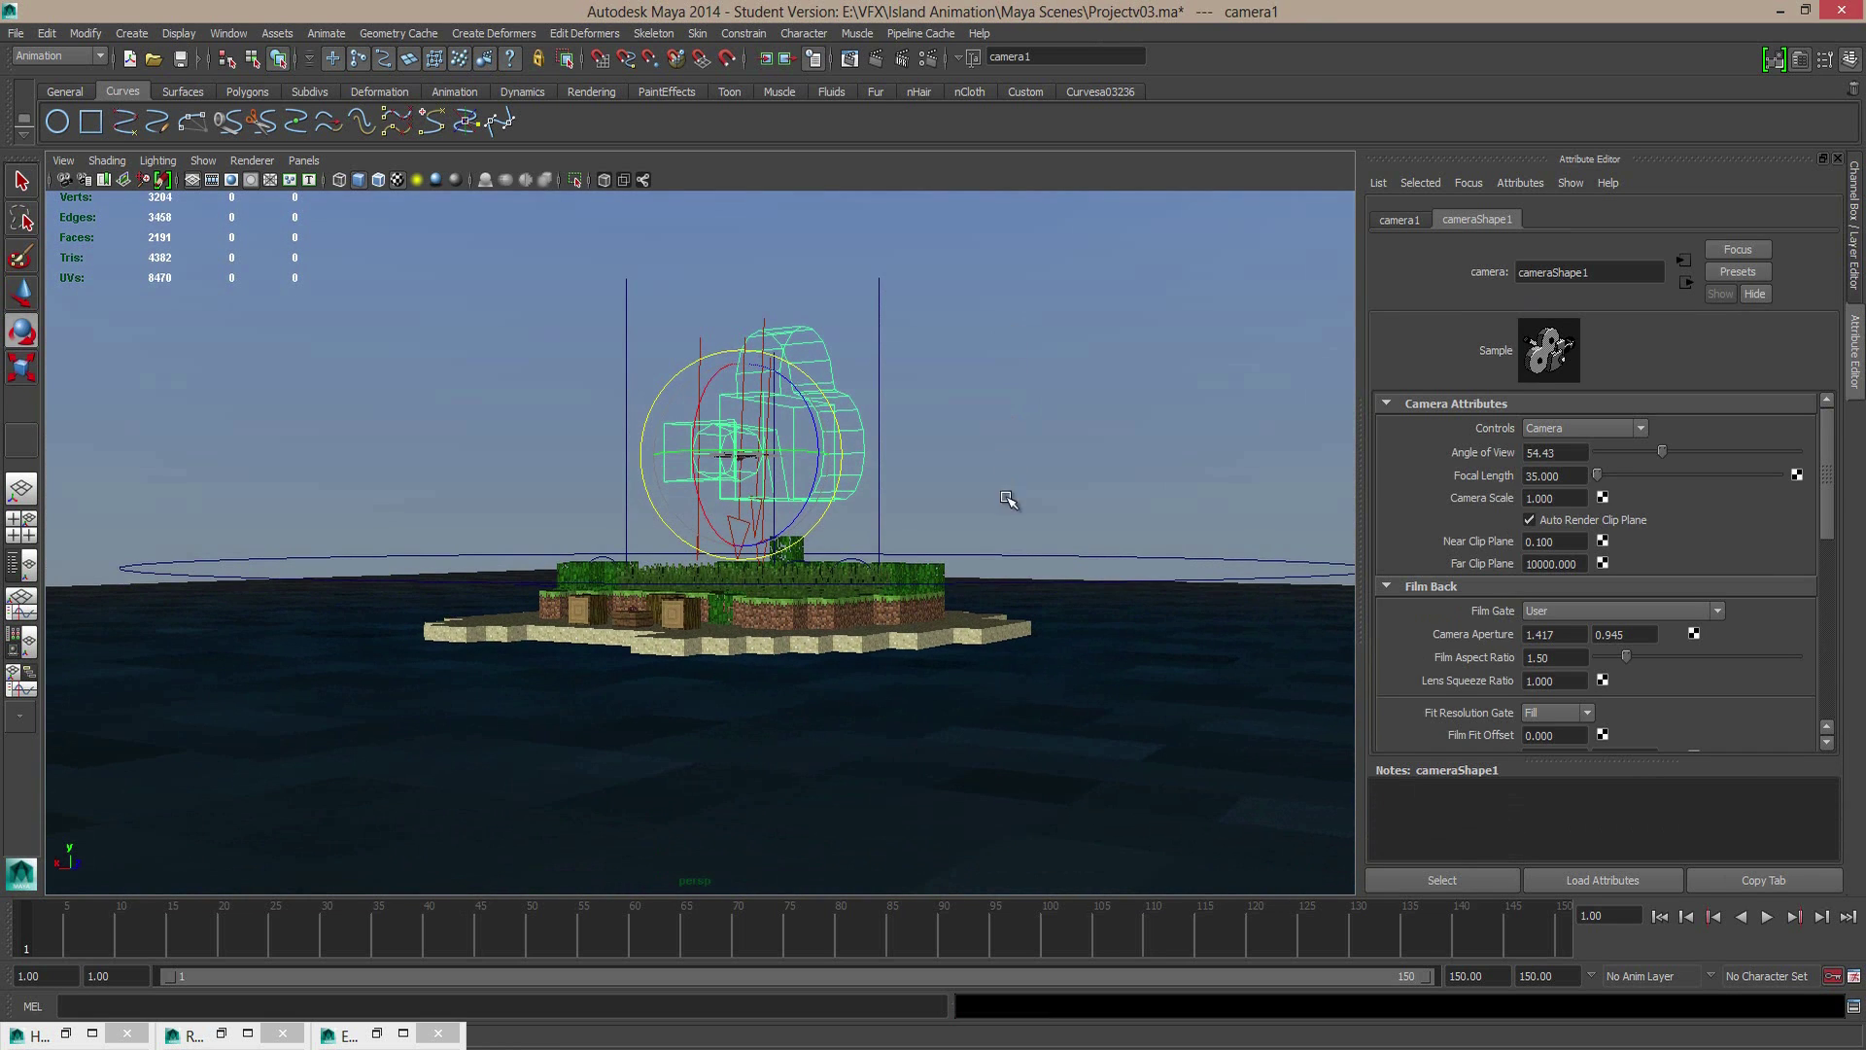
pyautogui.click(987, 561)
pyautogui.keyDown('alt'); pyautogui.moveTo(980, 537); pyautogui.dragTo(945, 498); pyautogui.keyUp('alt')
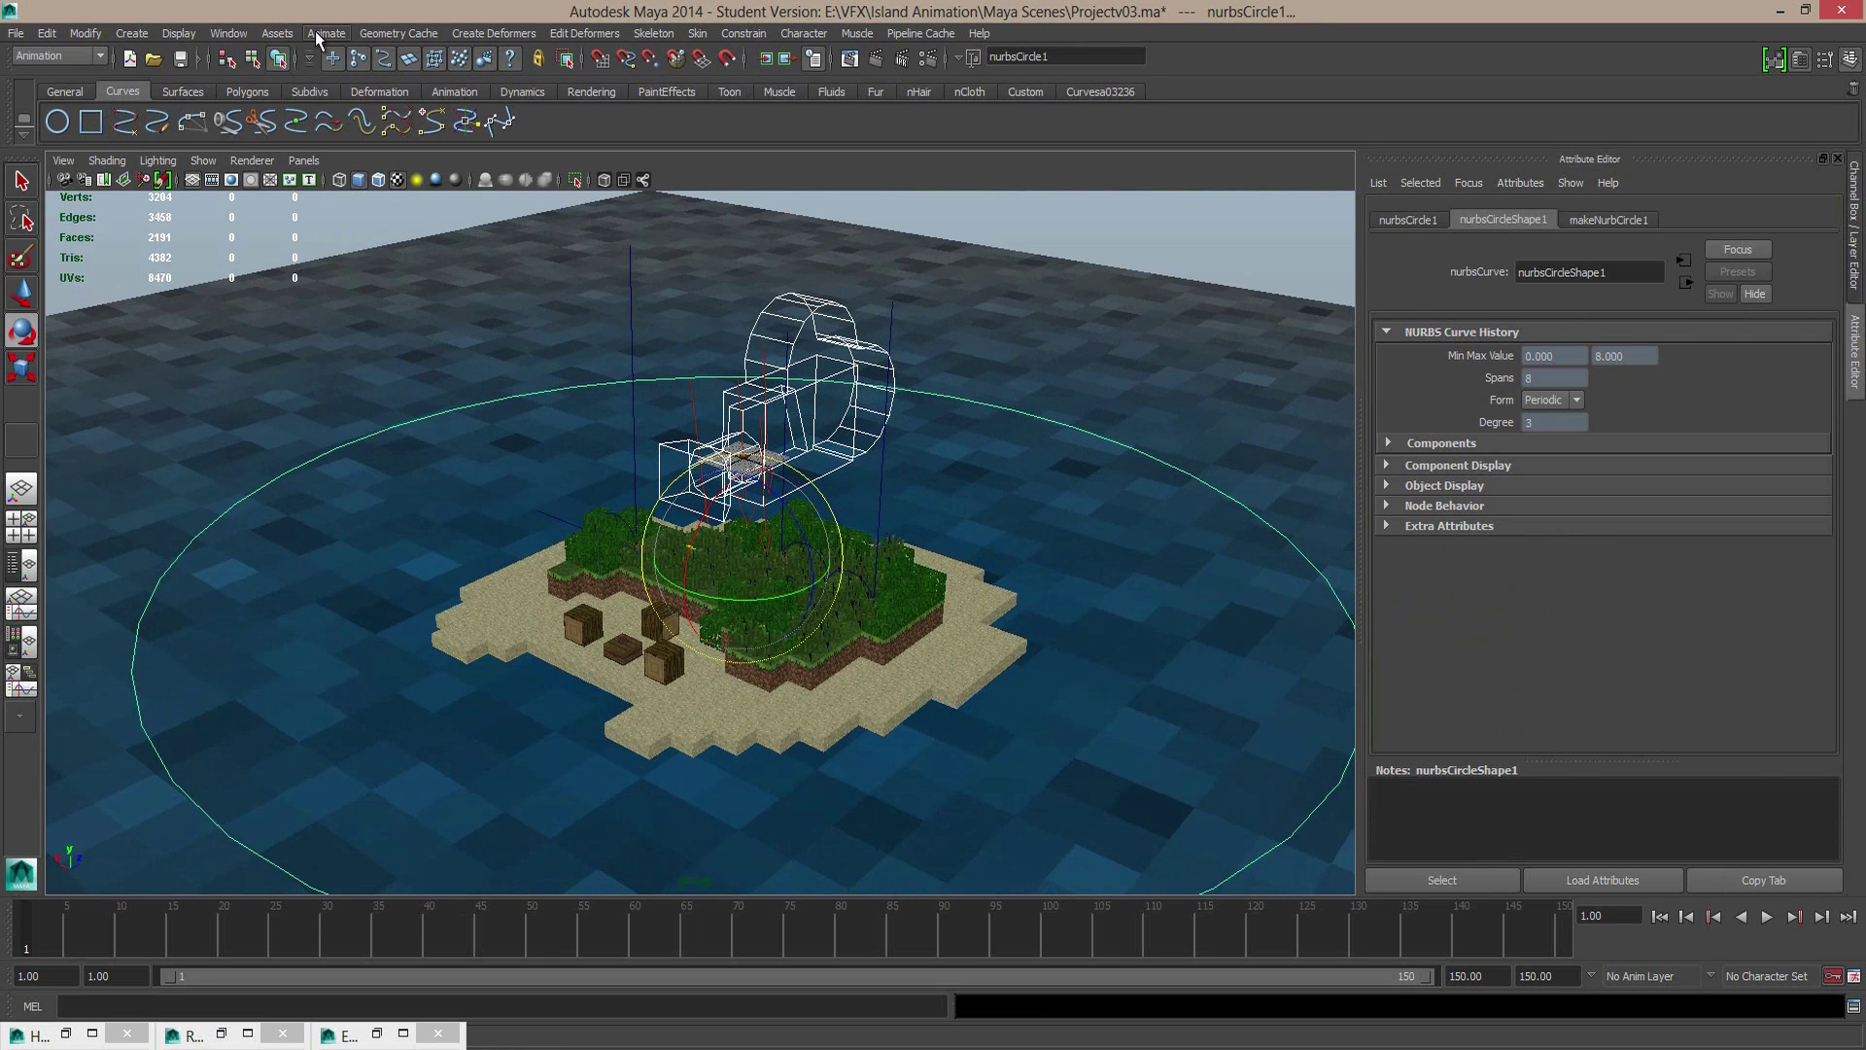
pyautogui.click(81, 62)
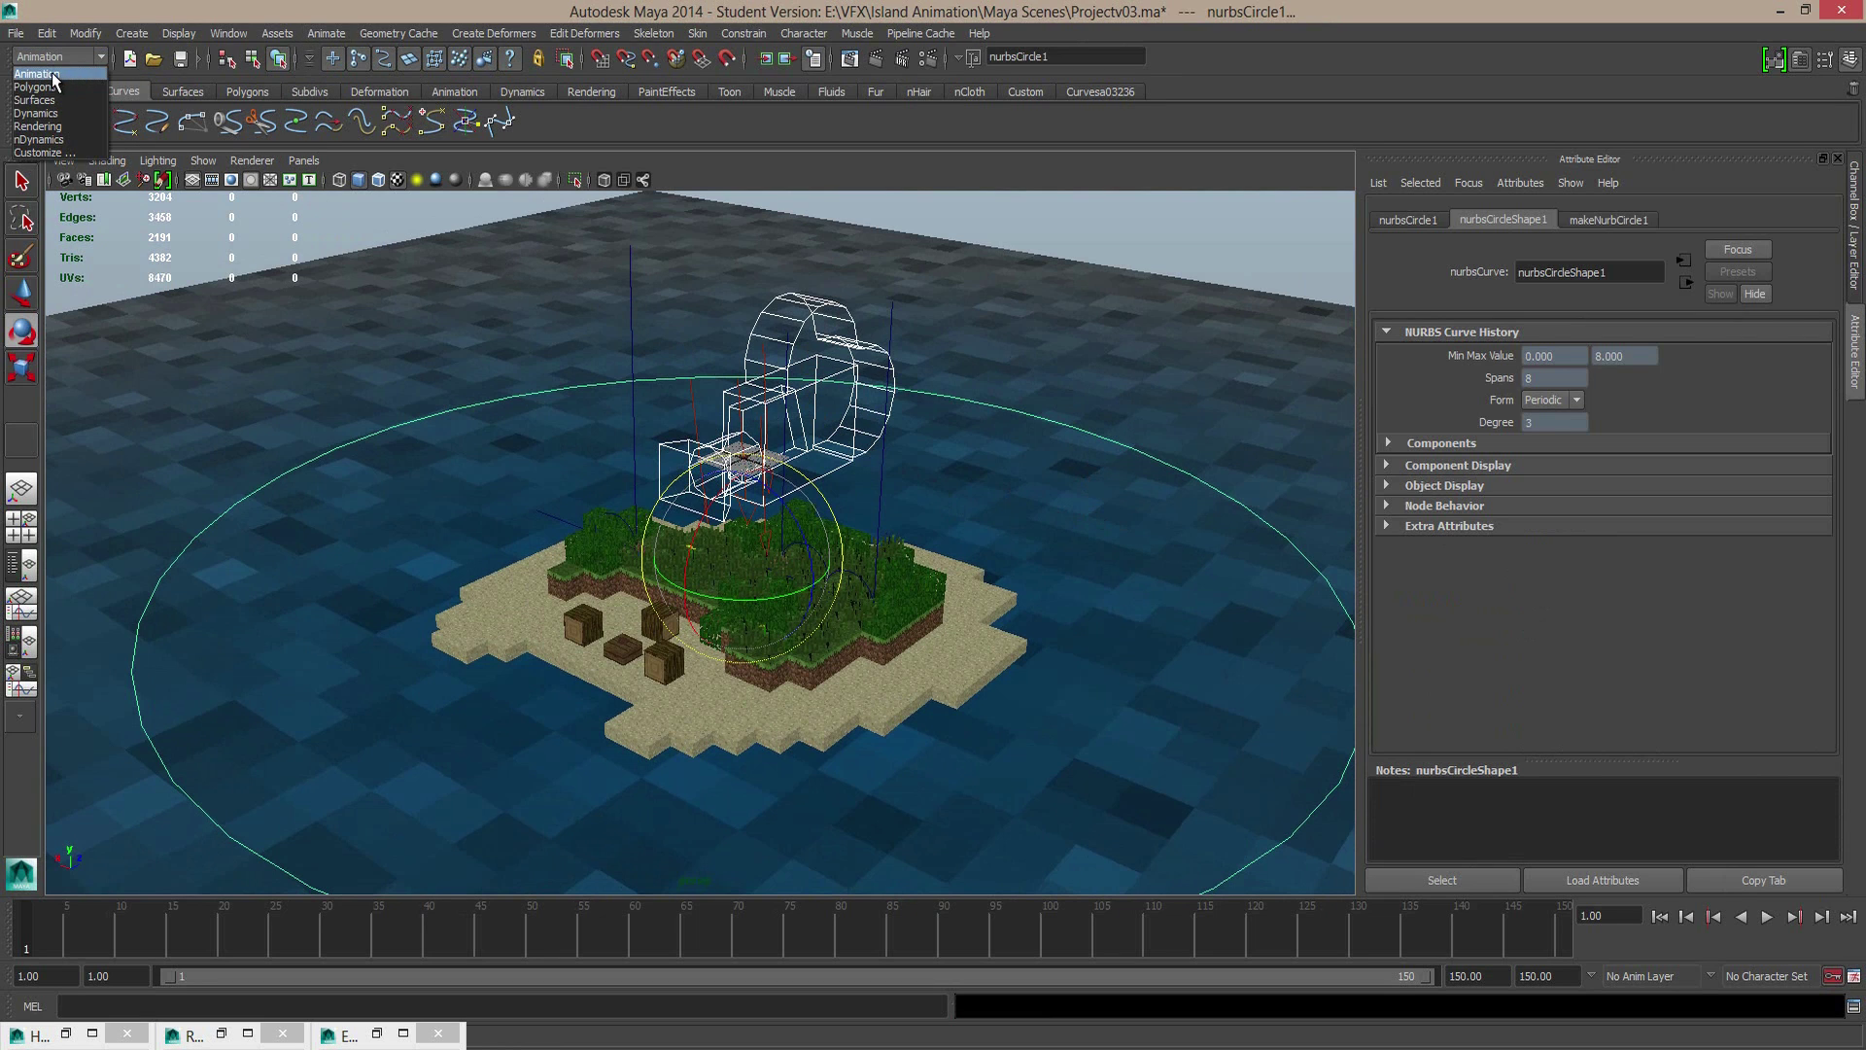
pyautogui.click(53, 76)
pyautogui.click(326, 34)
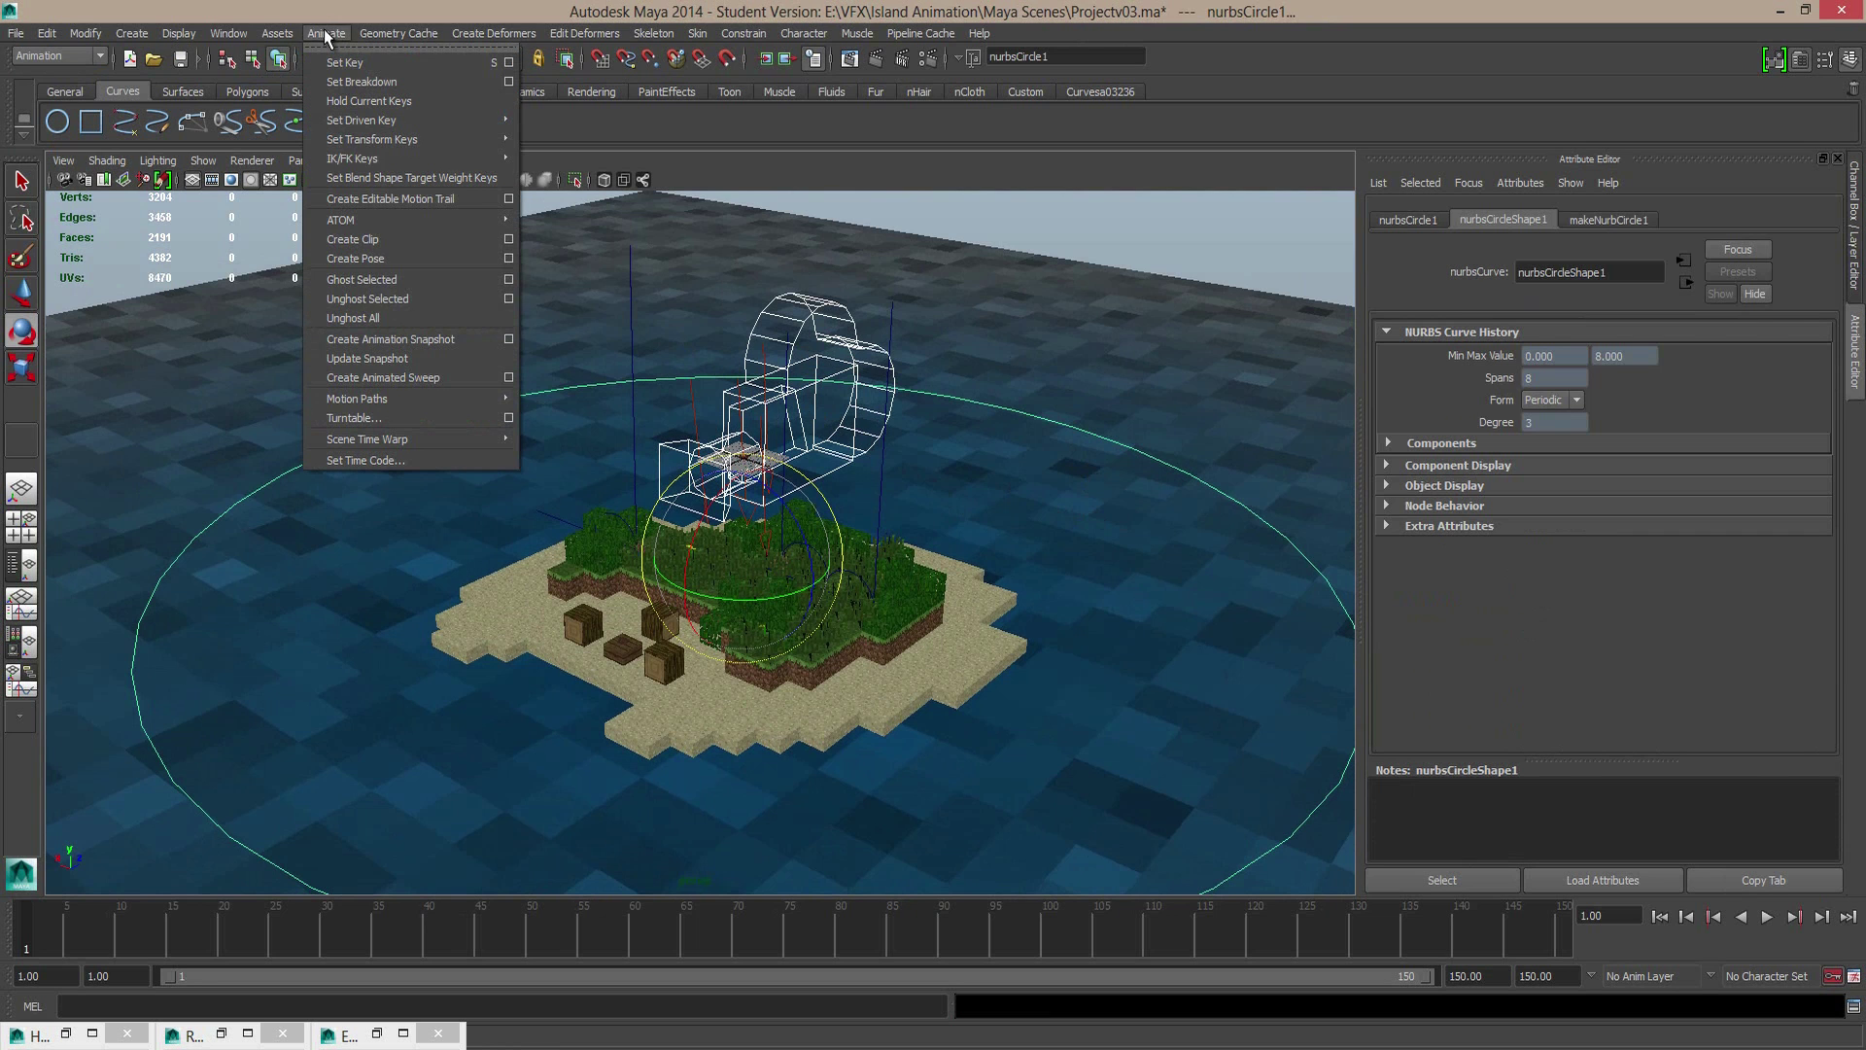
pyautogui.moveTo(476, 399)
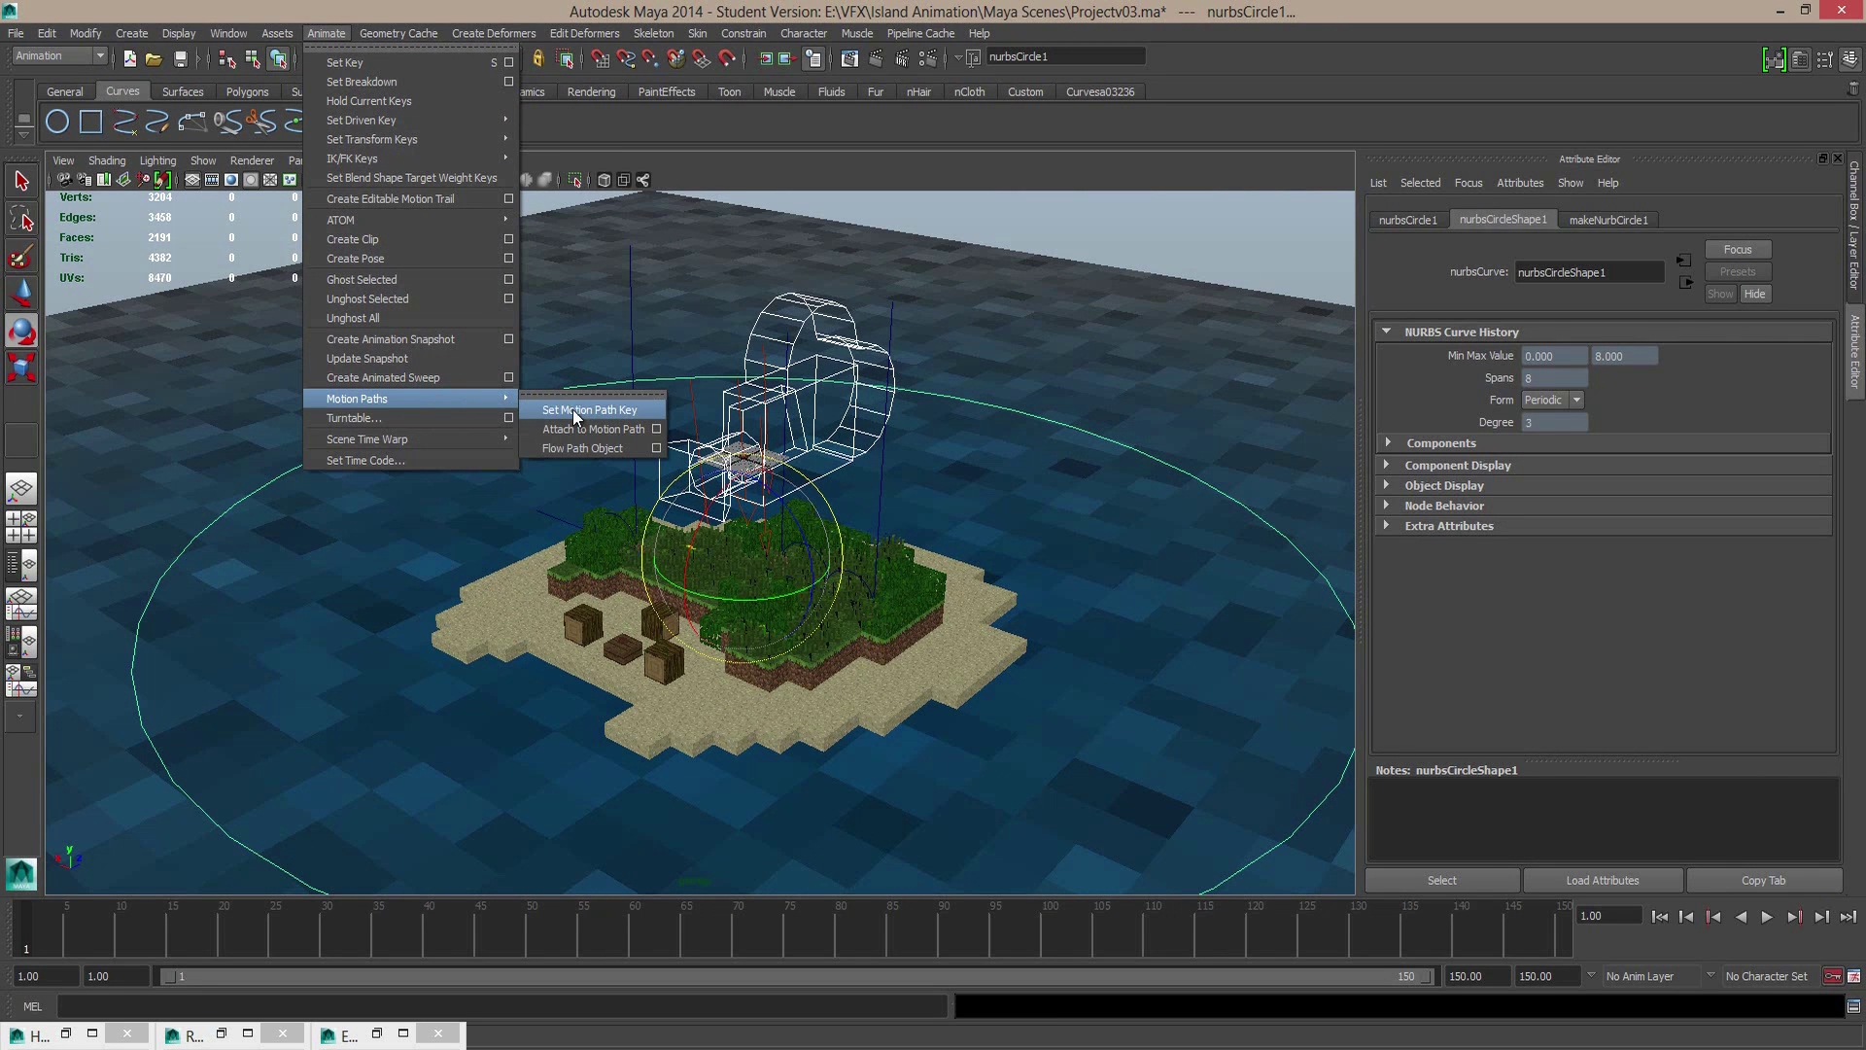
pyautogui.click(598, 431)
# Step: Play the camera's motion around the island, view it through camera1, and return to frame 1
pyautogui.scroll(-4, 646, 598)
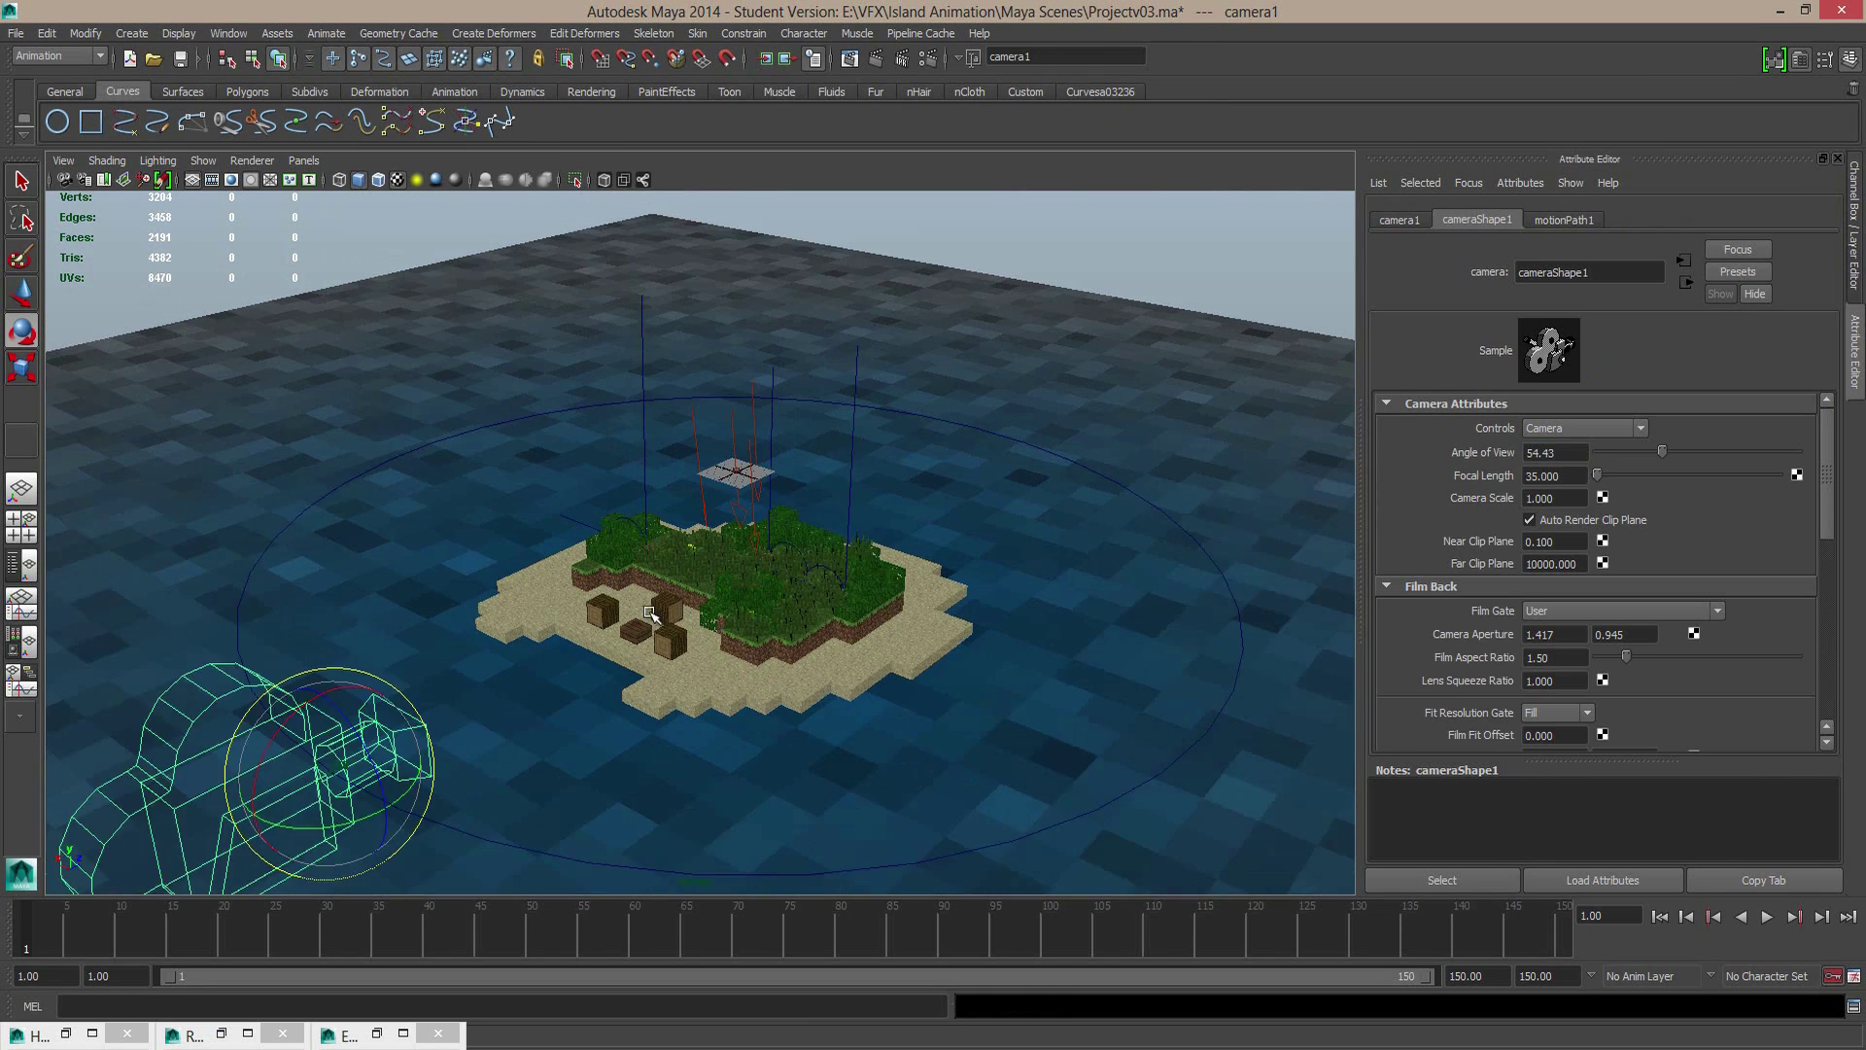
pyautogui.keyDown('alt'); pyautogui.moveTo(598, 618); pyautogui.dragTo(561, 685); pyautogui.keyUp('alt')
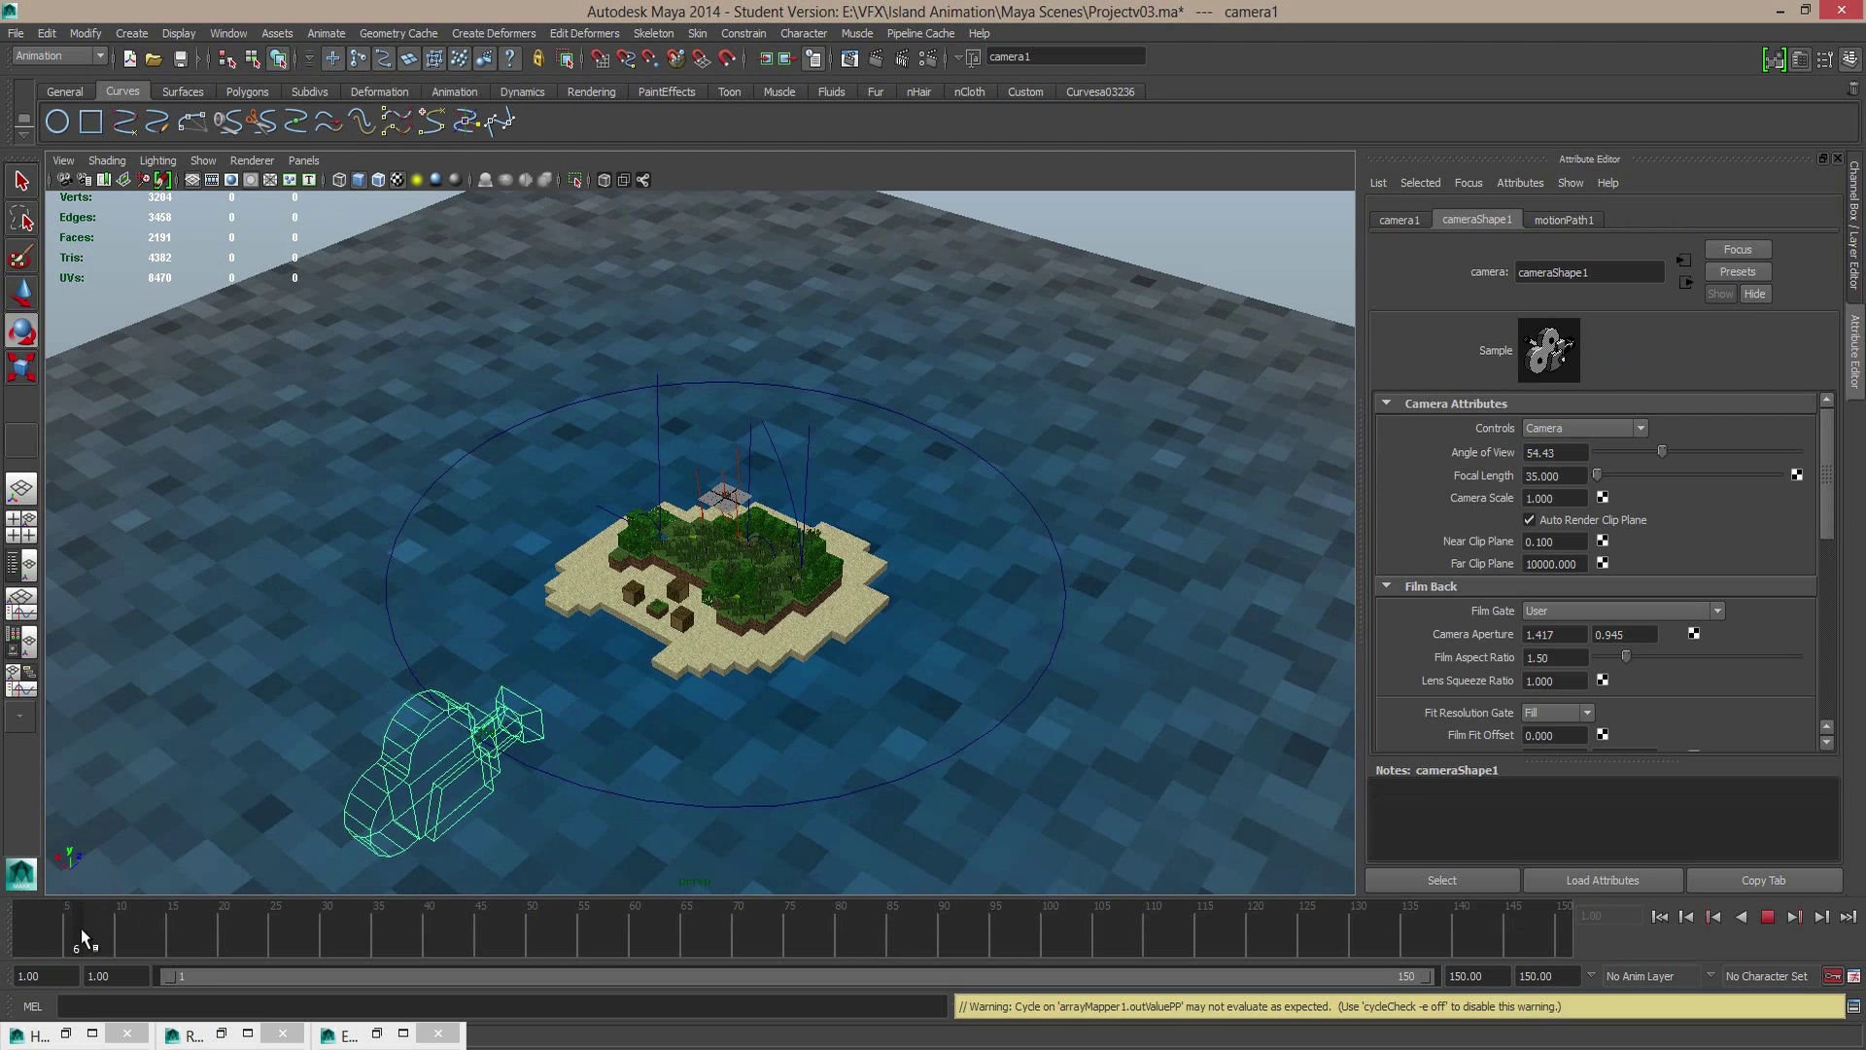
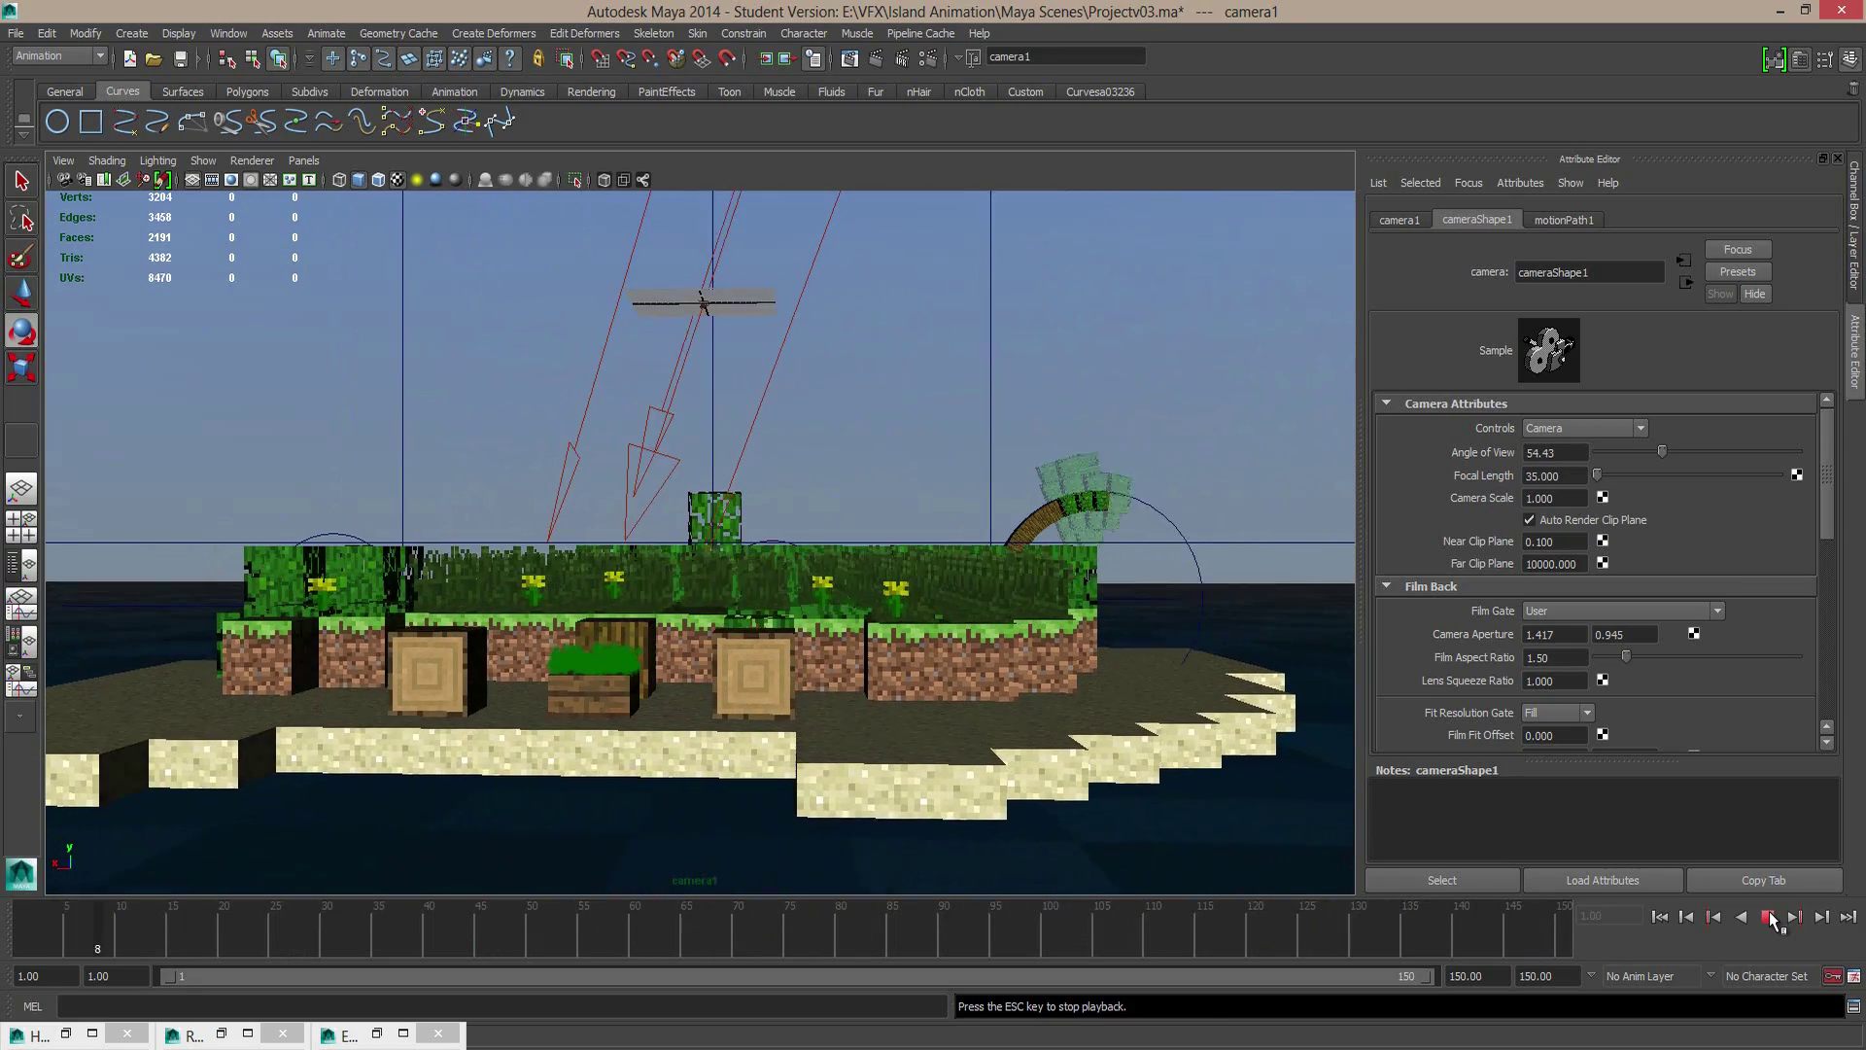
pyautogui.click(1768, 918)
pyautogui.moveTo(144, 947); pyautogui.dragTo(27, 948)
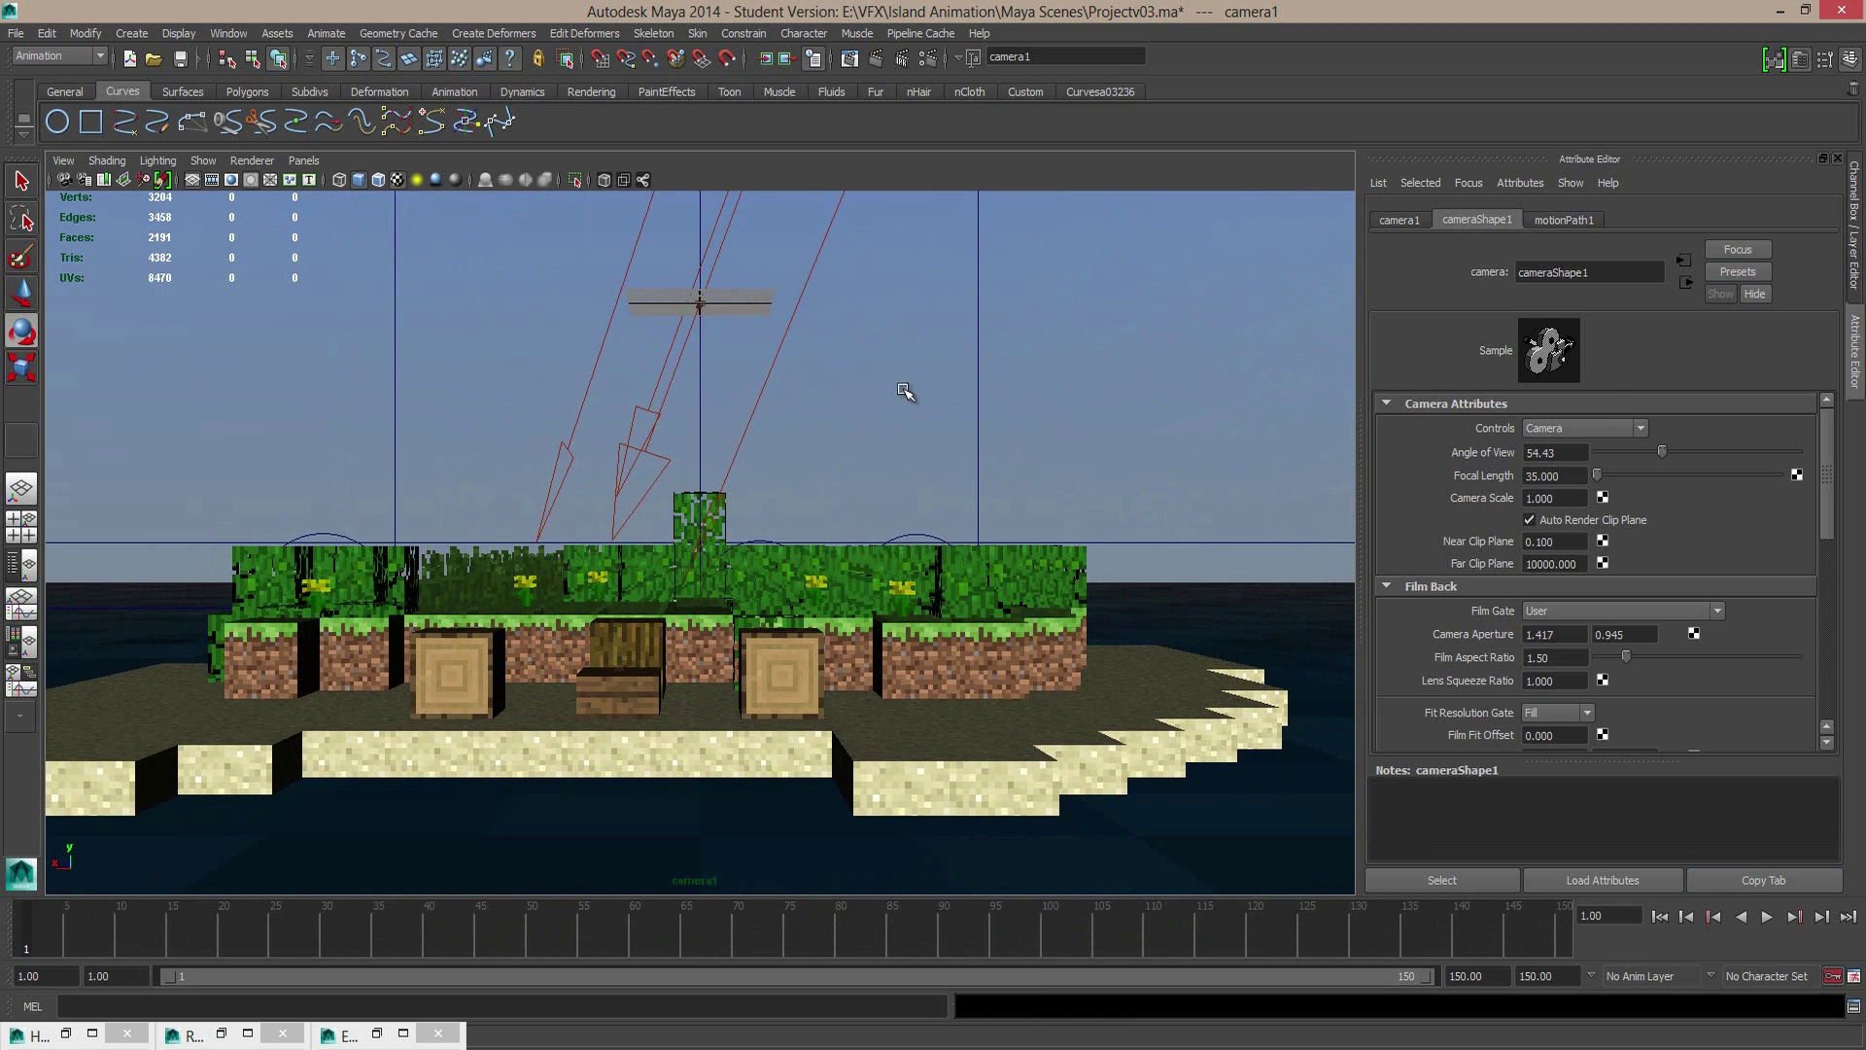
# Step: Open the animation curve driving motionPath1's U Value and set the value of the key at frame 1 to 0.5
pyautogui.click(1555, 221)
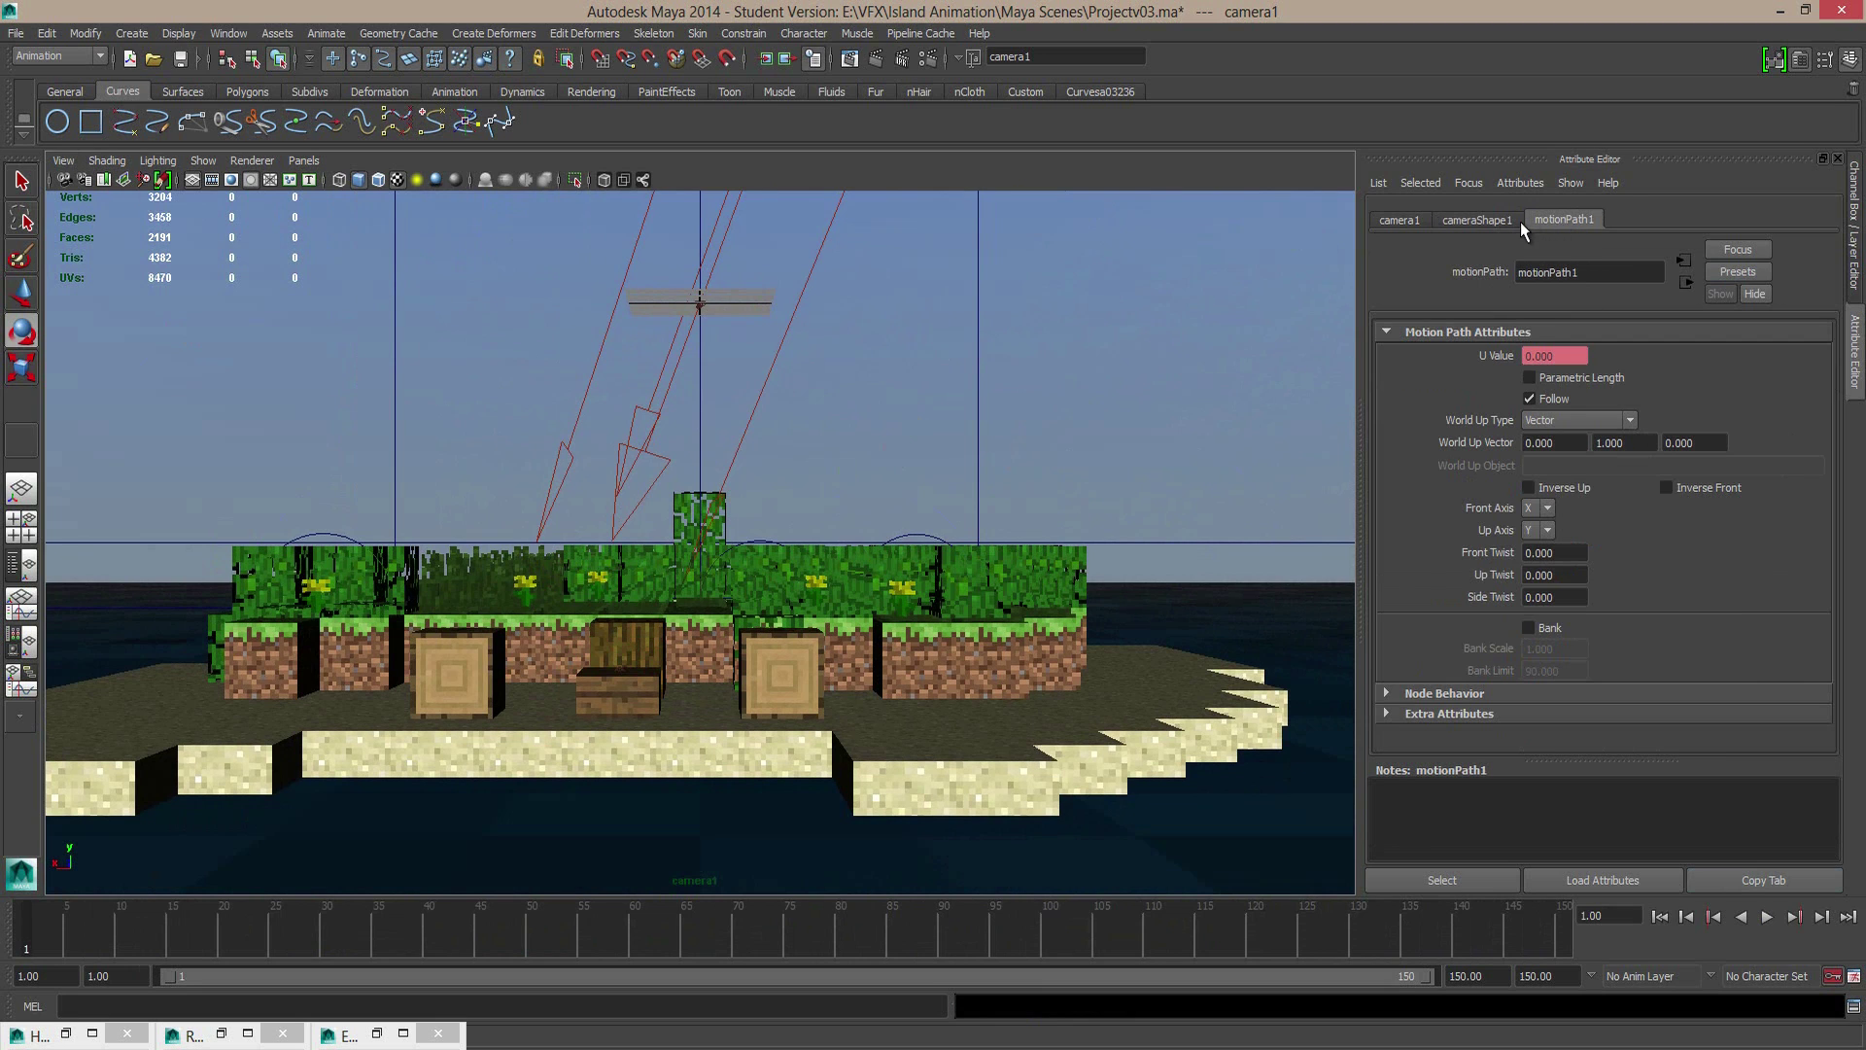
pyautogui.rightClick(1489, 355)
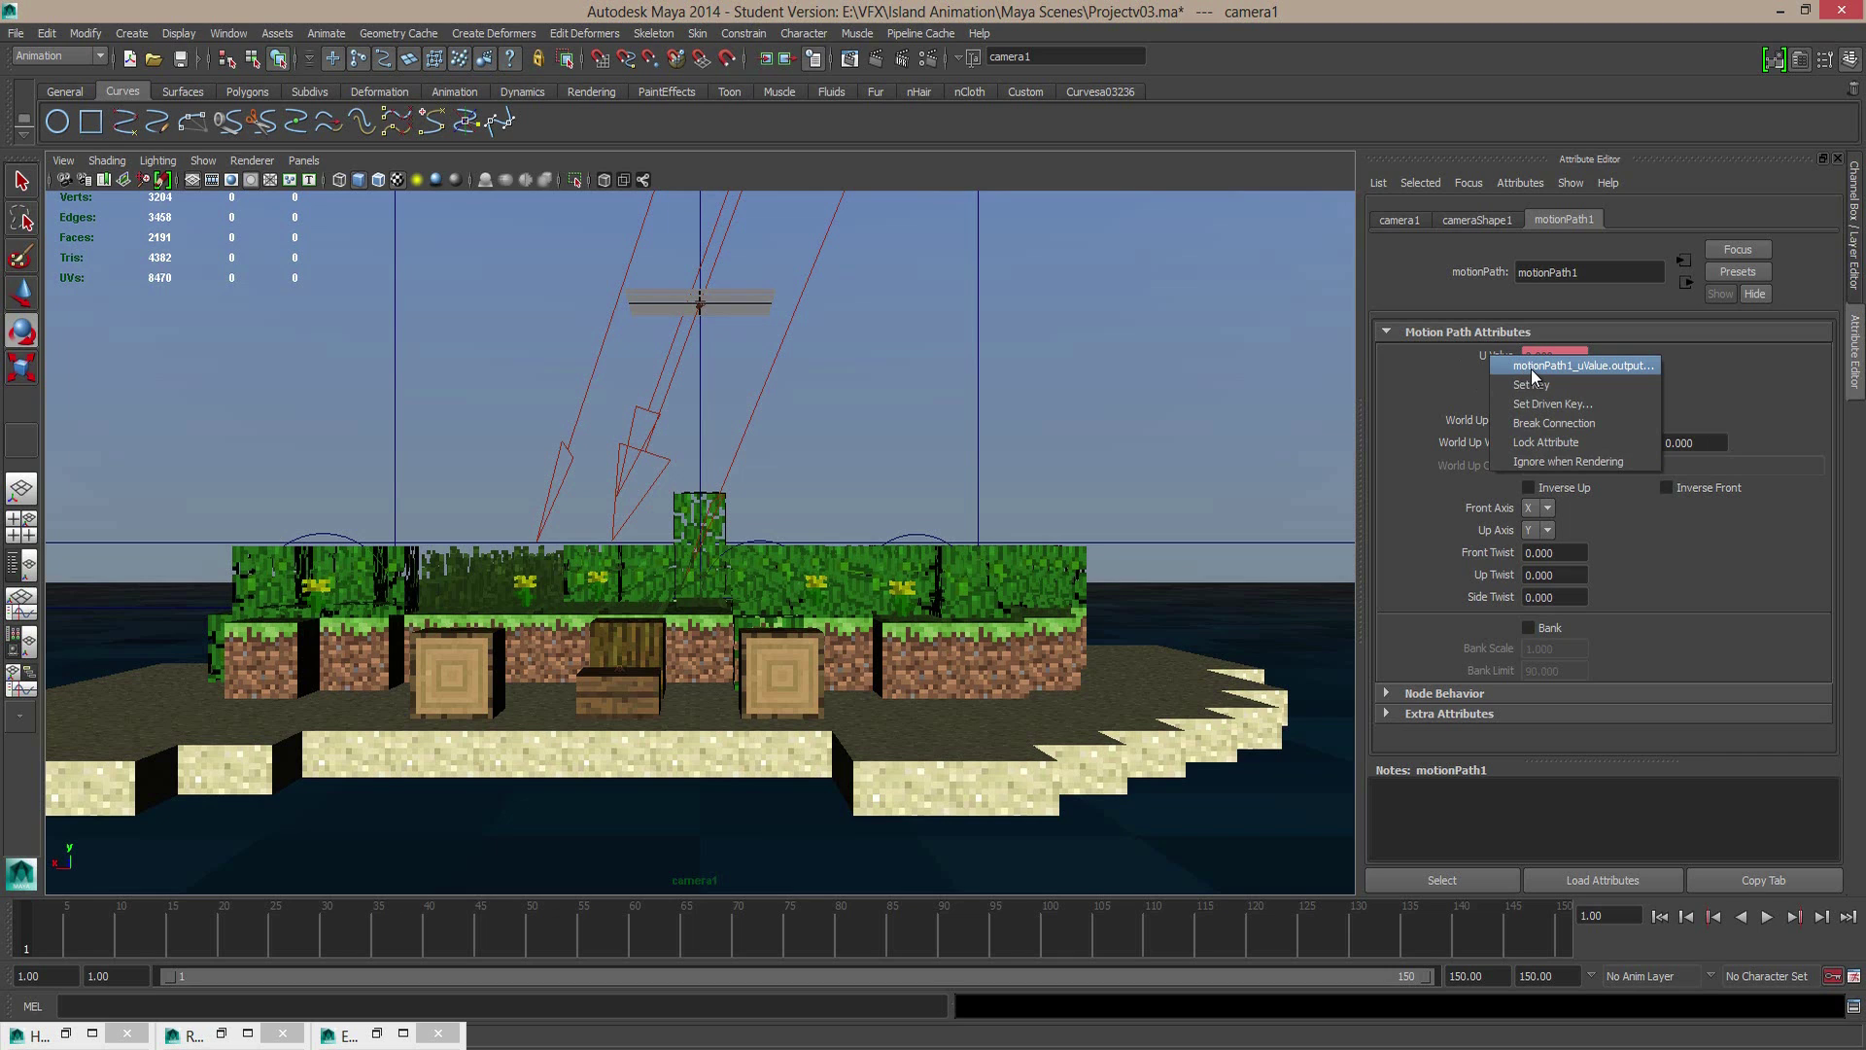
pyautogui.click(1531, 365)
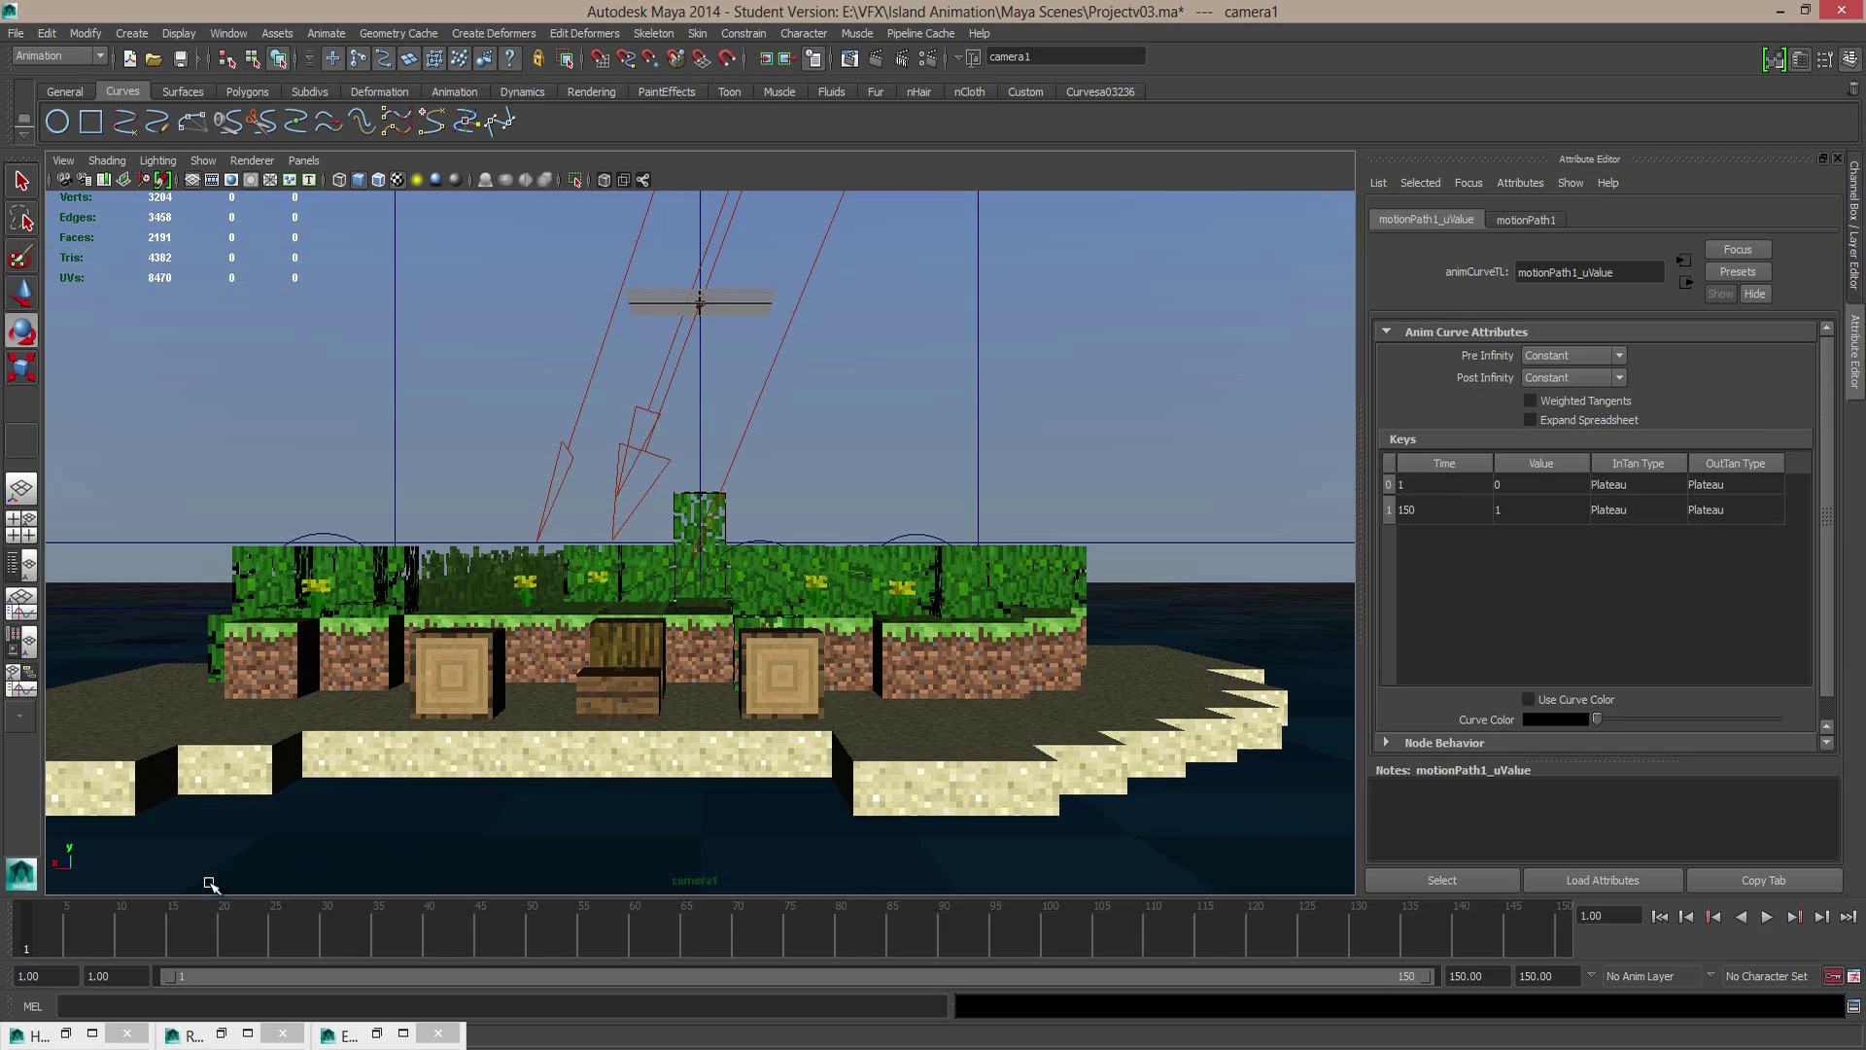
pyautogui.moveTo(31, 935); pyautogui.dragTo(1554, 935)
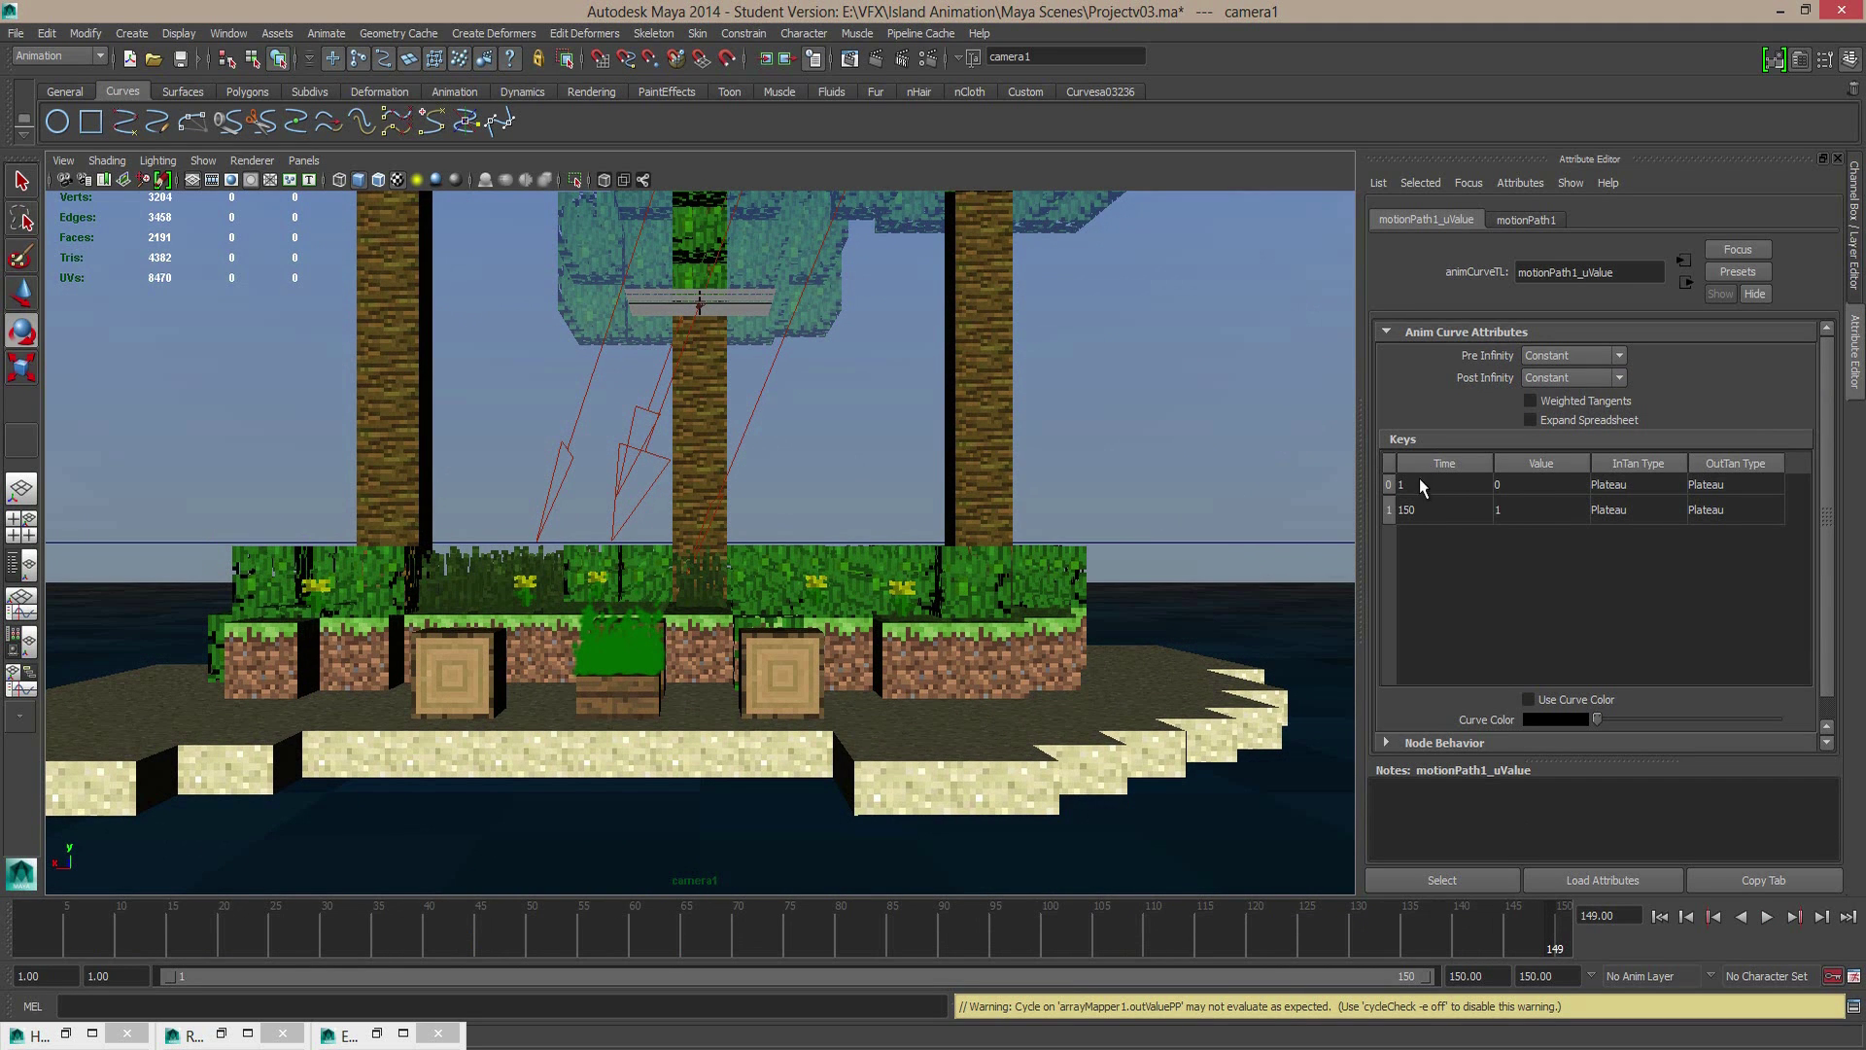
pyautogui.doubleClick(1582, 485)
pyautogui.write('0.5')
pyautogui.press('Return')
# Step: Set the time of the camera path's end key to frame 100
pyautogui.click(1435, 509)
pyautogui.click(1435, 507)
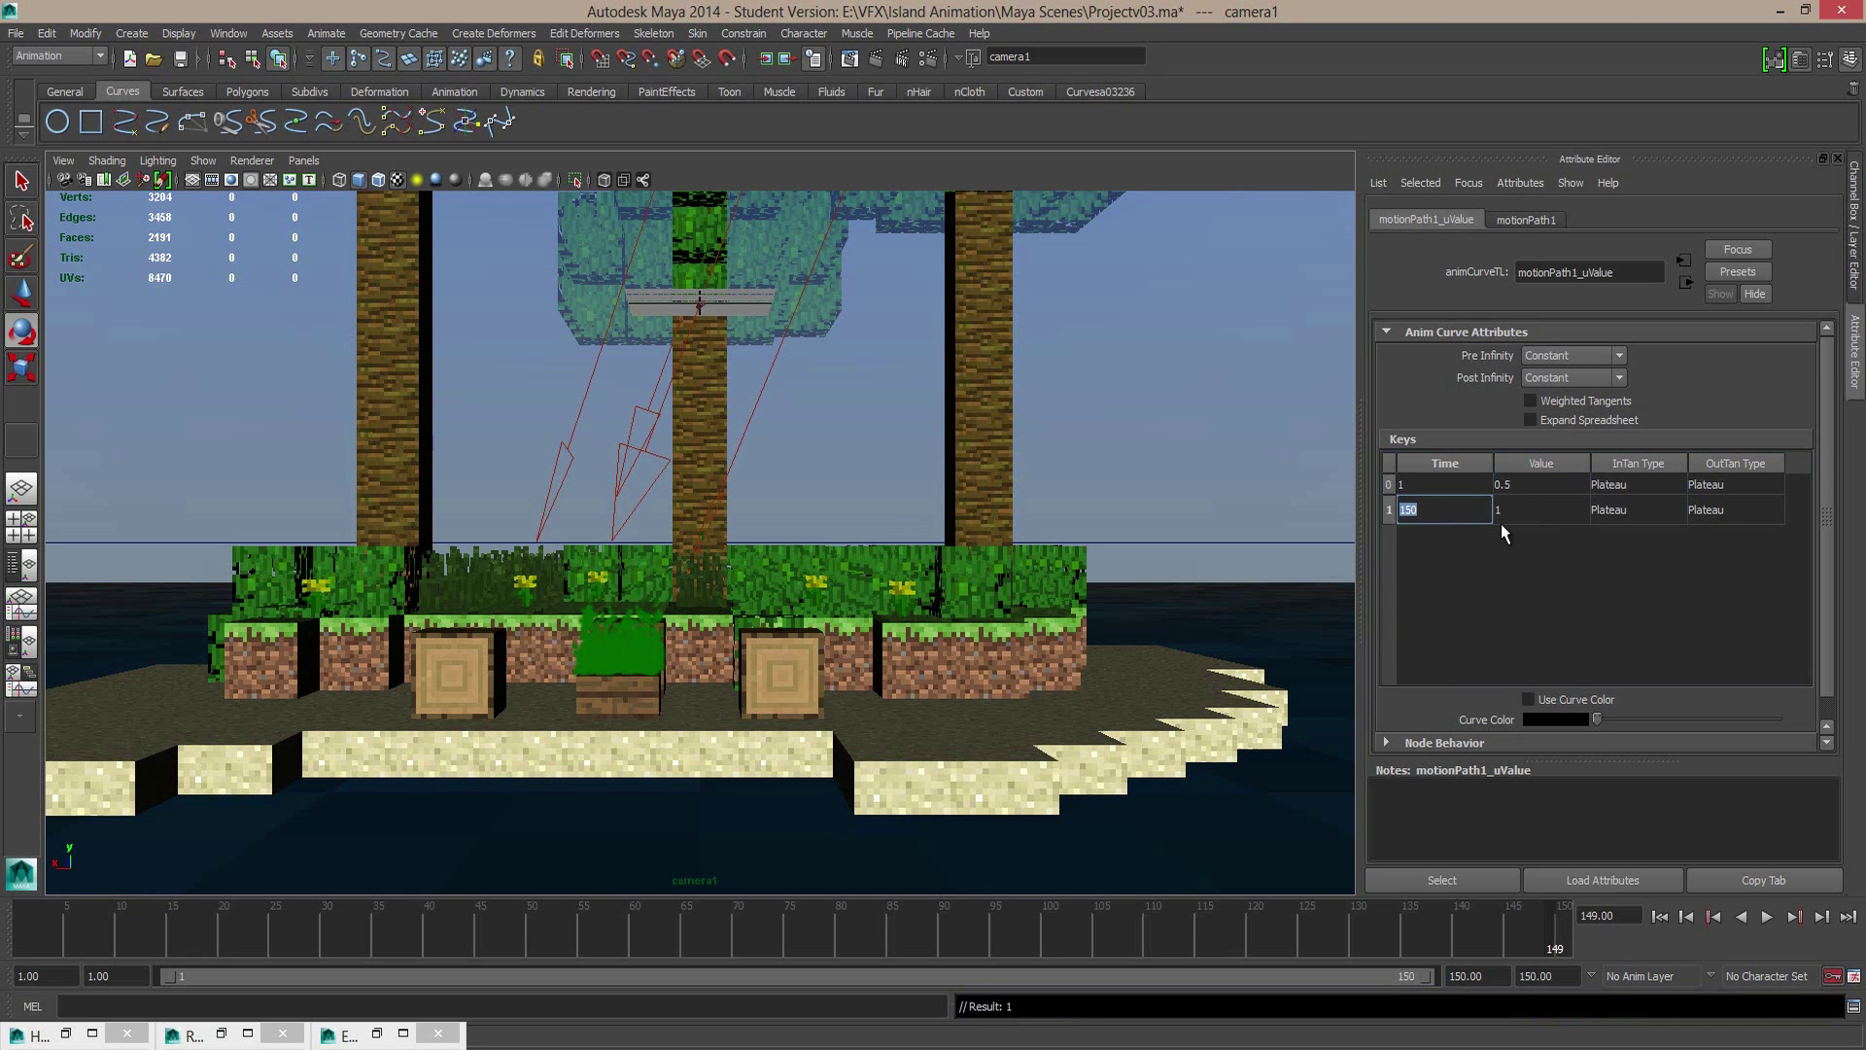
pyautogui.write('100')
pyautogui.press('Return')
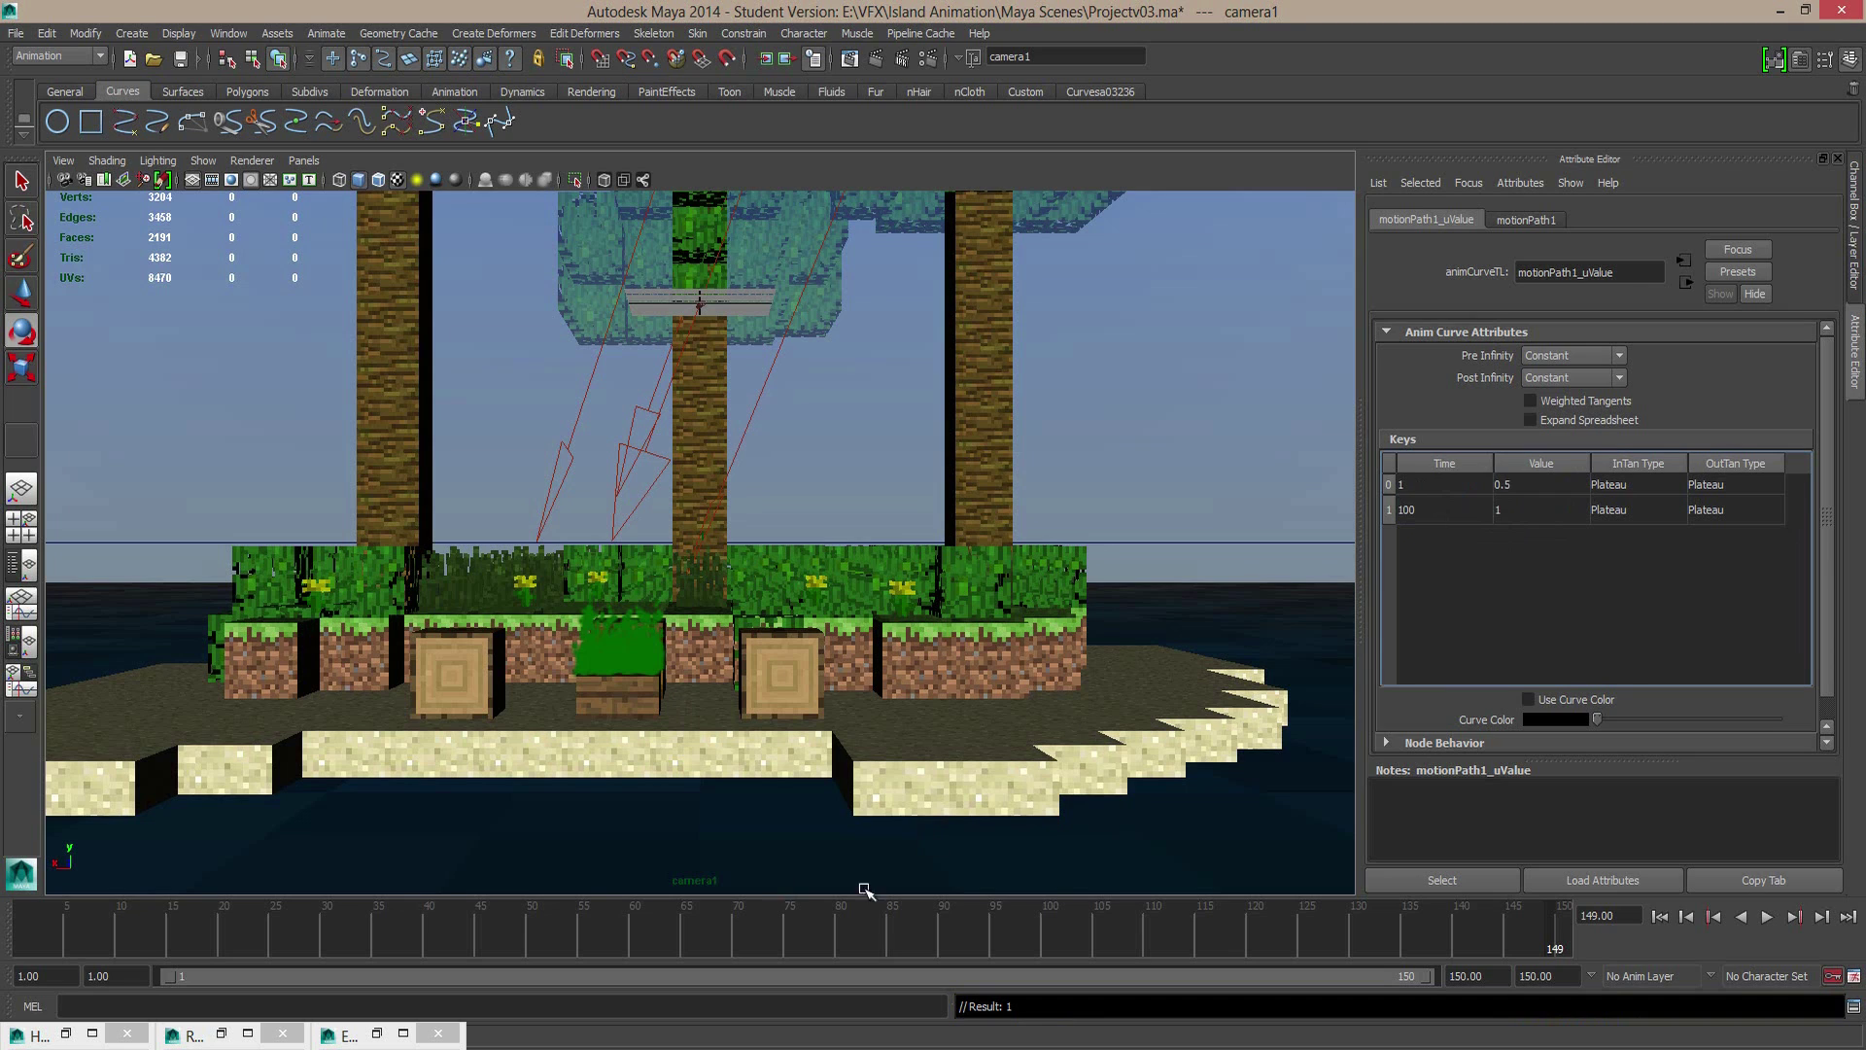
# Step: Play the shortened camera move from frame 1 and stop at frame 104
pyautogui.click(1659, 917)
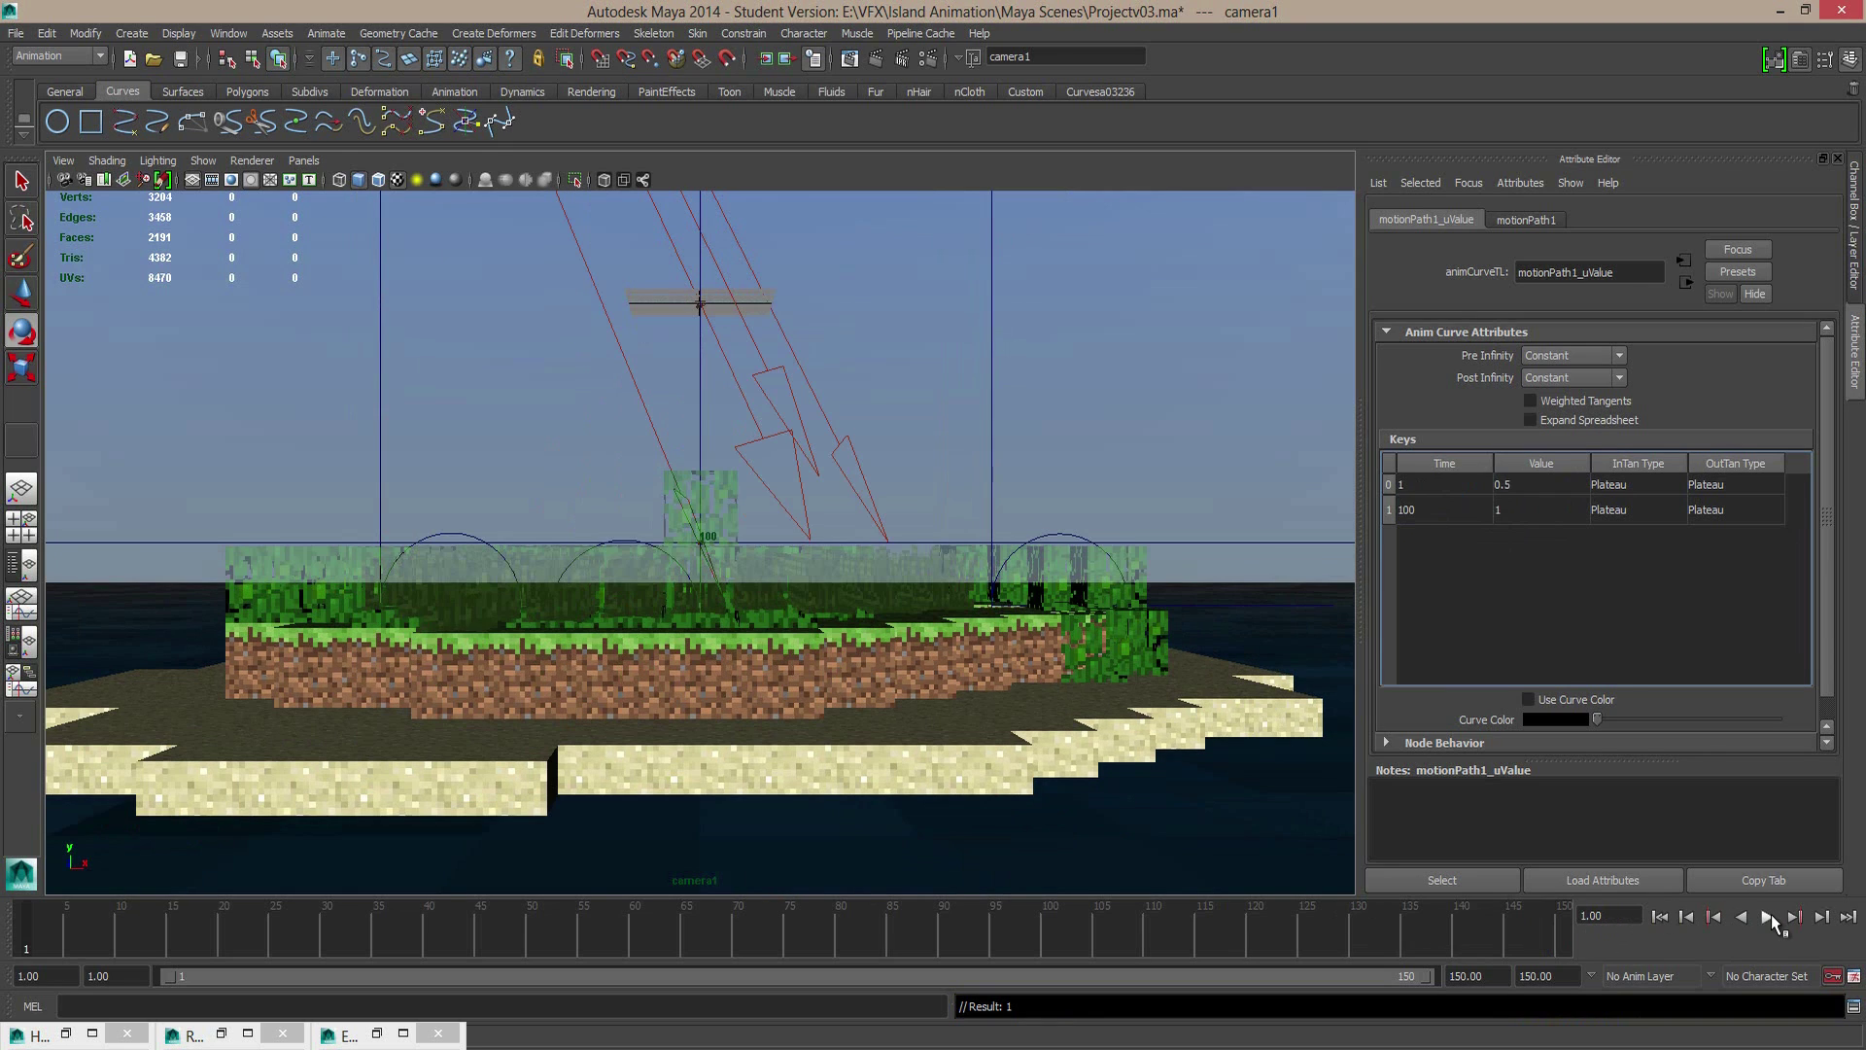
pyautogui.click(1769, 916)
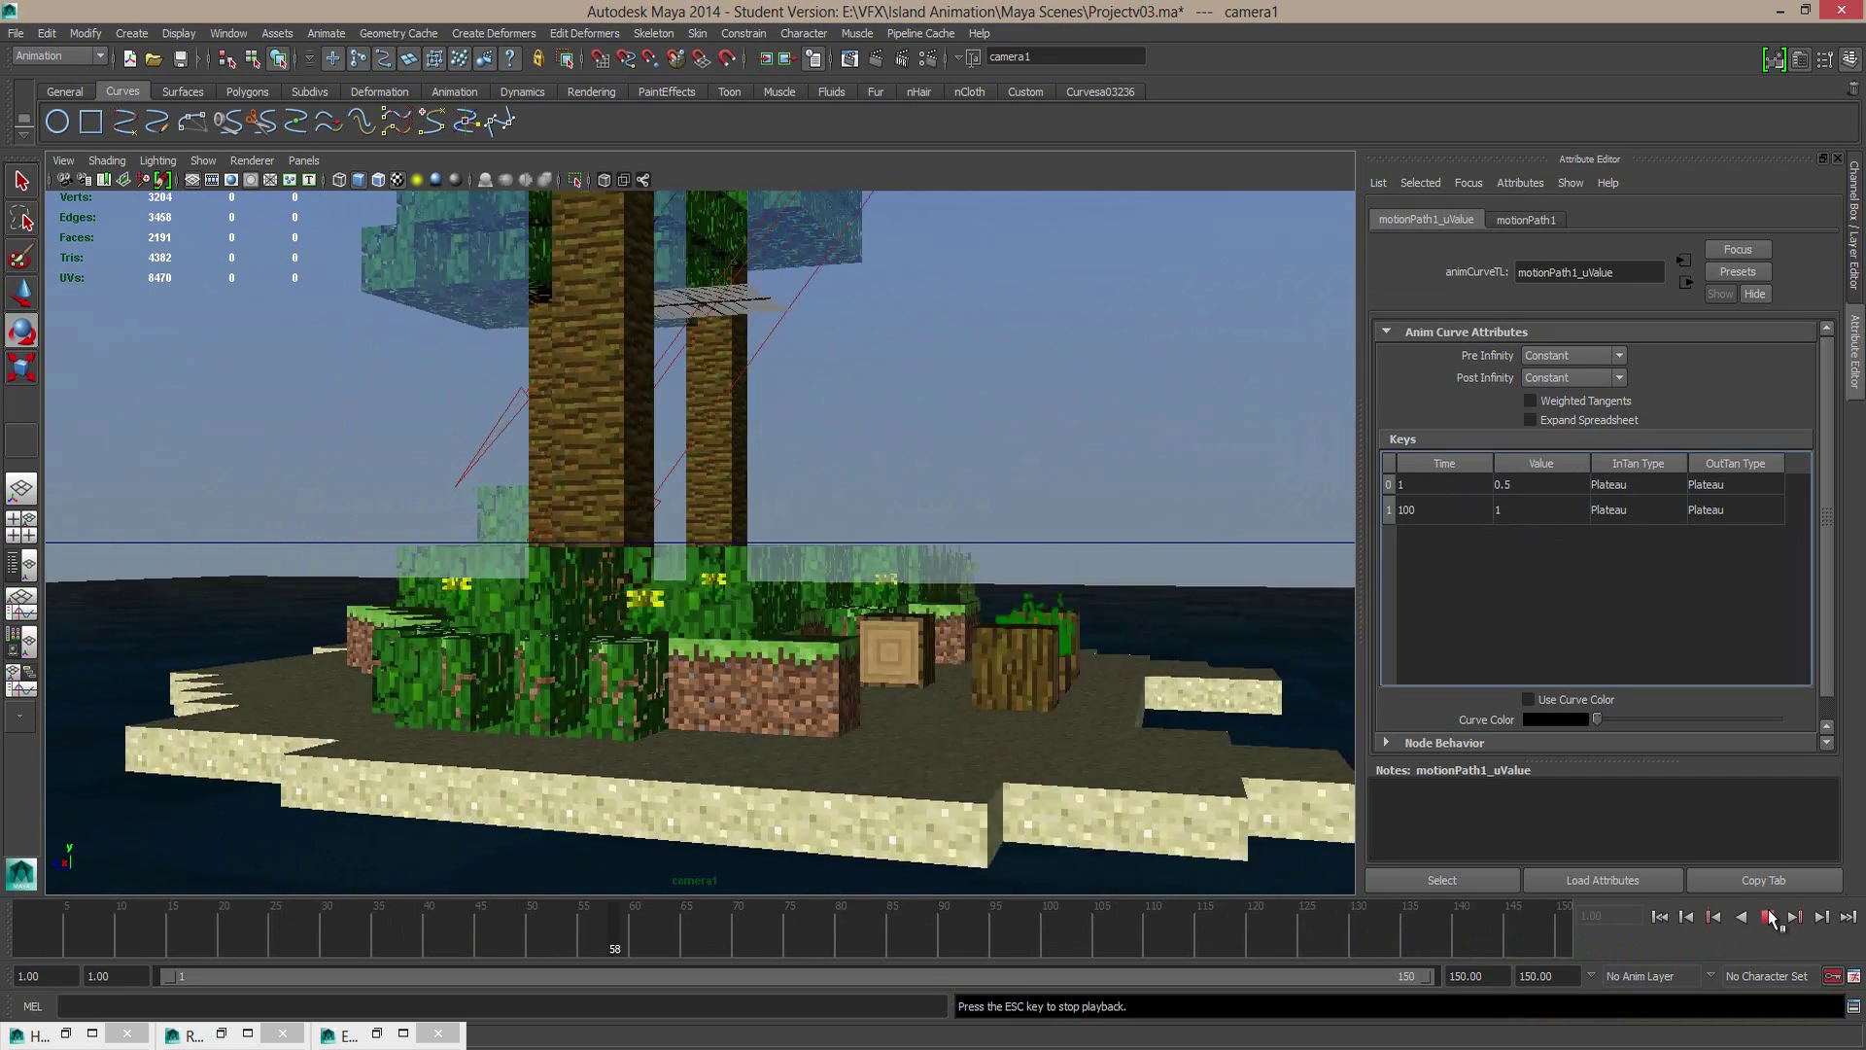
pyautogui.click(1769, 917)
pyautogui.moveTo(1194, 914); pyautogui.dragTo(1093, 922)
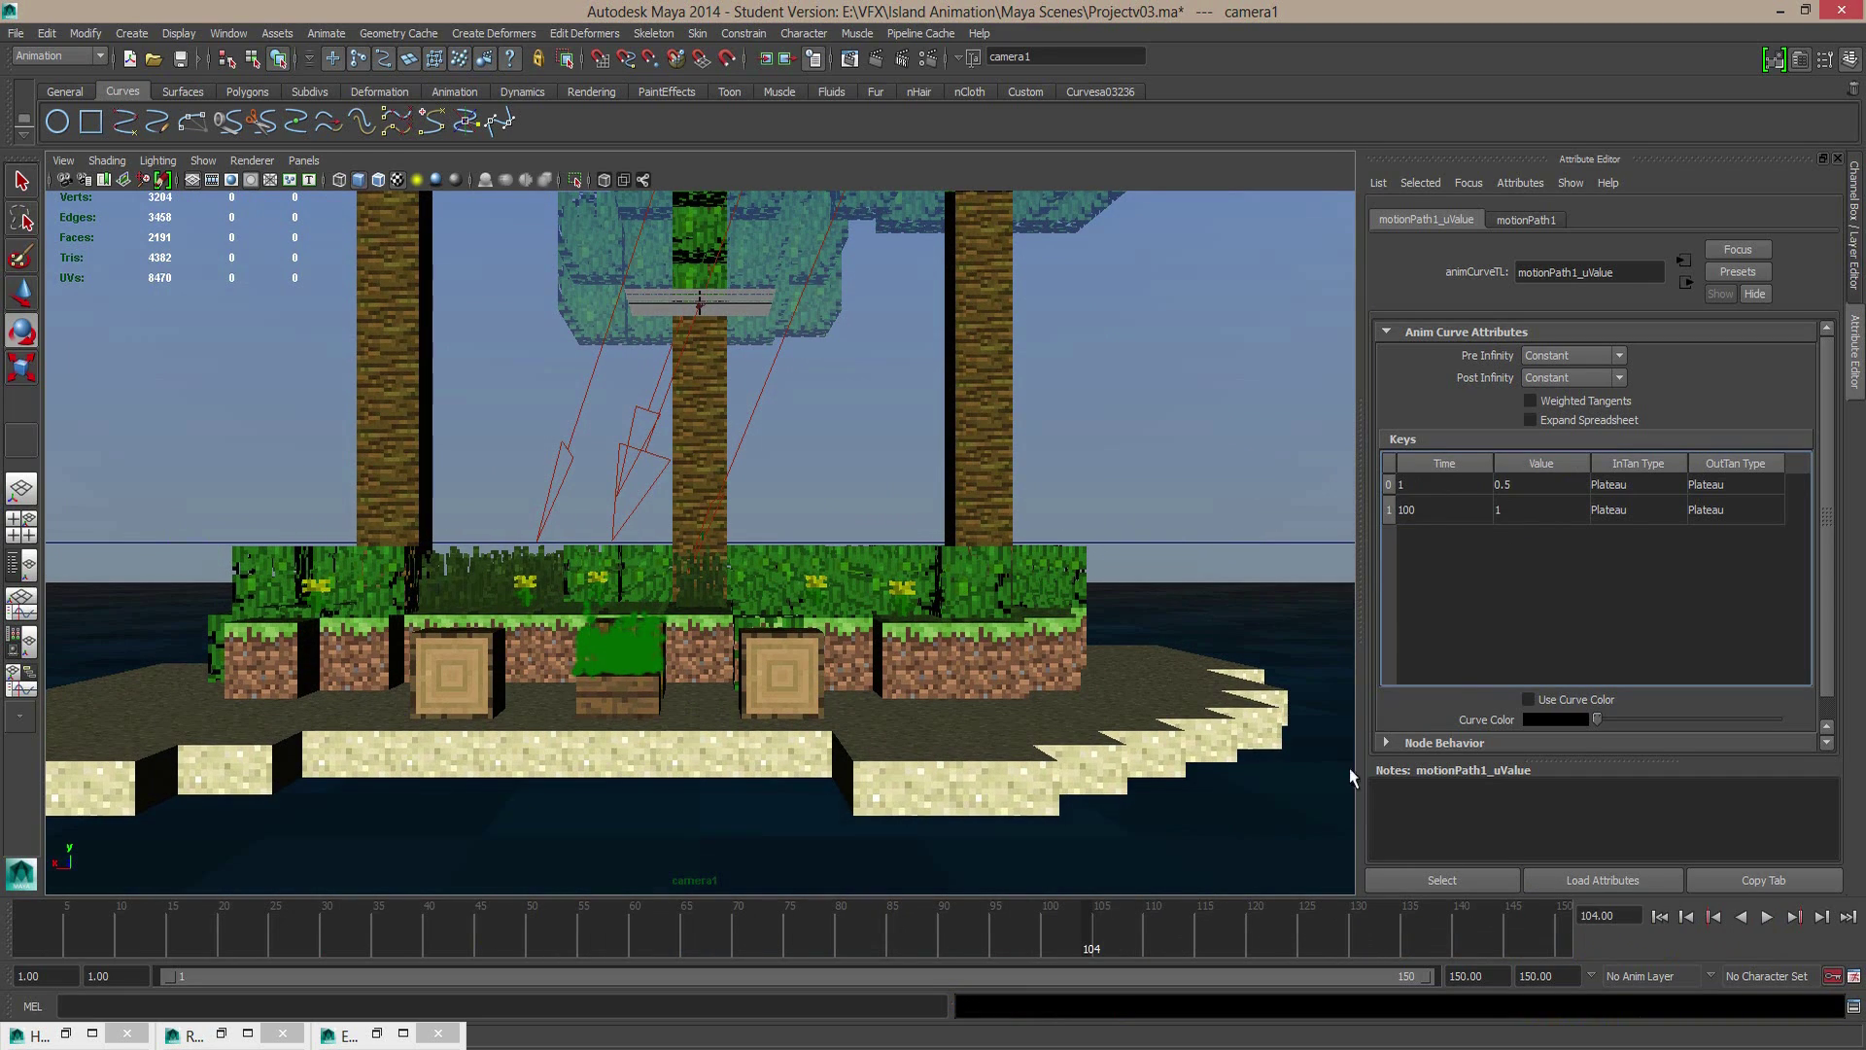
pyautogui.doubleClick(1512, 511)
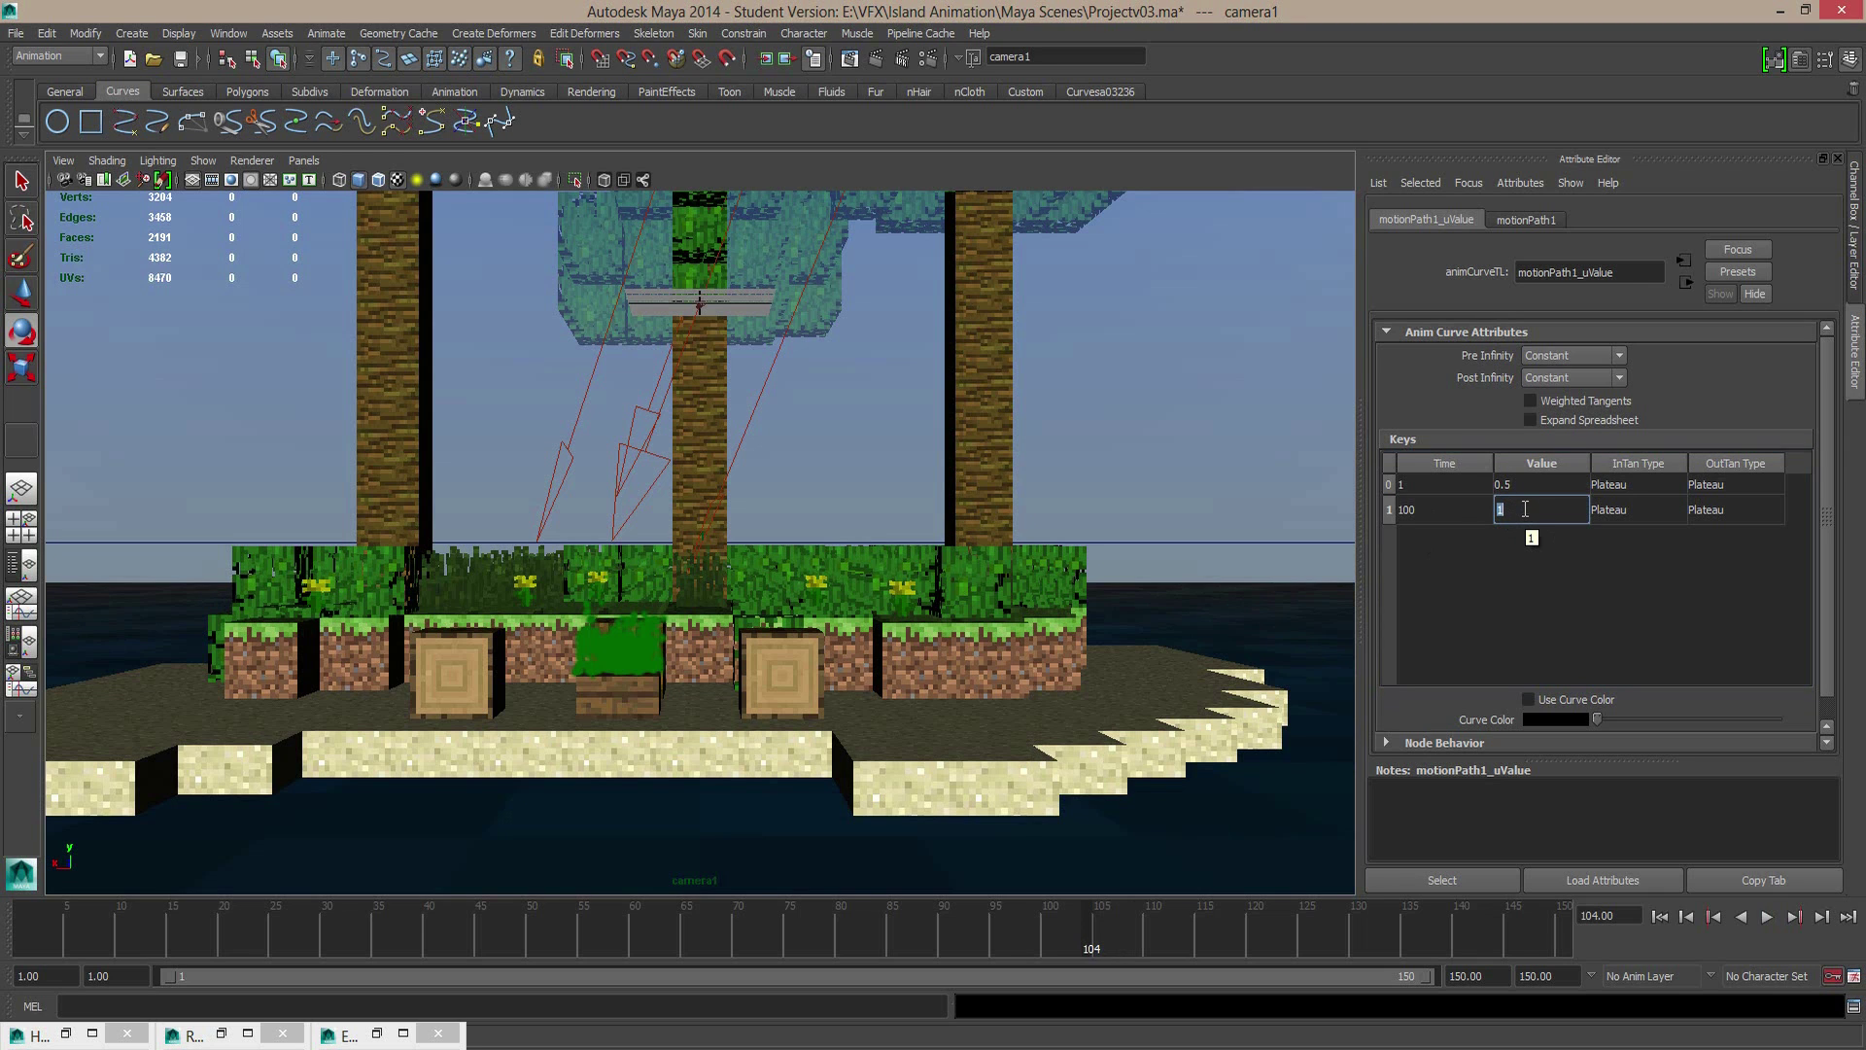
# Step: Select the circular camera path, raise it higher above the island, and scale it up to frame the full trees
pyautogui.click(1102, 443)
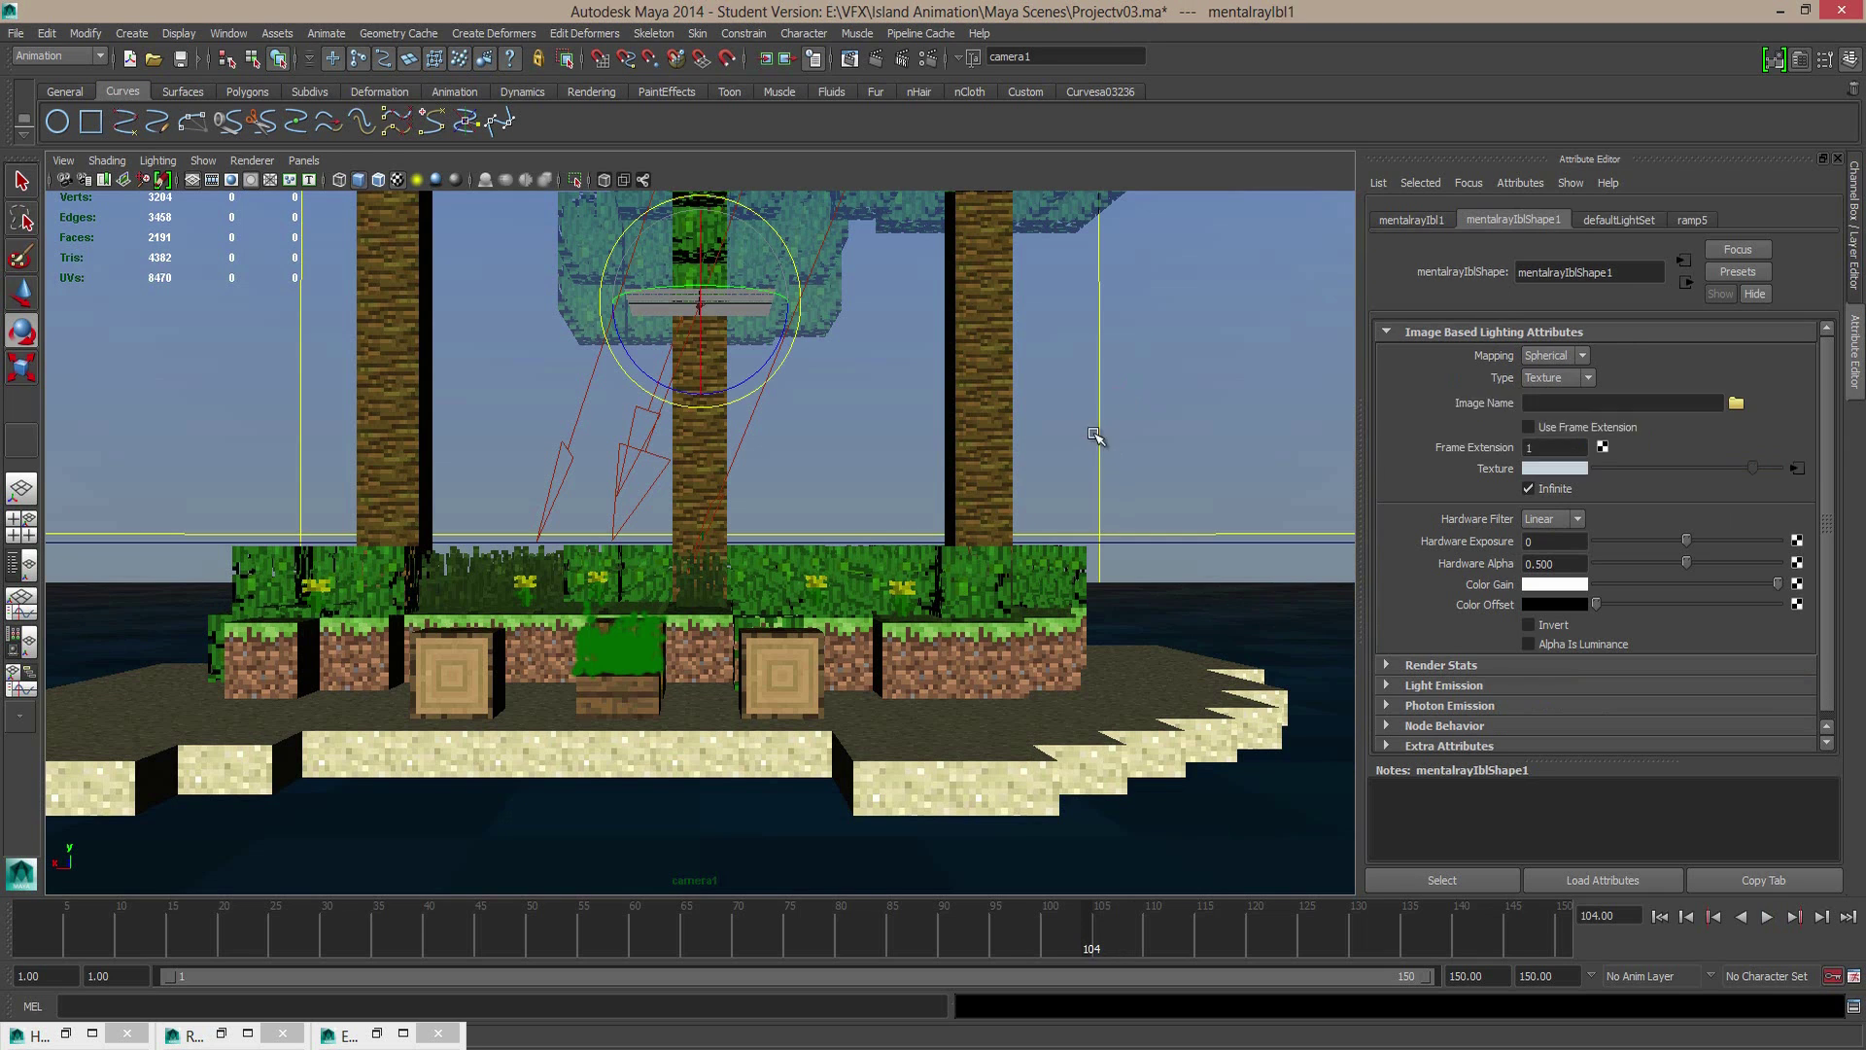
pyautogui.click(1116, 543)
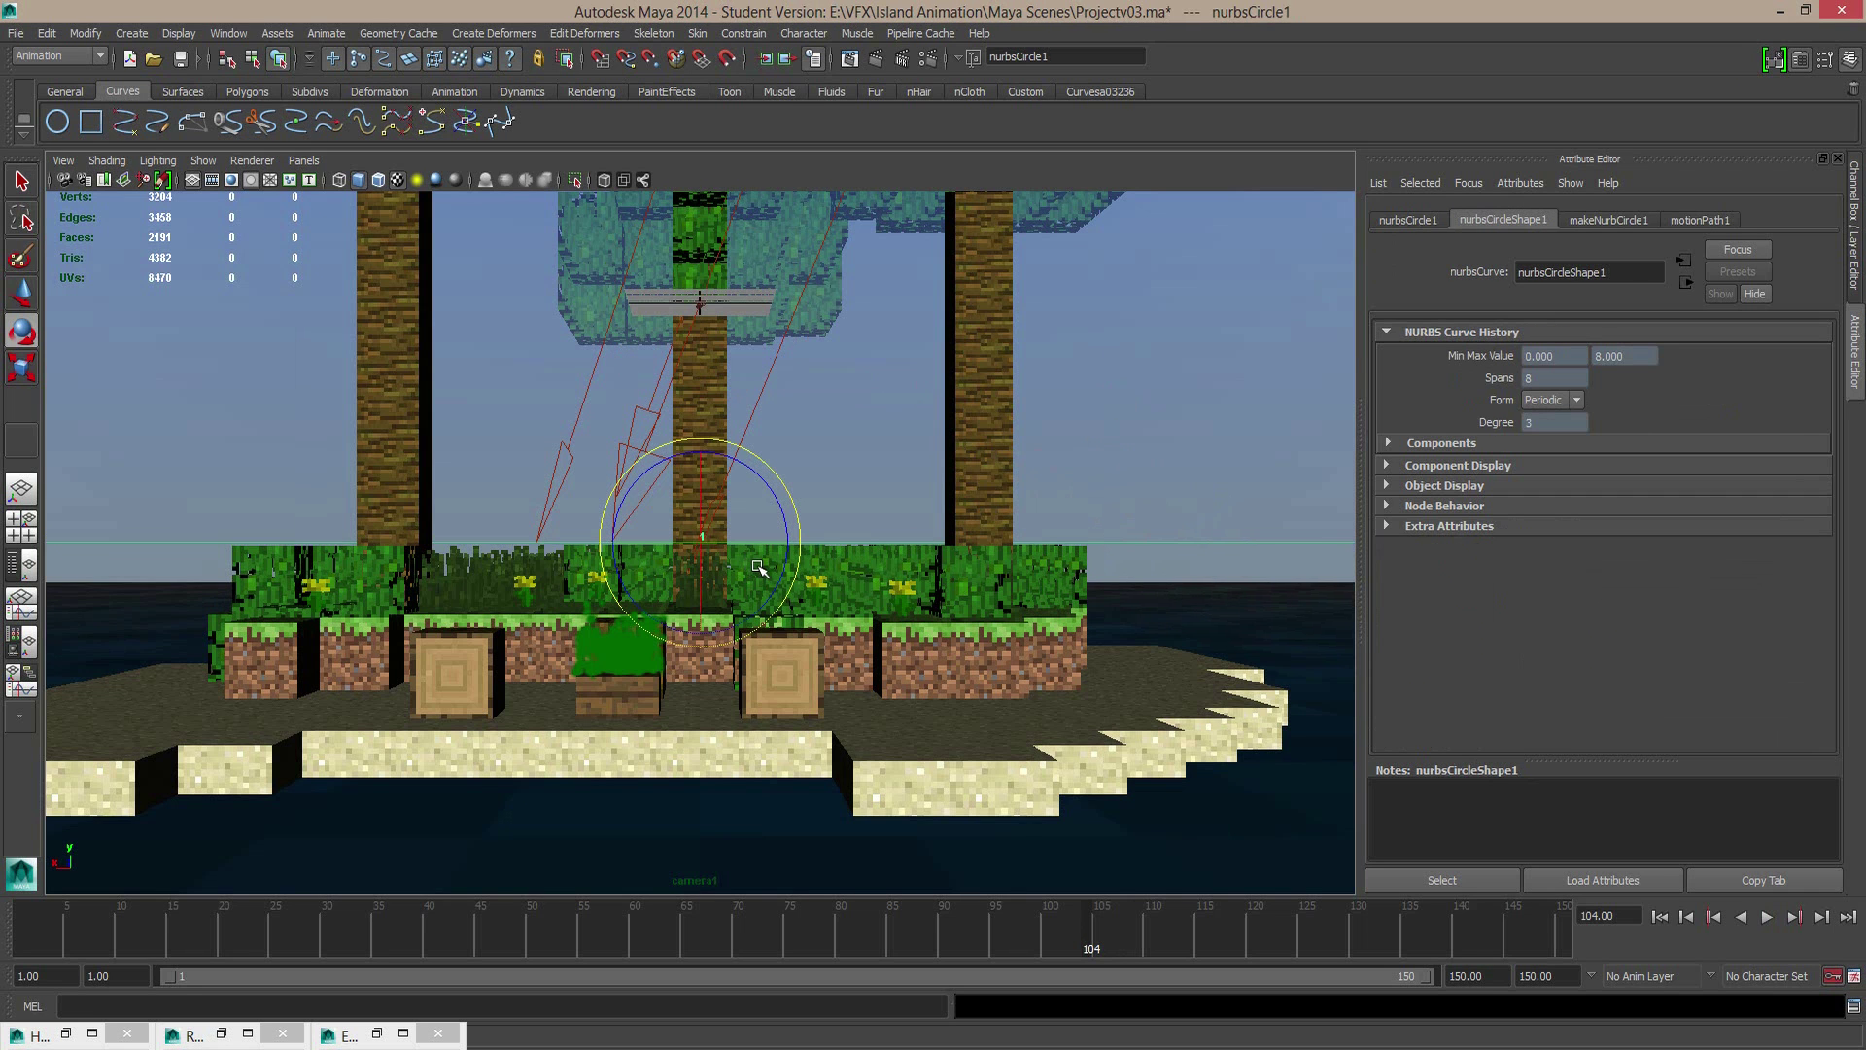
pyautogui.press('w')
pyautogui.moveTo(696, 473); pyautogui.dragTo(784, 493)
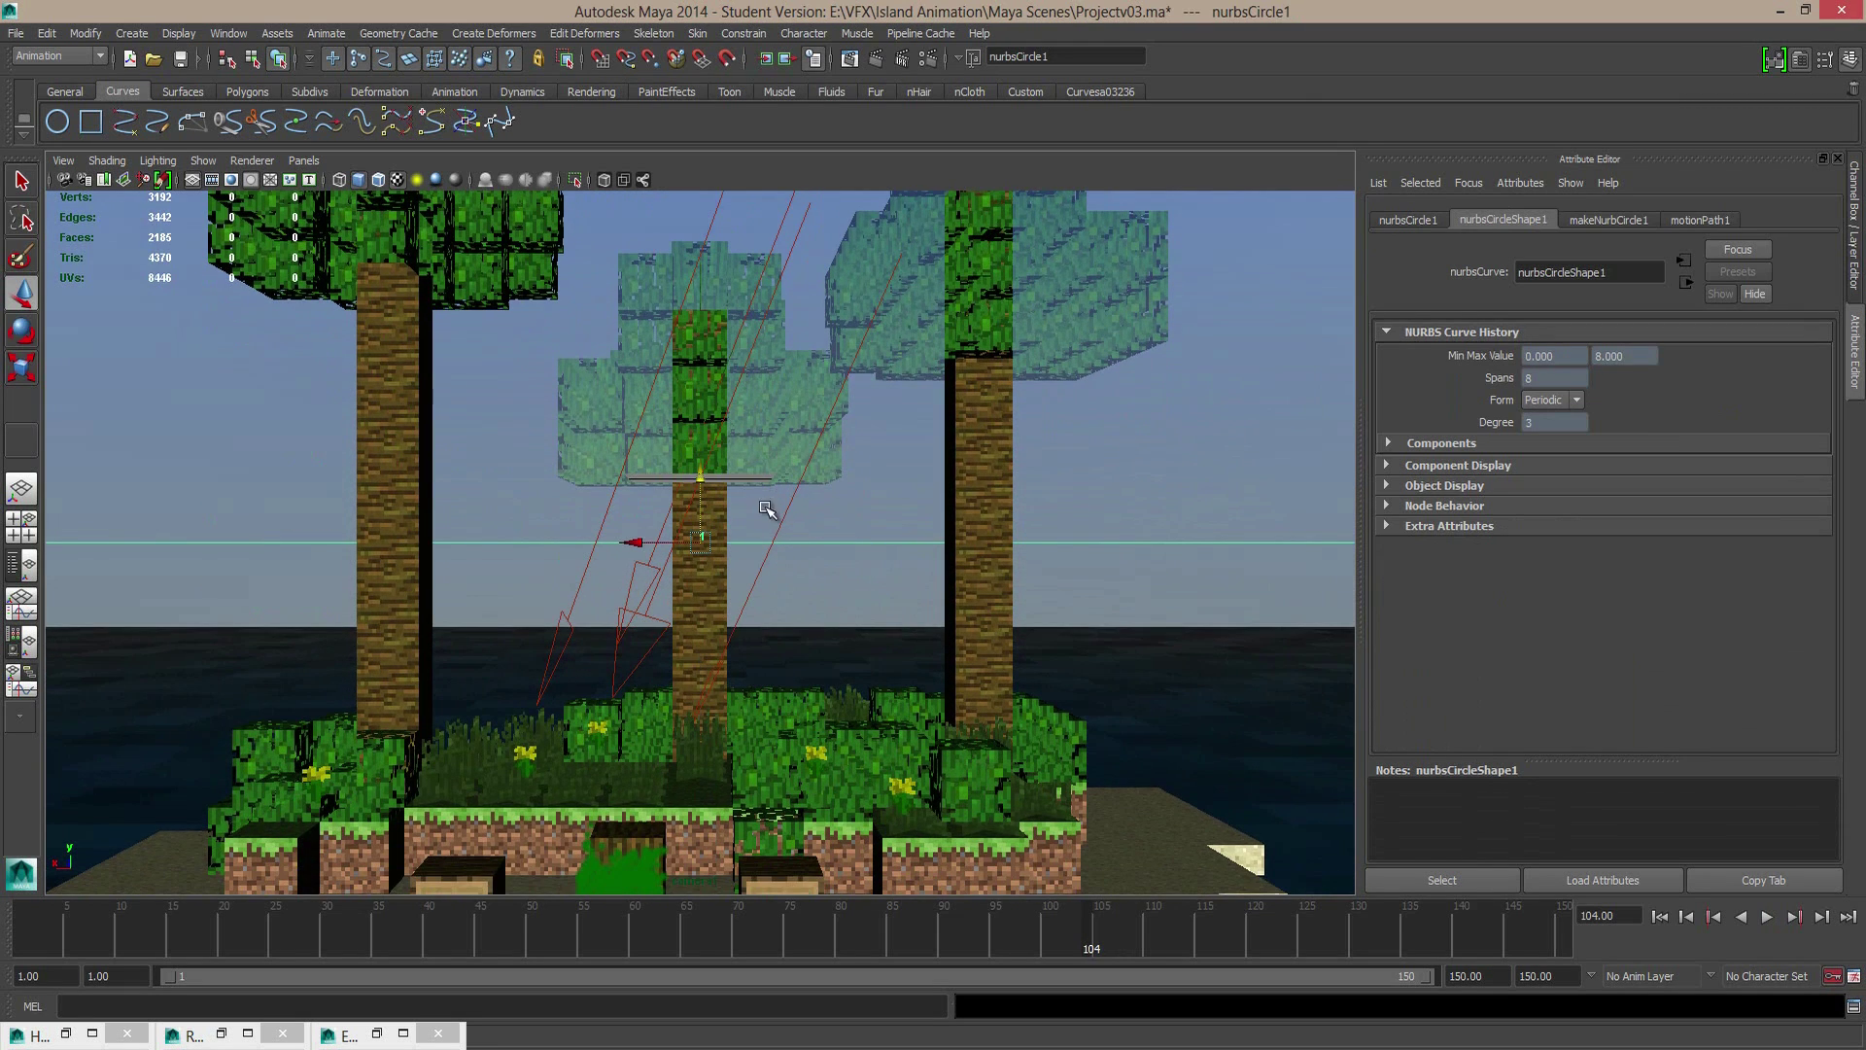
pyautogui.press('r')
pyautogui.moveTo(699, 541); pyautogui.dragTo(1424, 488)
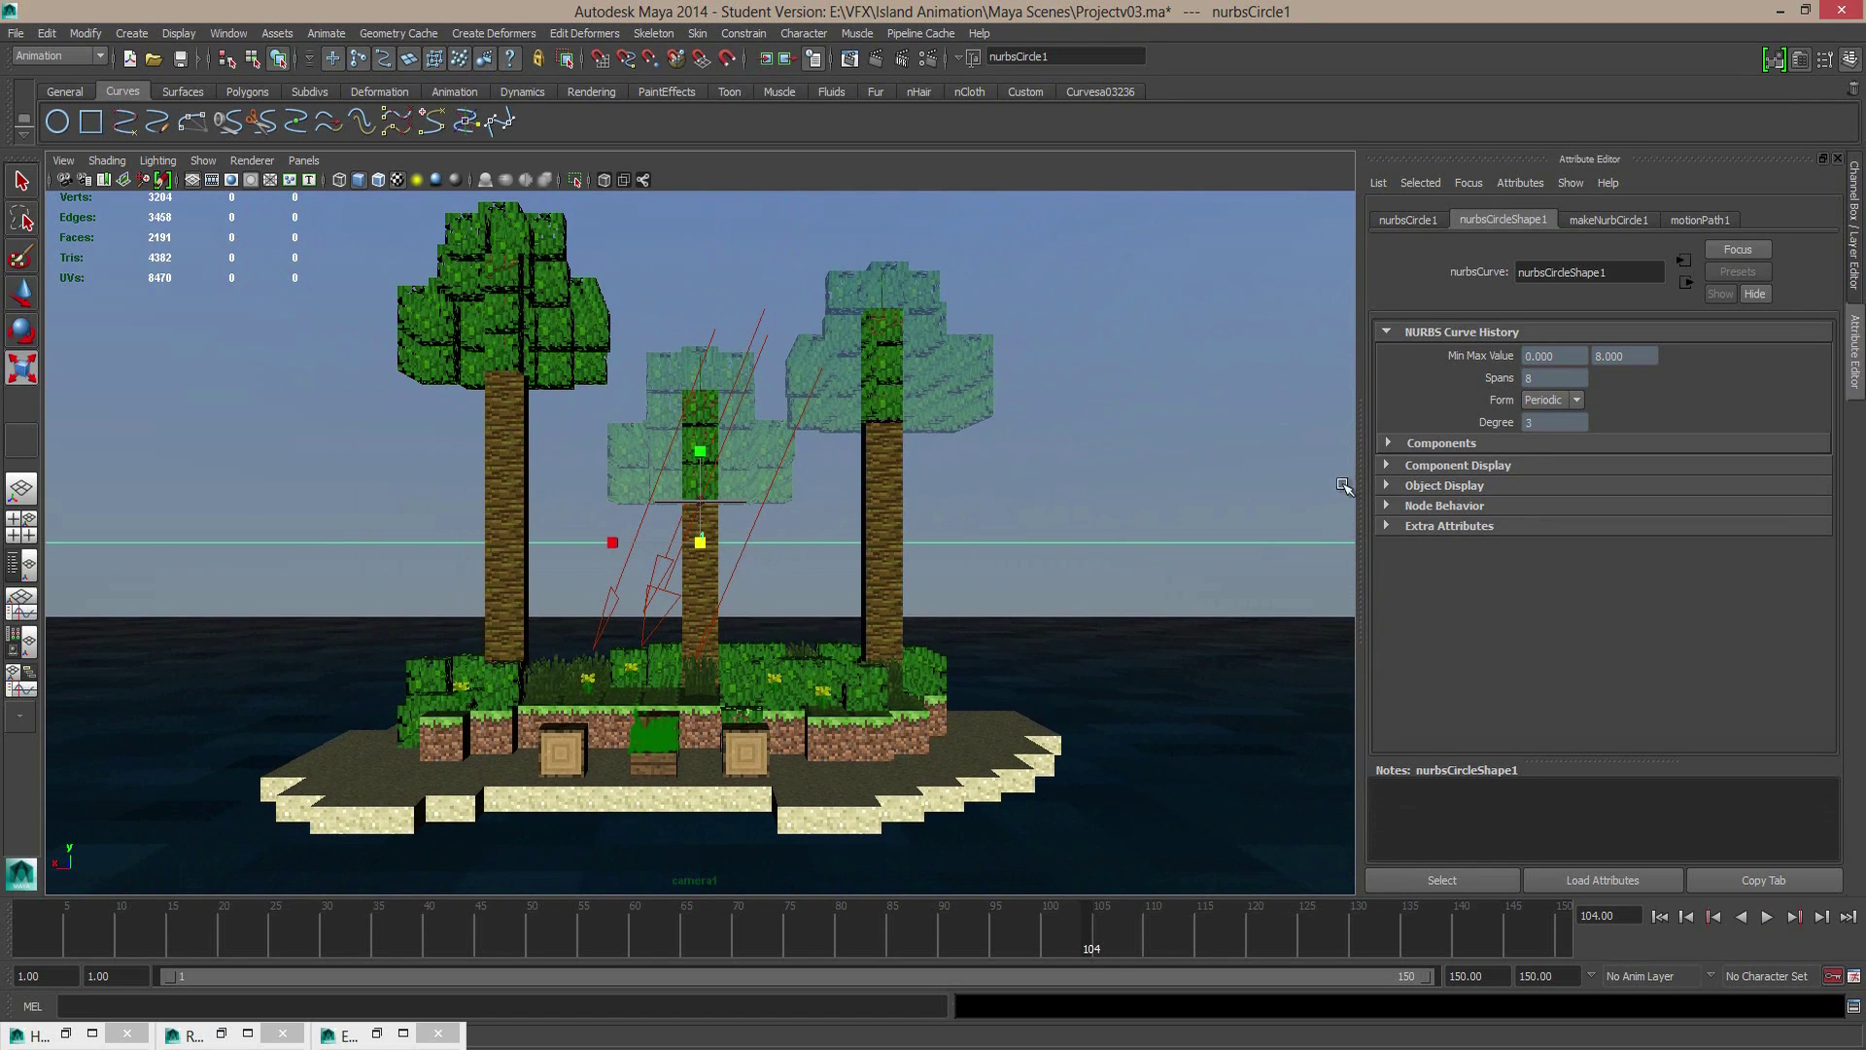
# Step: Play the camera move from frame 1, stop at frame 108, and test-render that frame
pyautogui.click(1659, 916)
pyautogui.click(1767, 916)
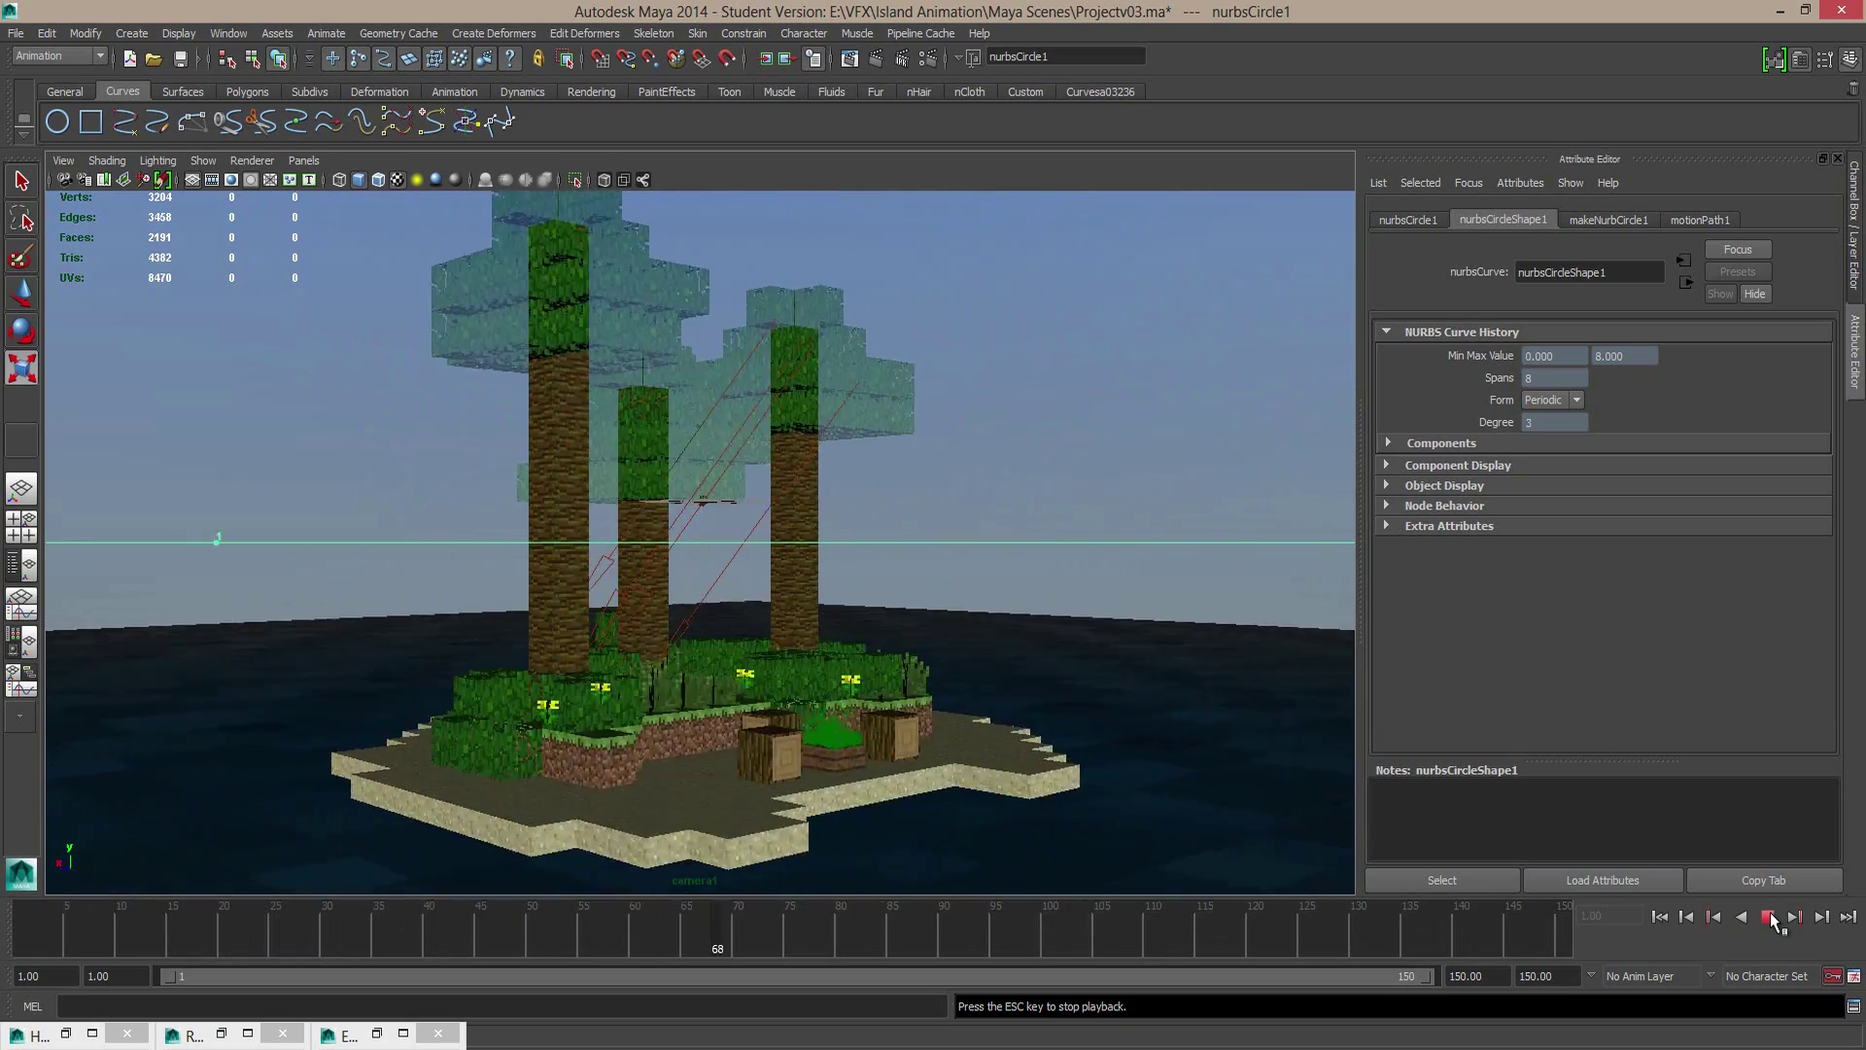
pyautogui.click(1767, 917)
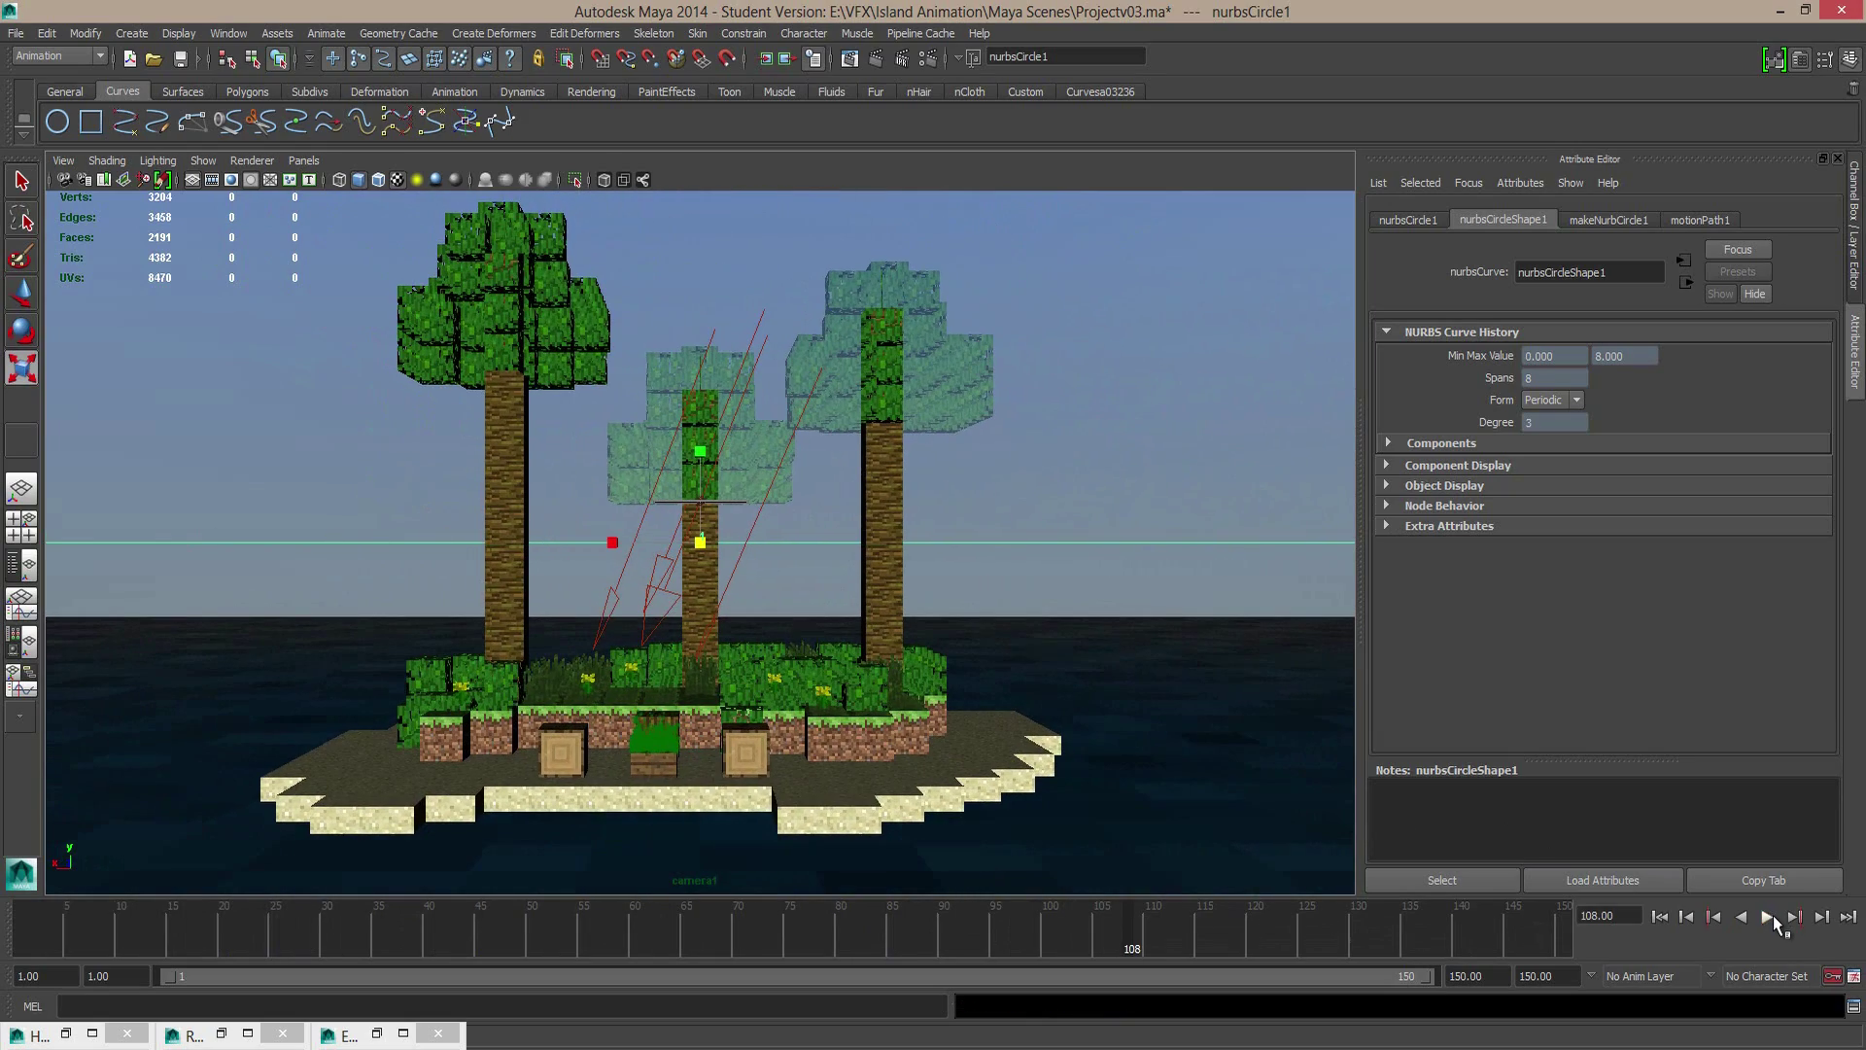
pyautogui.click(877, 60)
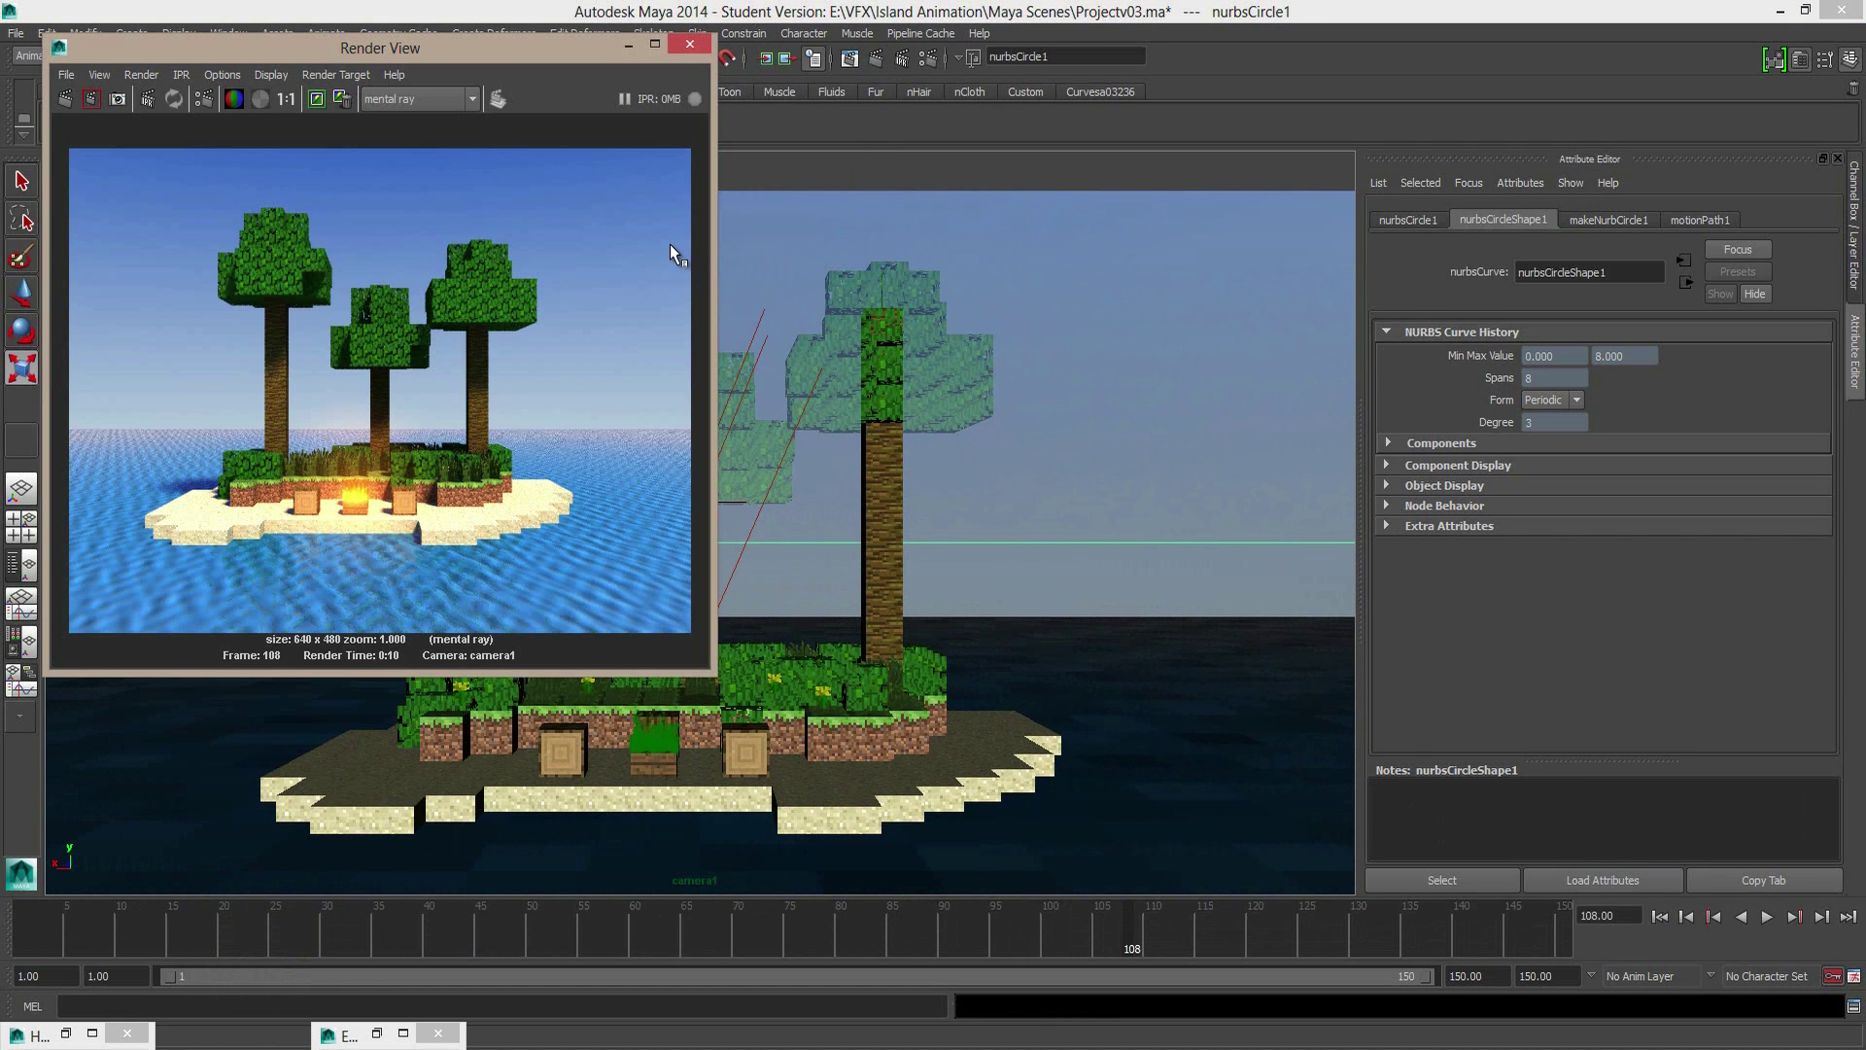
pyautogui.click(630, 45)
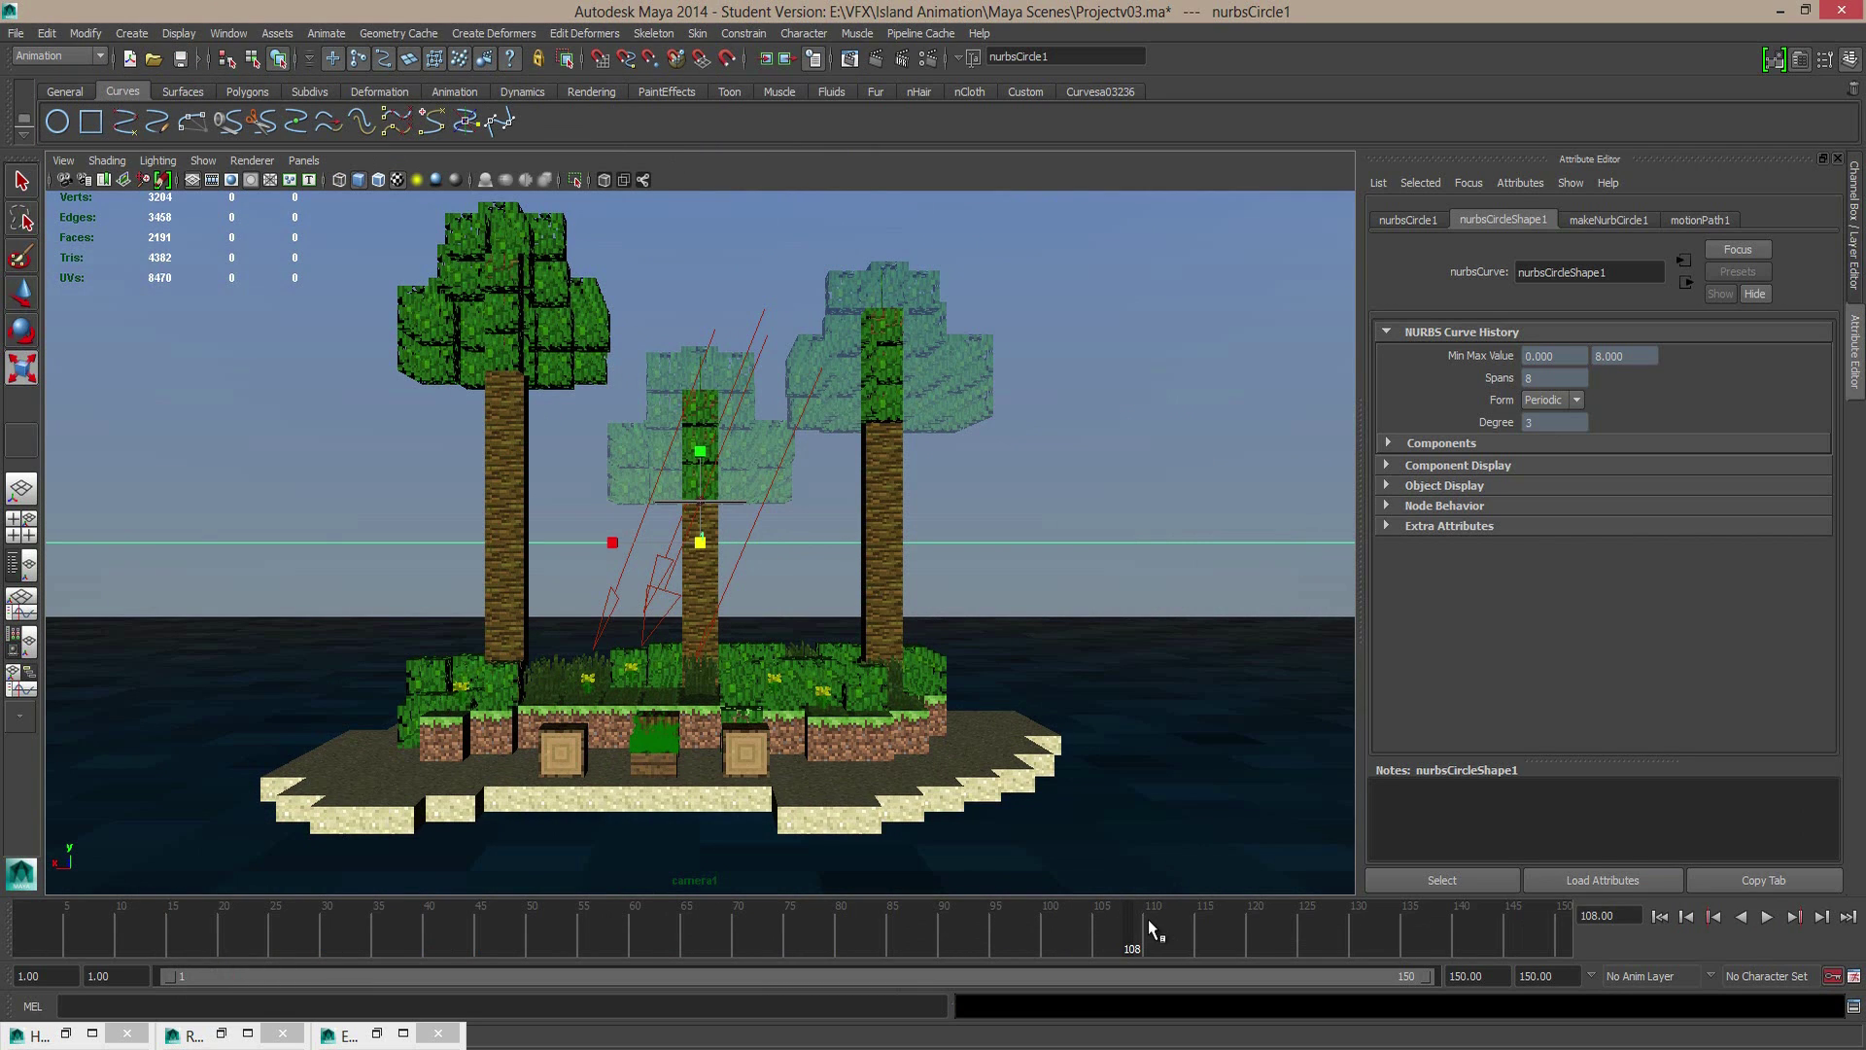
# Step: Resume playback, stop at frame 24 behind the island, and test-render that frame
pyautogui.hotkey('alt', 'v')
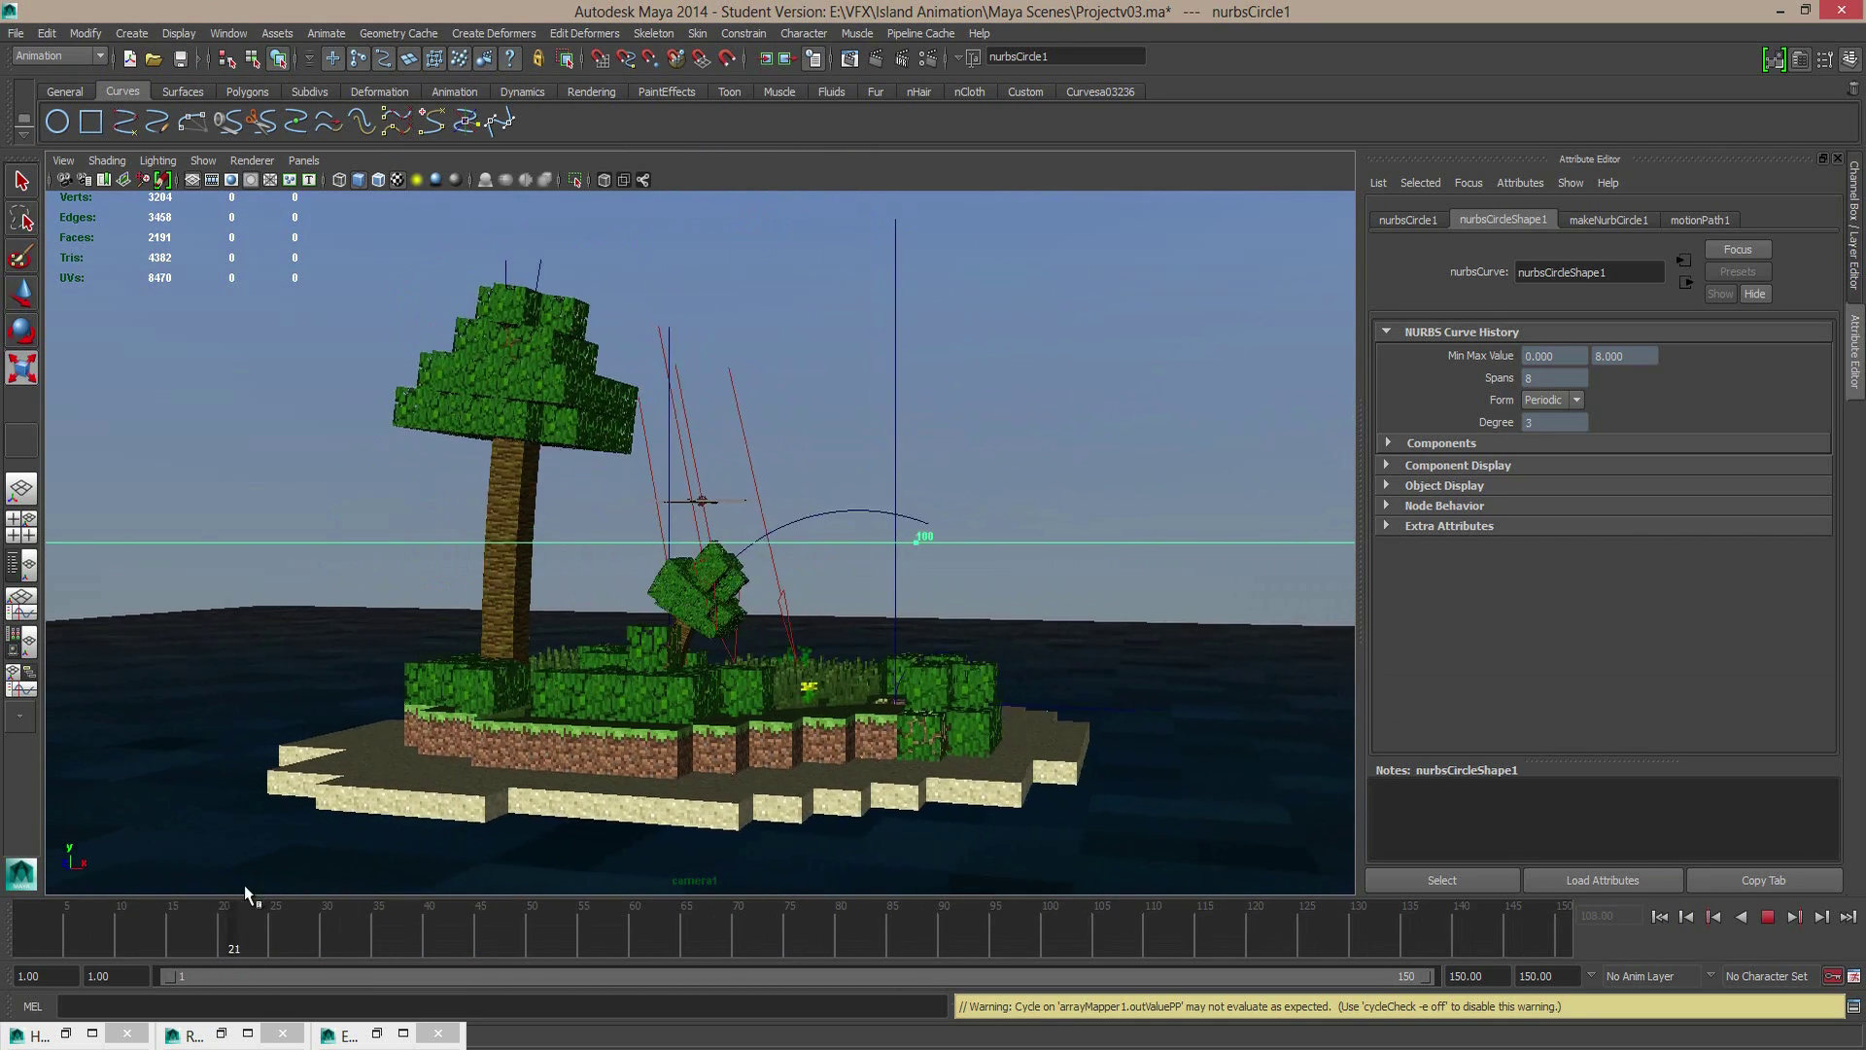
pyautogui.hotkey('alt', 'v')
pyautogui.click(876, 58)
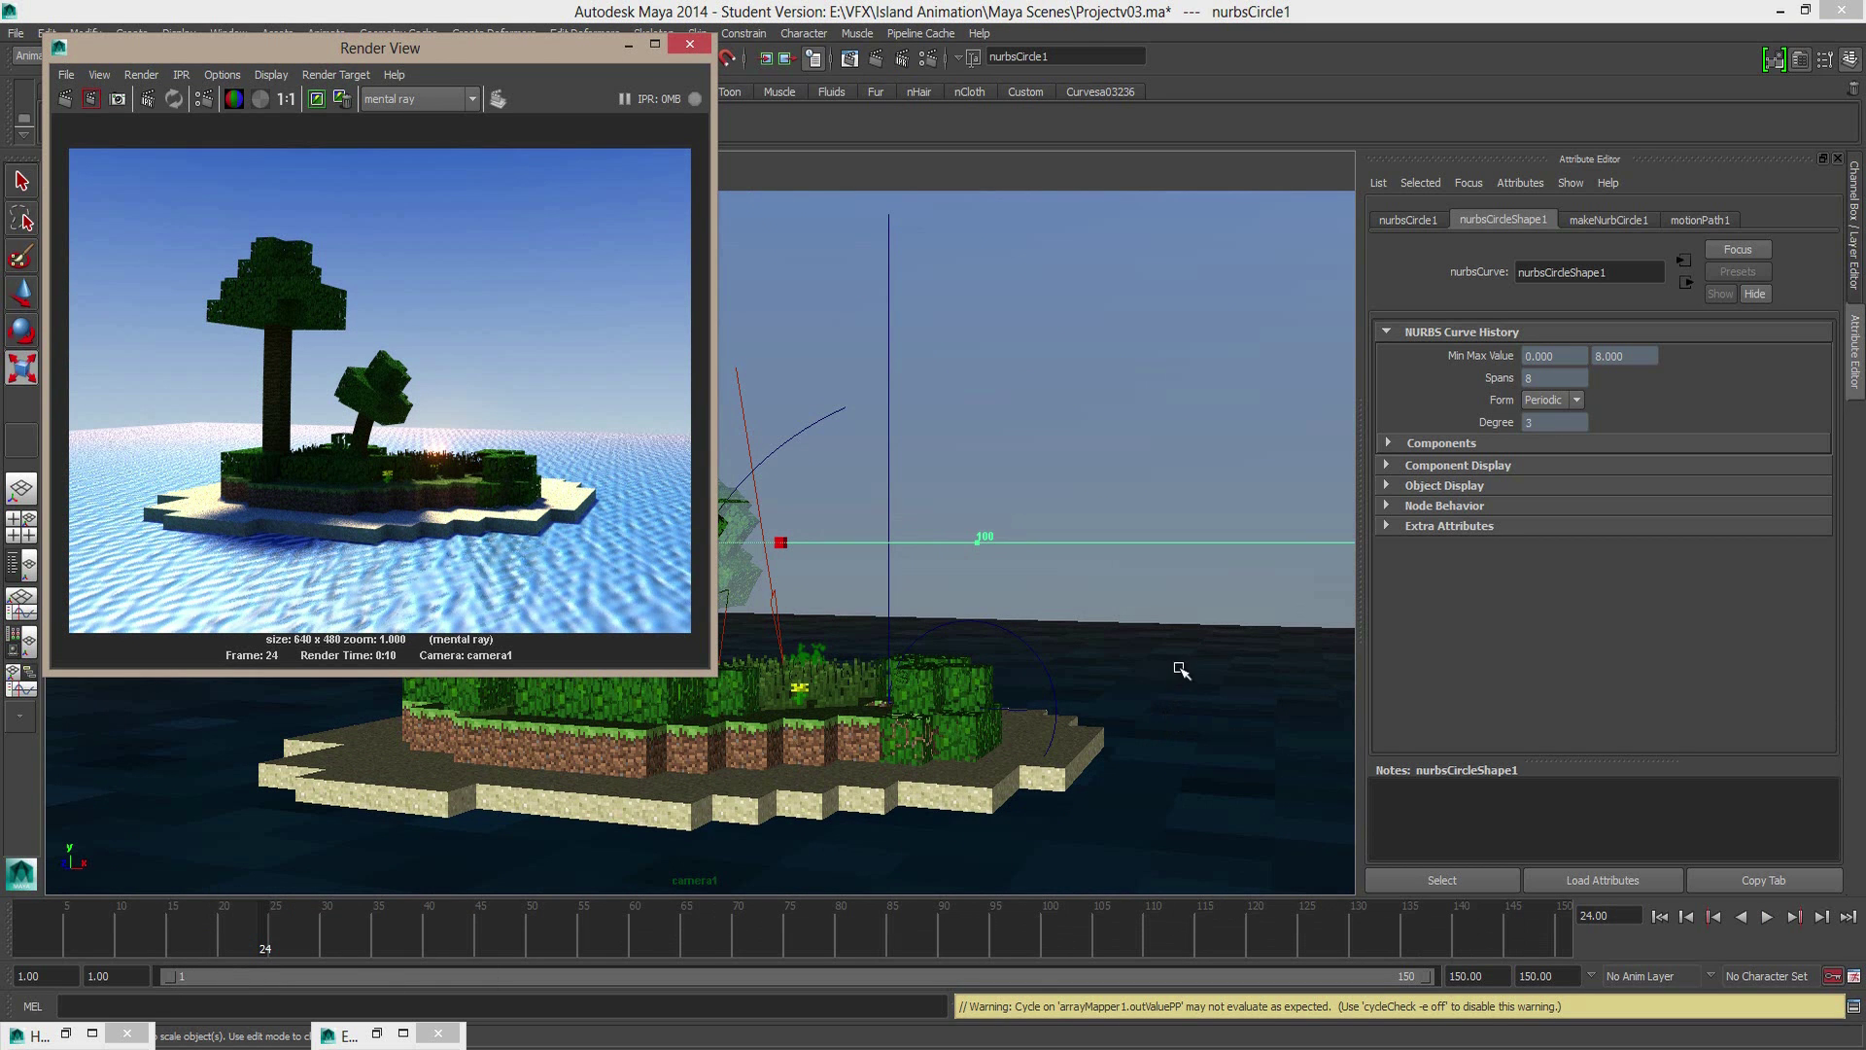
pyautogui.click(629, 43)
# Step: Scale up the ocean plane so it reaches farther toward the horizon, and re-render frame 24 to check it
pyautogui.click(1222, 724)
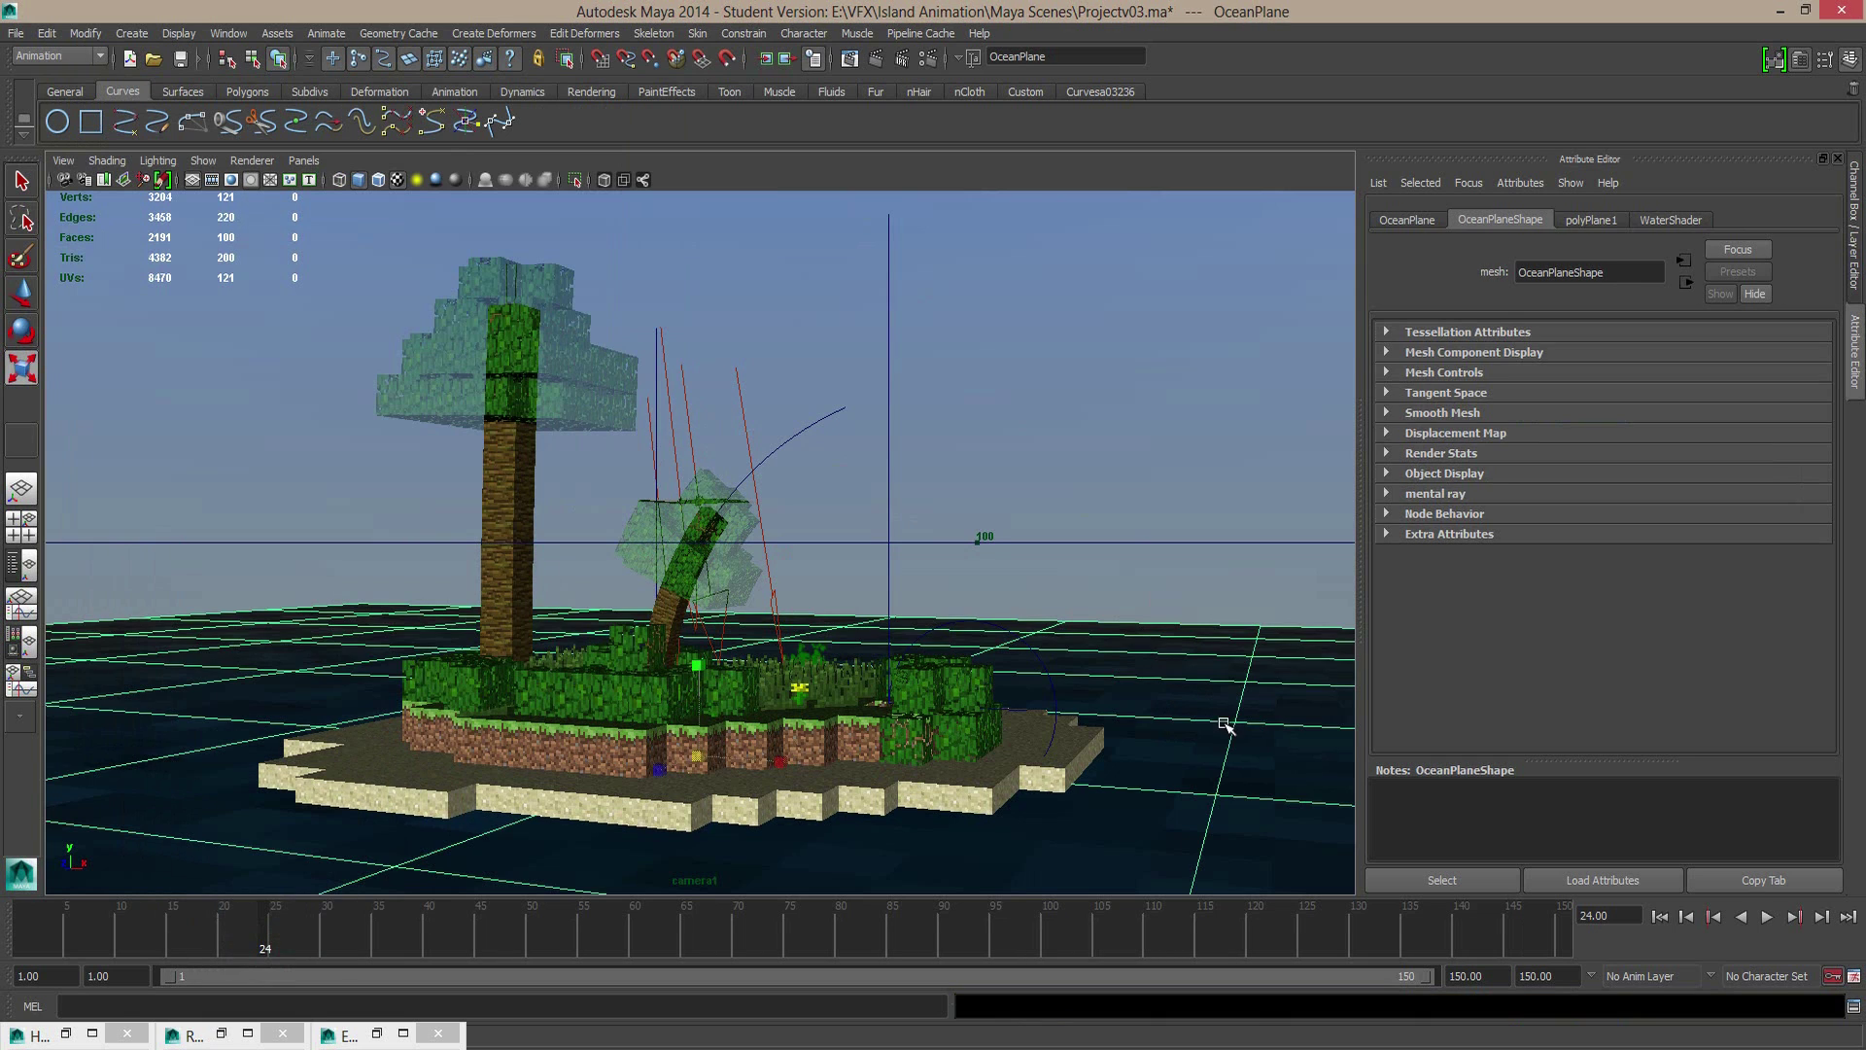
pyautogui.moveTo(714, 758); pyautogui.dragTo(753, 758)
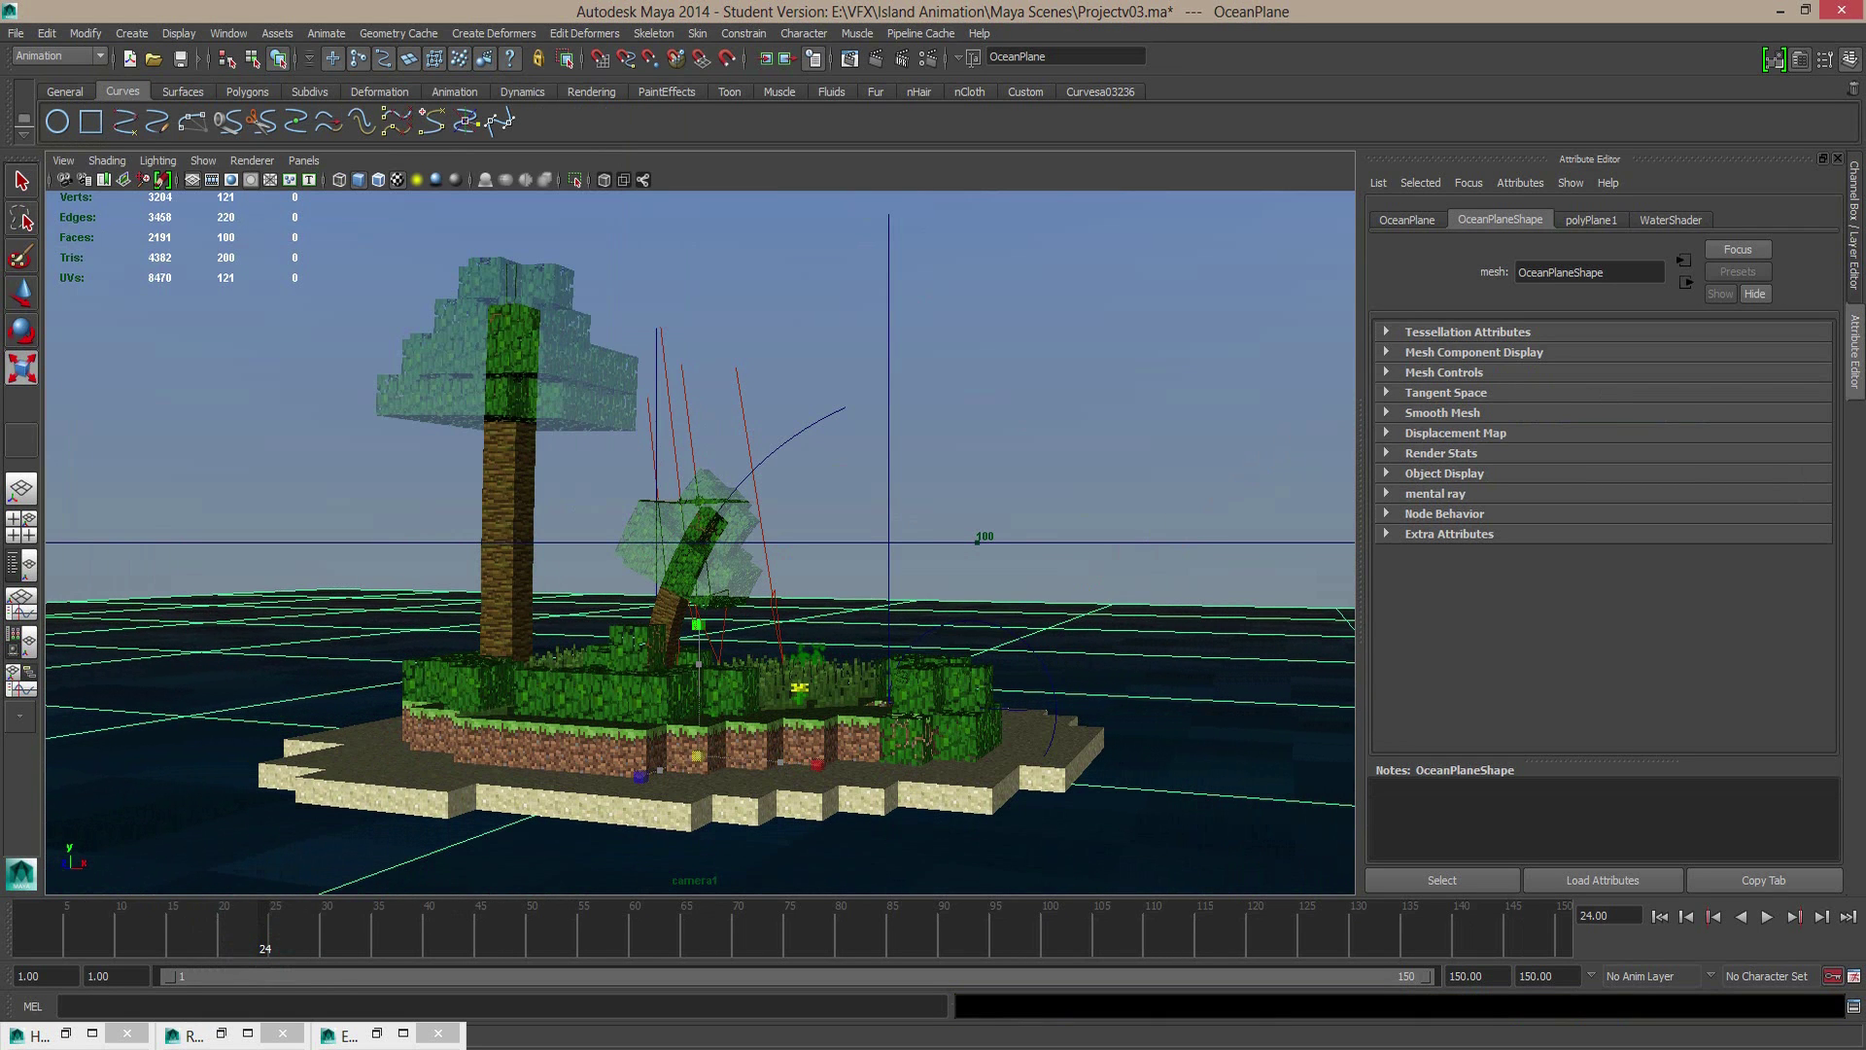
pyautogui.click(876, 59)
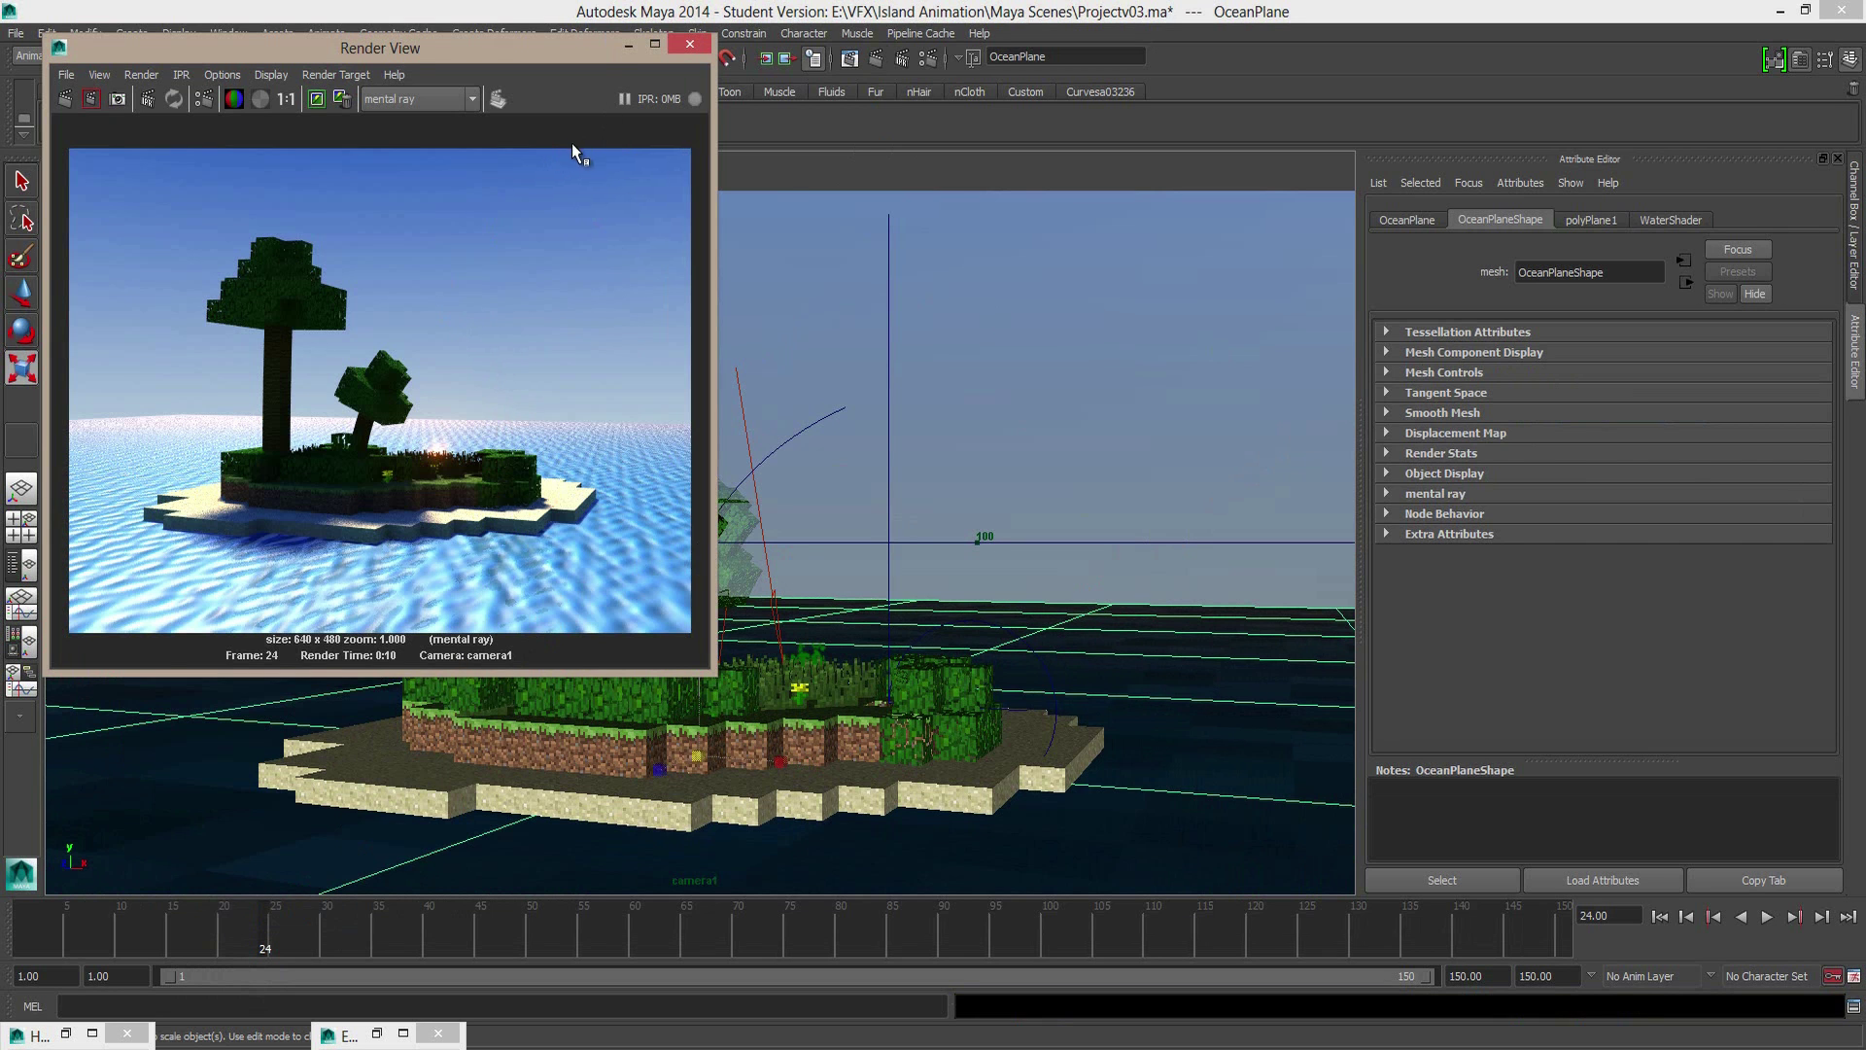
pyautogui.click(622, 45)
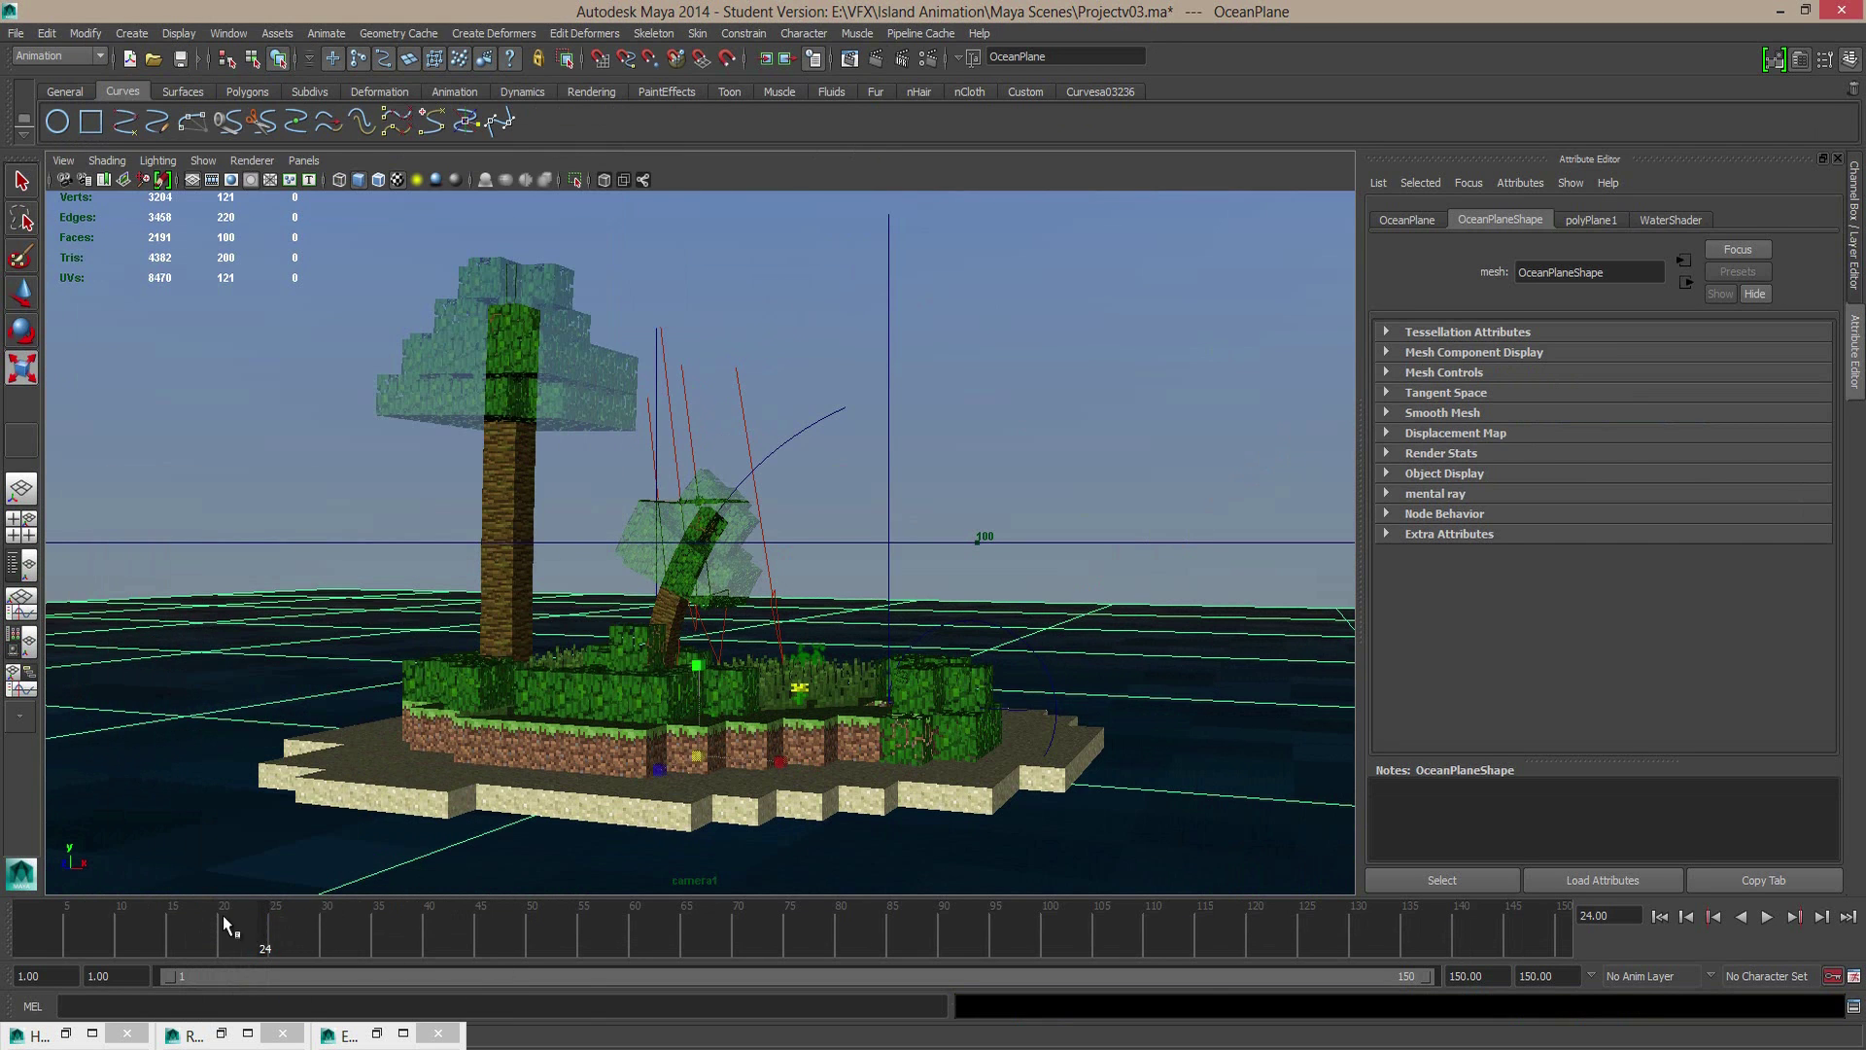
# Step: Play the animation from the start, stop at frame 111, and test-render the enlarged ocean there
pyautogui.moveTo(223, 923); pyautogui.dragTo(3, 914)
pyautogui.hotkey('alt', 'v')
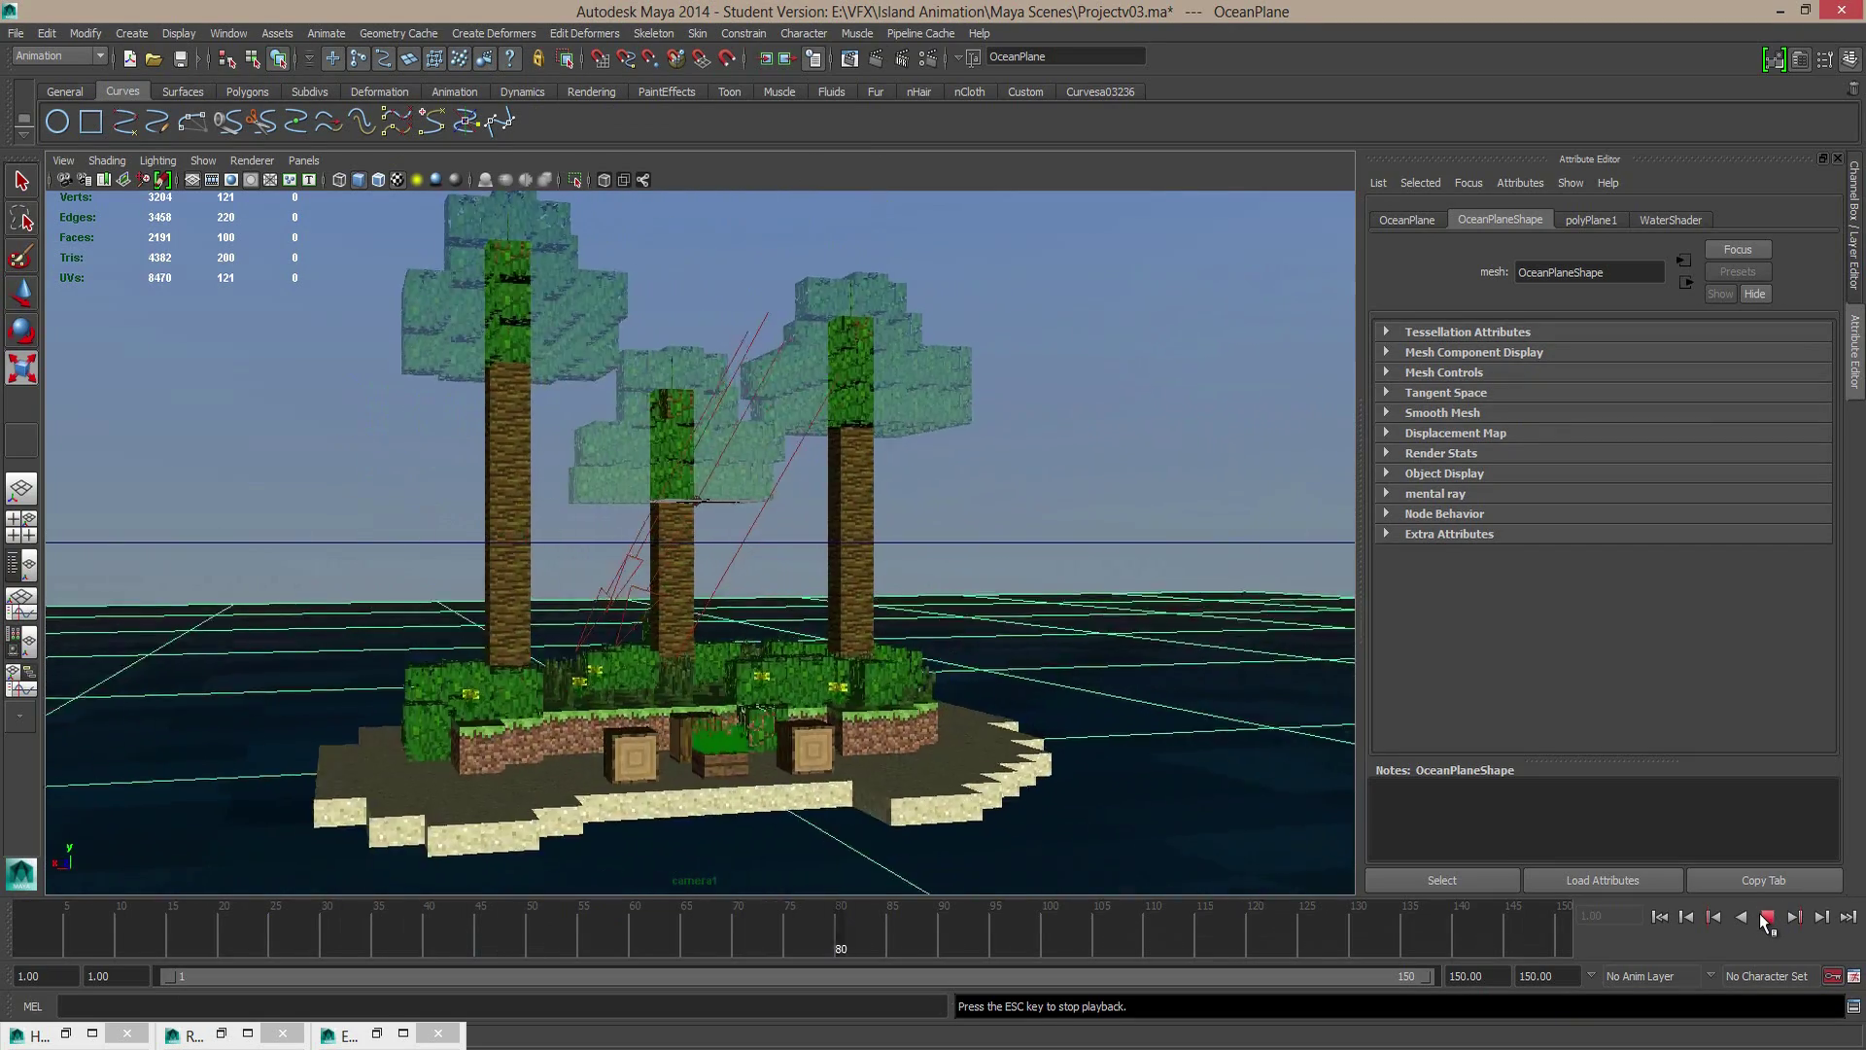
pyautogui.click(1766, 917)
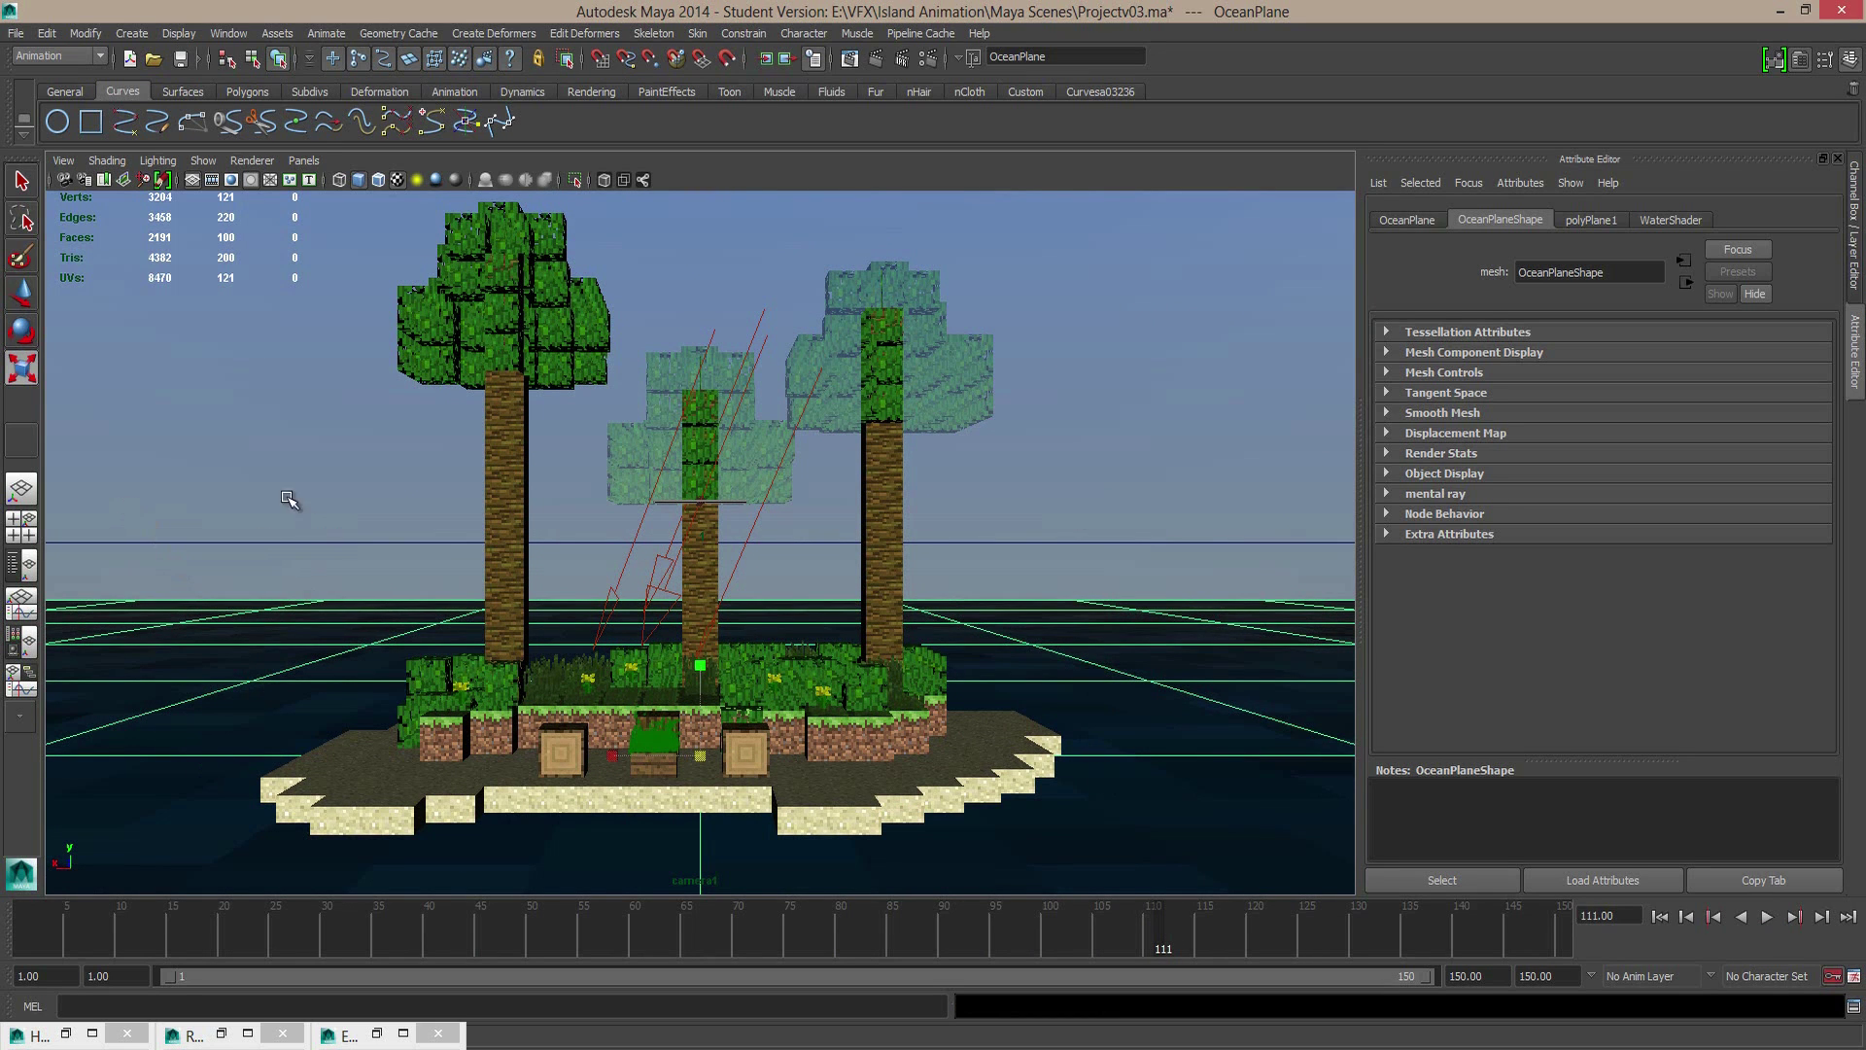
pyautogui.click(850, 59)
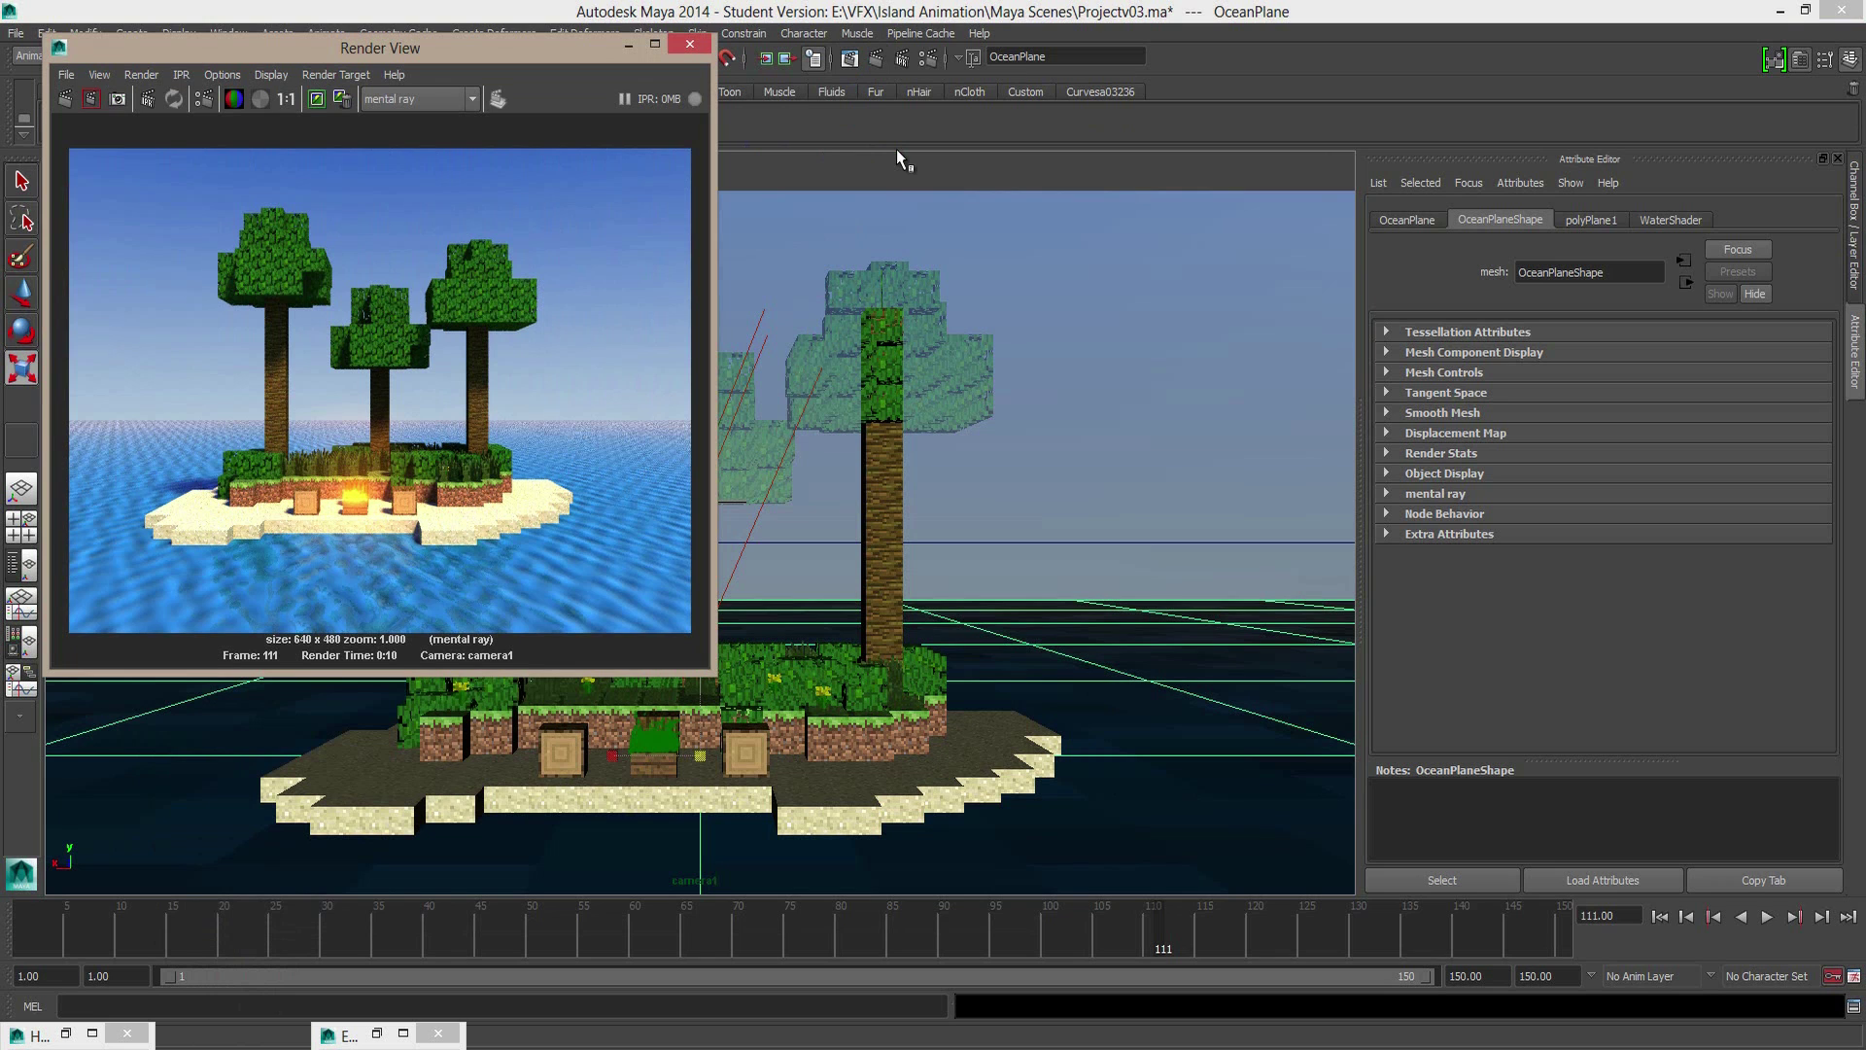
pyautogui.click(628, 46)
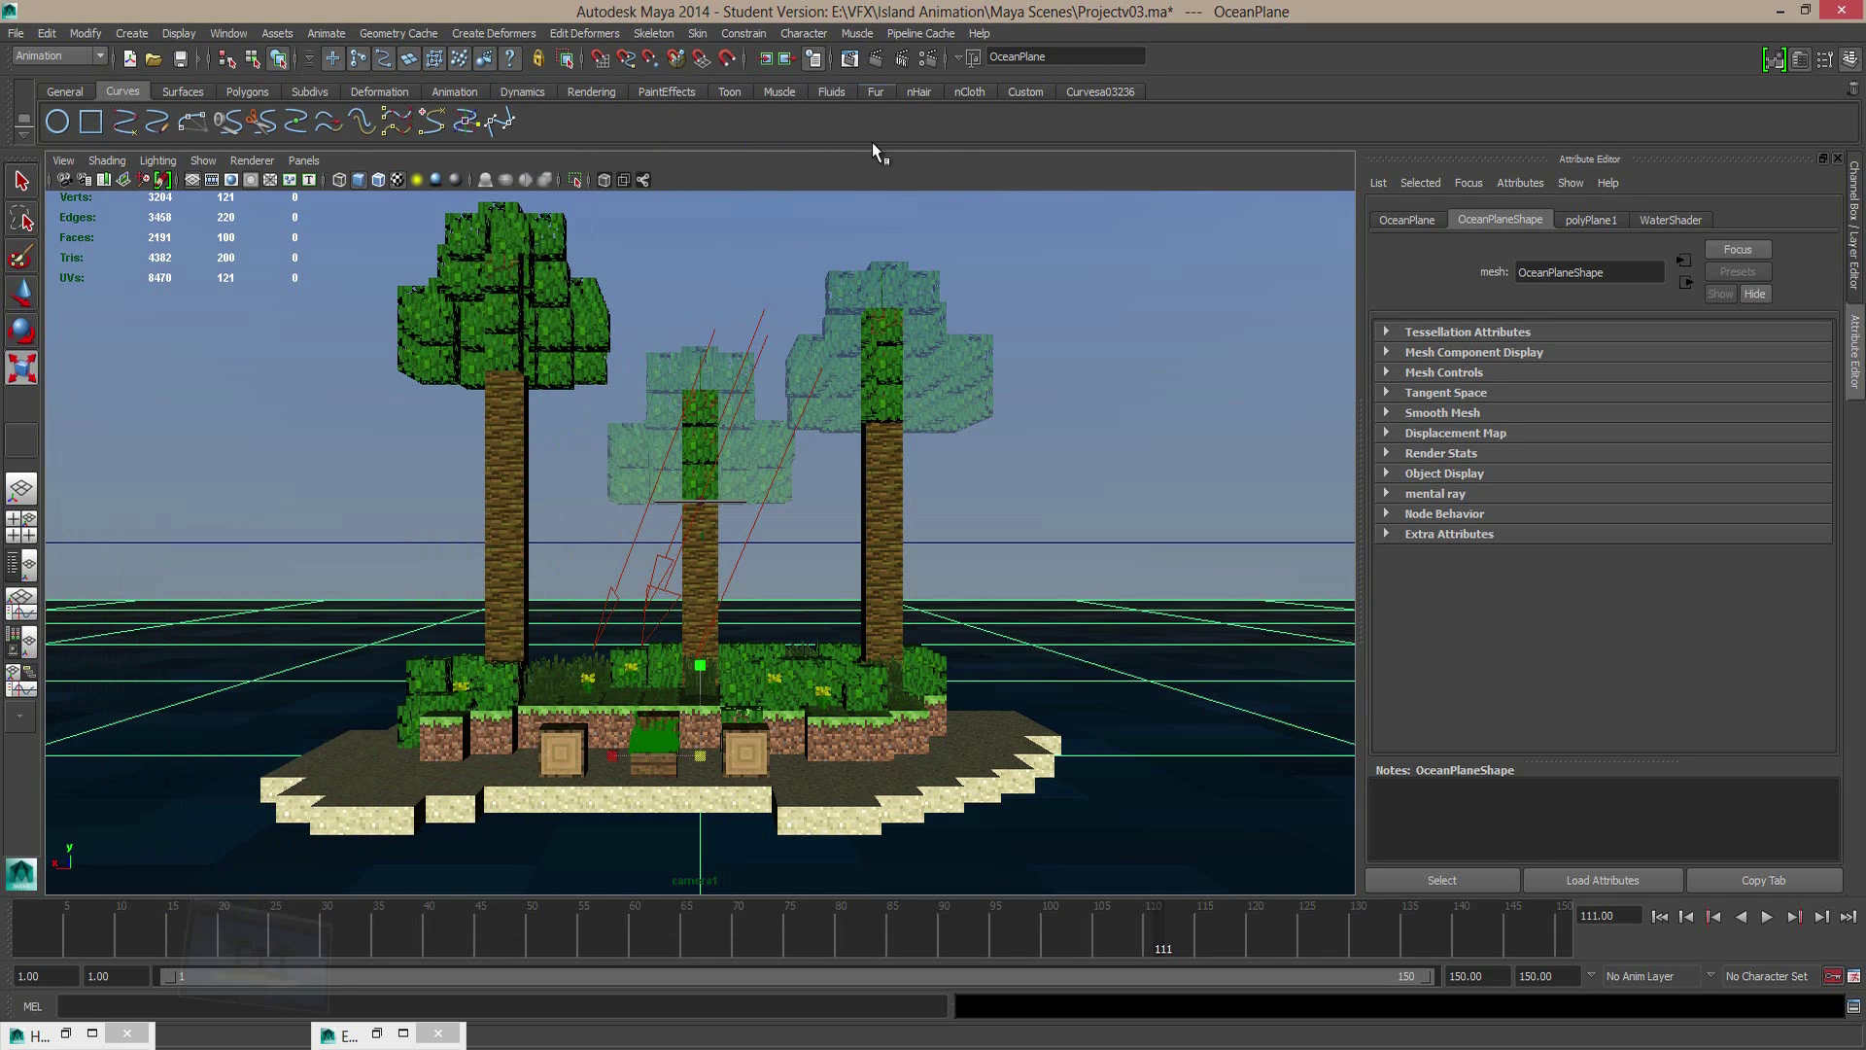
# Step: Set the render image size to 1280 pixels wide by 720 pixels high in the render settings
pyautogui.click(931, 56)
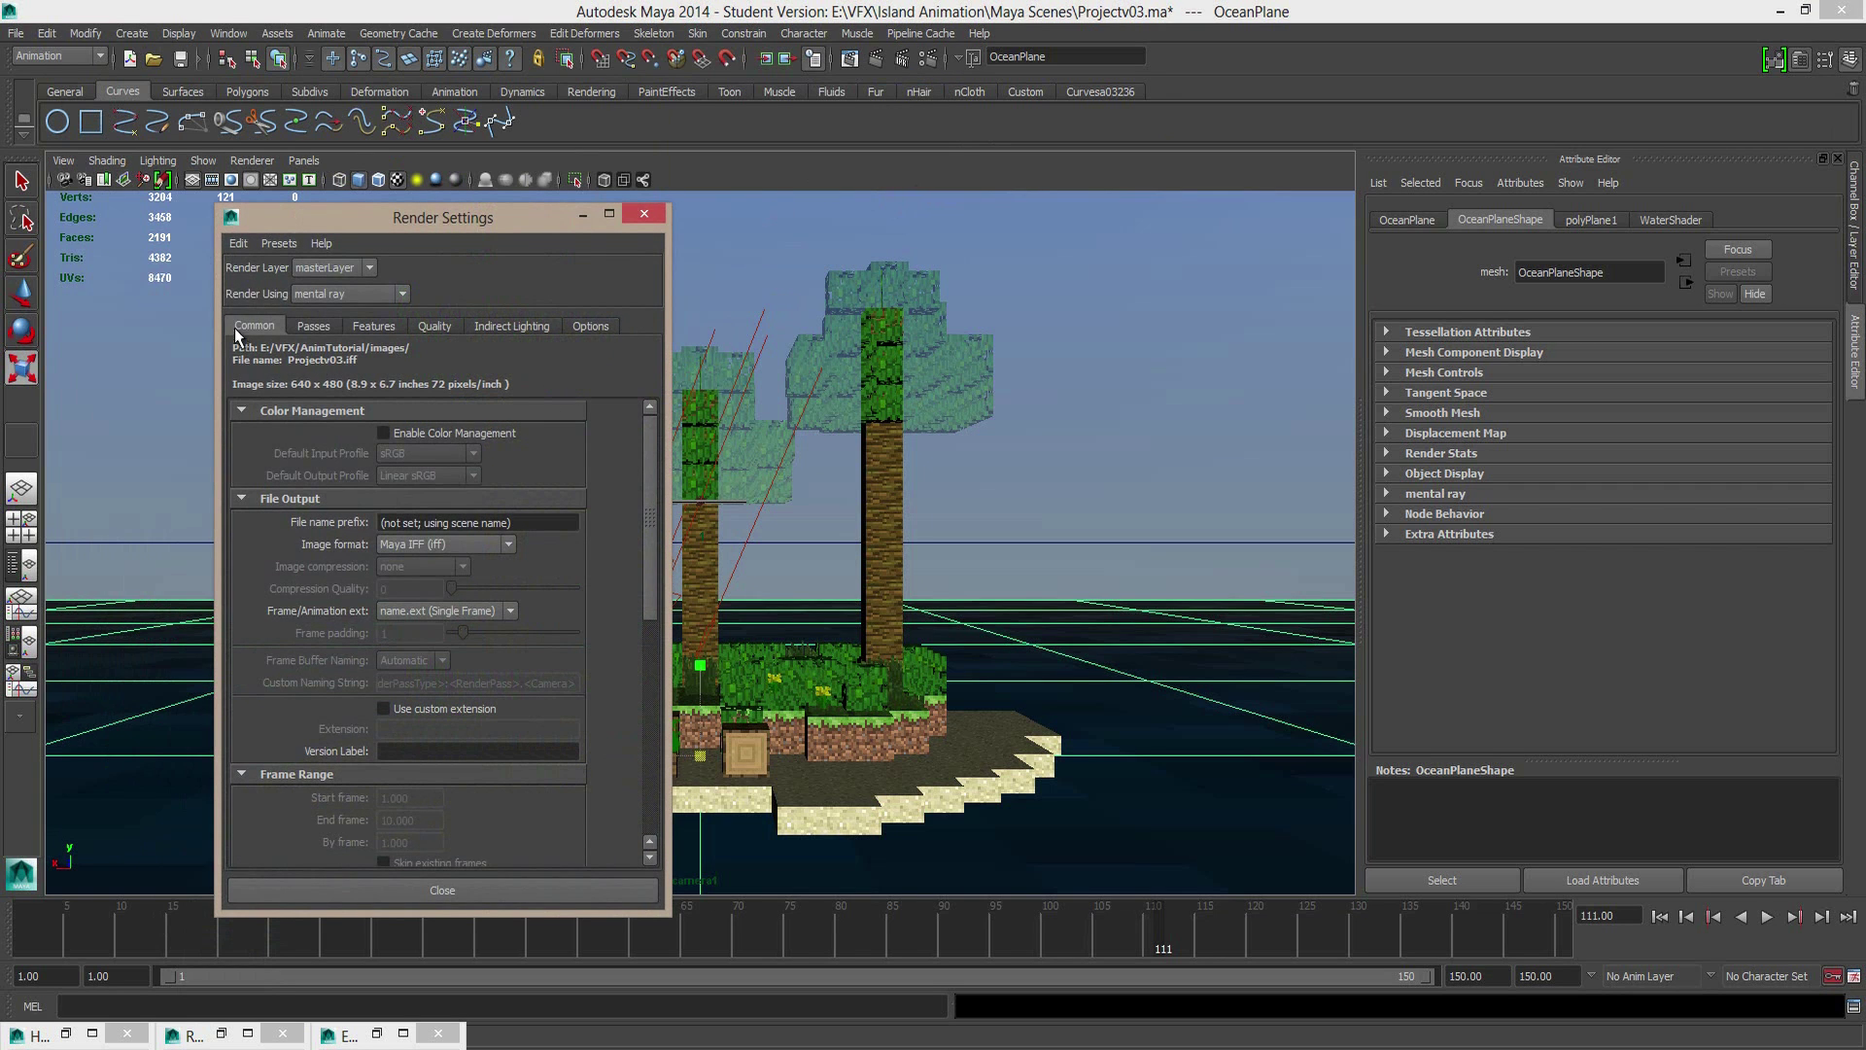
pyautogui.scroll(-8, 510, 515)
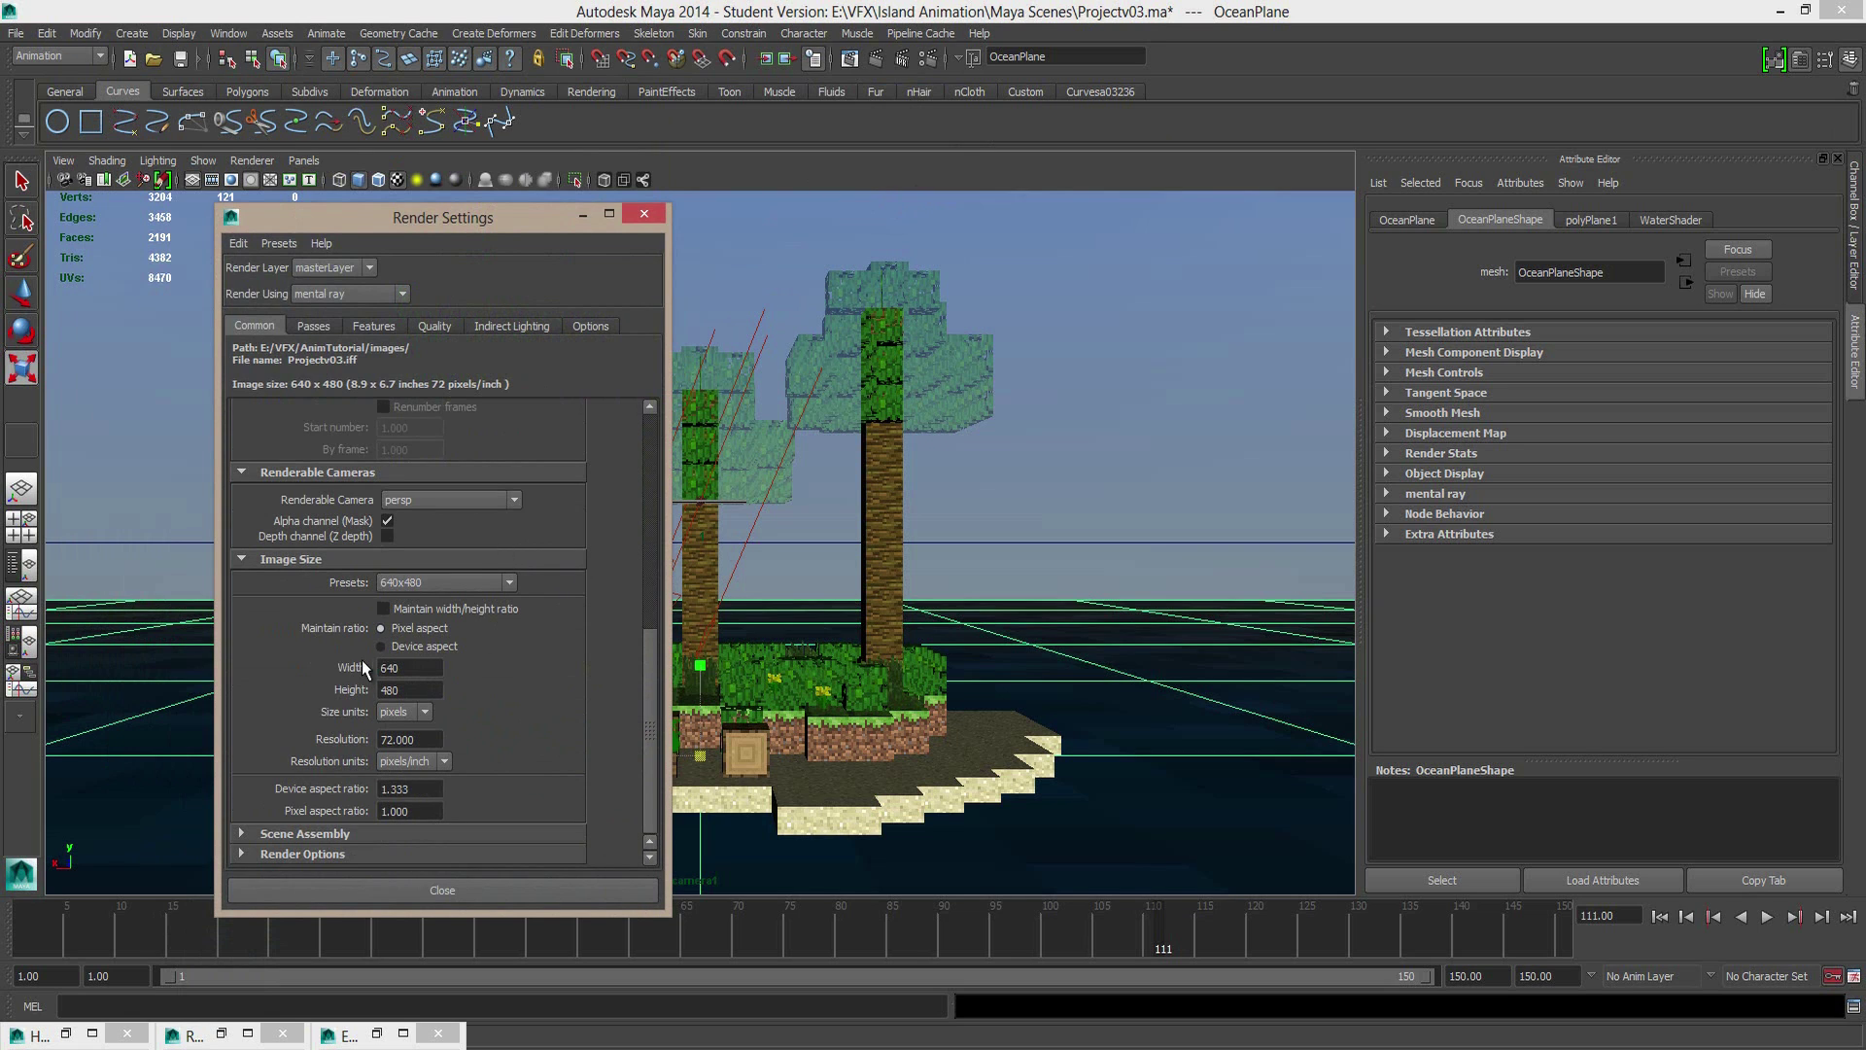
pyautogui.moveTo(407, 671); pyautogui.dragTo(384, 666)
pyautogui.write('1280')
pyautogui.press('Tab')
pyautogui.write('720')
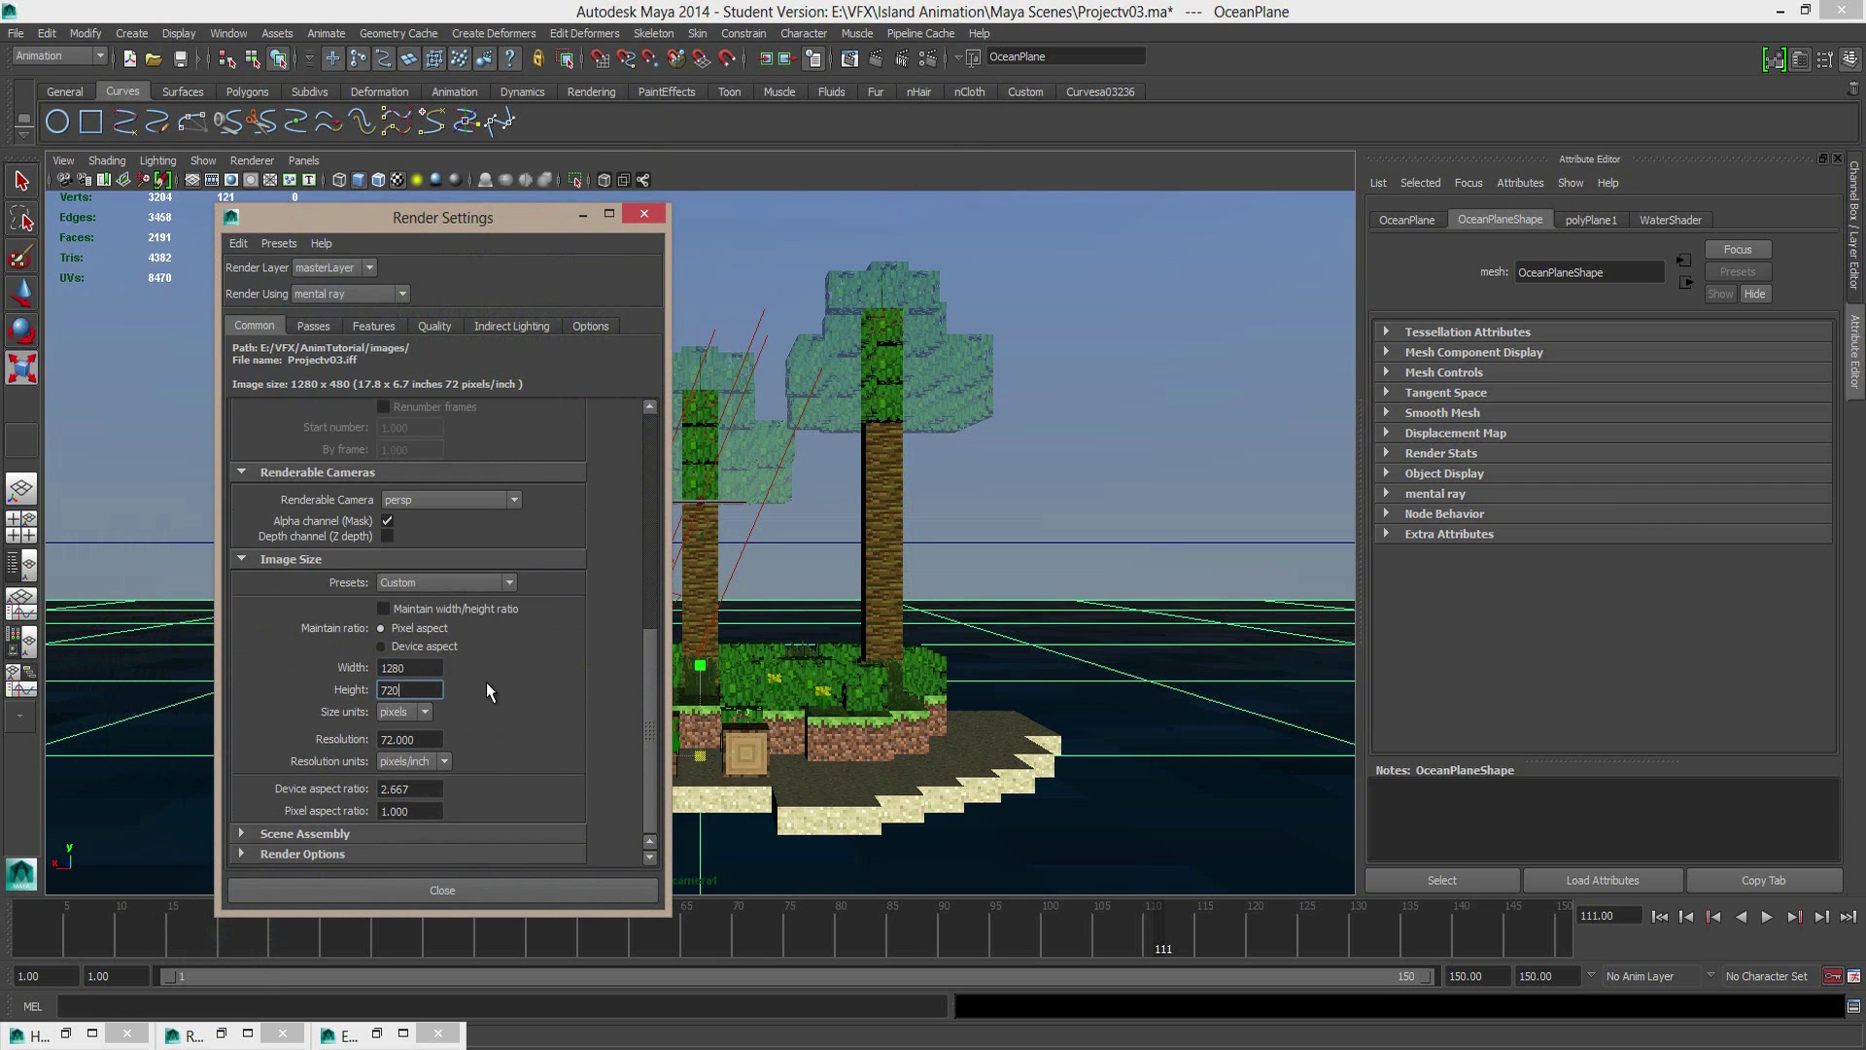
pyautogui.press('Return')
# Step: Set the render's image format to Targa (tga) and its frame/animation extension to name#.ext
pyautogui.scroll(8, 509, 686)
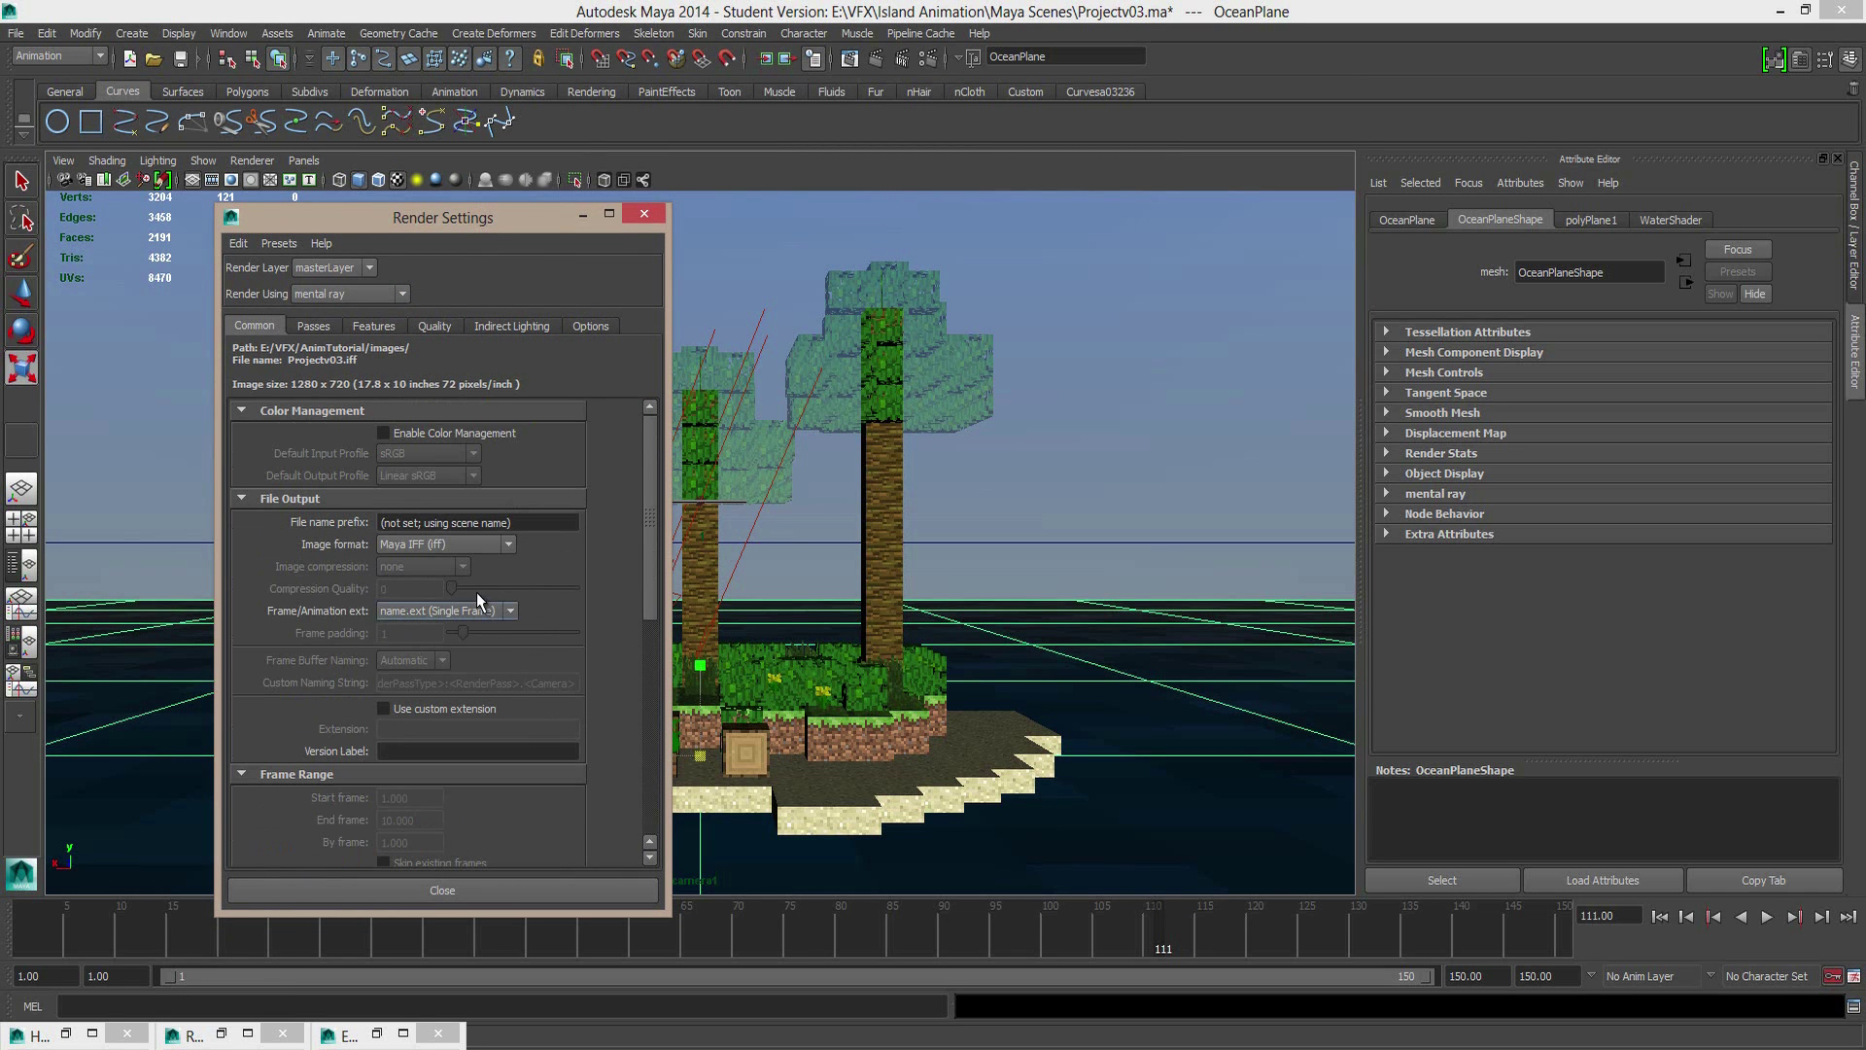
pyautogui.click(442, 544)
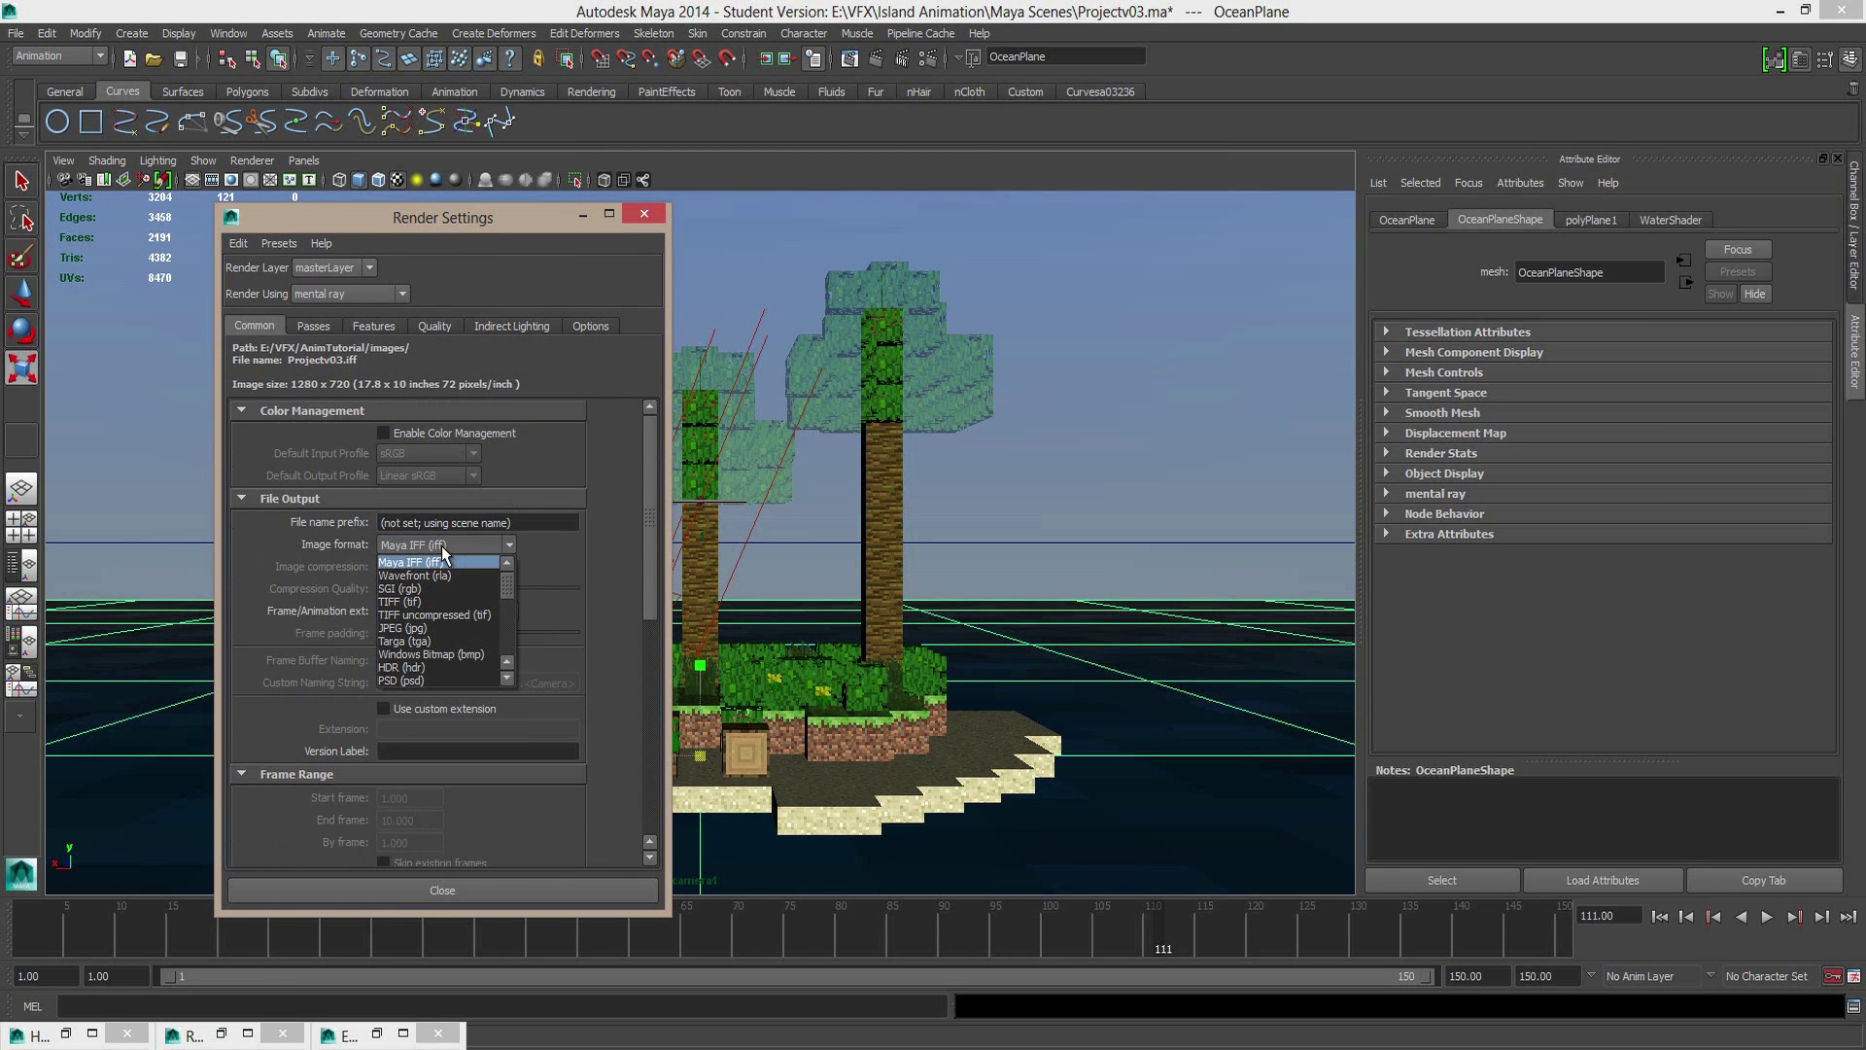
pyautogui.scroll(-2, 509, 586)
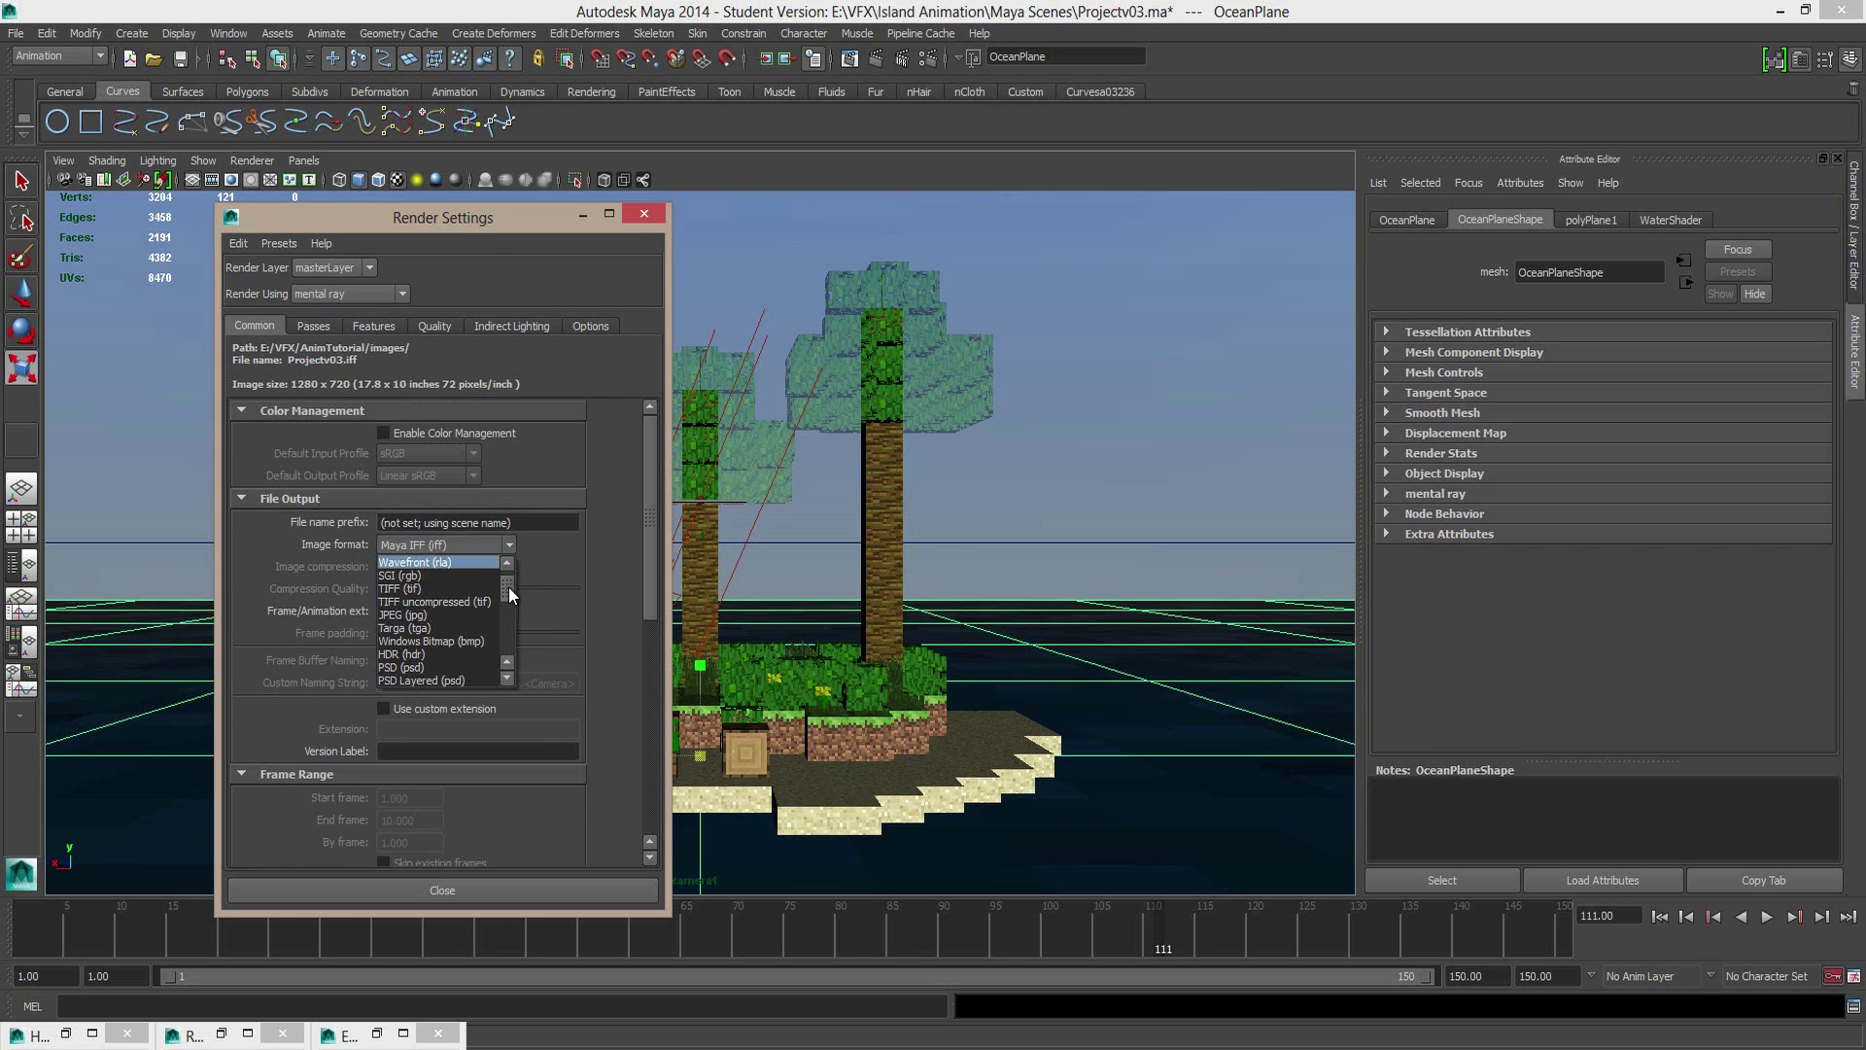
pyautogui.moveTo(507, 591); pyautogui.dragTo(438, 589)
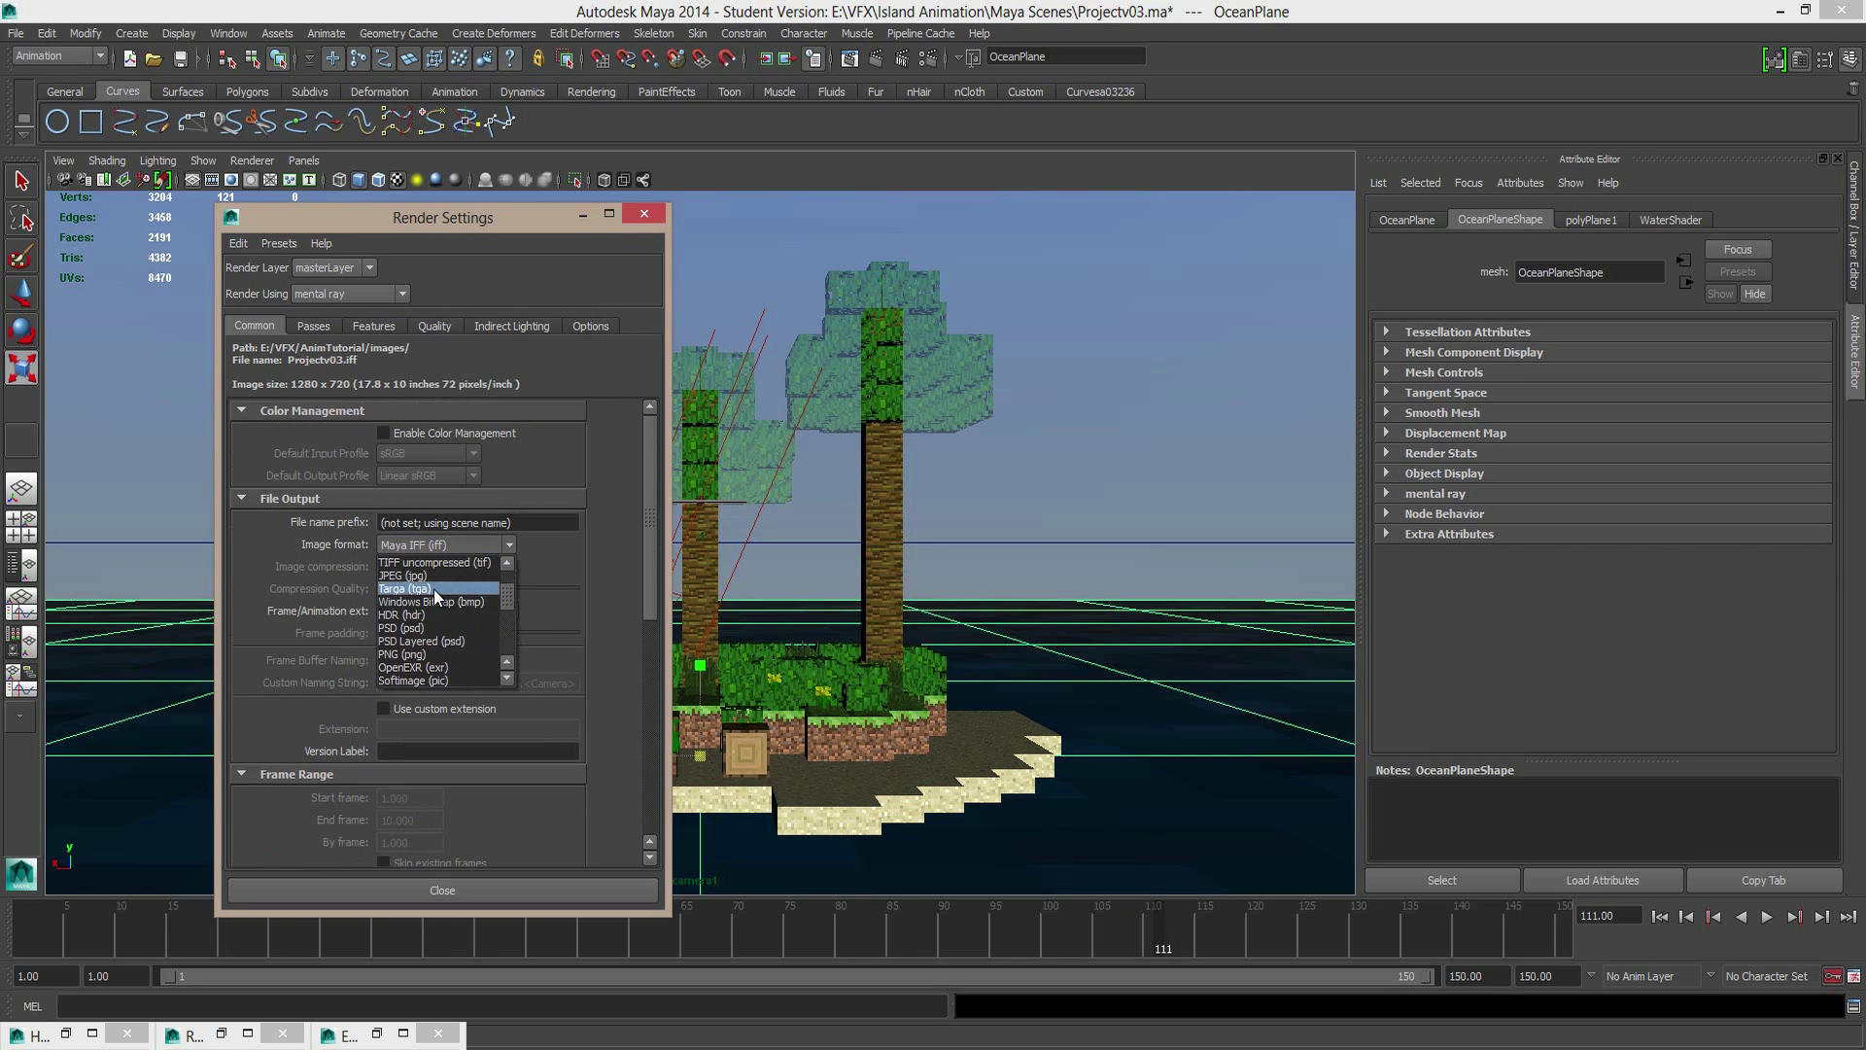
pyautogui.click(434, 588)
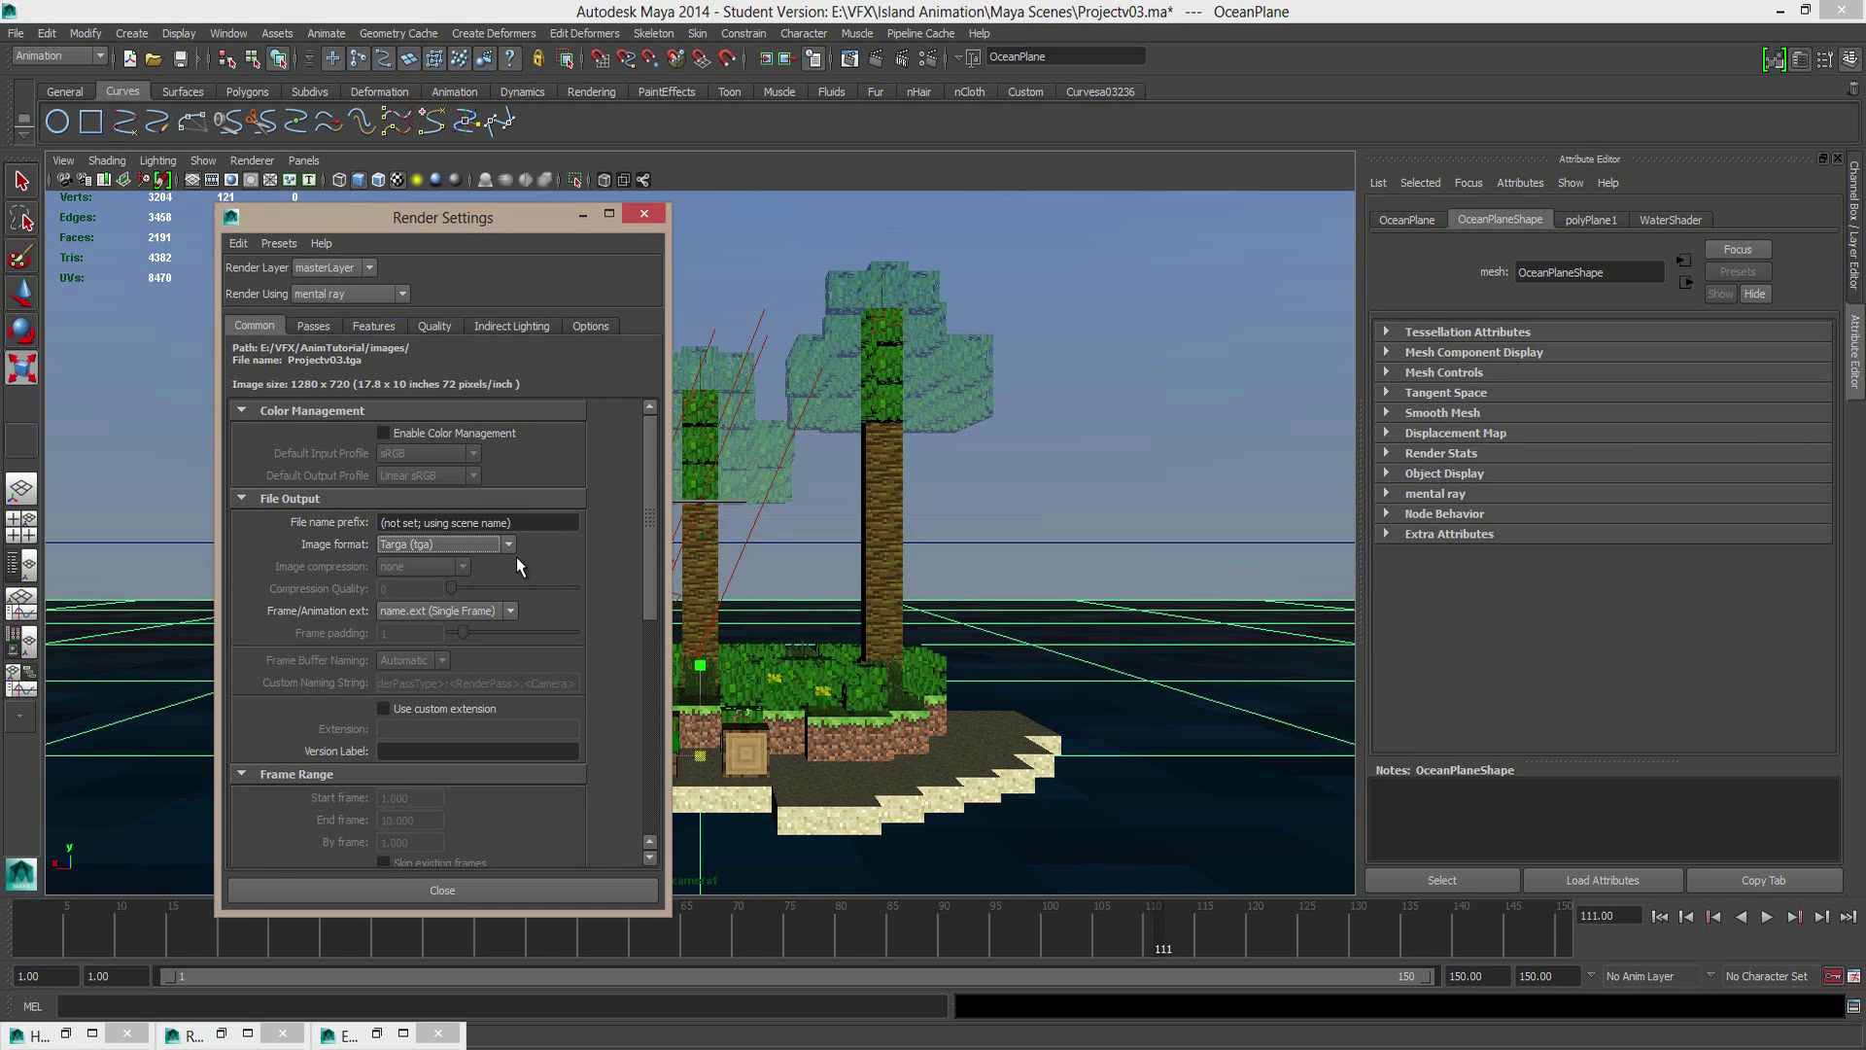
pyautogui.click(433, 609)
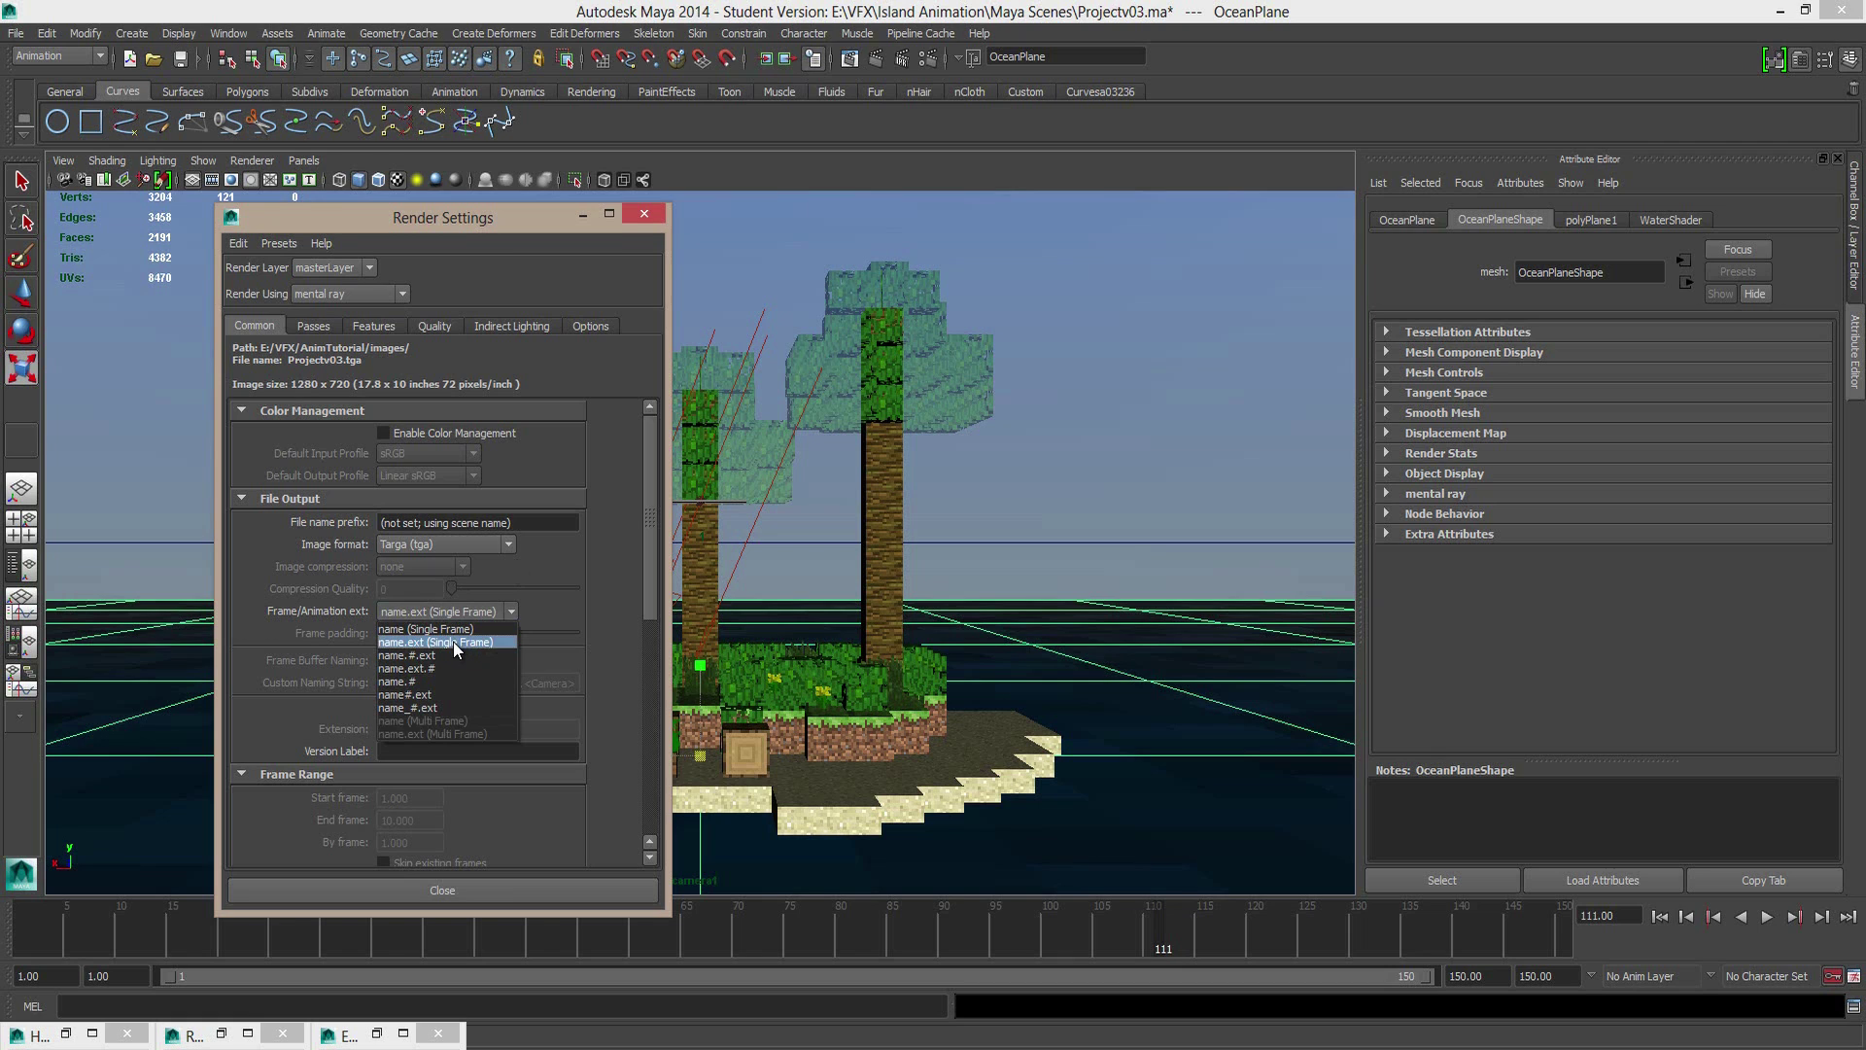
pyautogui.click(424, 694)
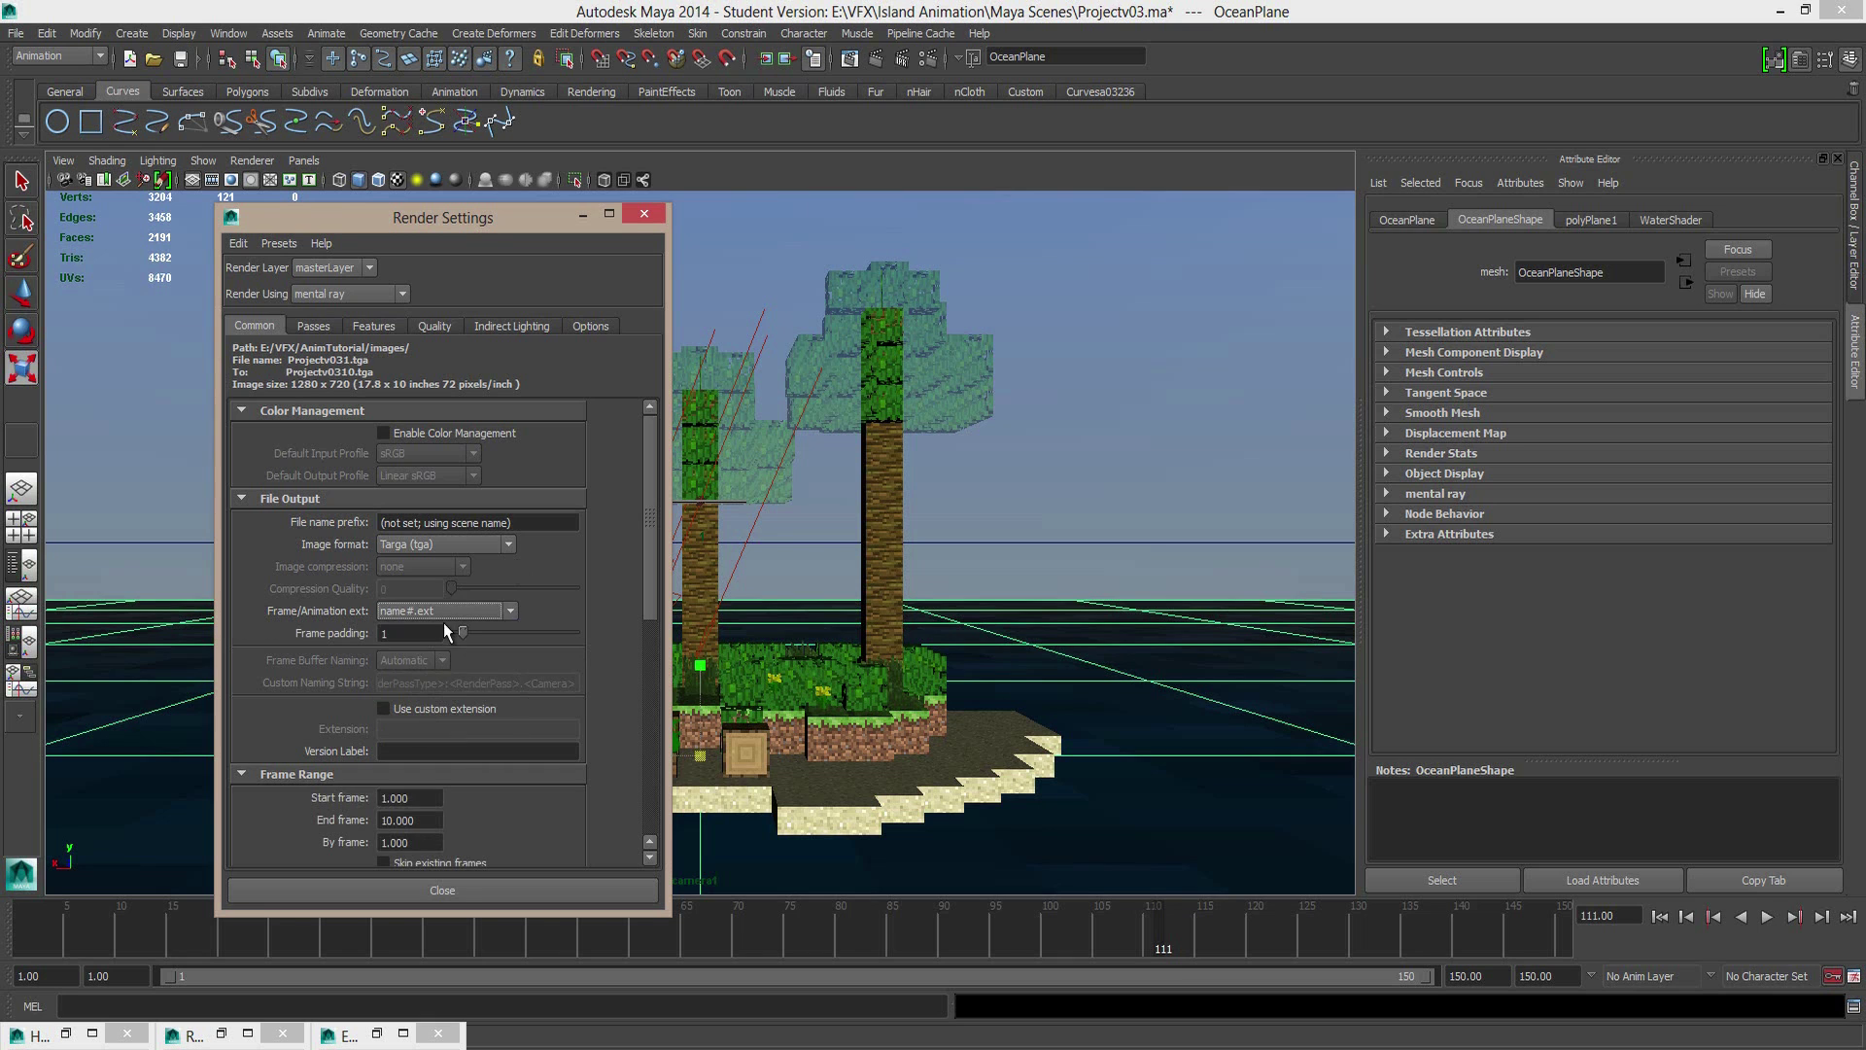
# Step: Set the end frame of the render's frame range to 150
pyautogui.moveTo(646, 504); pyautogui.dragTo(655, 600)
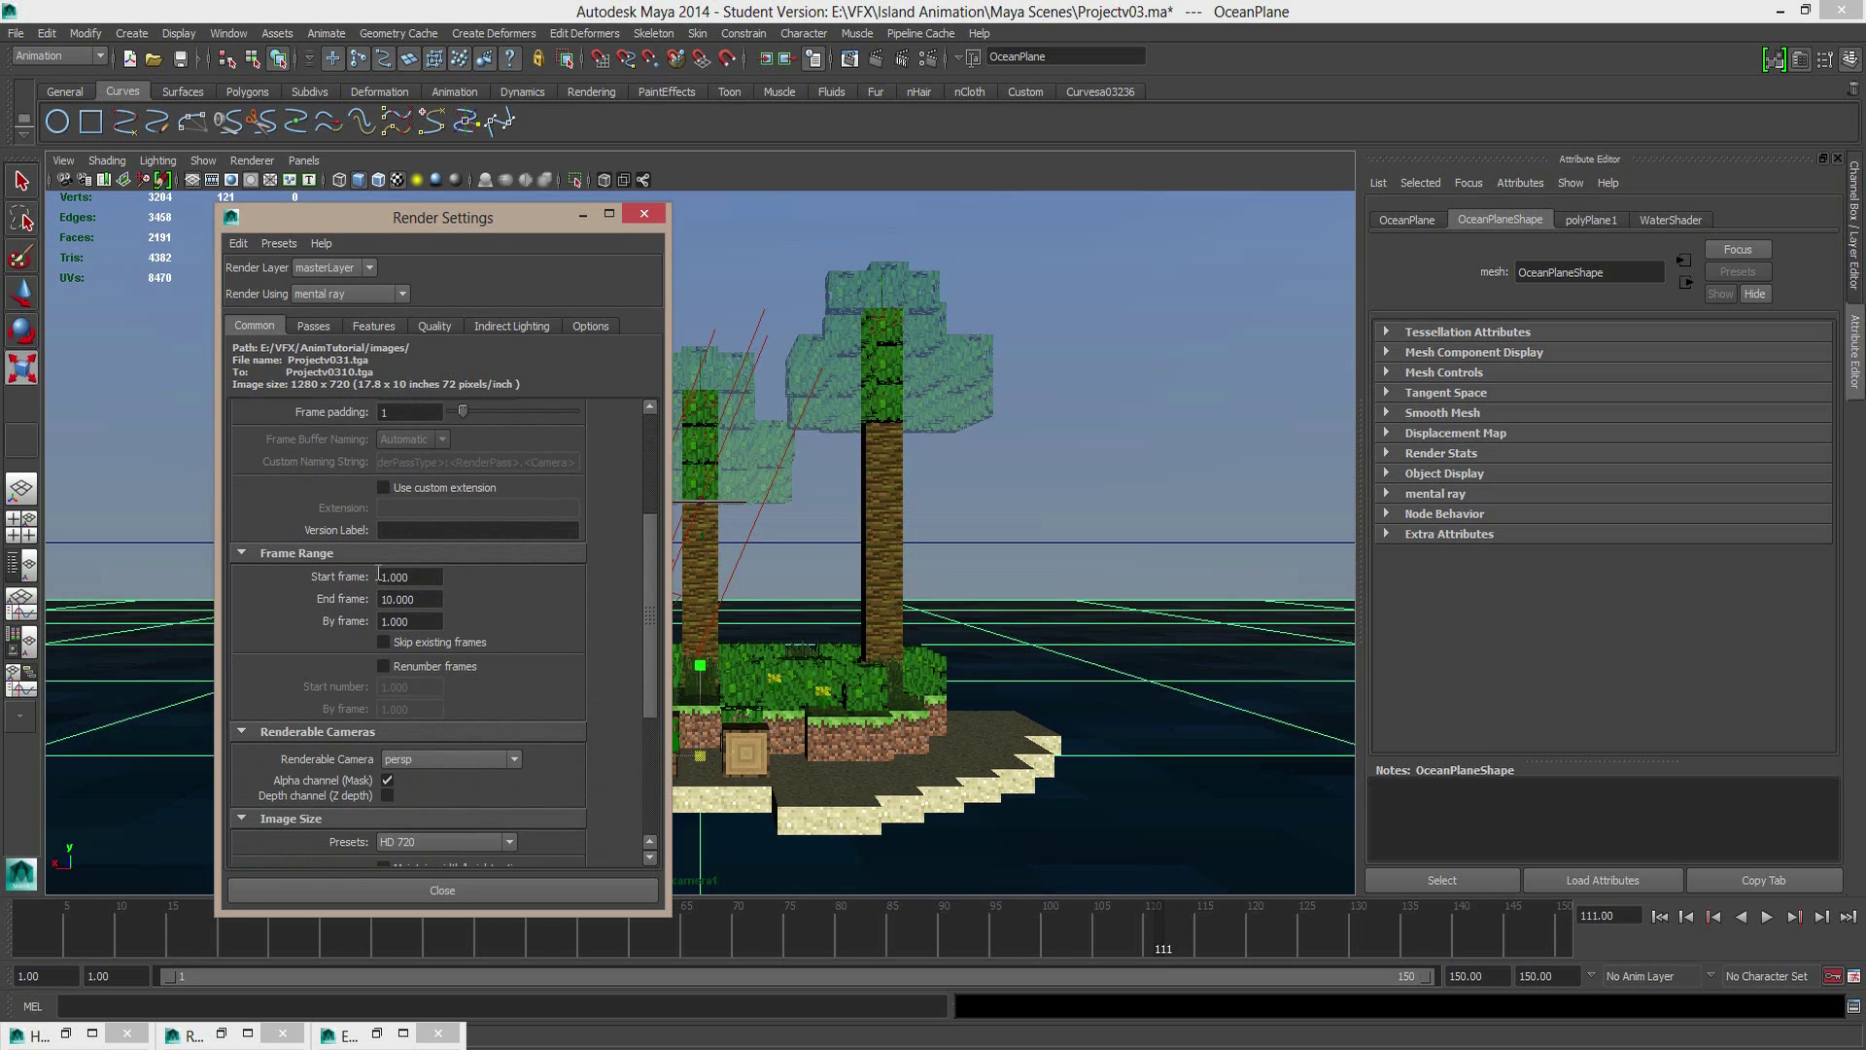
pyautogui.moveTo(434, 600); pyautogui.dragTo(379, 599)
pyautogui.write('150')
pyautogui.press('Return')
# Step: Choose camera1 as the renderable camera
pyautogui.moveTo(651, 561); pyautogui.dragTo(621, 616)
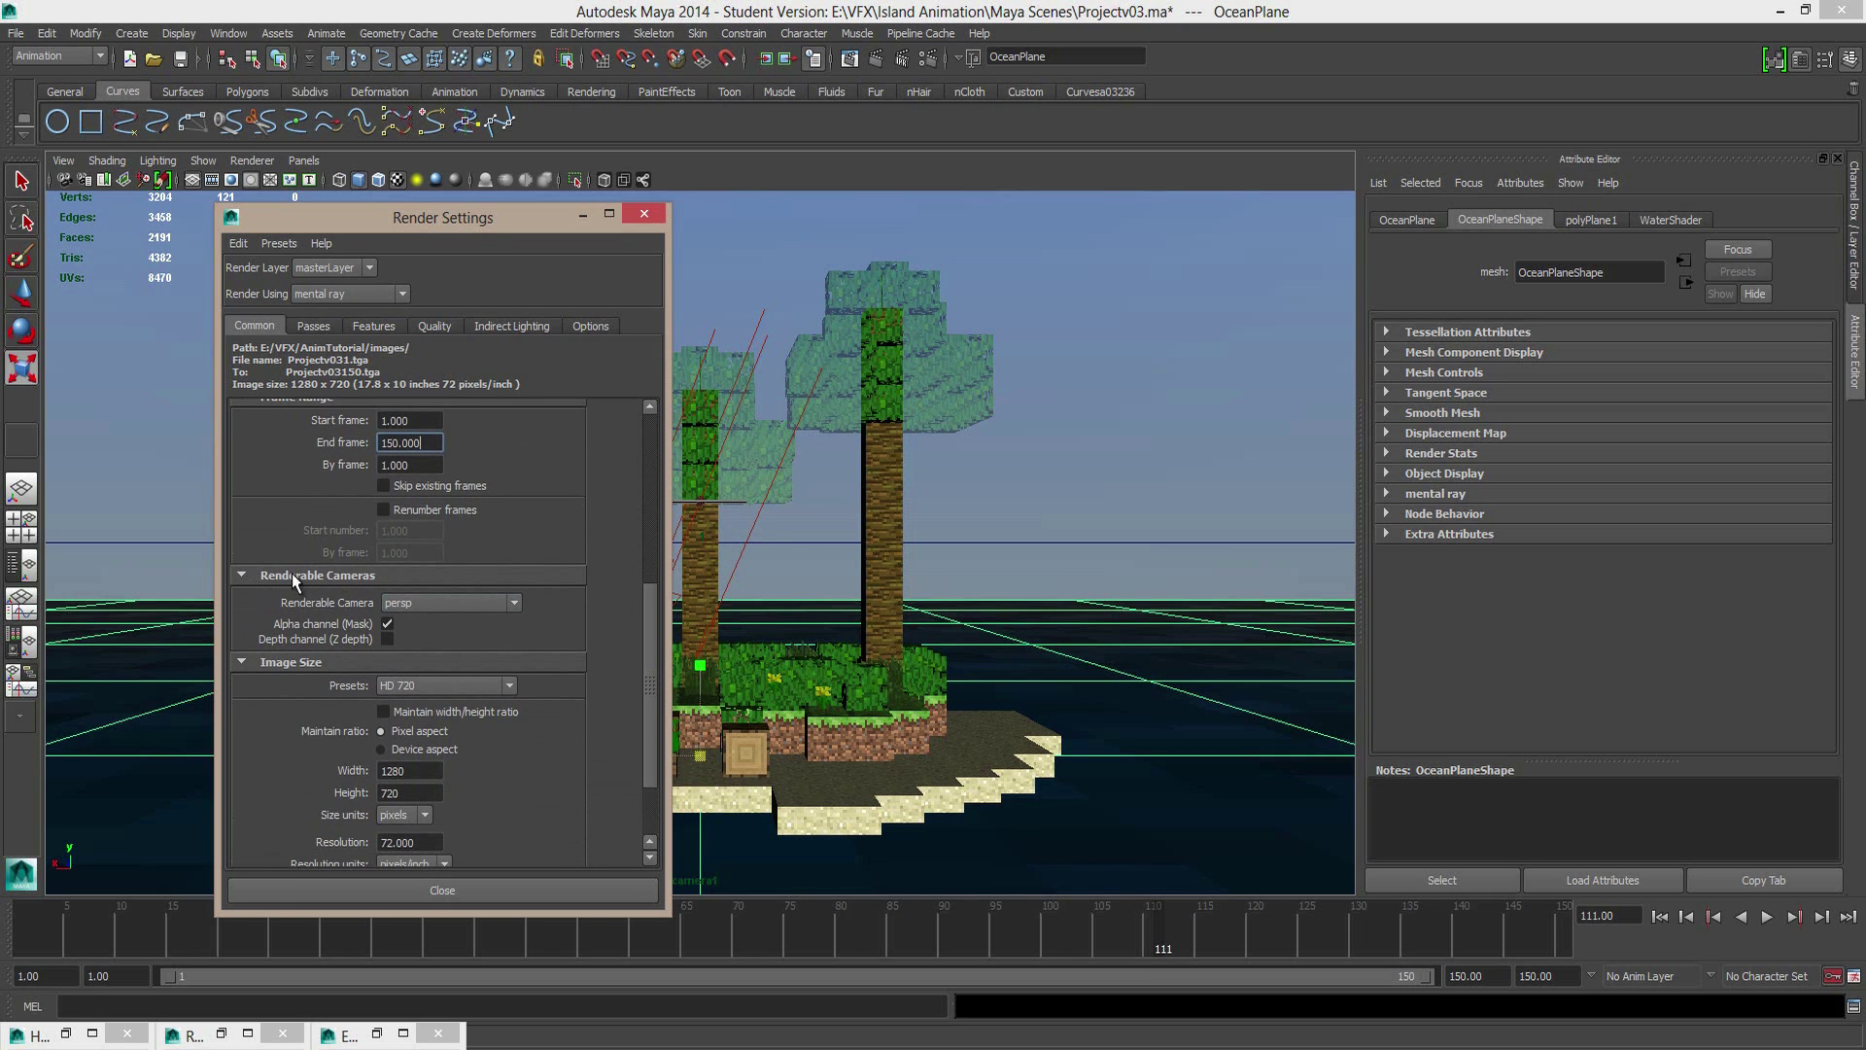
pyautogui.click(417, 604)
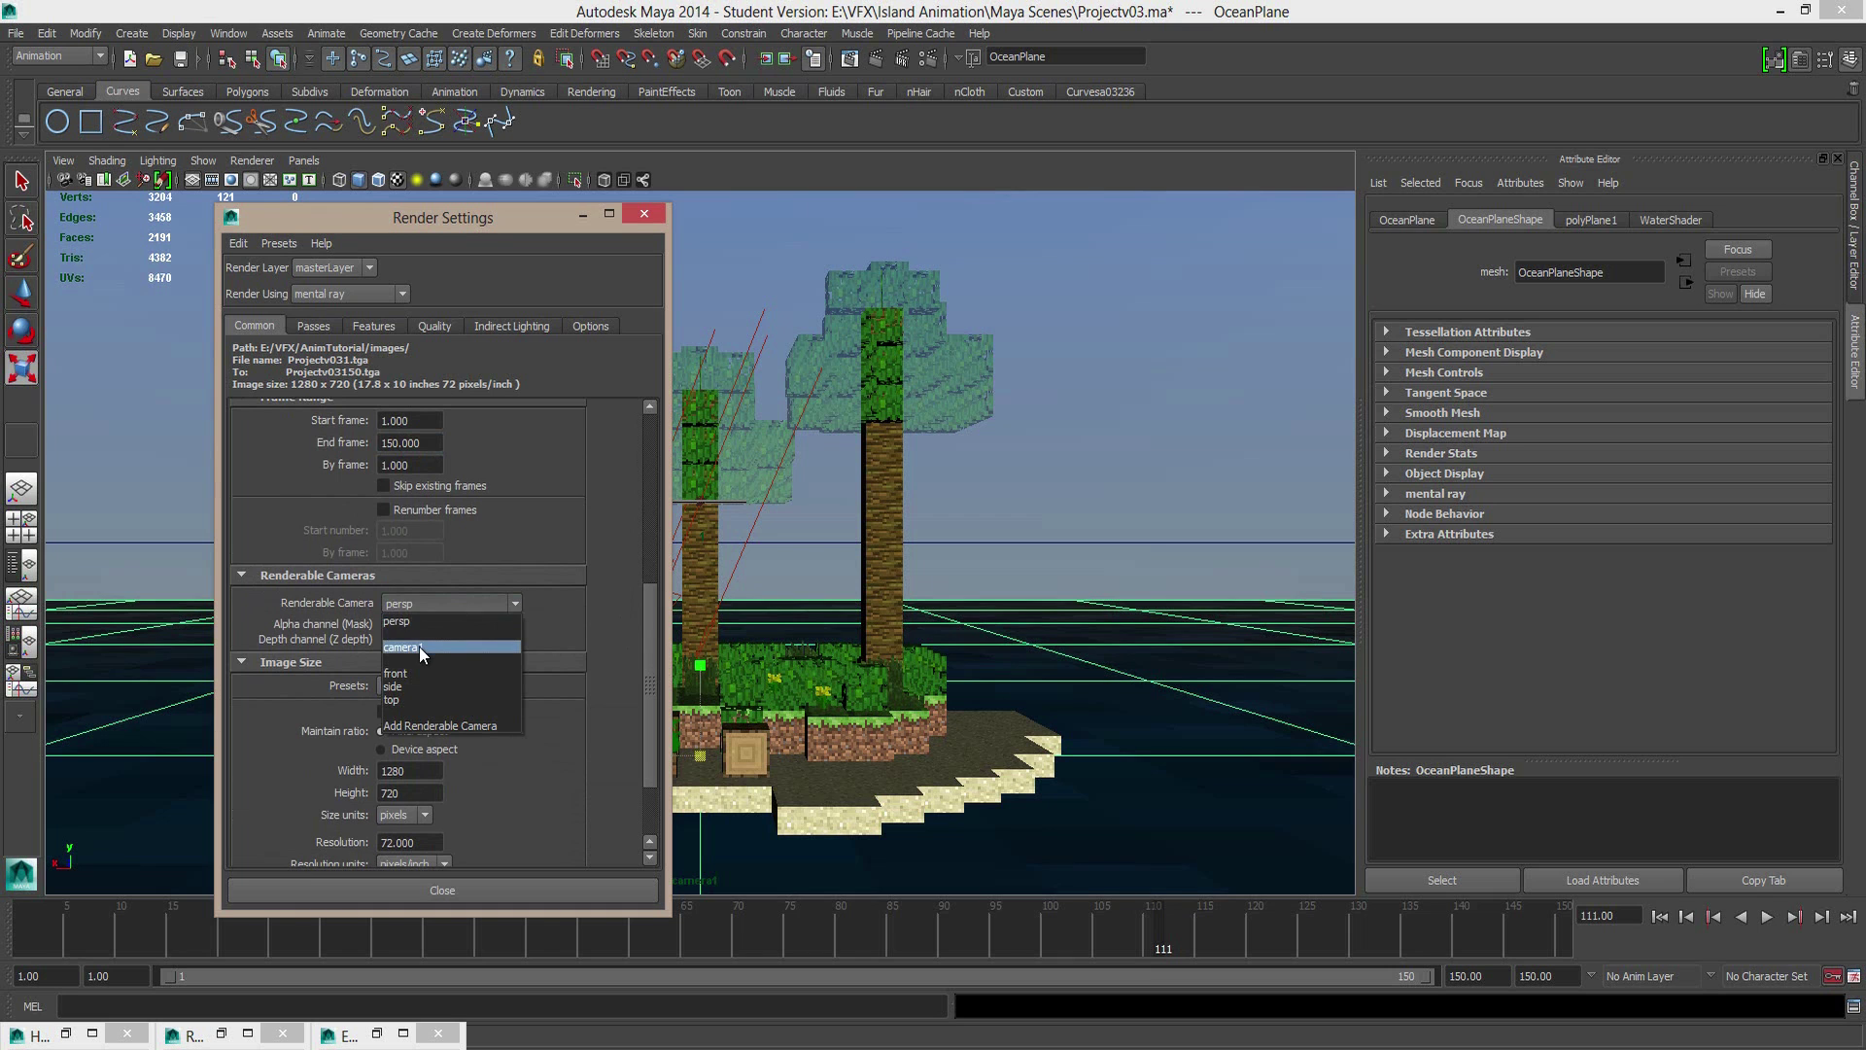
pyautogui.click(418, 646)
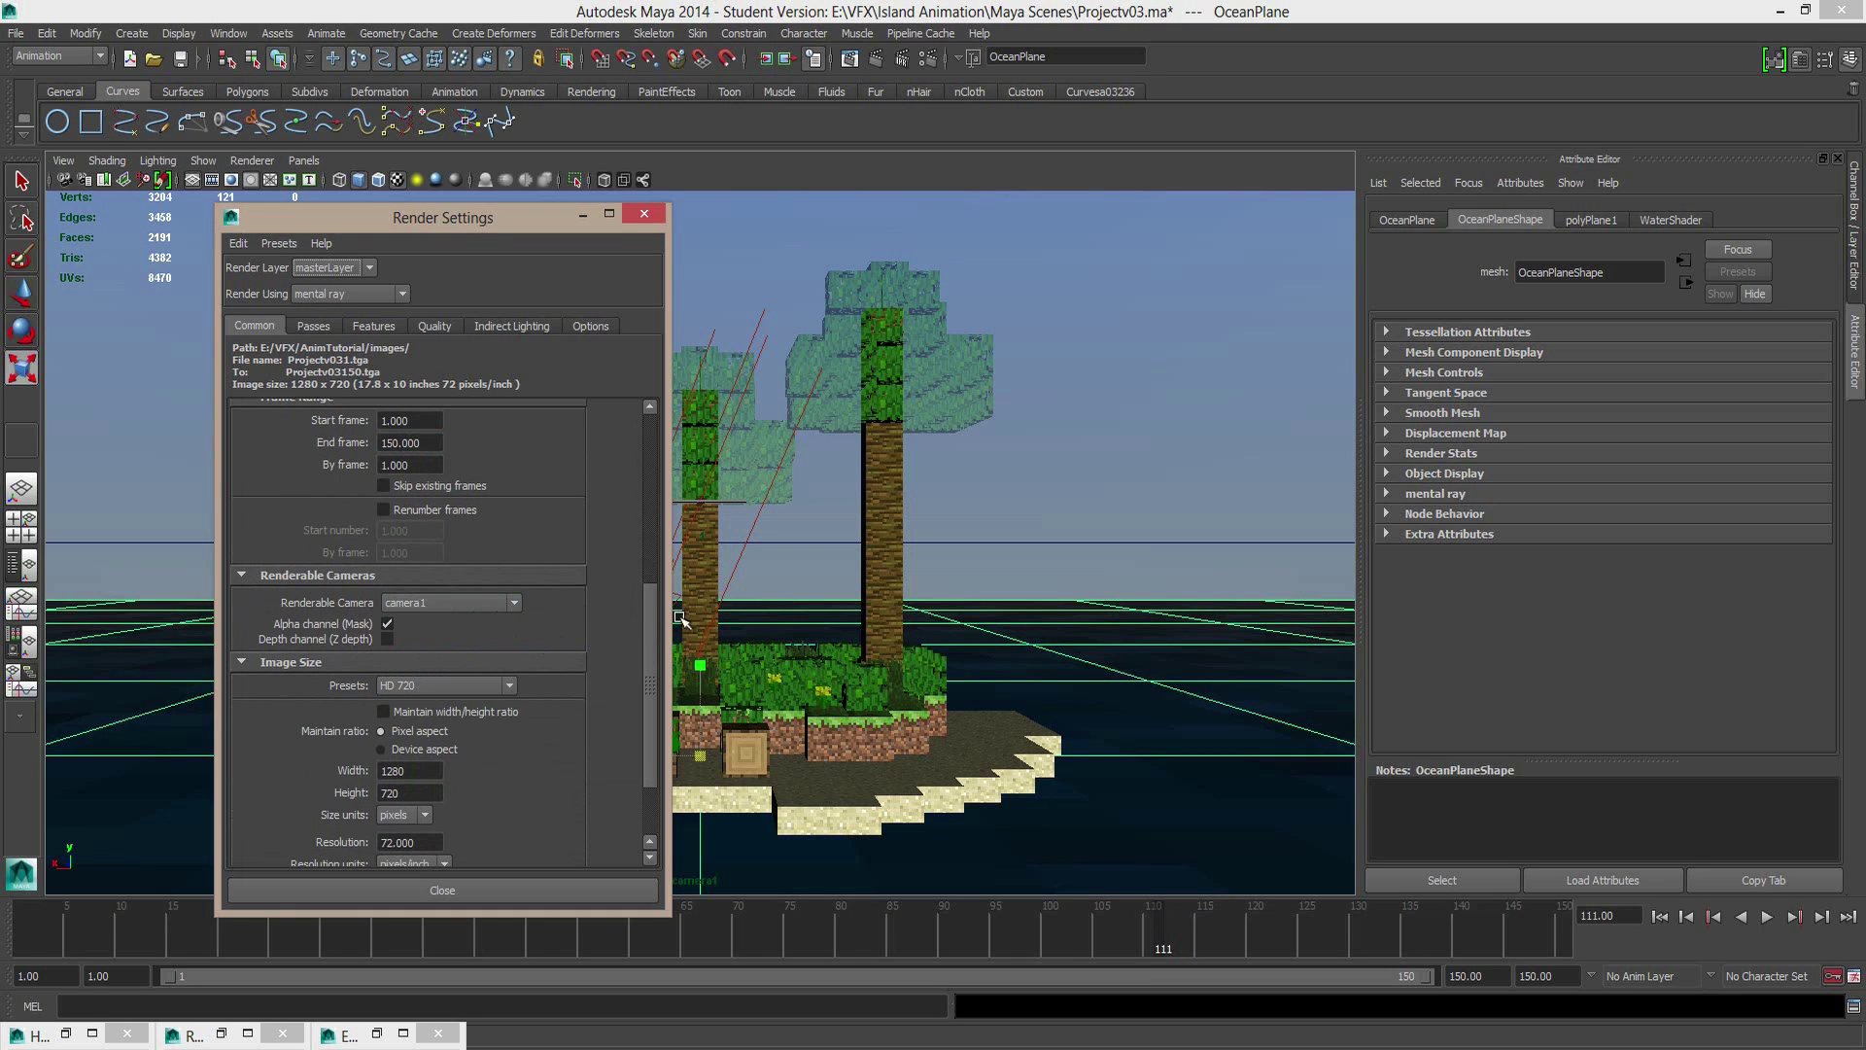
# Step: Review the render's file output, indirect lighting and sampling quality settings, and minimize the render settings
pyautogui.moveTo(649, 624); pyautogui.dragTo(668, 442)
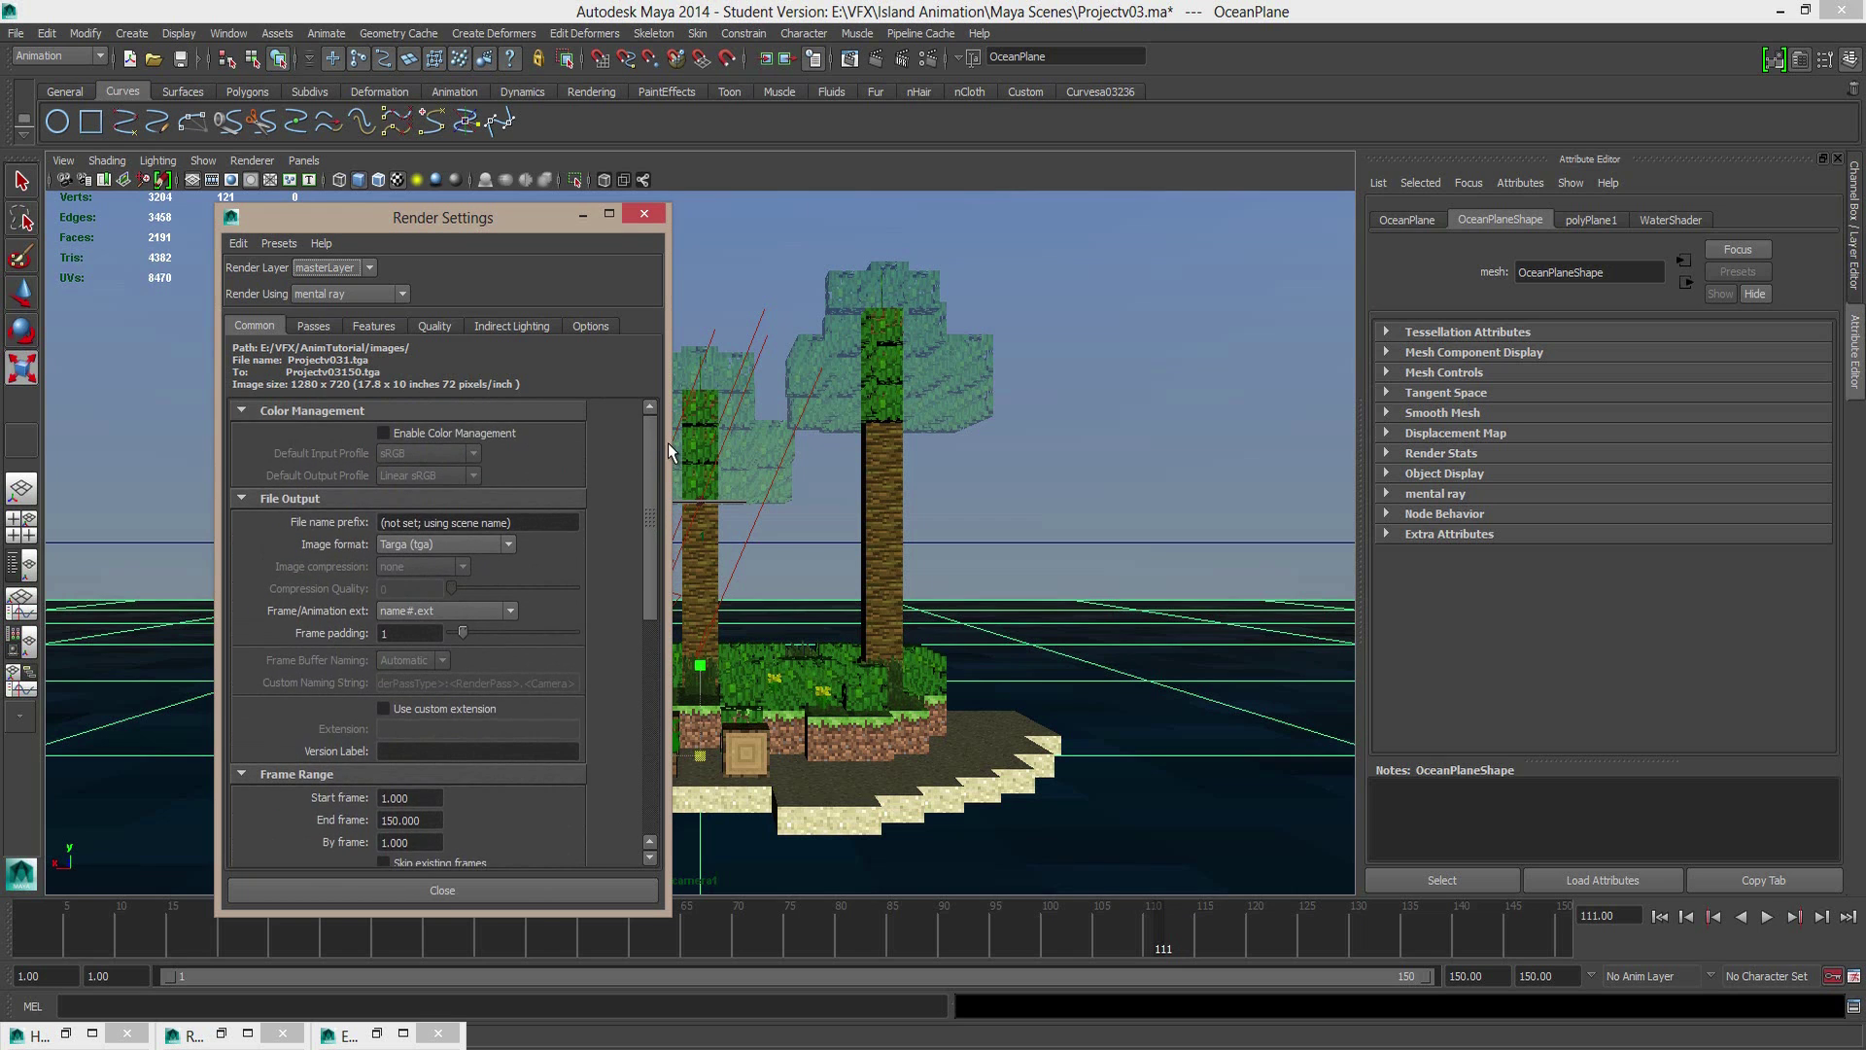
pyautogui.click(496, 323)
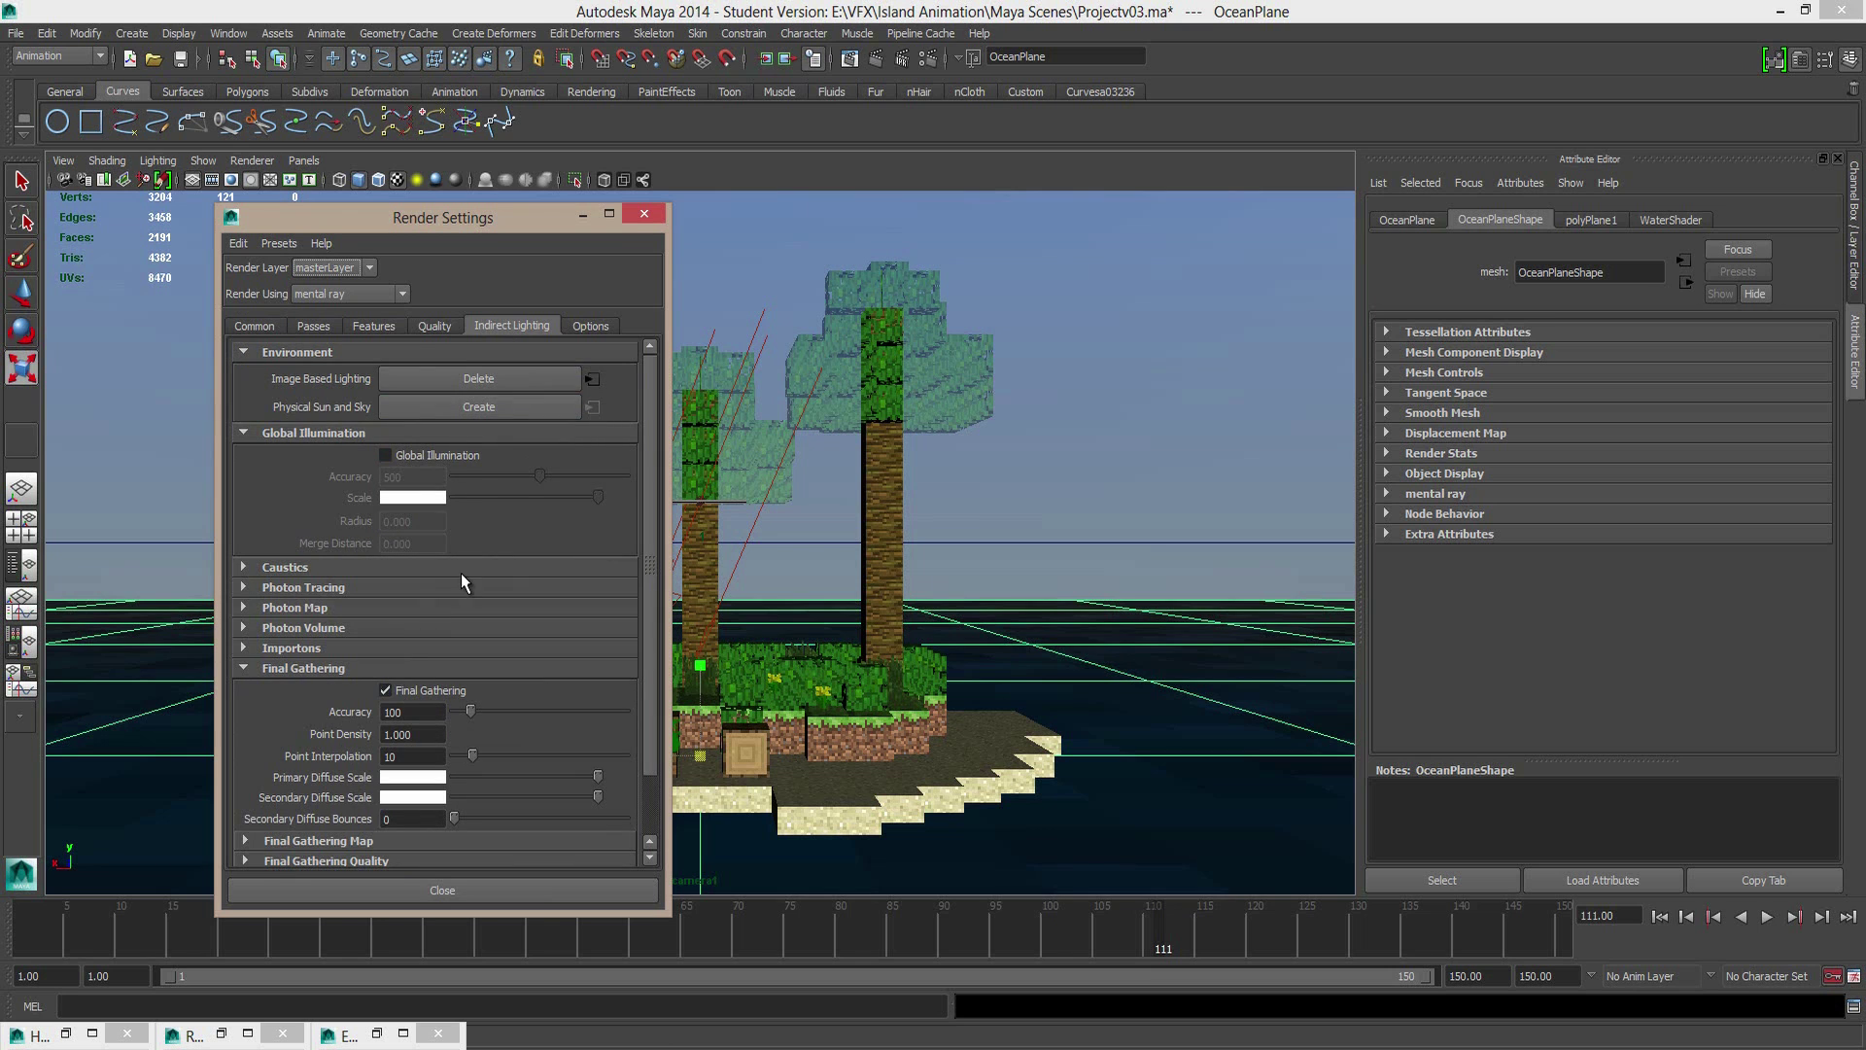
pyautogui.click(424, 327)
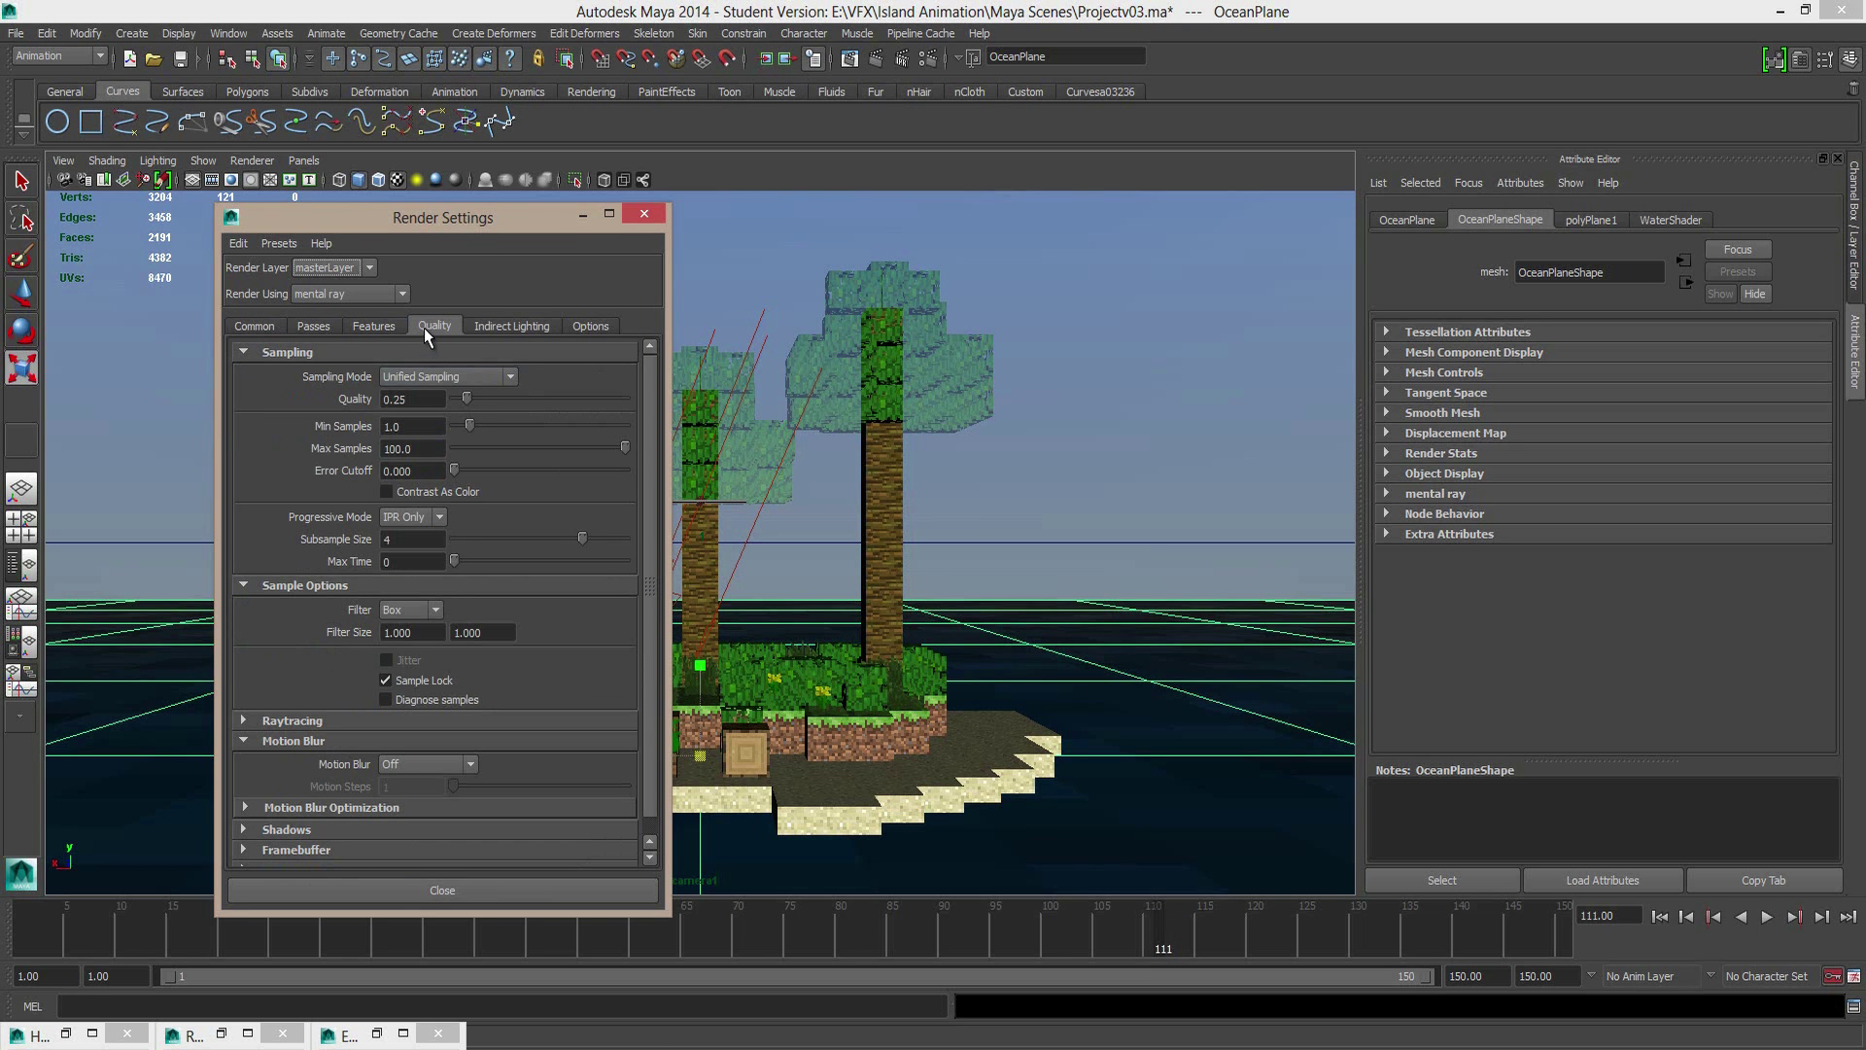
pyautogui.click(255, 325)
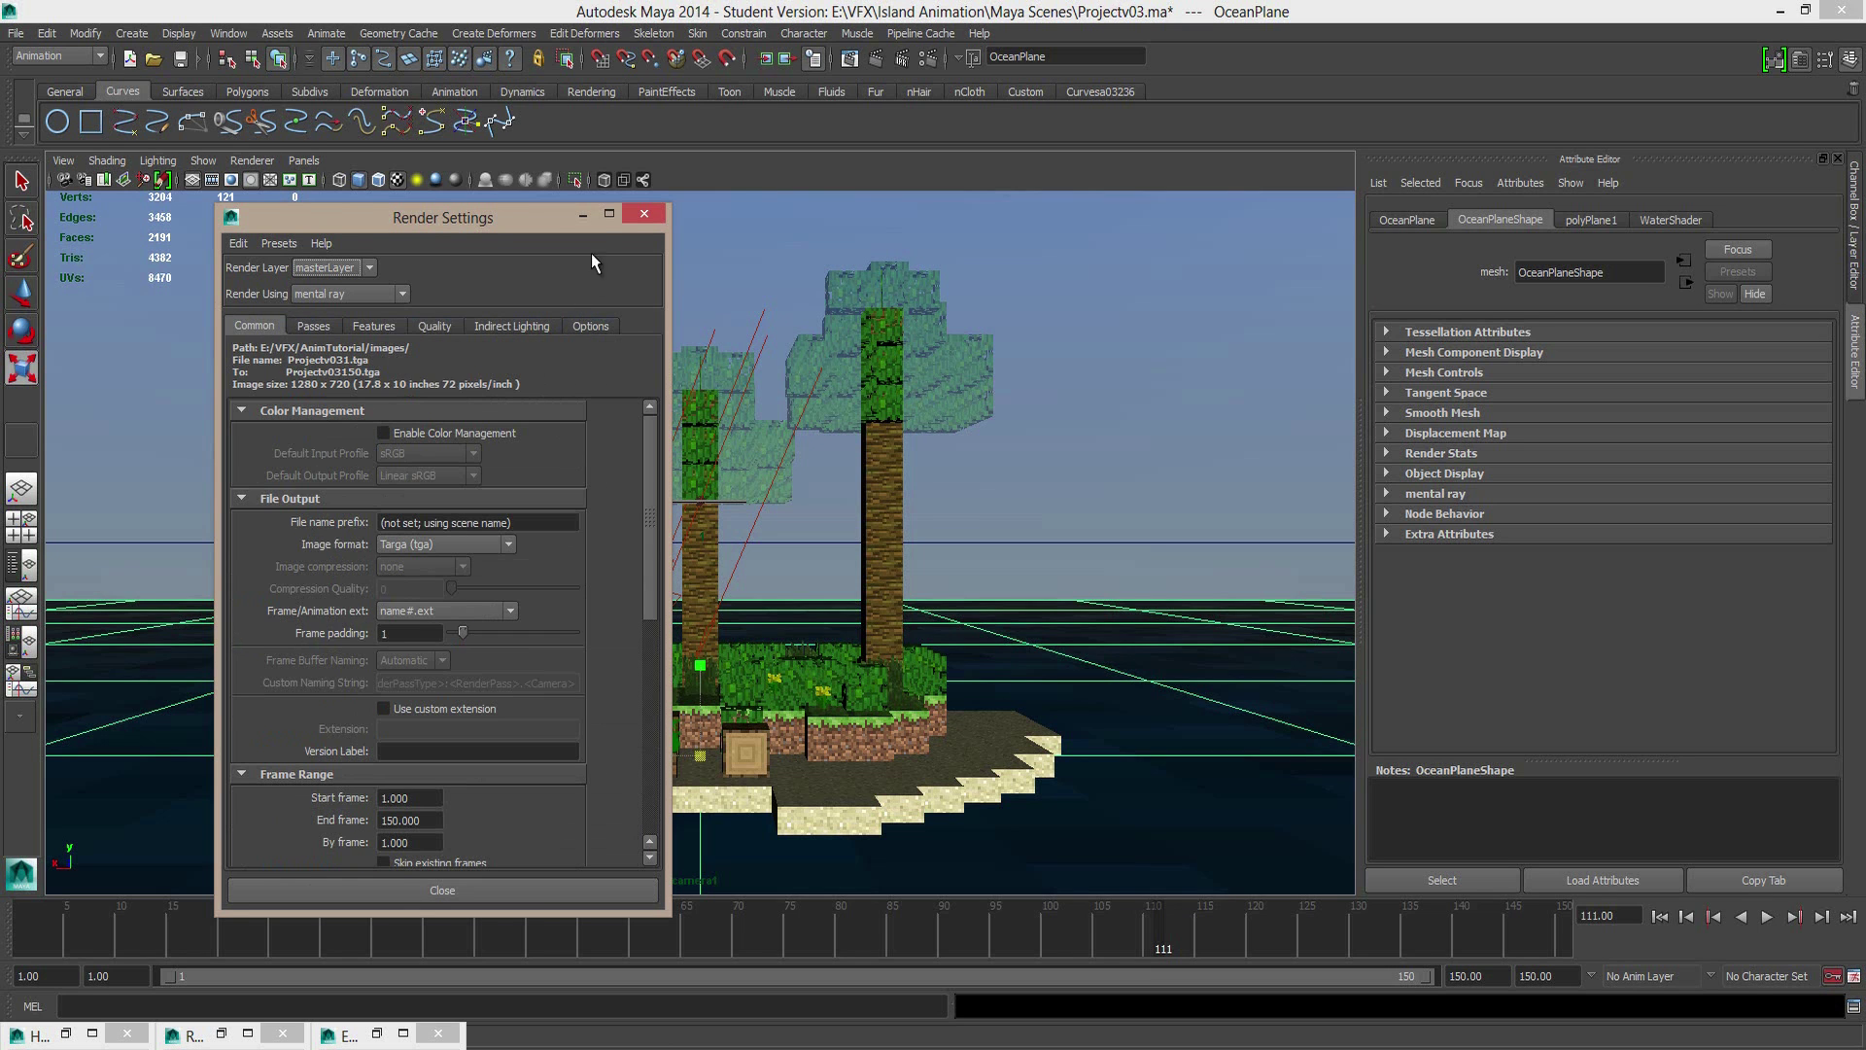
pyautogui.click(583, 213)
# Step: Test-render frame 111 at the new 1280 x 720 size and enlarge the render window to inspect it
pyautogui.click(875, 61)
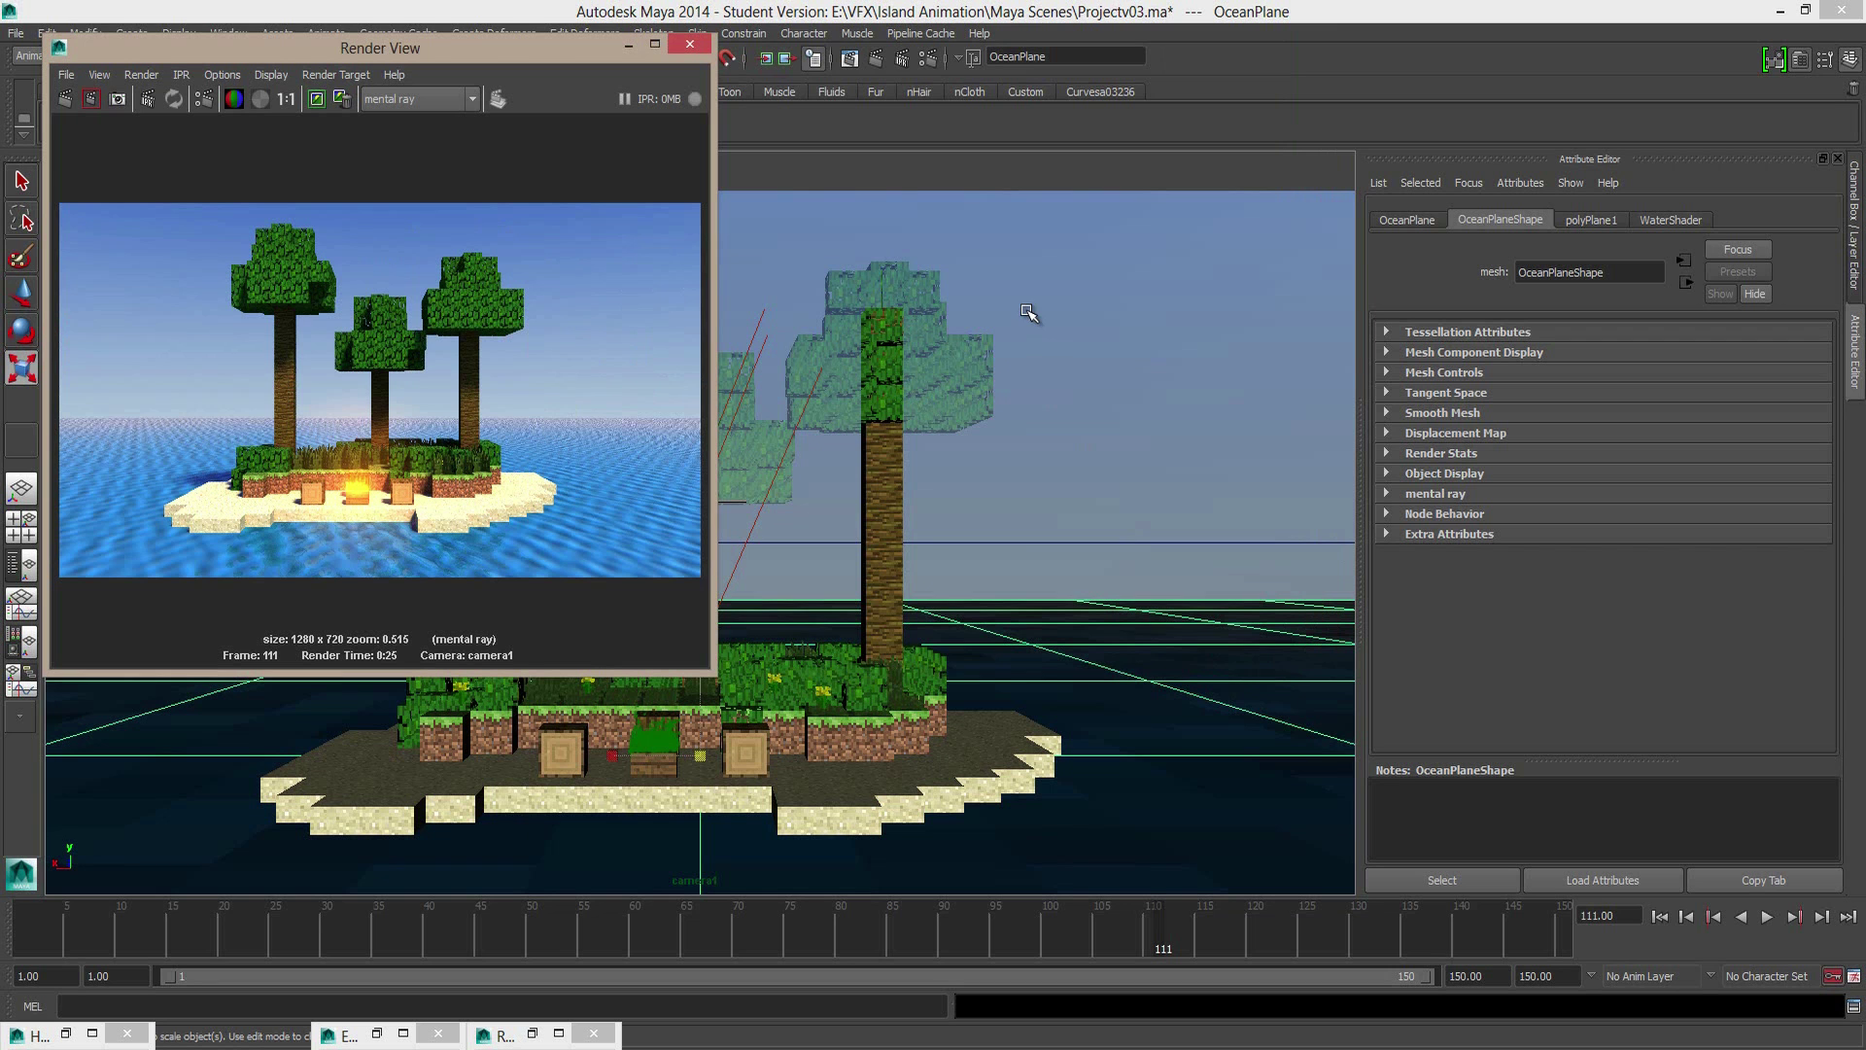
pyautogui.moveTo(716, 273); pyautogui.dragTo(1169, 283)
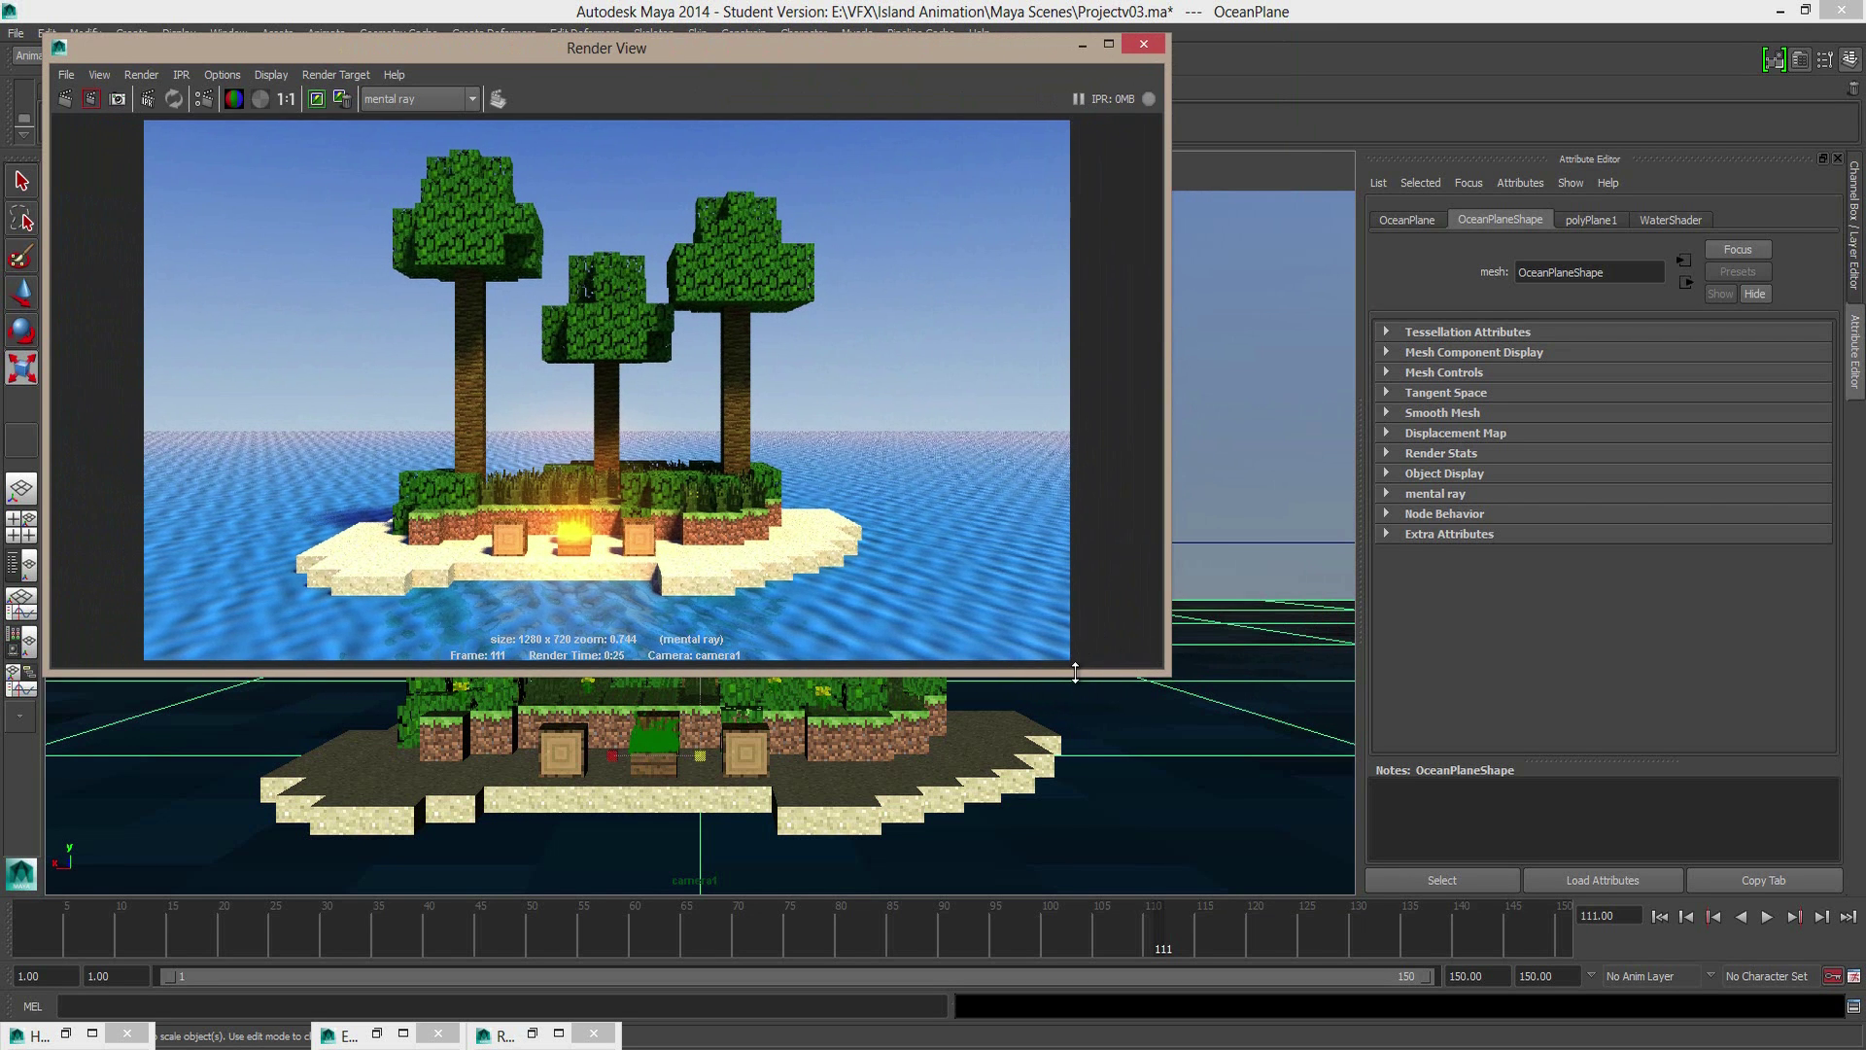
pyautogui.moveTo(1075, 672); pyautogui.dragTo(1077, 780)
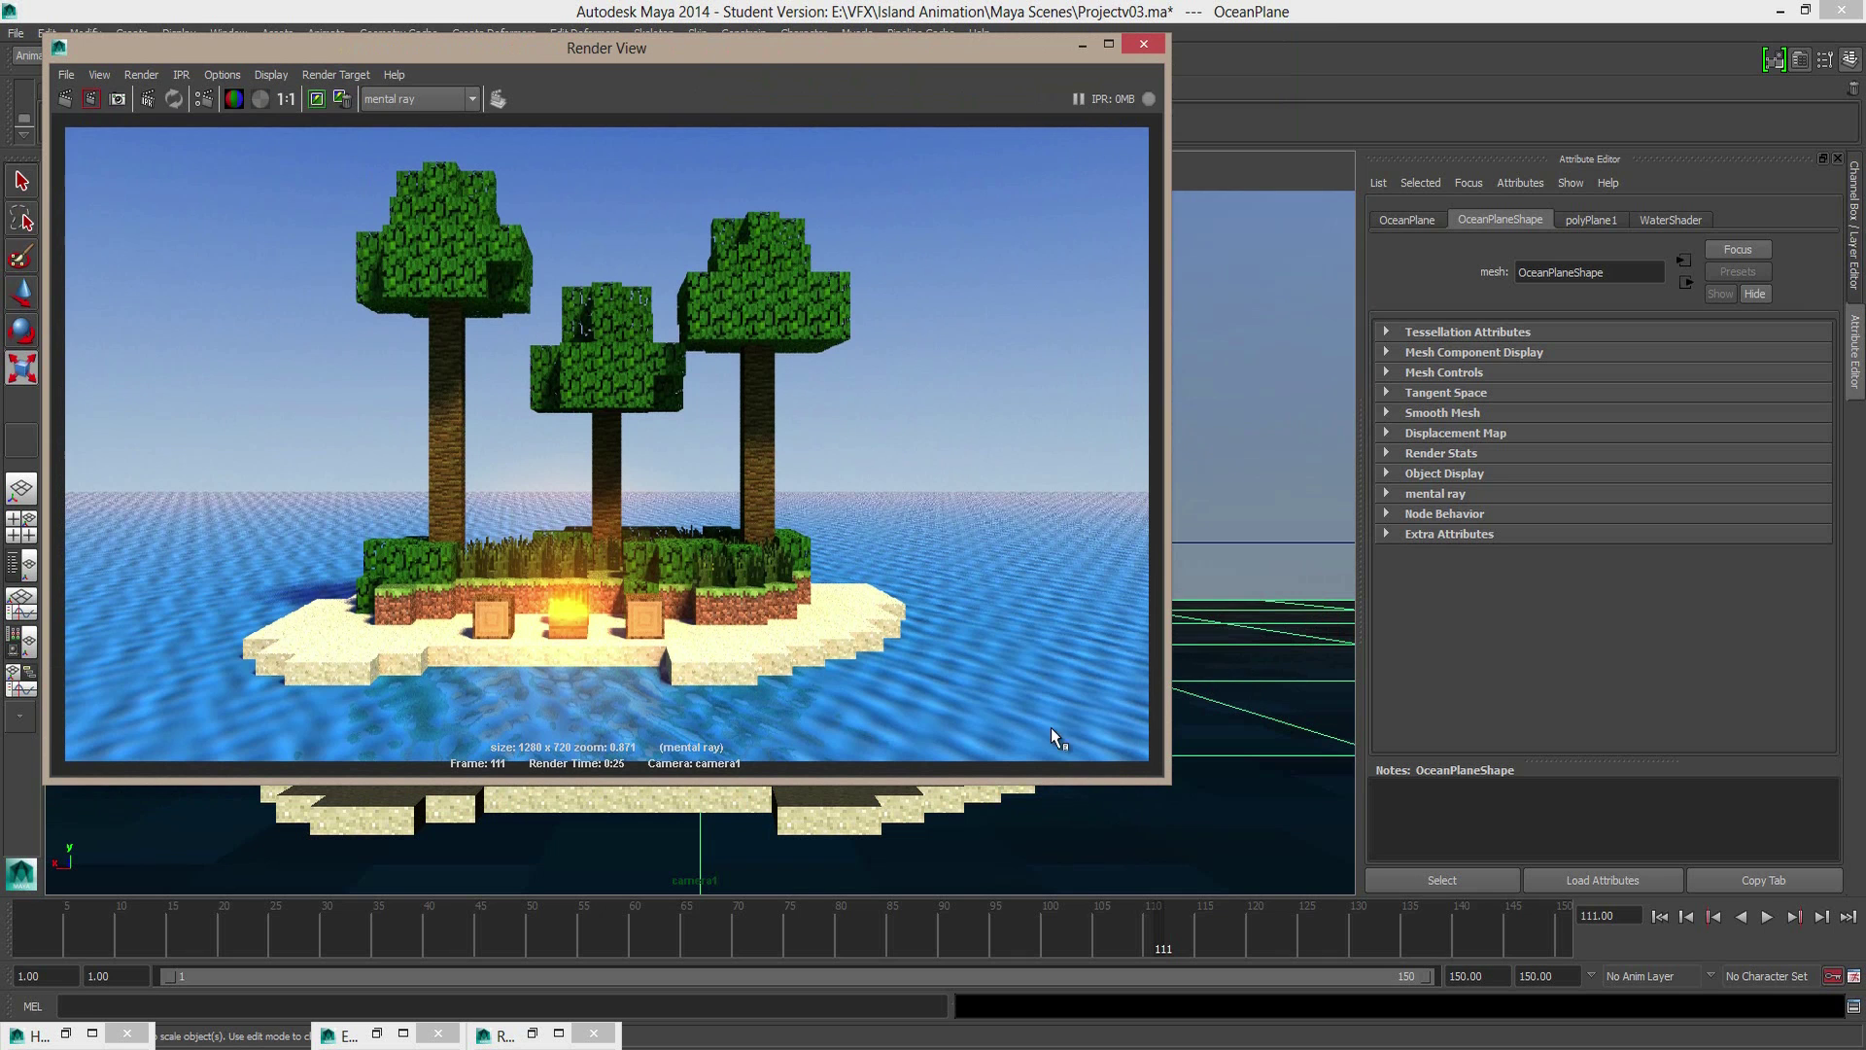
# Step: Enlarge the render window to inspect the 1280 x 720 test frame in full, and close it
pyautogui.moveTo(1167, 776); pyautogui.dragTo(1544, 958)
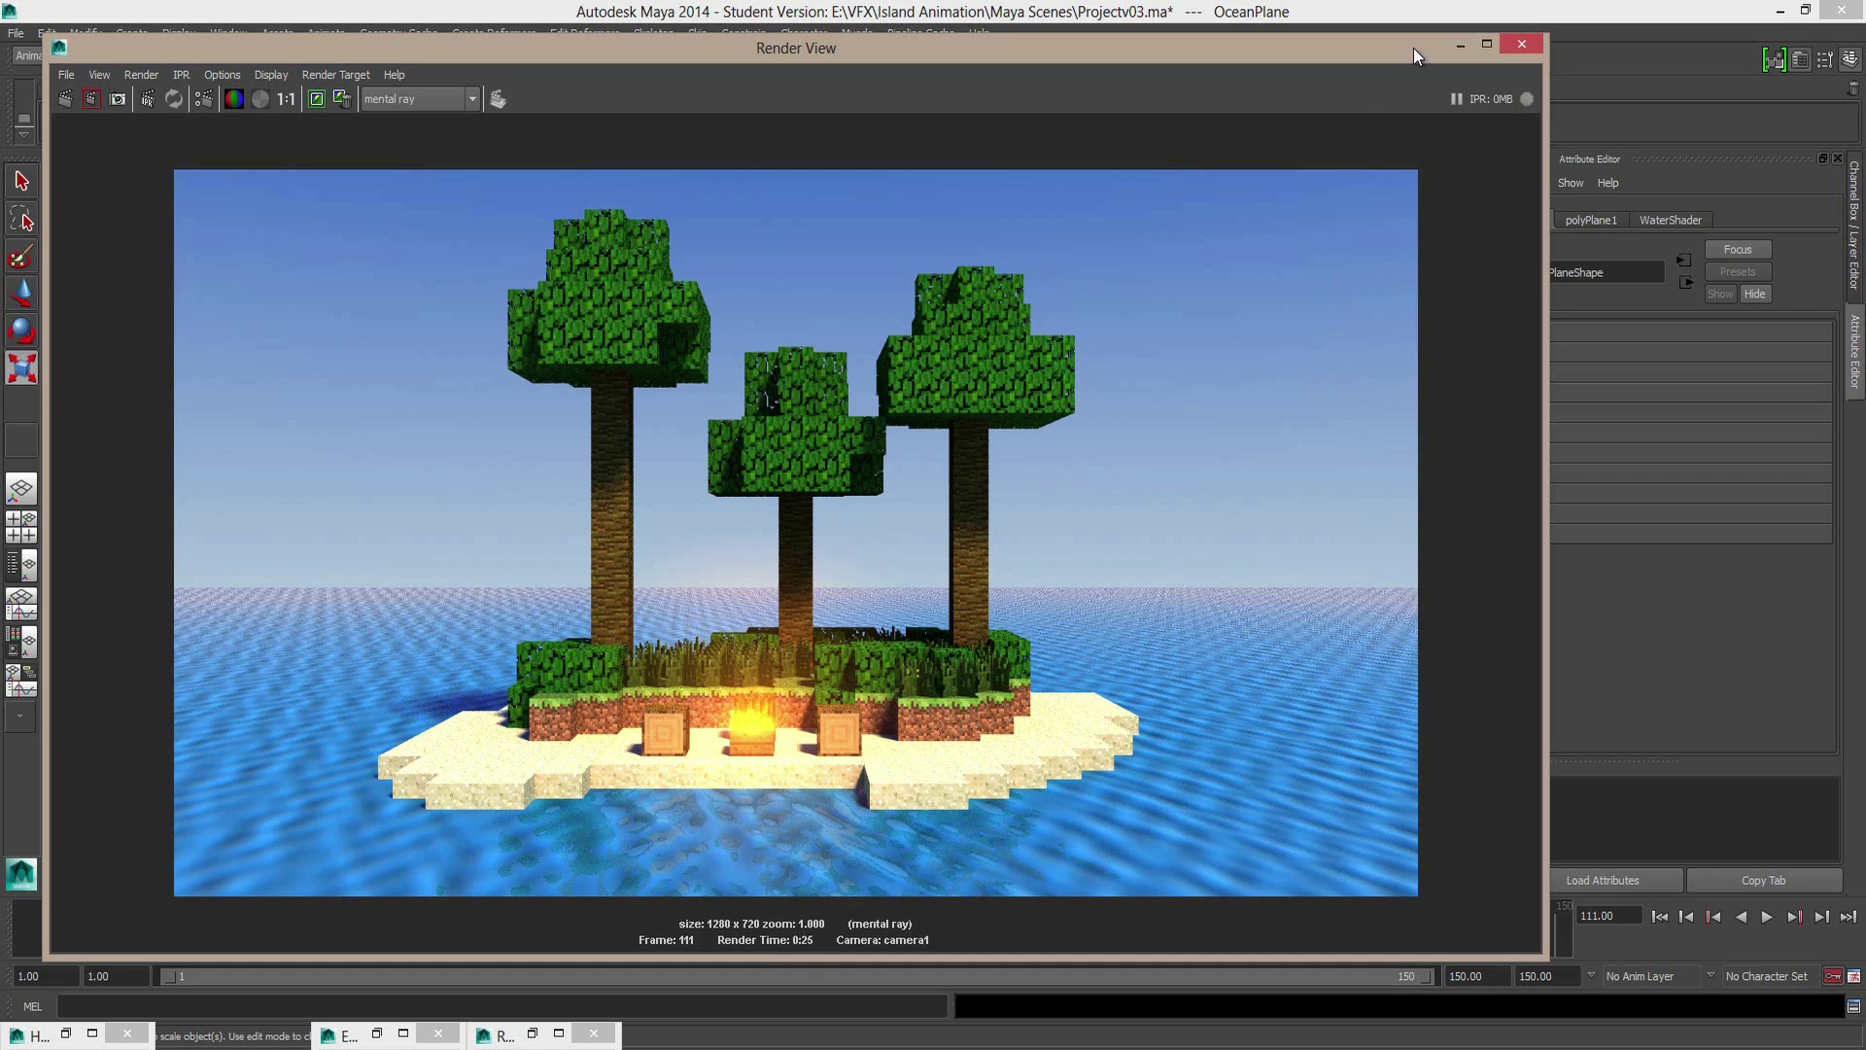
pyautogui.click(1522, 41)
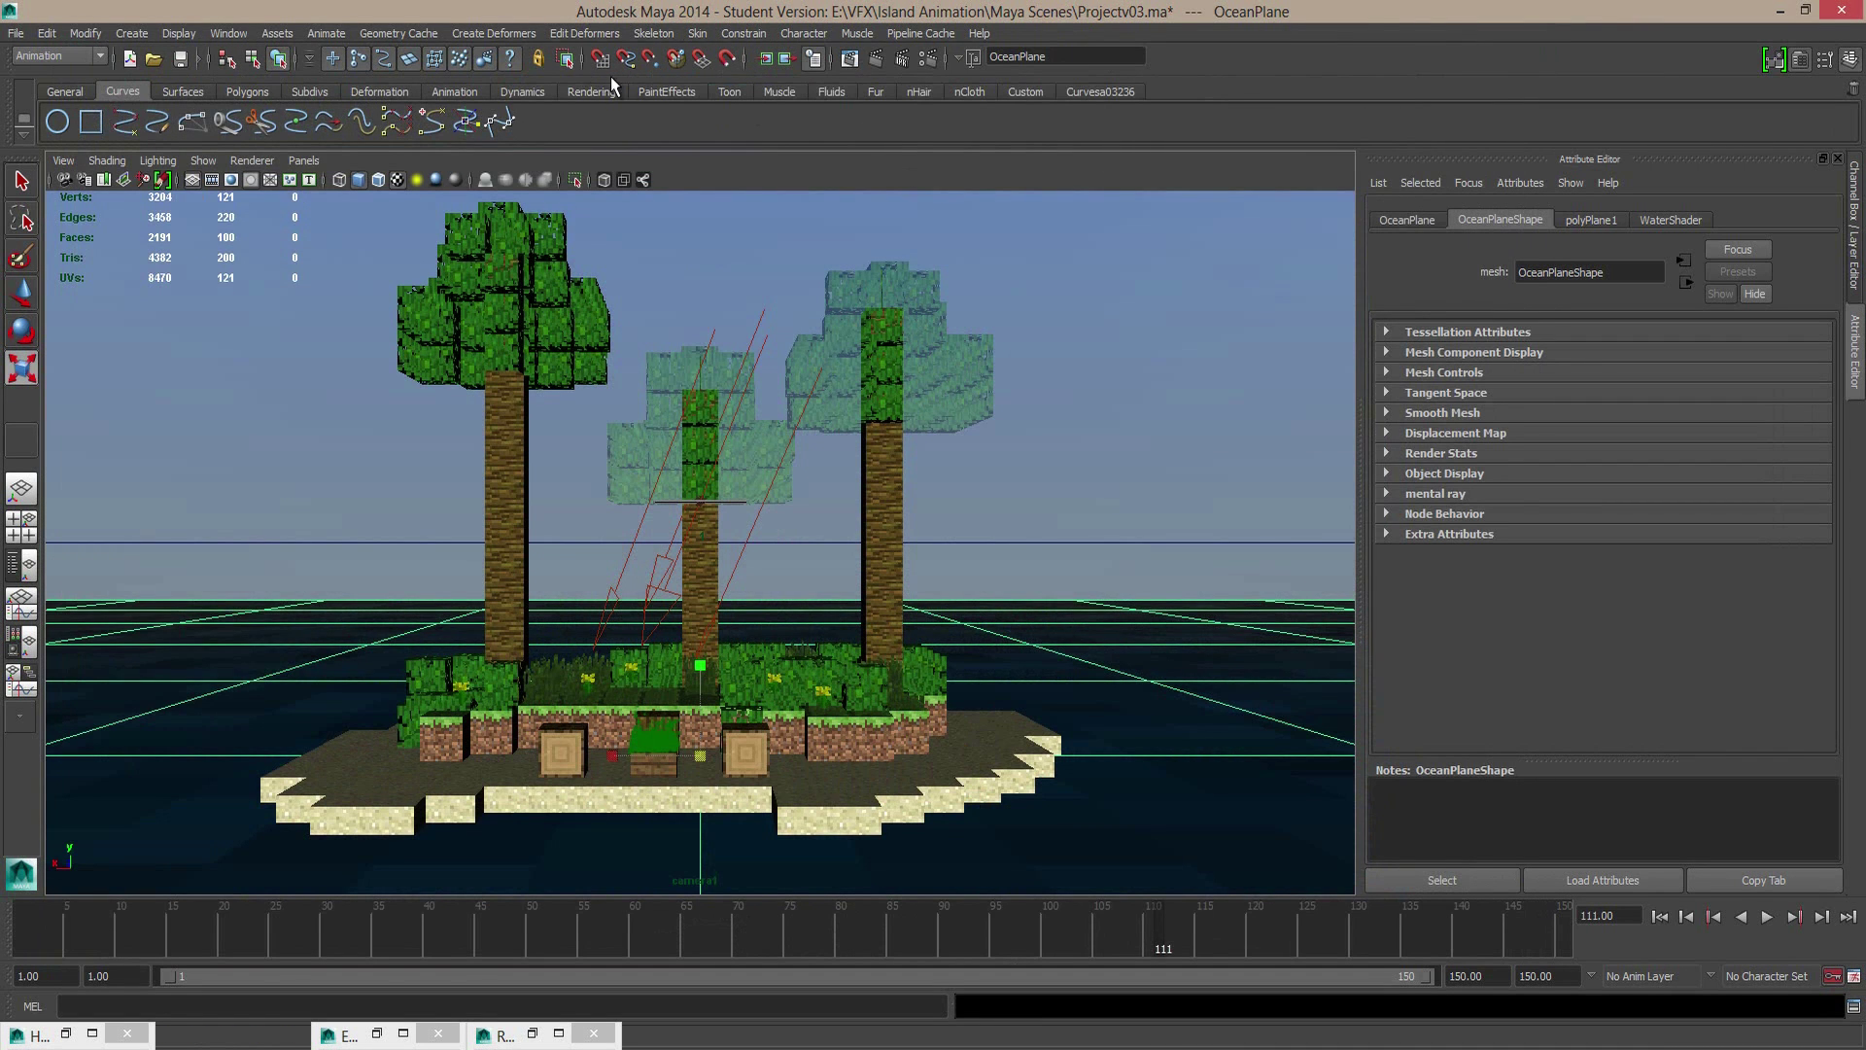
# Step: Set the Maya project to the Island Animation folder in E:\VFX
pyautogui.click(15, 33)
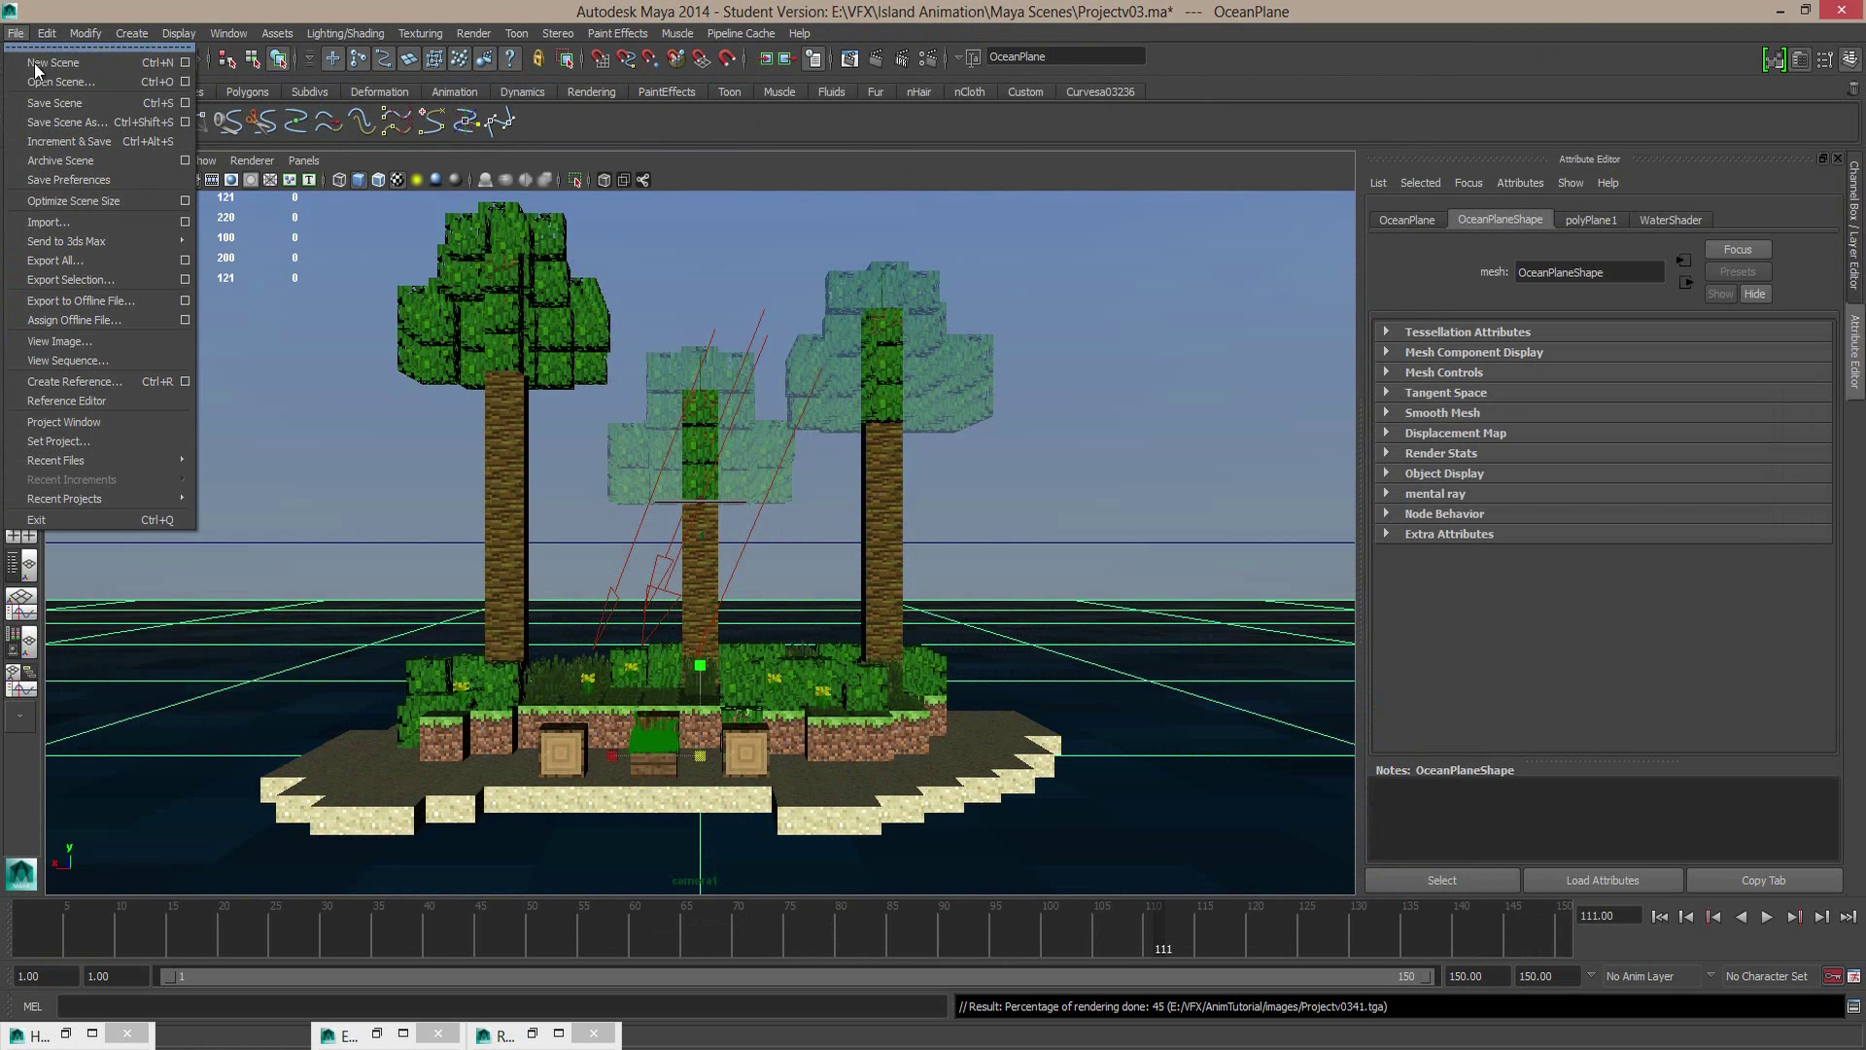
pyautogui.click(101, 439)
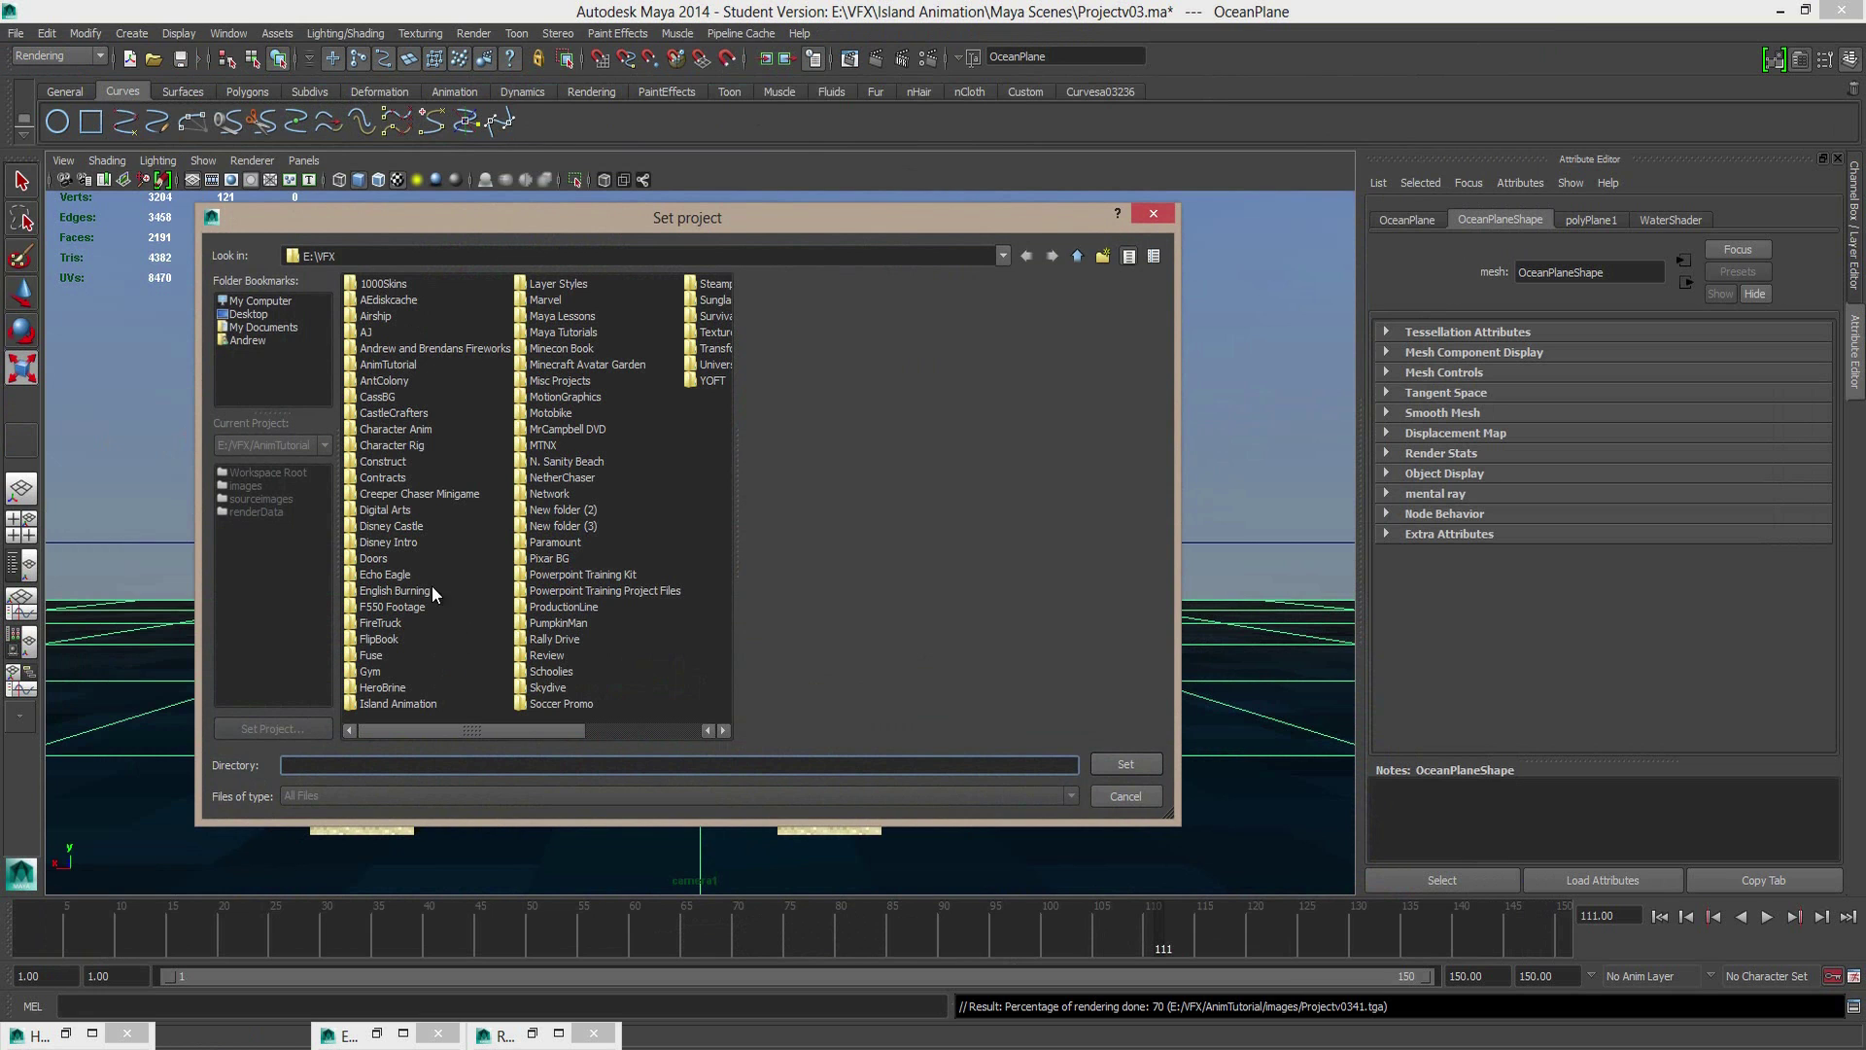
pyautogui.click(383, 704)
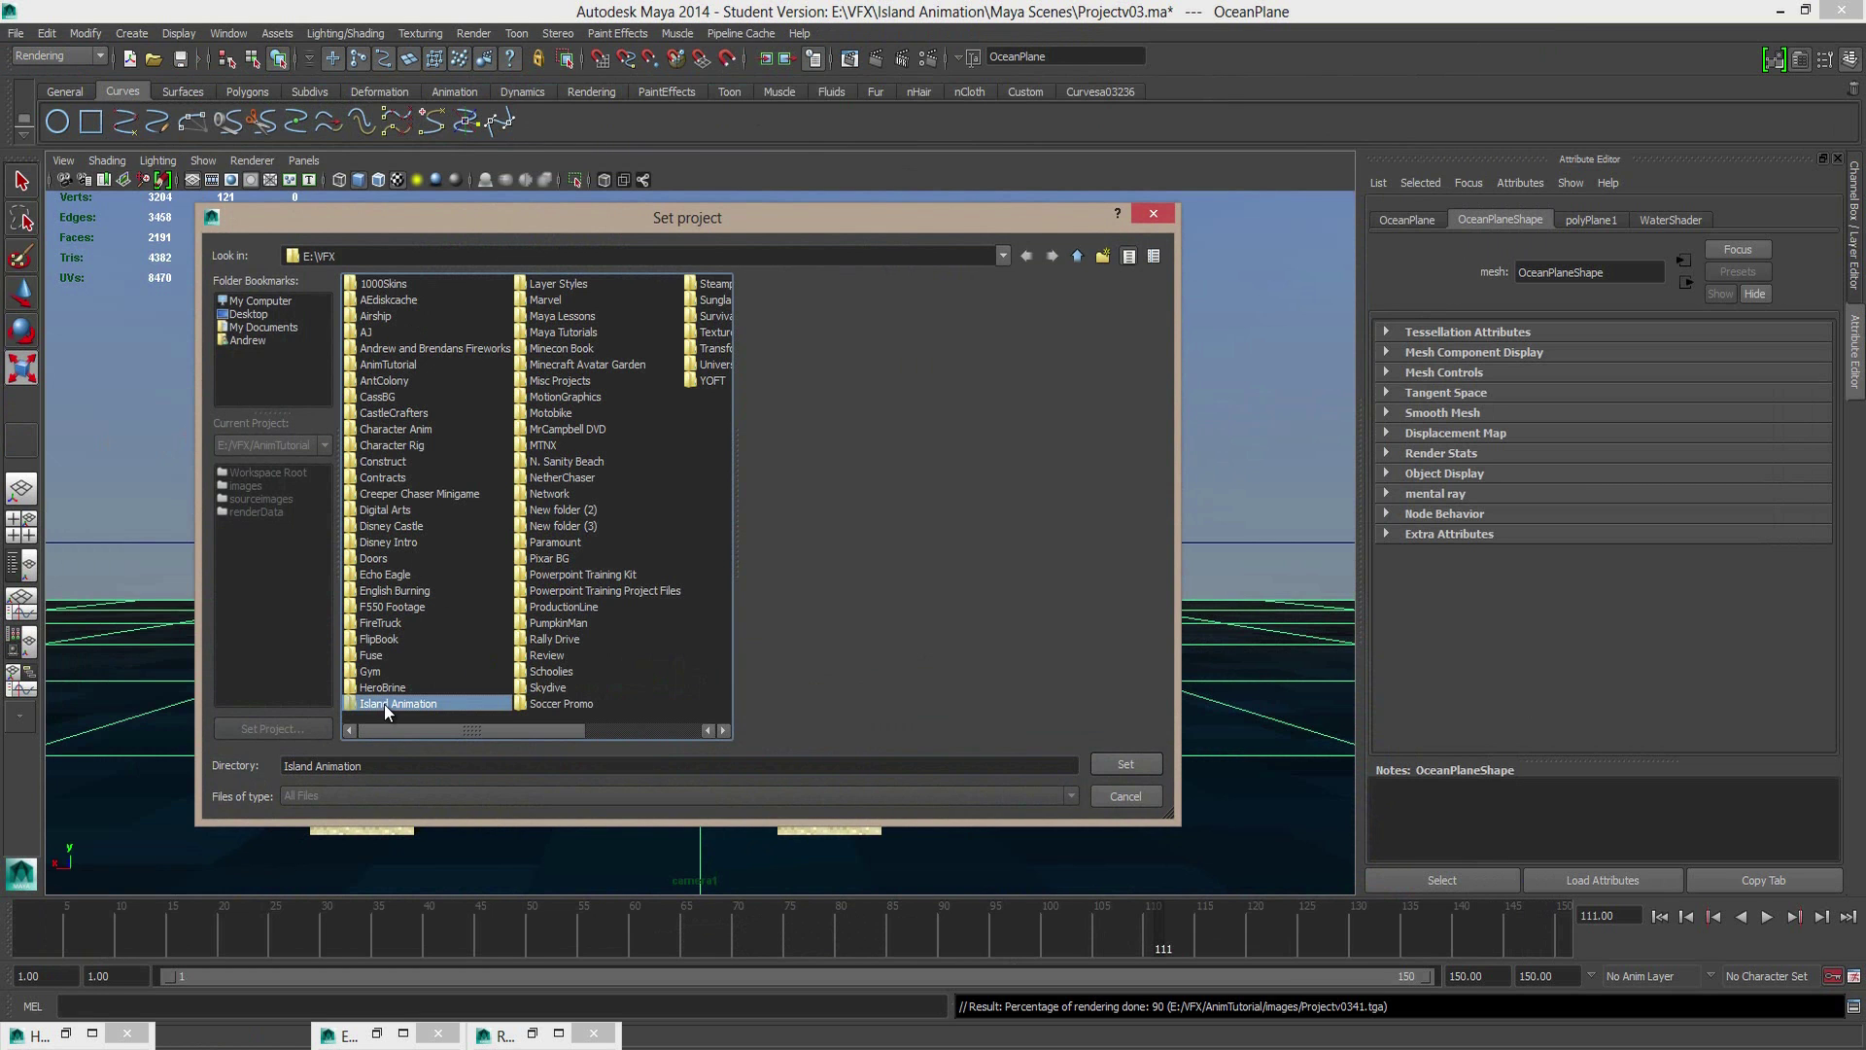
pyautogui.click(1118, 763)
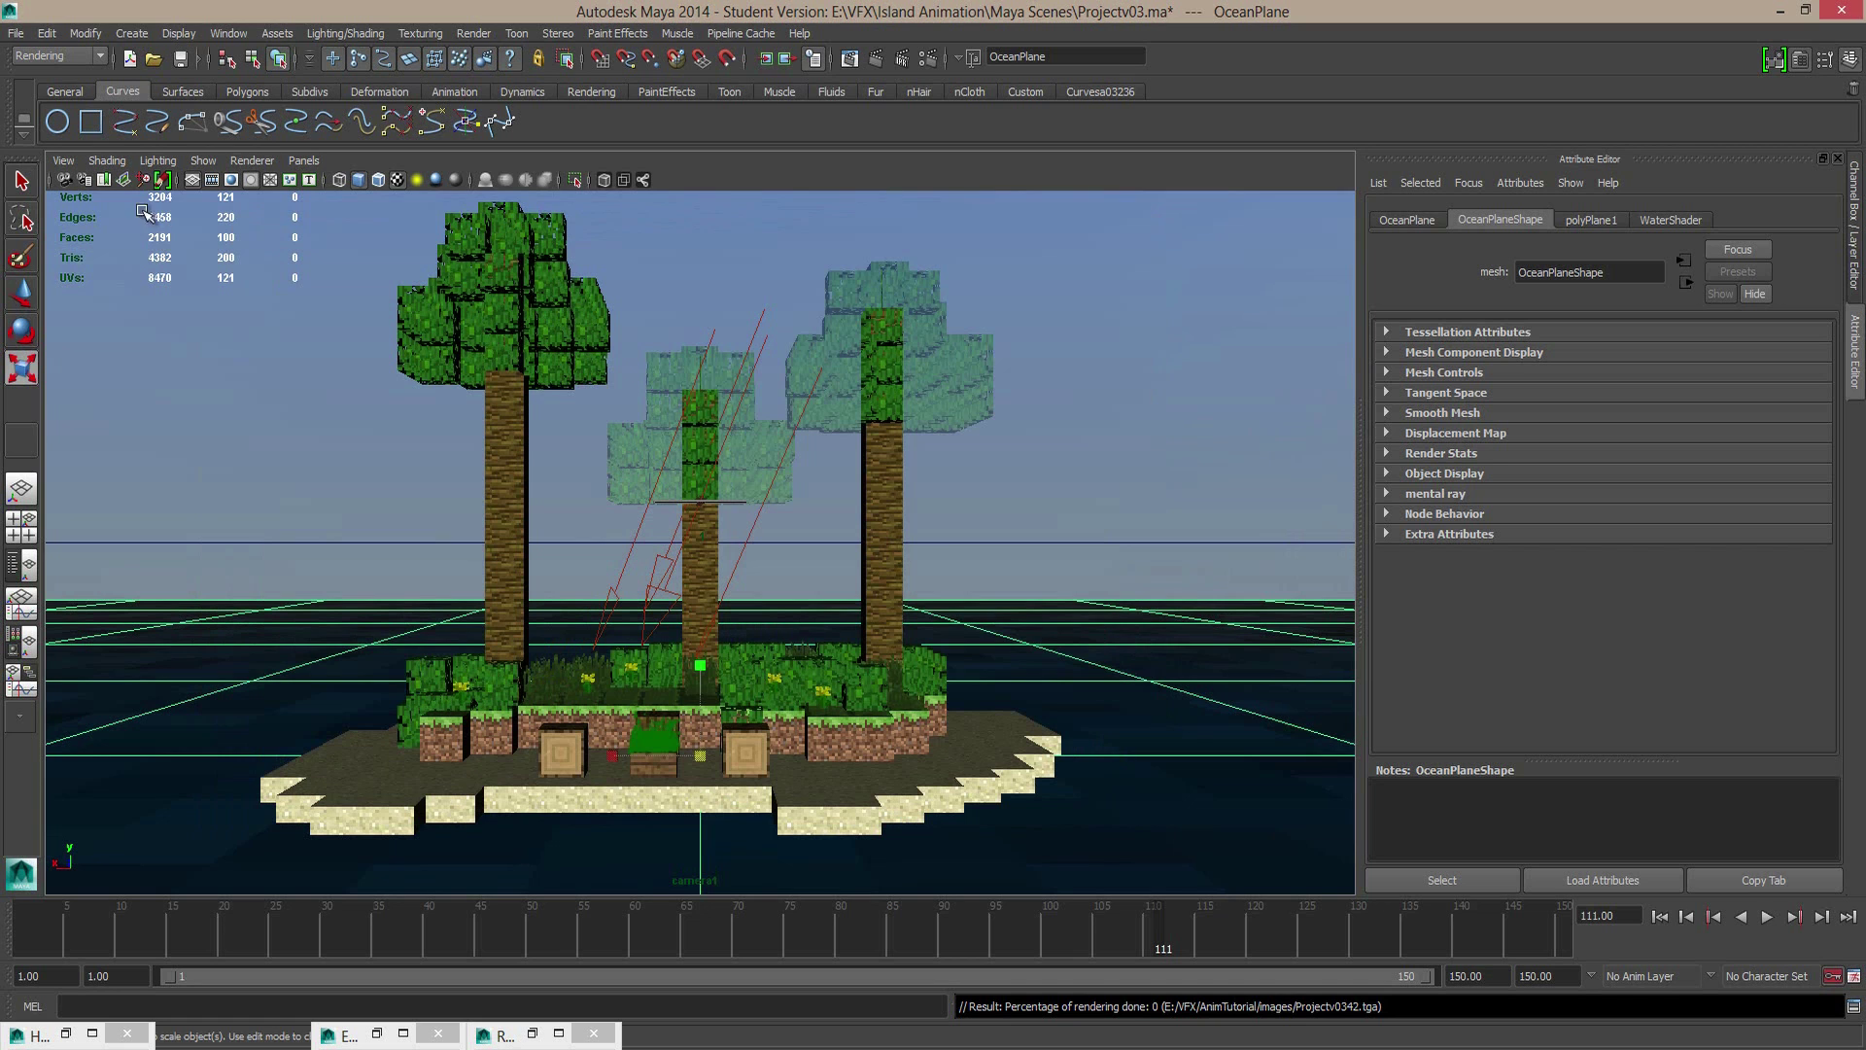
# Step: Check the subfolders inside the Island Animation project folder and set that same folder as the project again
pyautogui.click(17, 35)
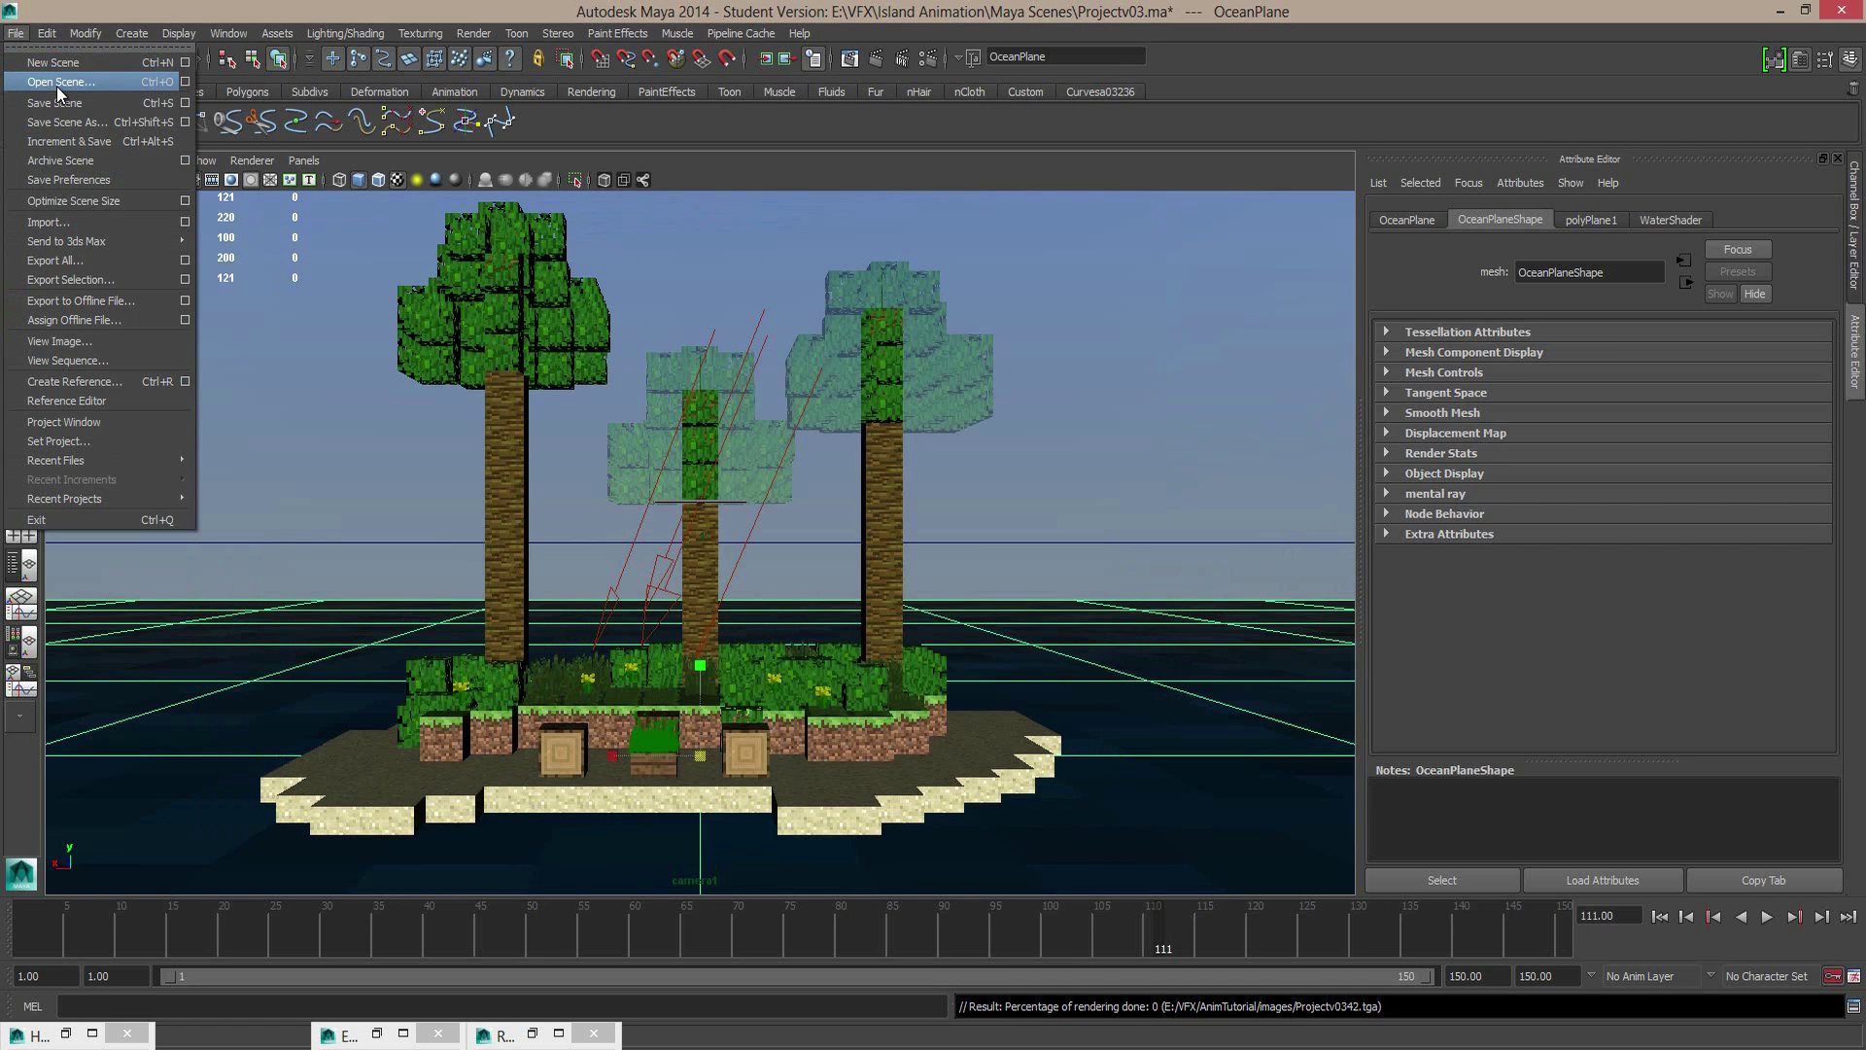
pyautogui.click(128, 441)
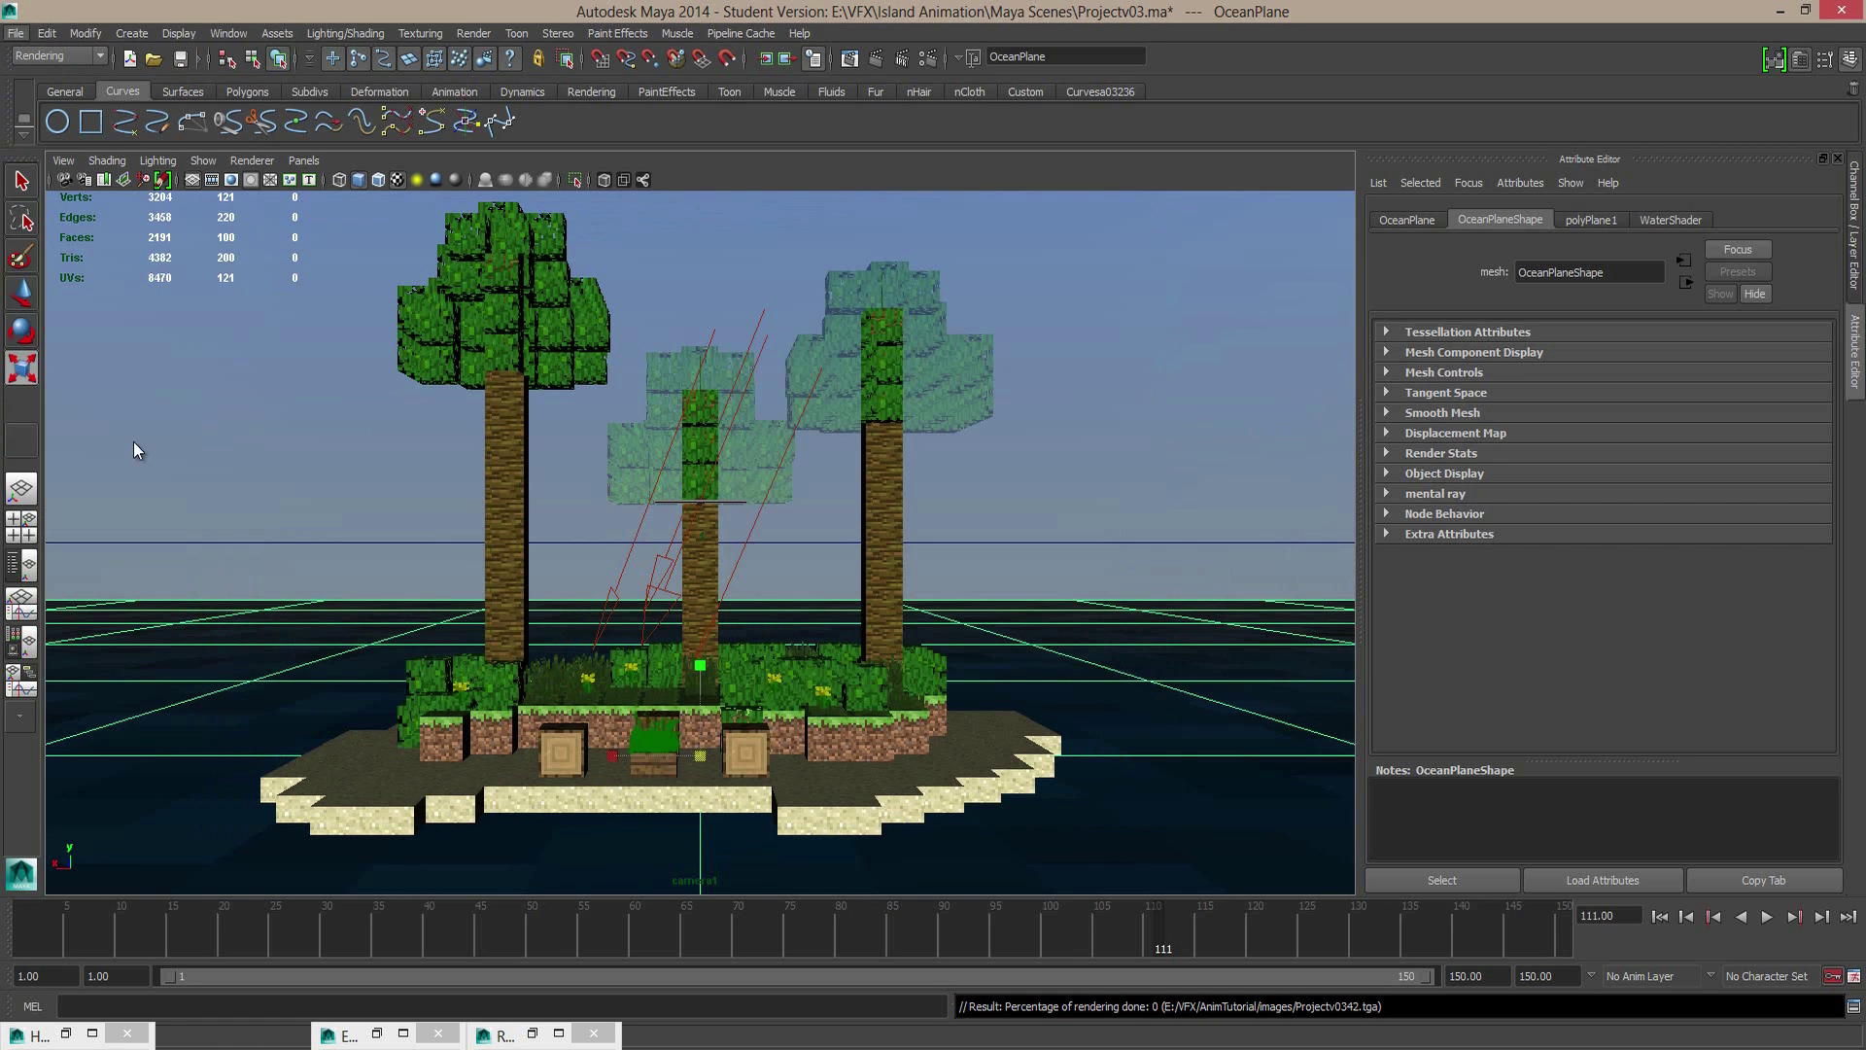
pyautogui.doubleClick(392, 701)
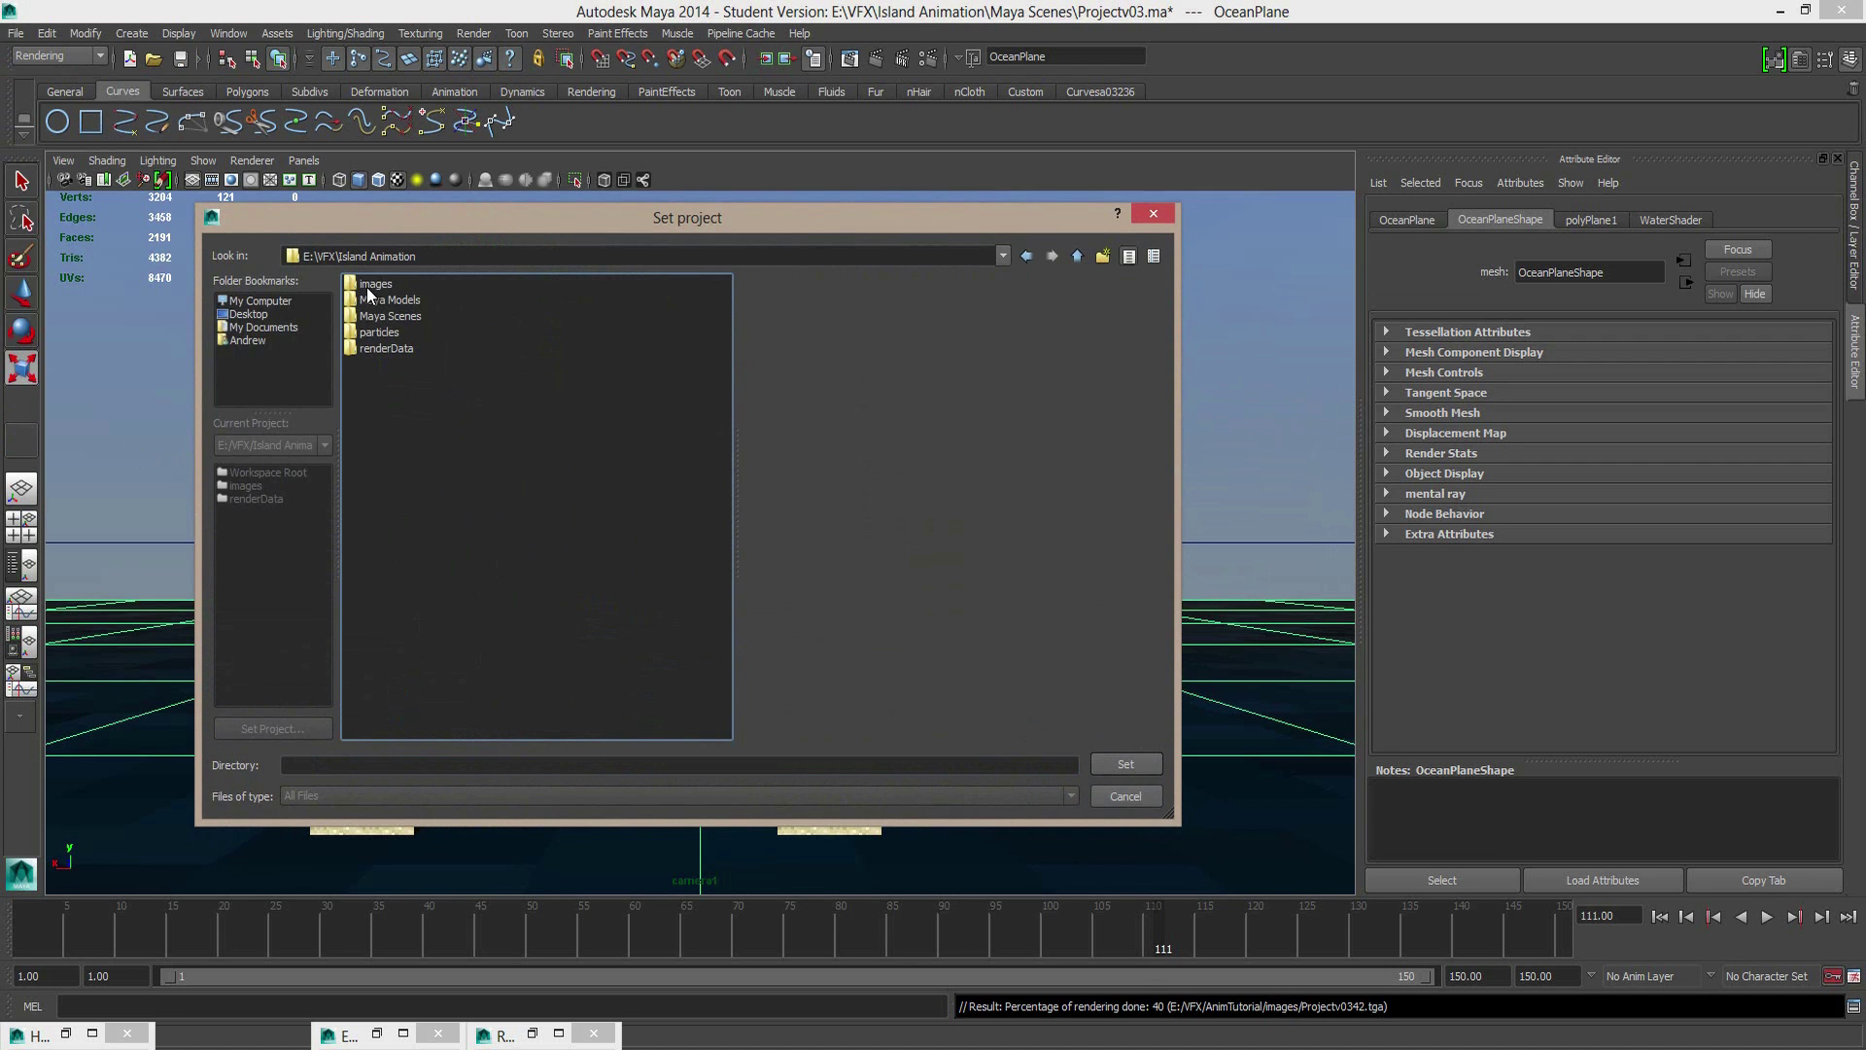
pyautogui.click(1076, 257)
pyautogui.click(377, 702)
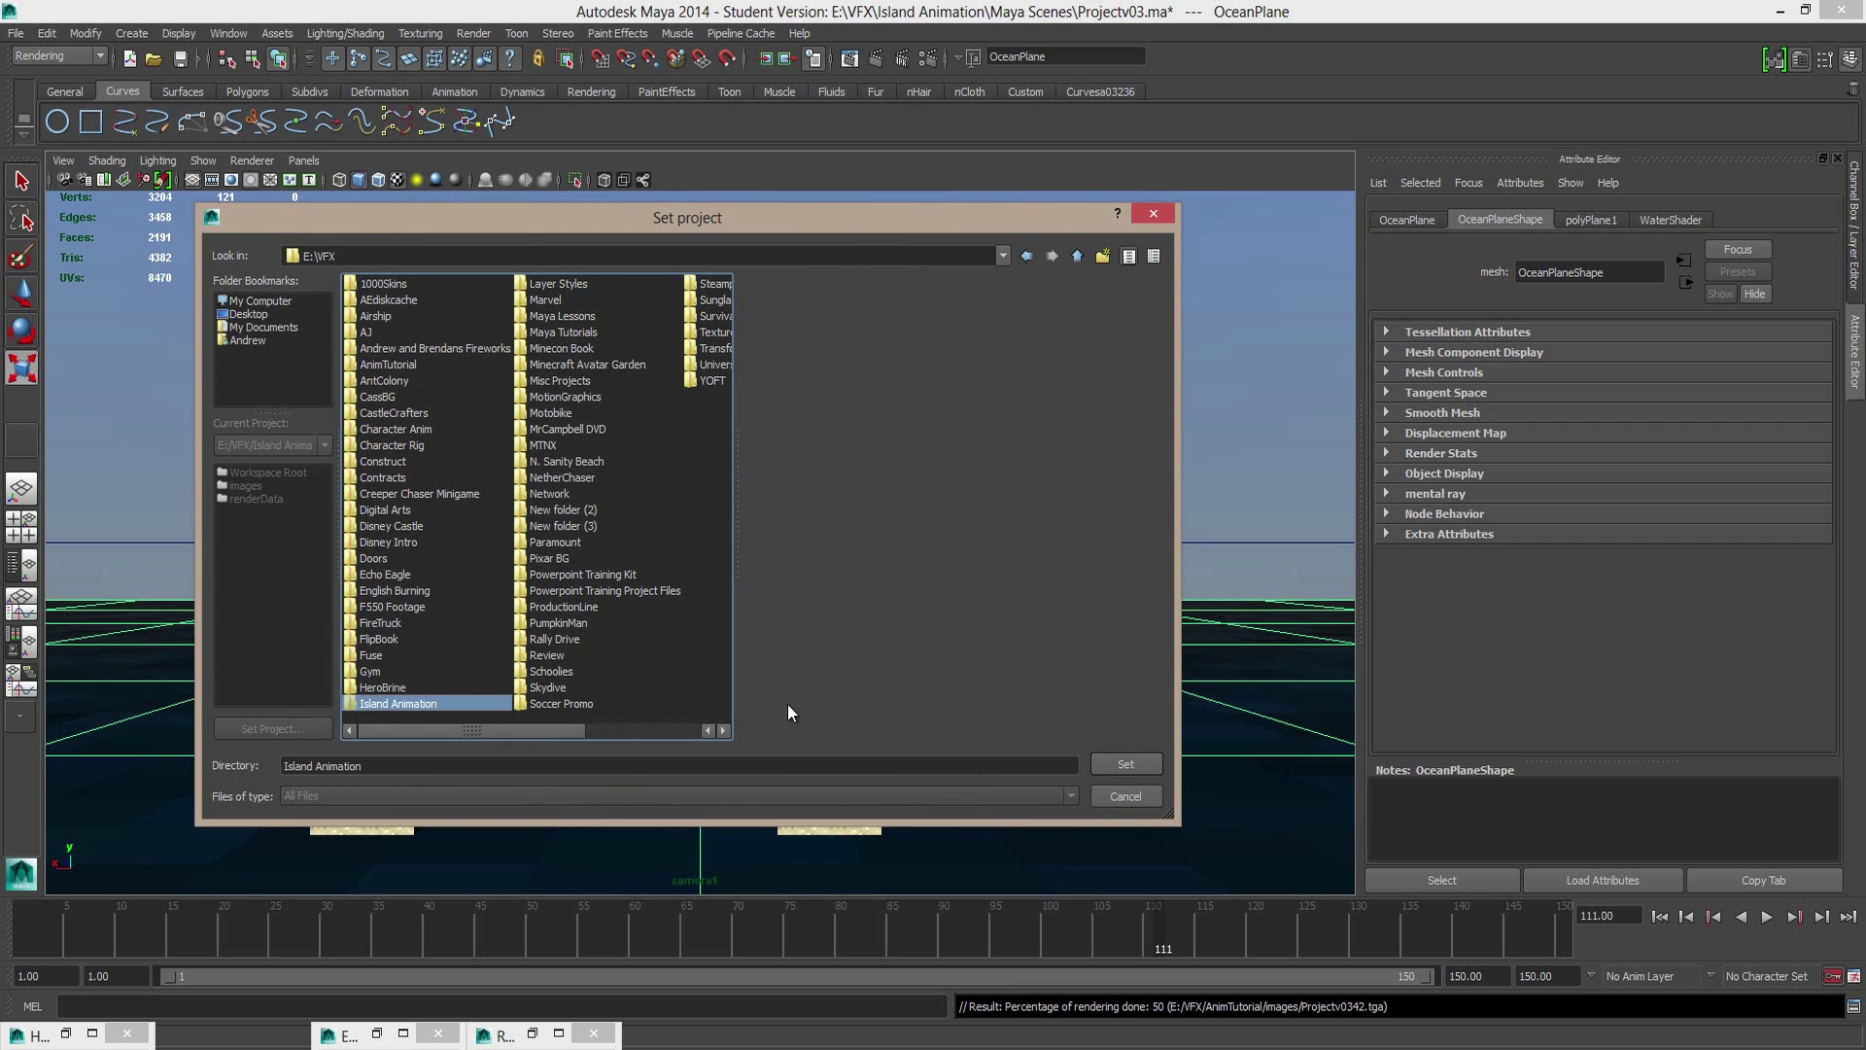
pyautogui.click(1116, 761)
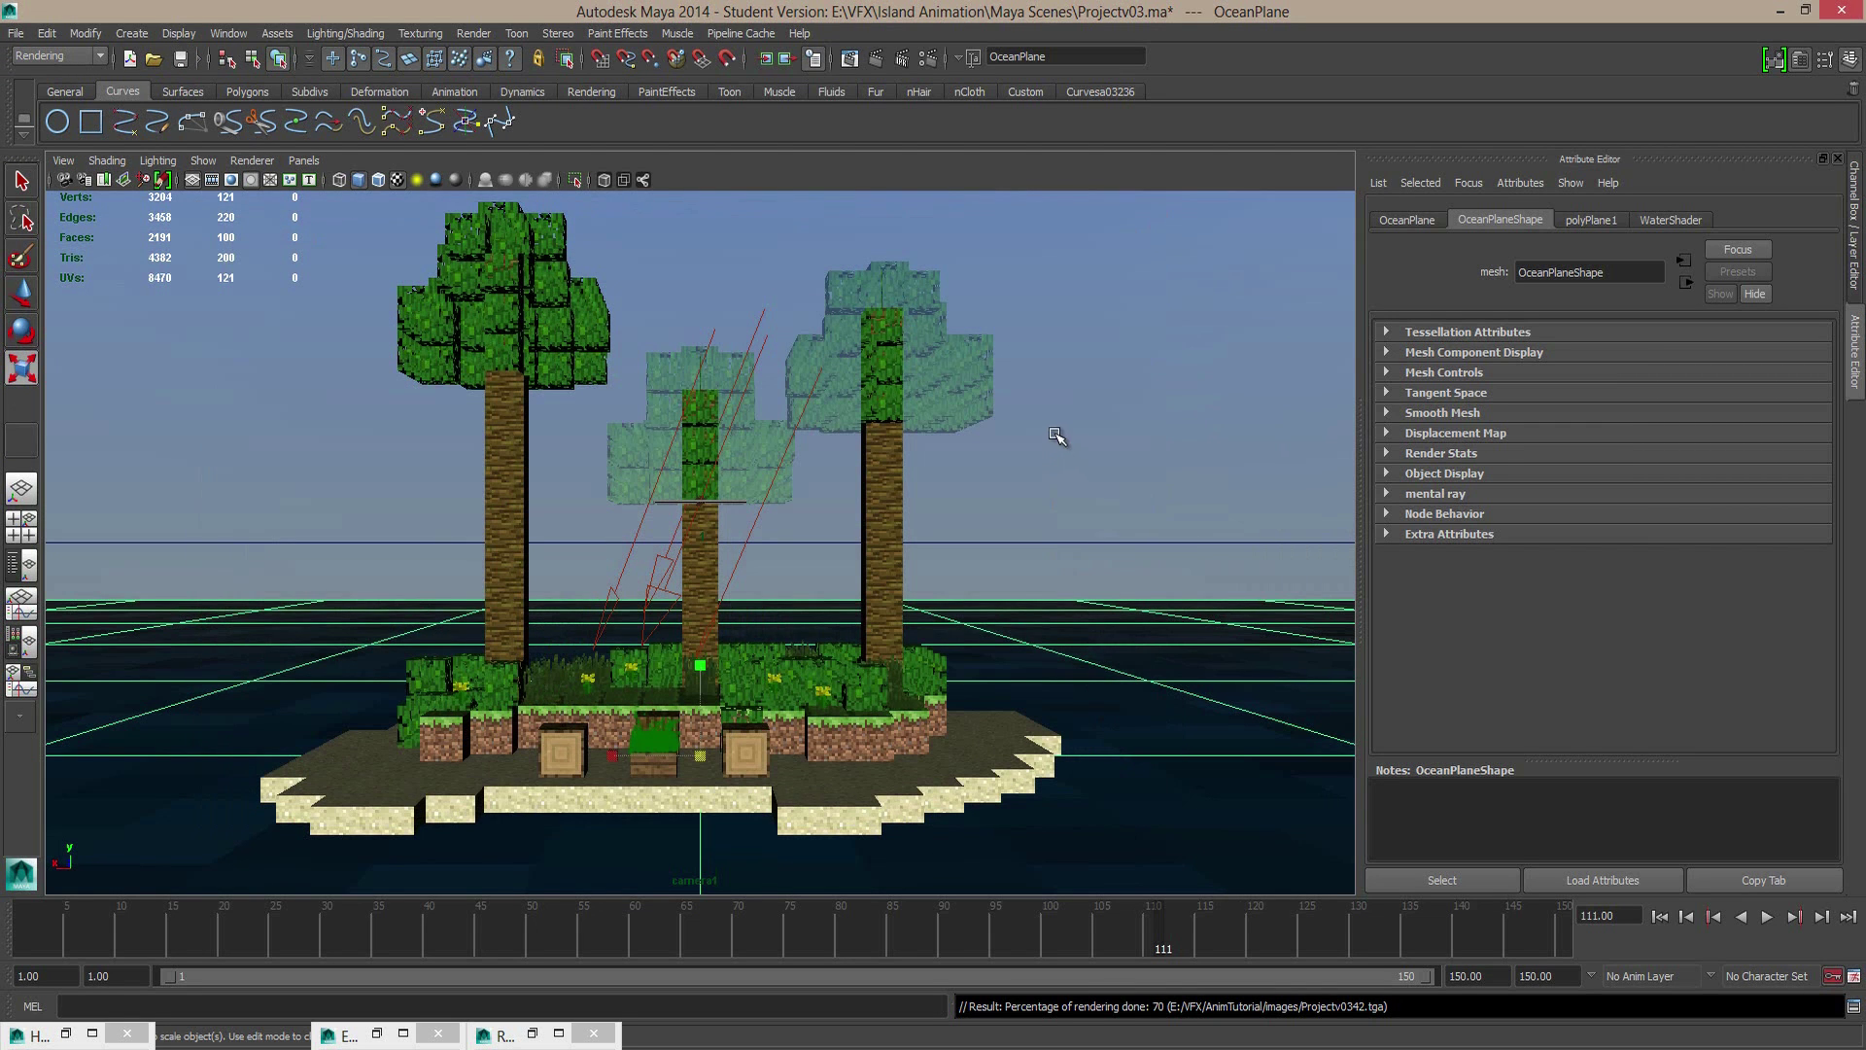
# Step: Switch to the Rendering feature set and open the Batch Render options
pyautogui.press('F2')
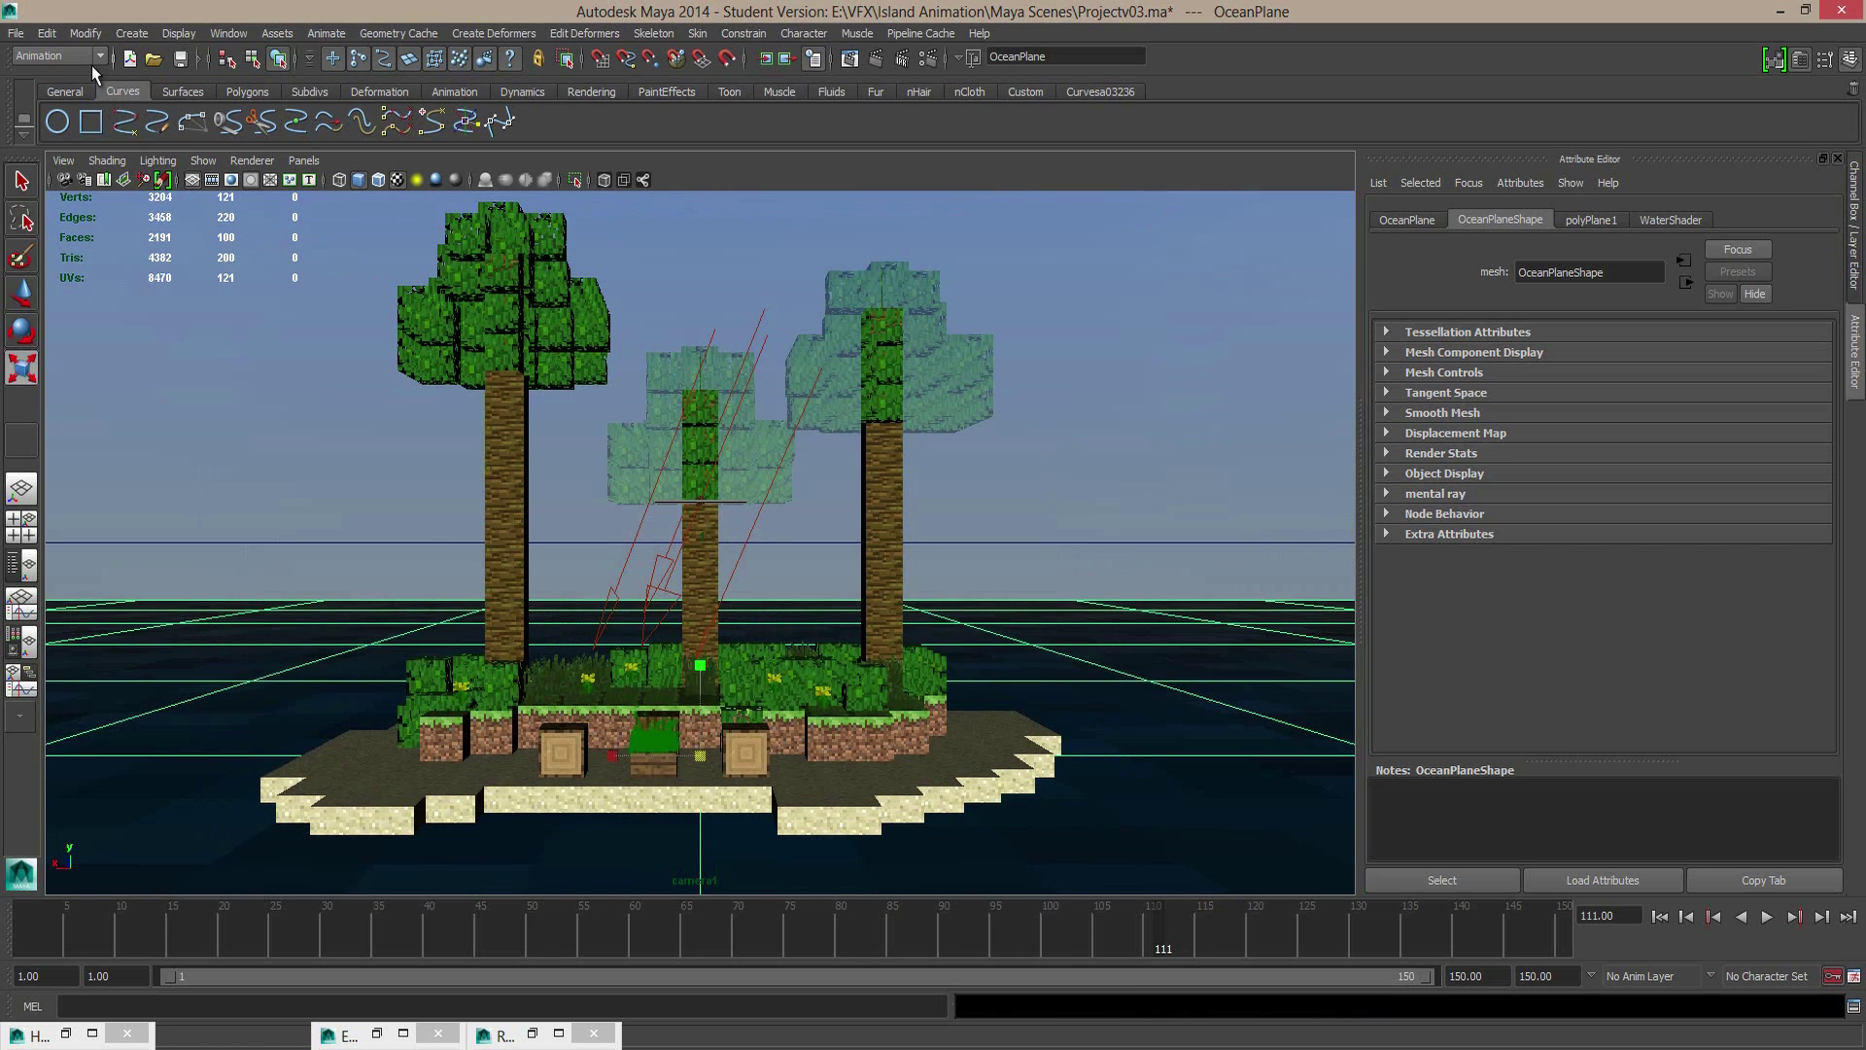
pyautogui.click(74, 56)
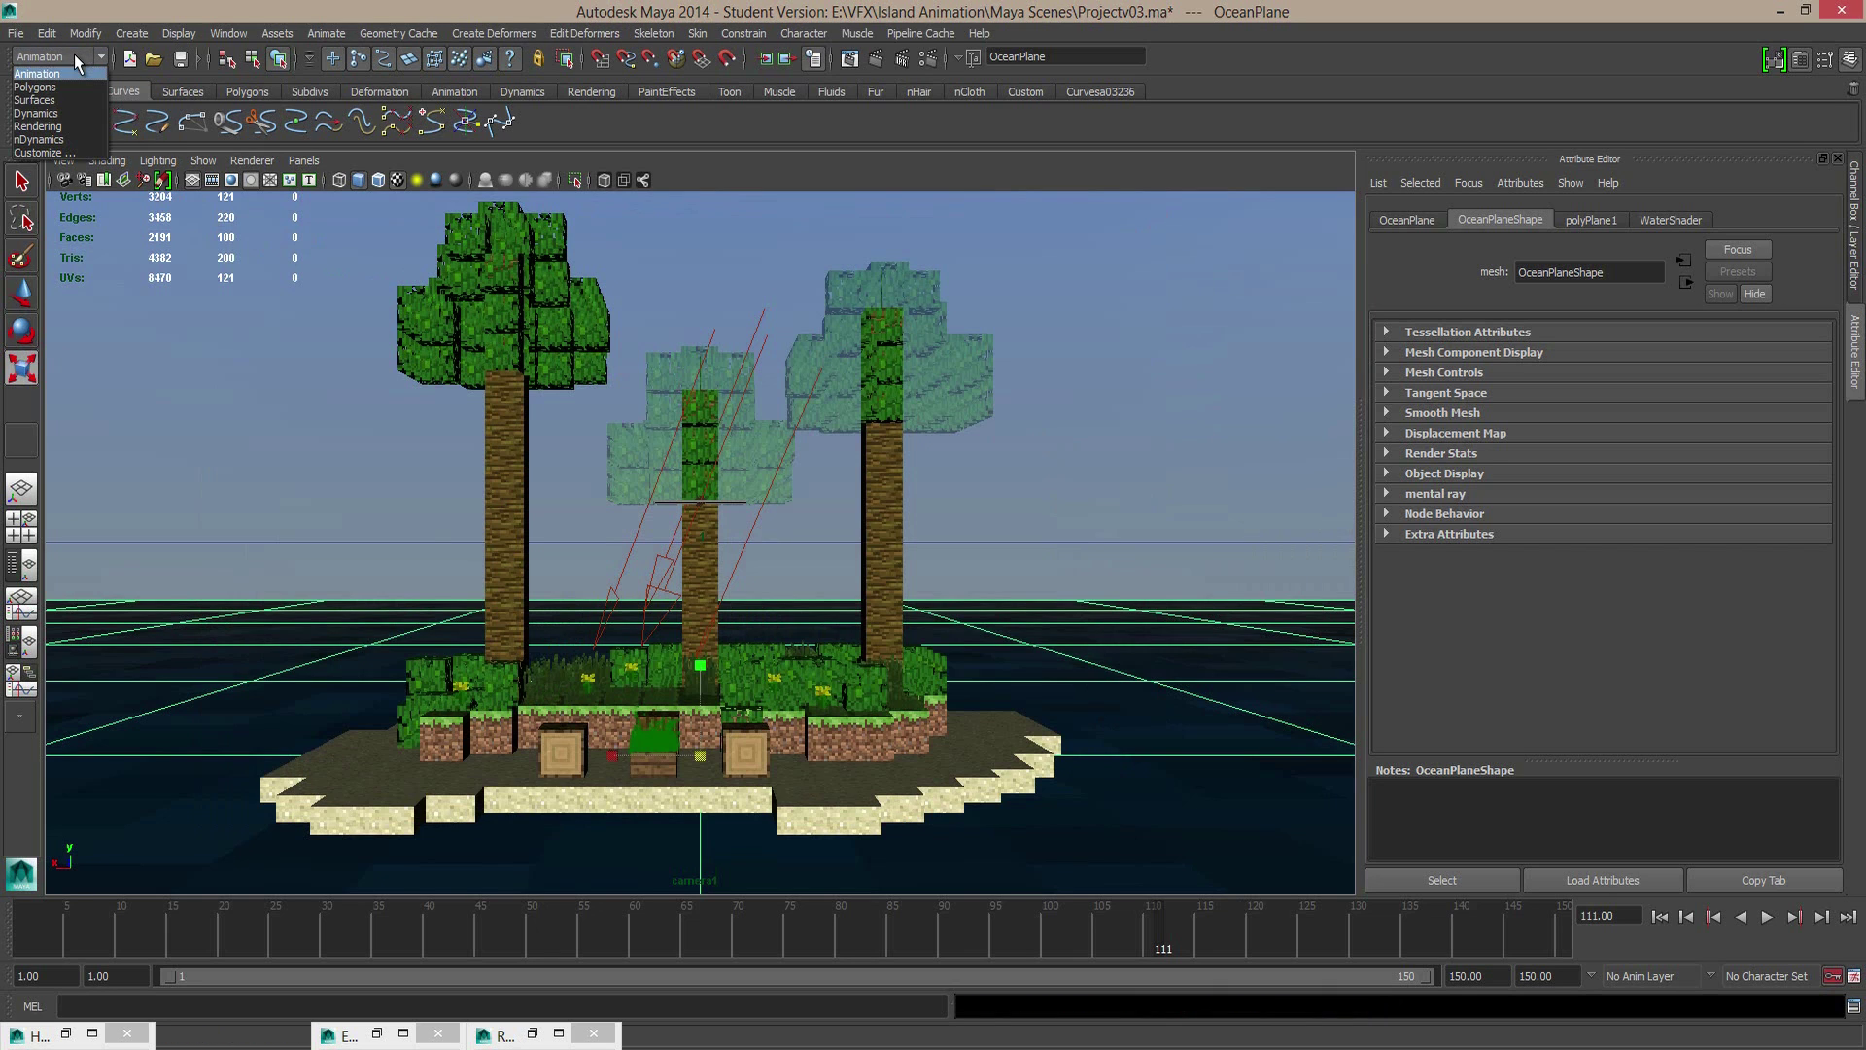
pyautogui.click(61, 125)
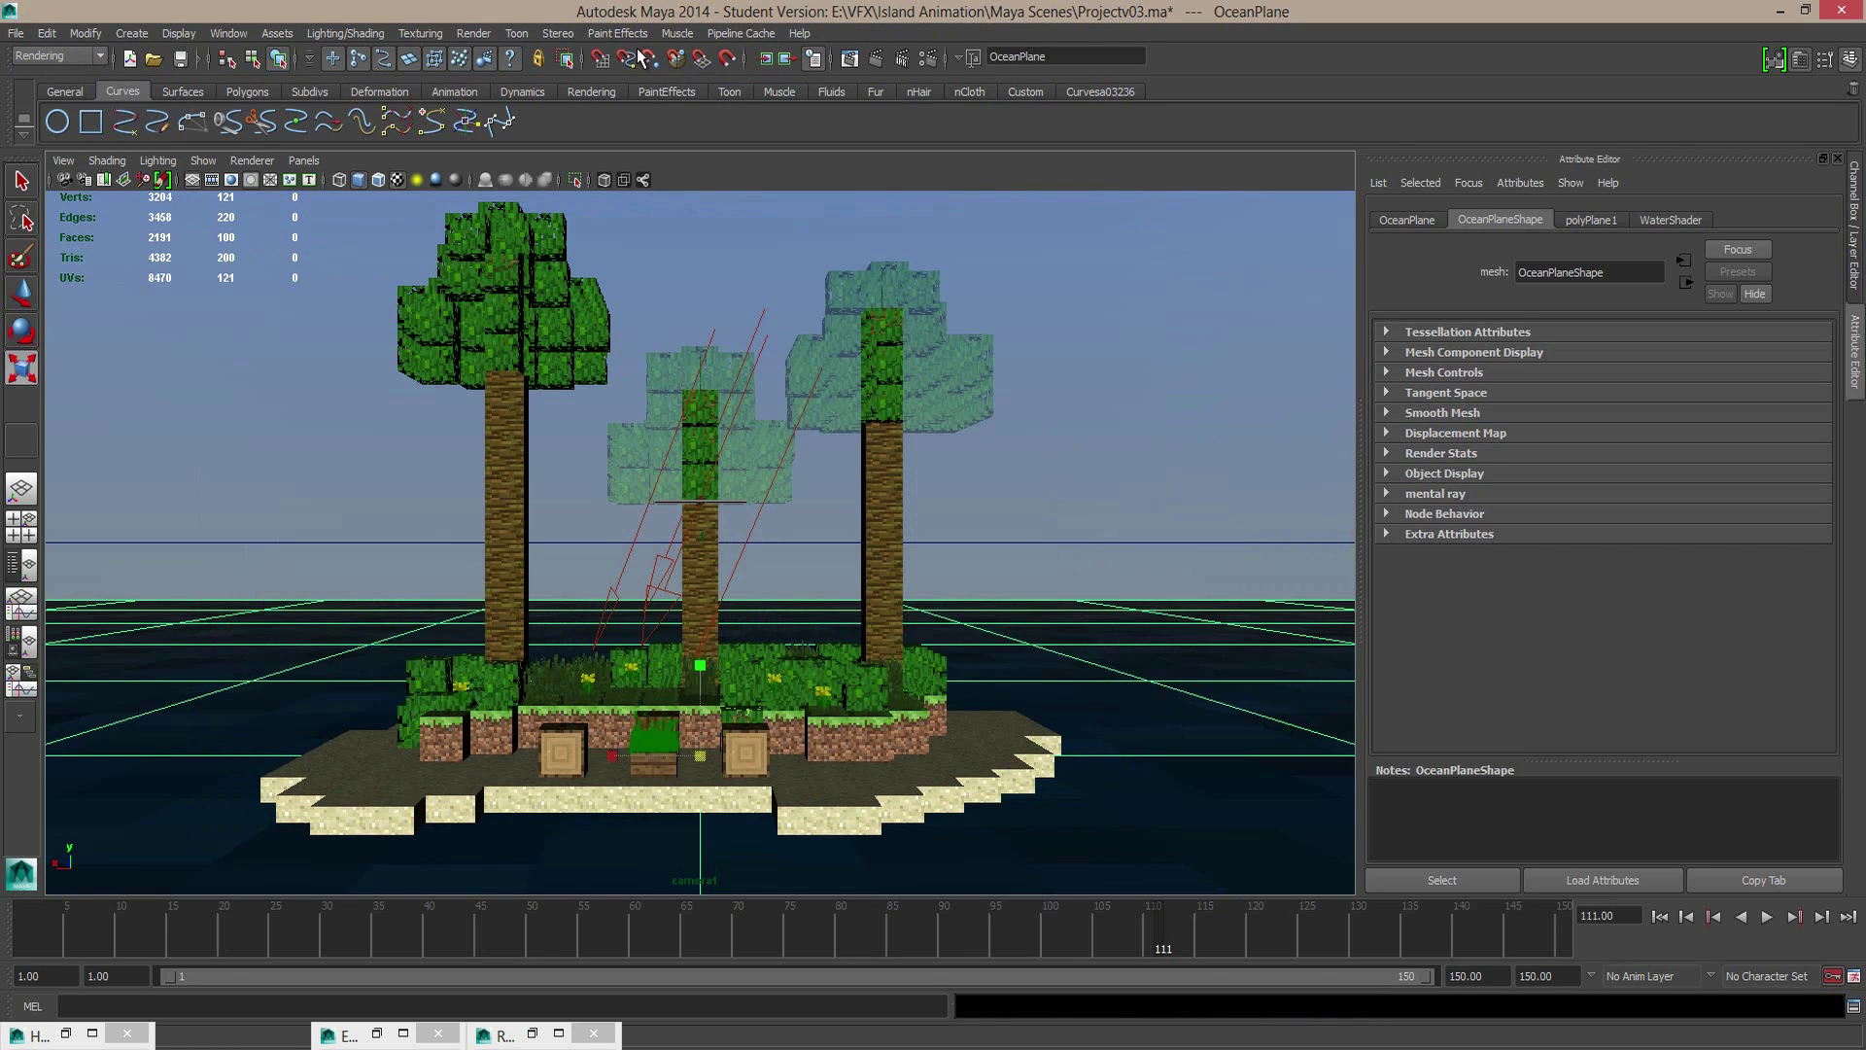
pyautogui.click(473, 34)
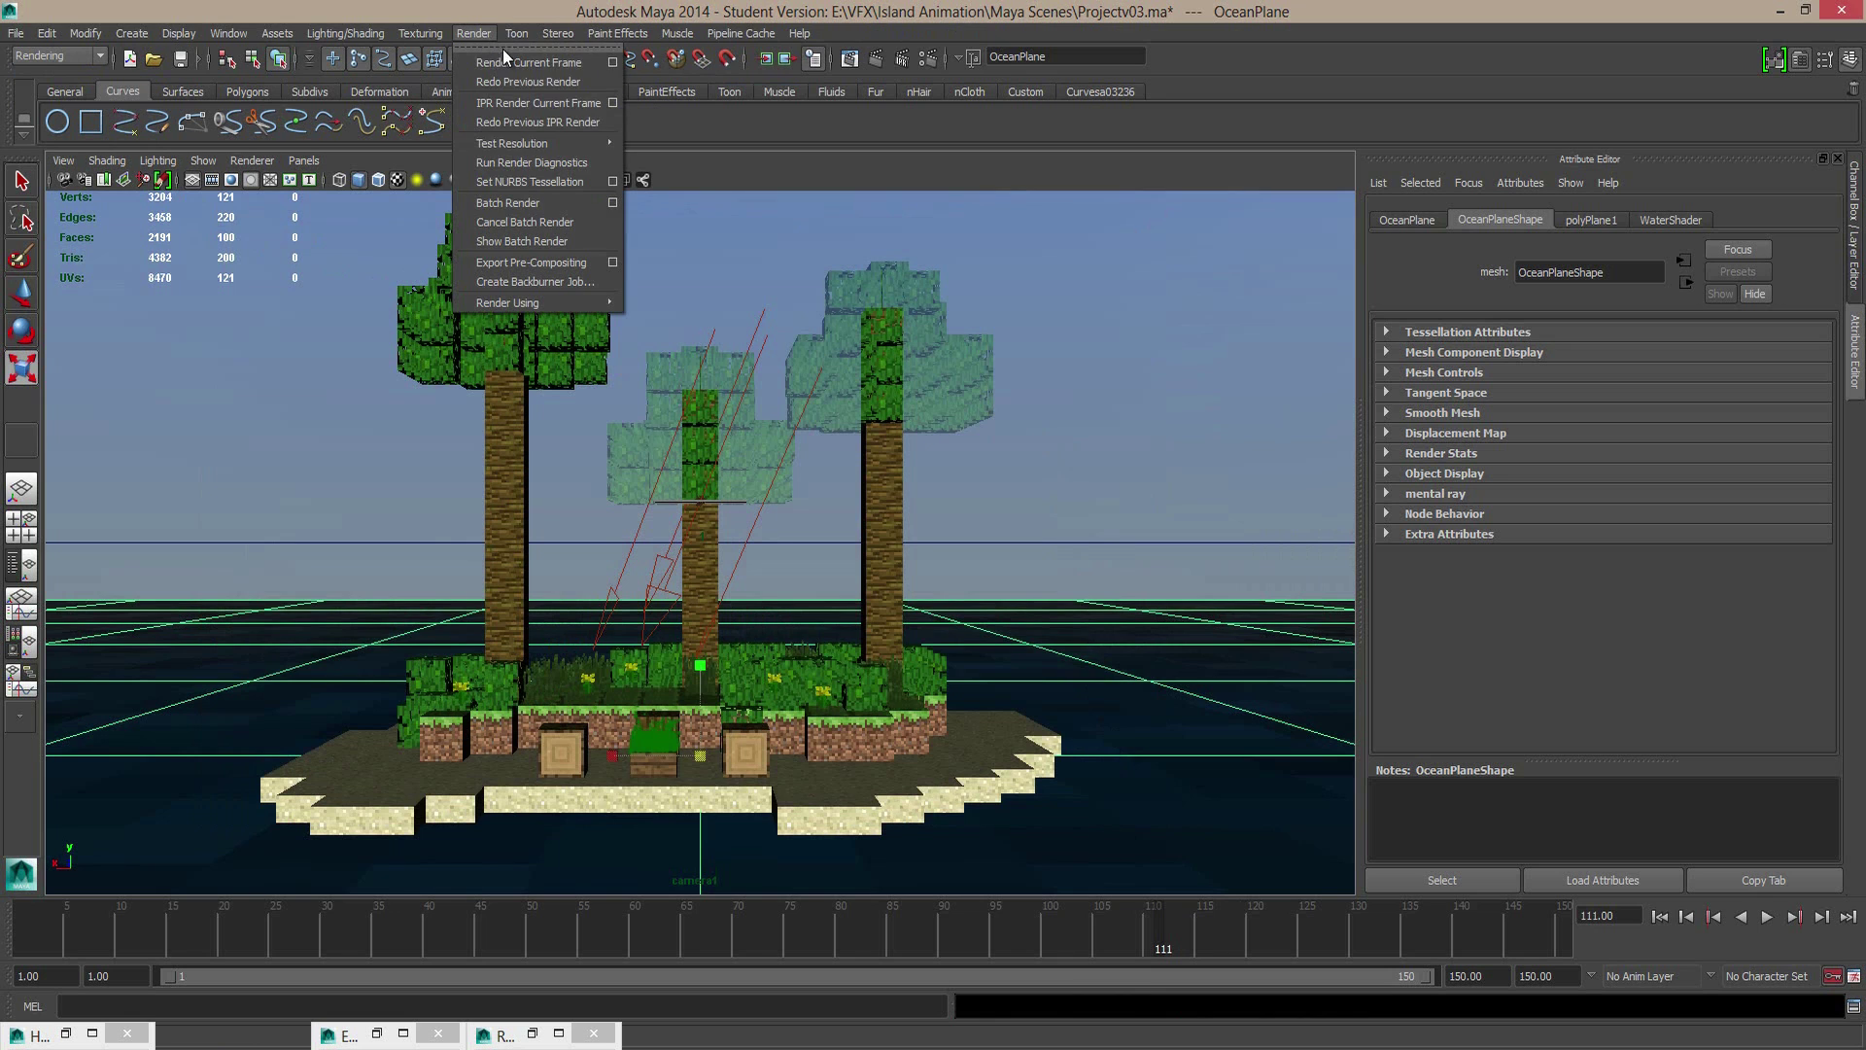
pyautogui.click(611, 201)
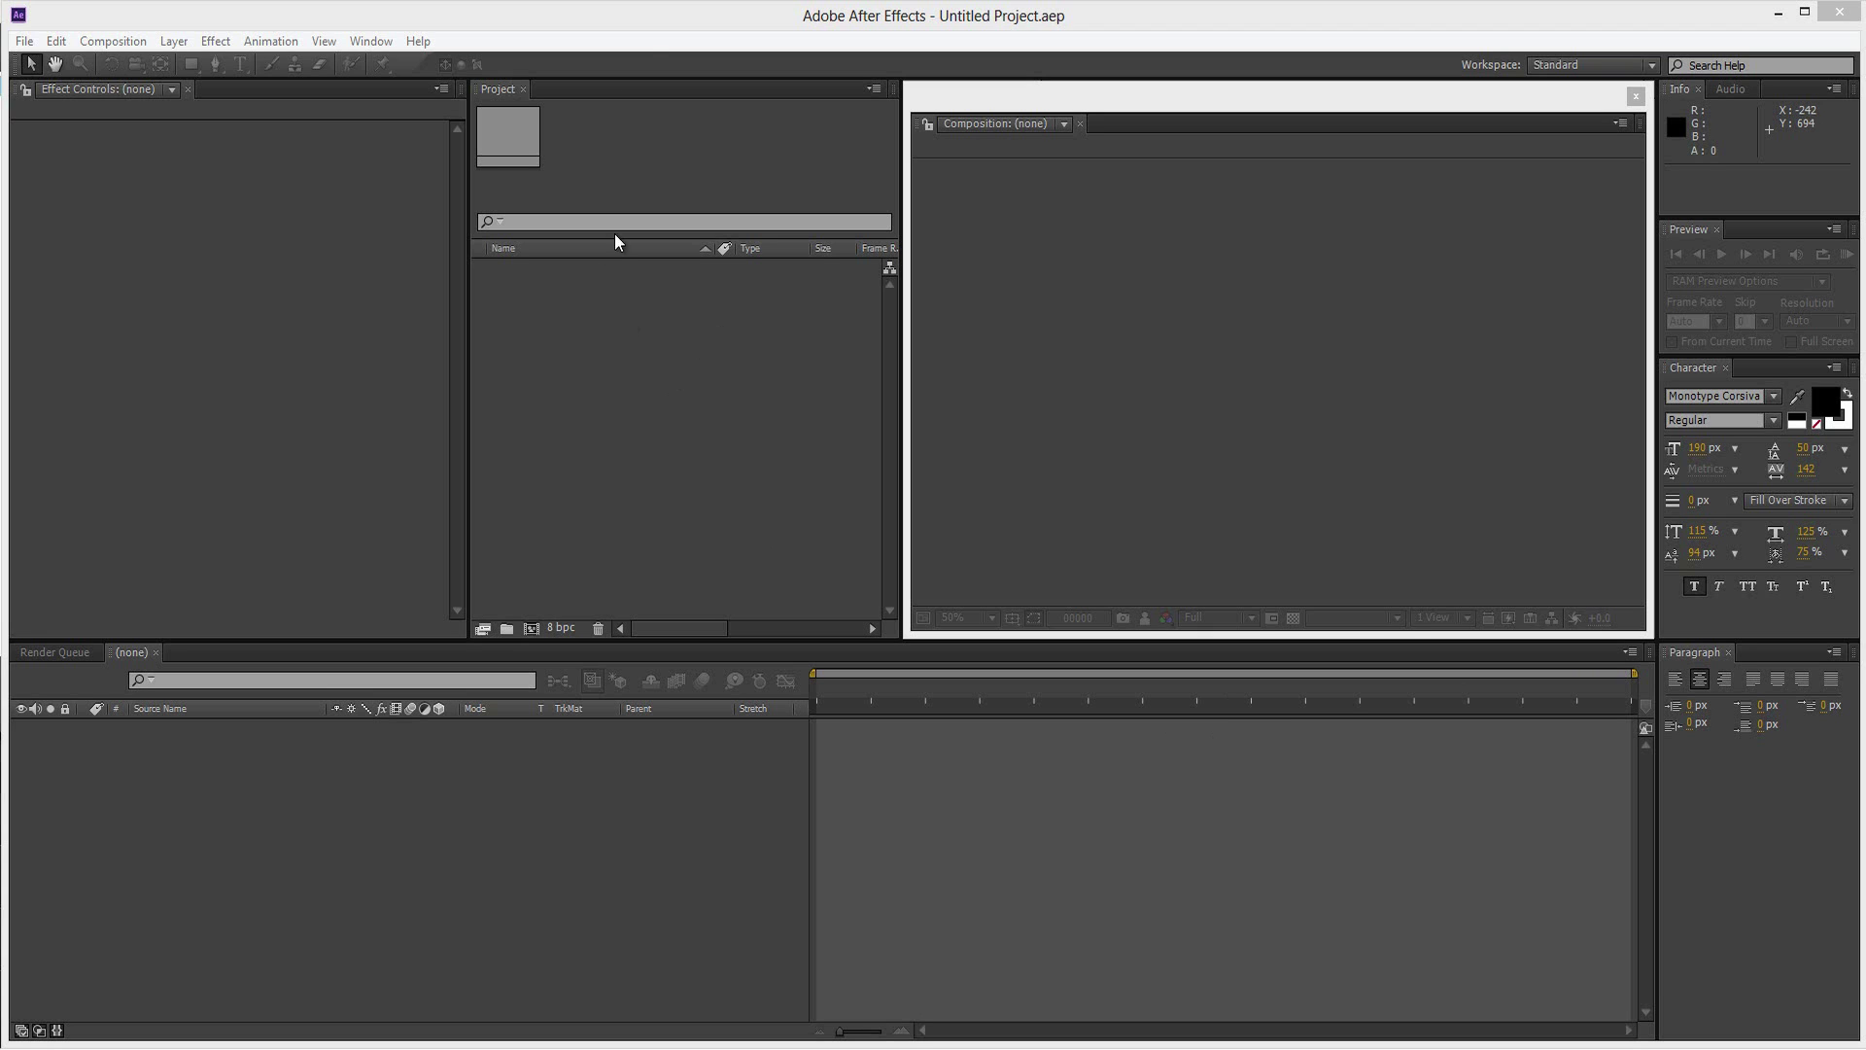
# Step: Switch to After Effects and import the rendered frames starting at Islandv01num.2.tga as a Targa sequence, ignoring the alpha channel
pyautogui.click(651, 32)
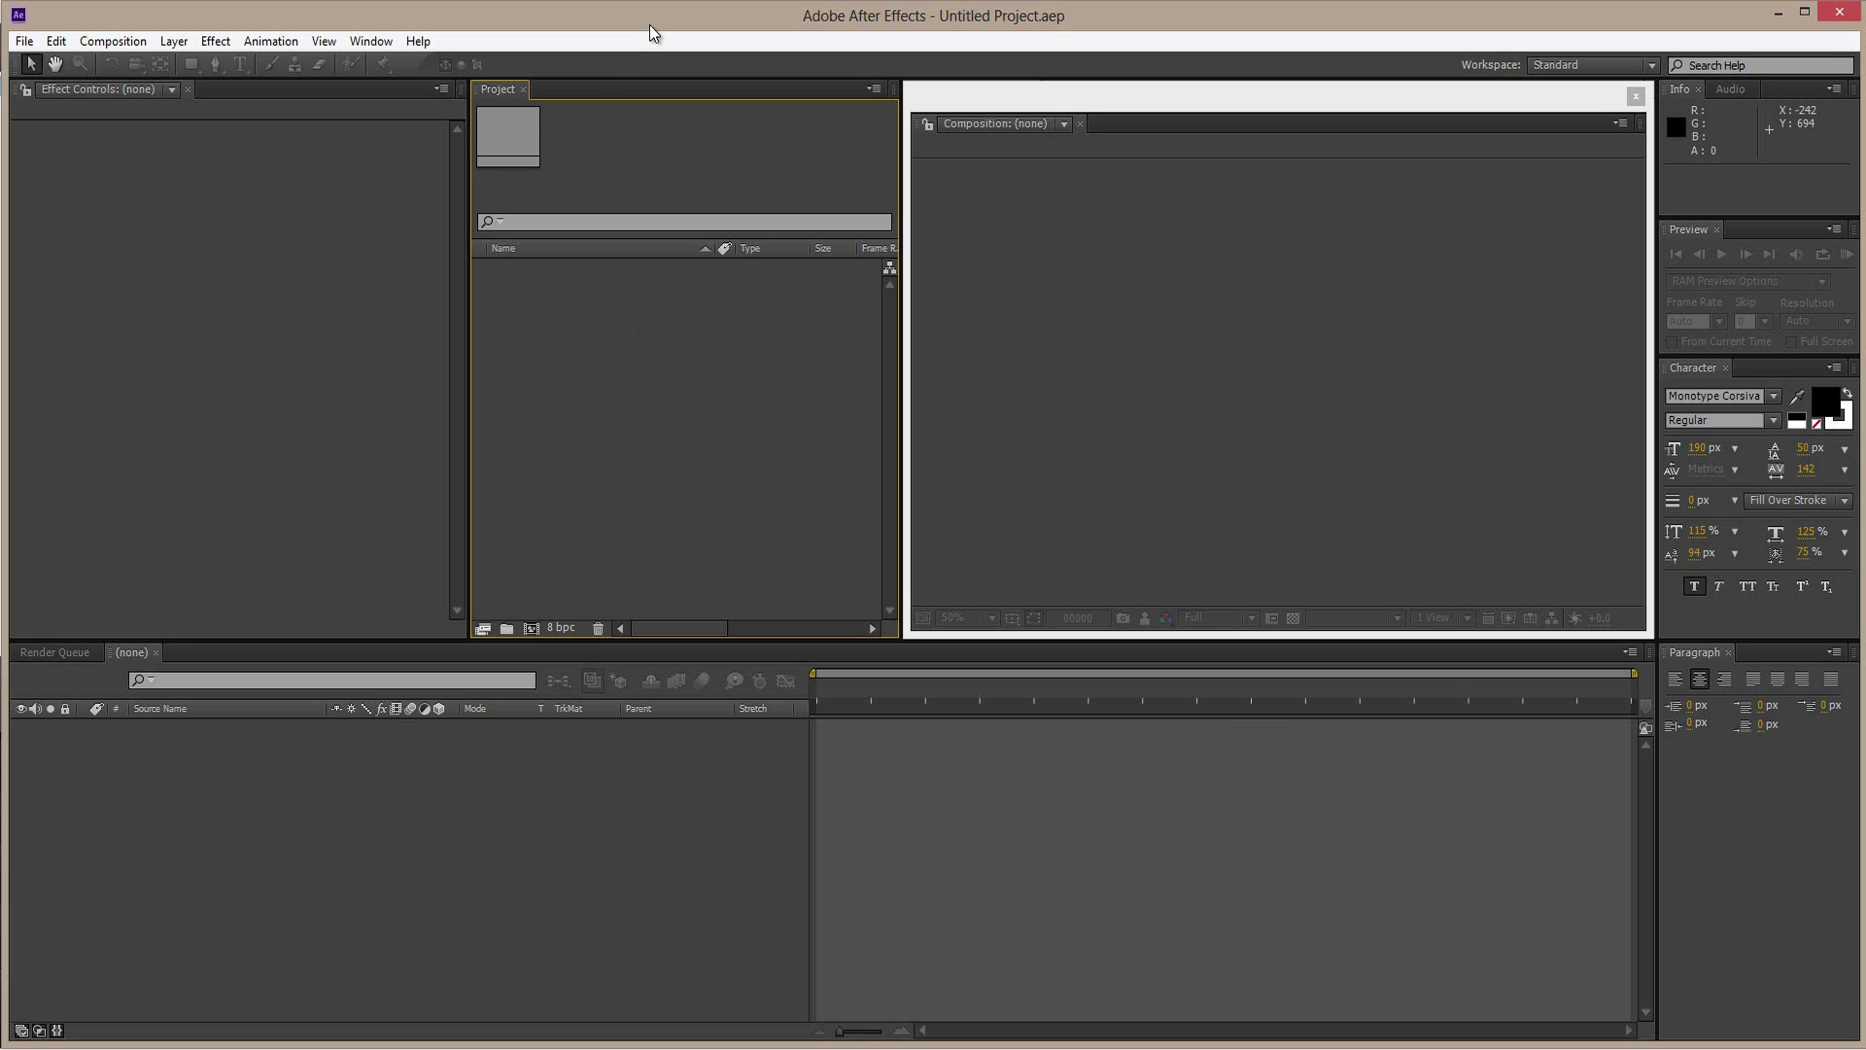
pyautogui.doubleClick(554, 339)
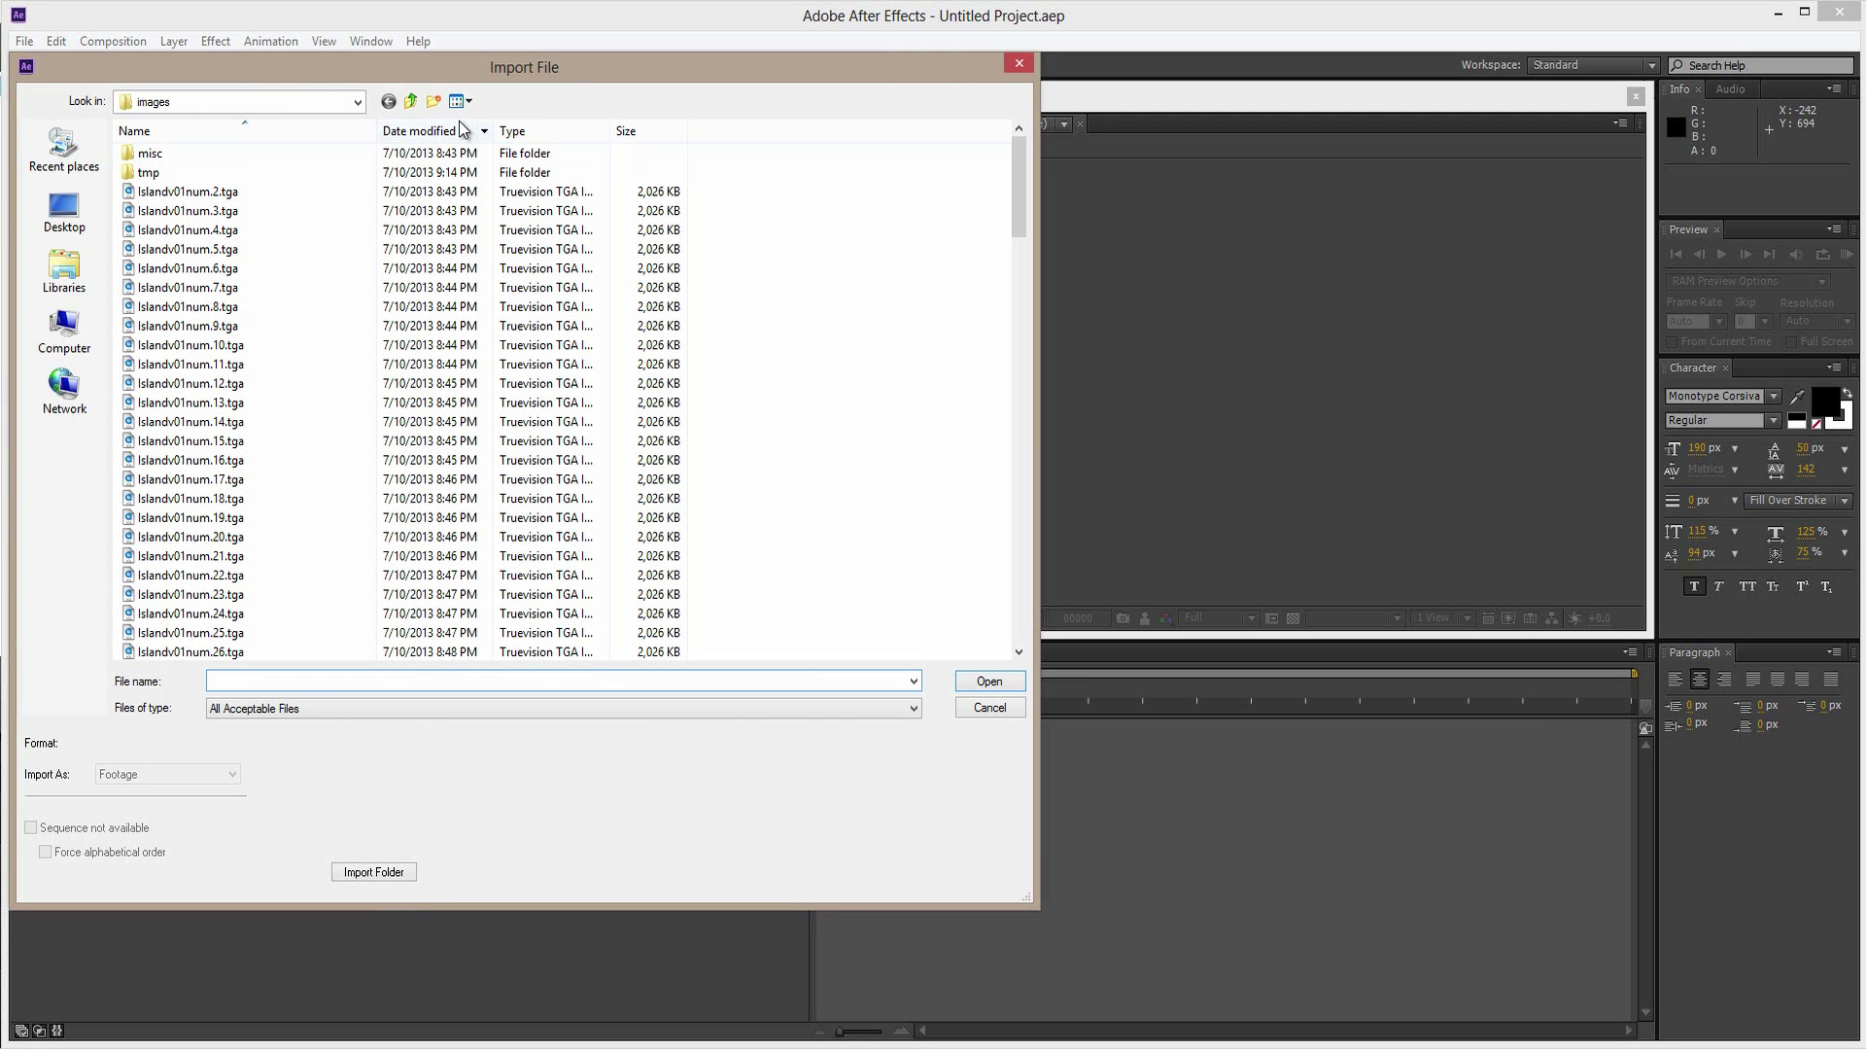
pyautogui.moveTo(1023, 159)
pyautogui.mouseDown()
pyautogui.moveTo(1001, 589)
pyautogui.moveTo(995, 137)
pyautogui.mouseUp()
pyautogui.click(179, 193)
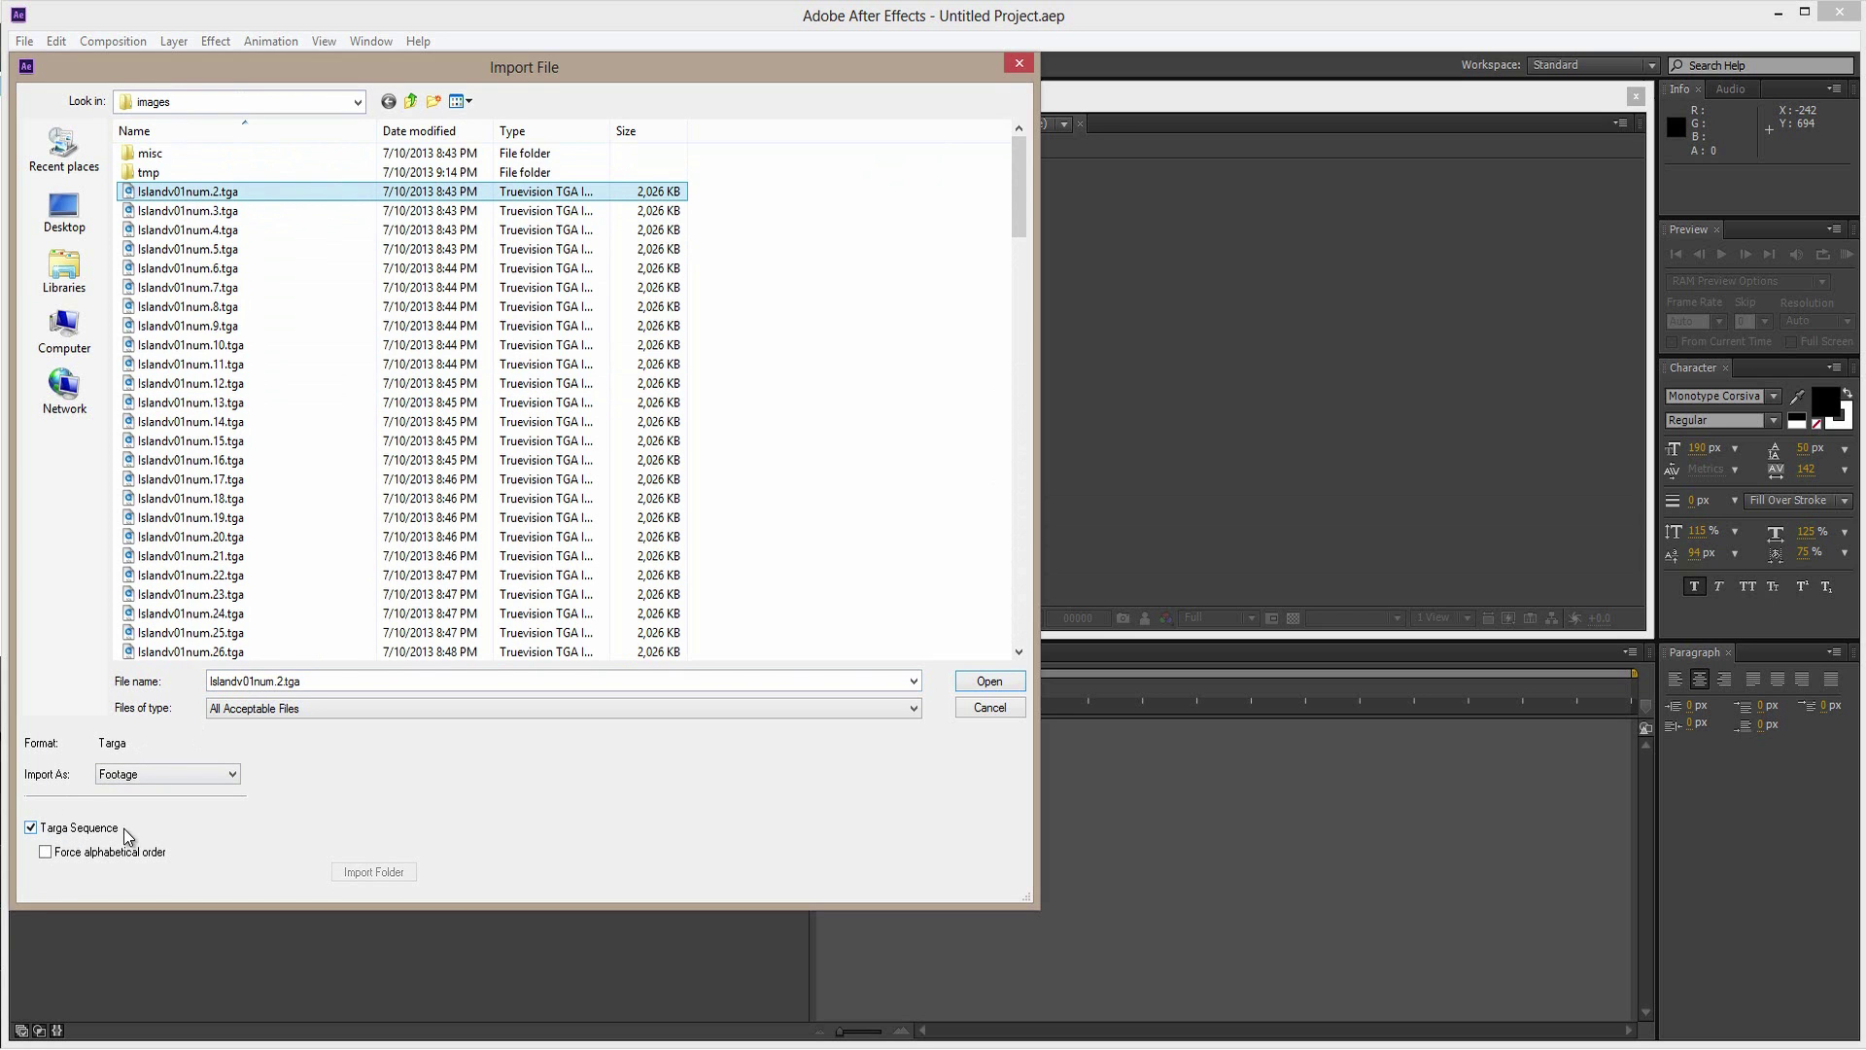
pyautogui.click(989, 680)
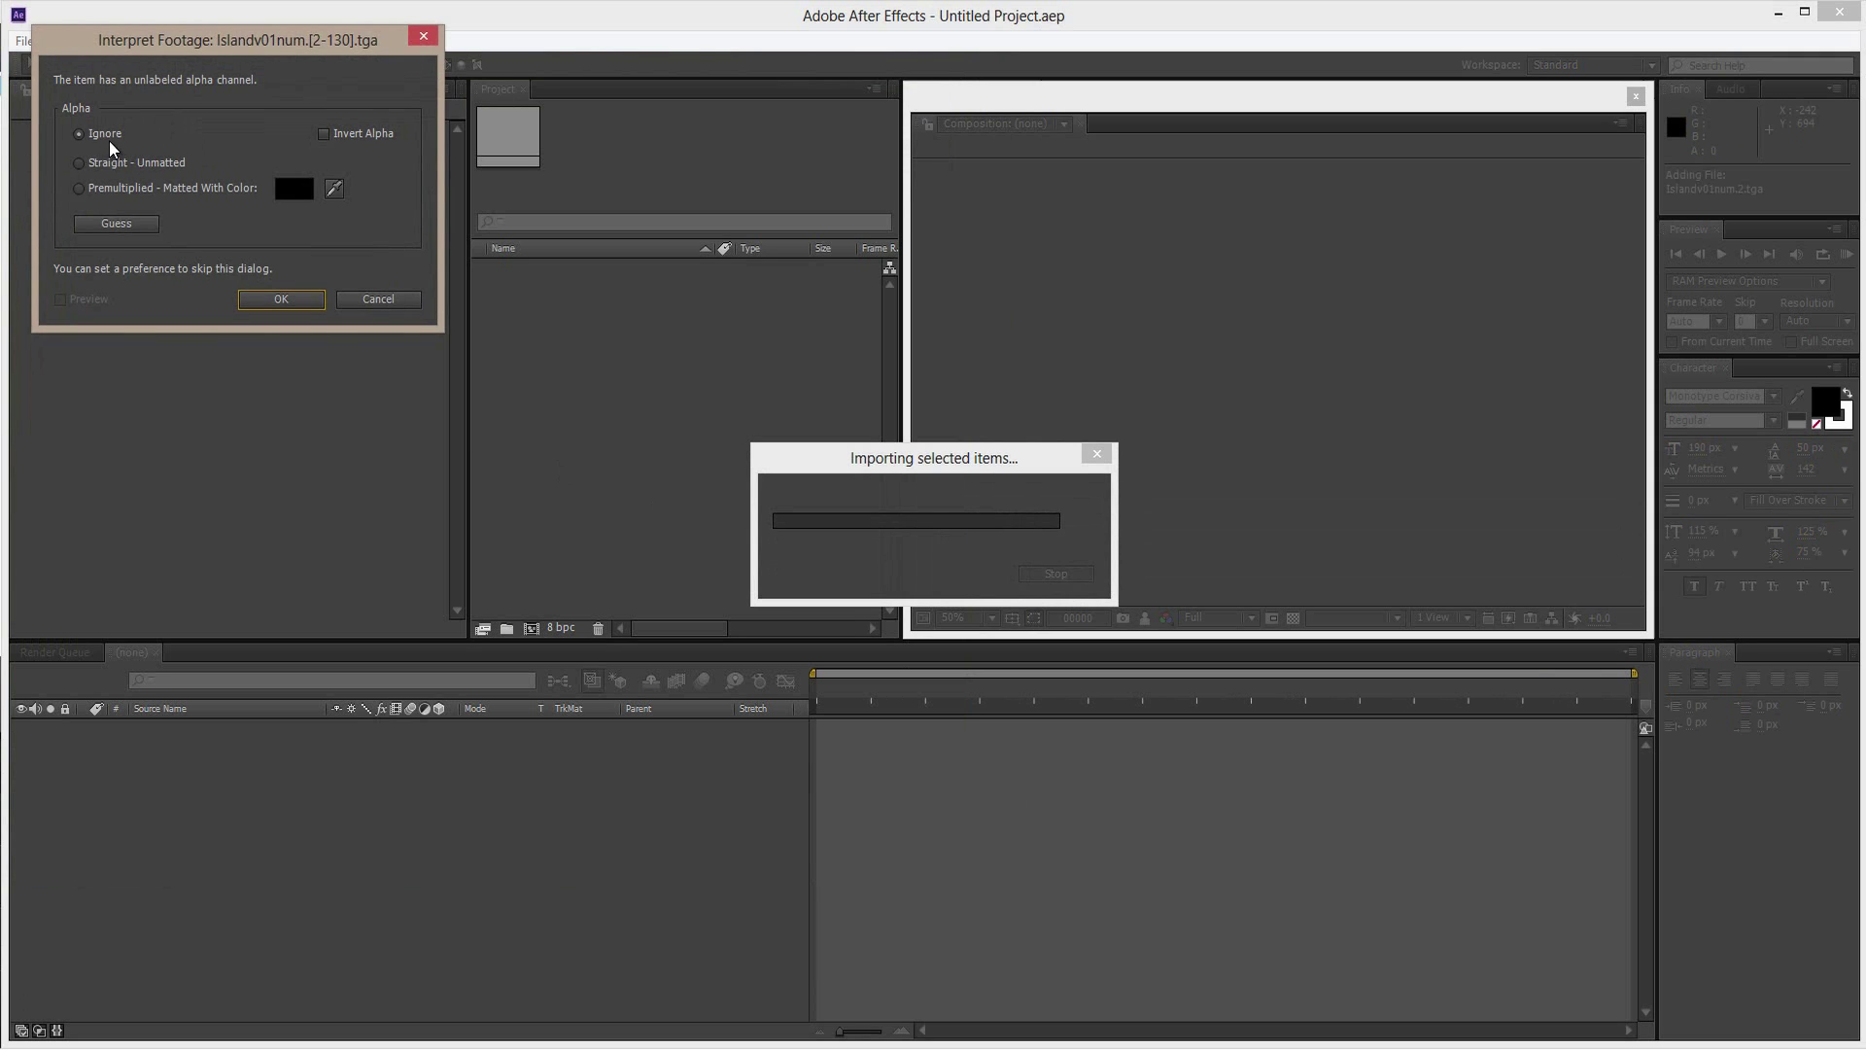
pyautogui.click(282, 298)
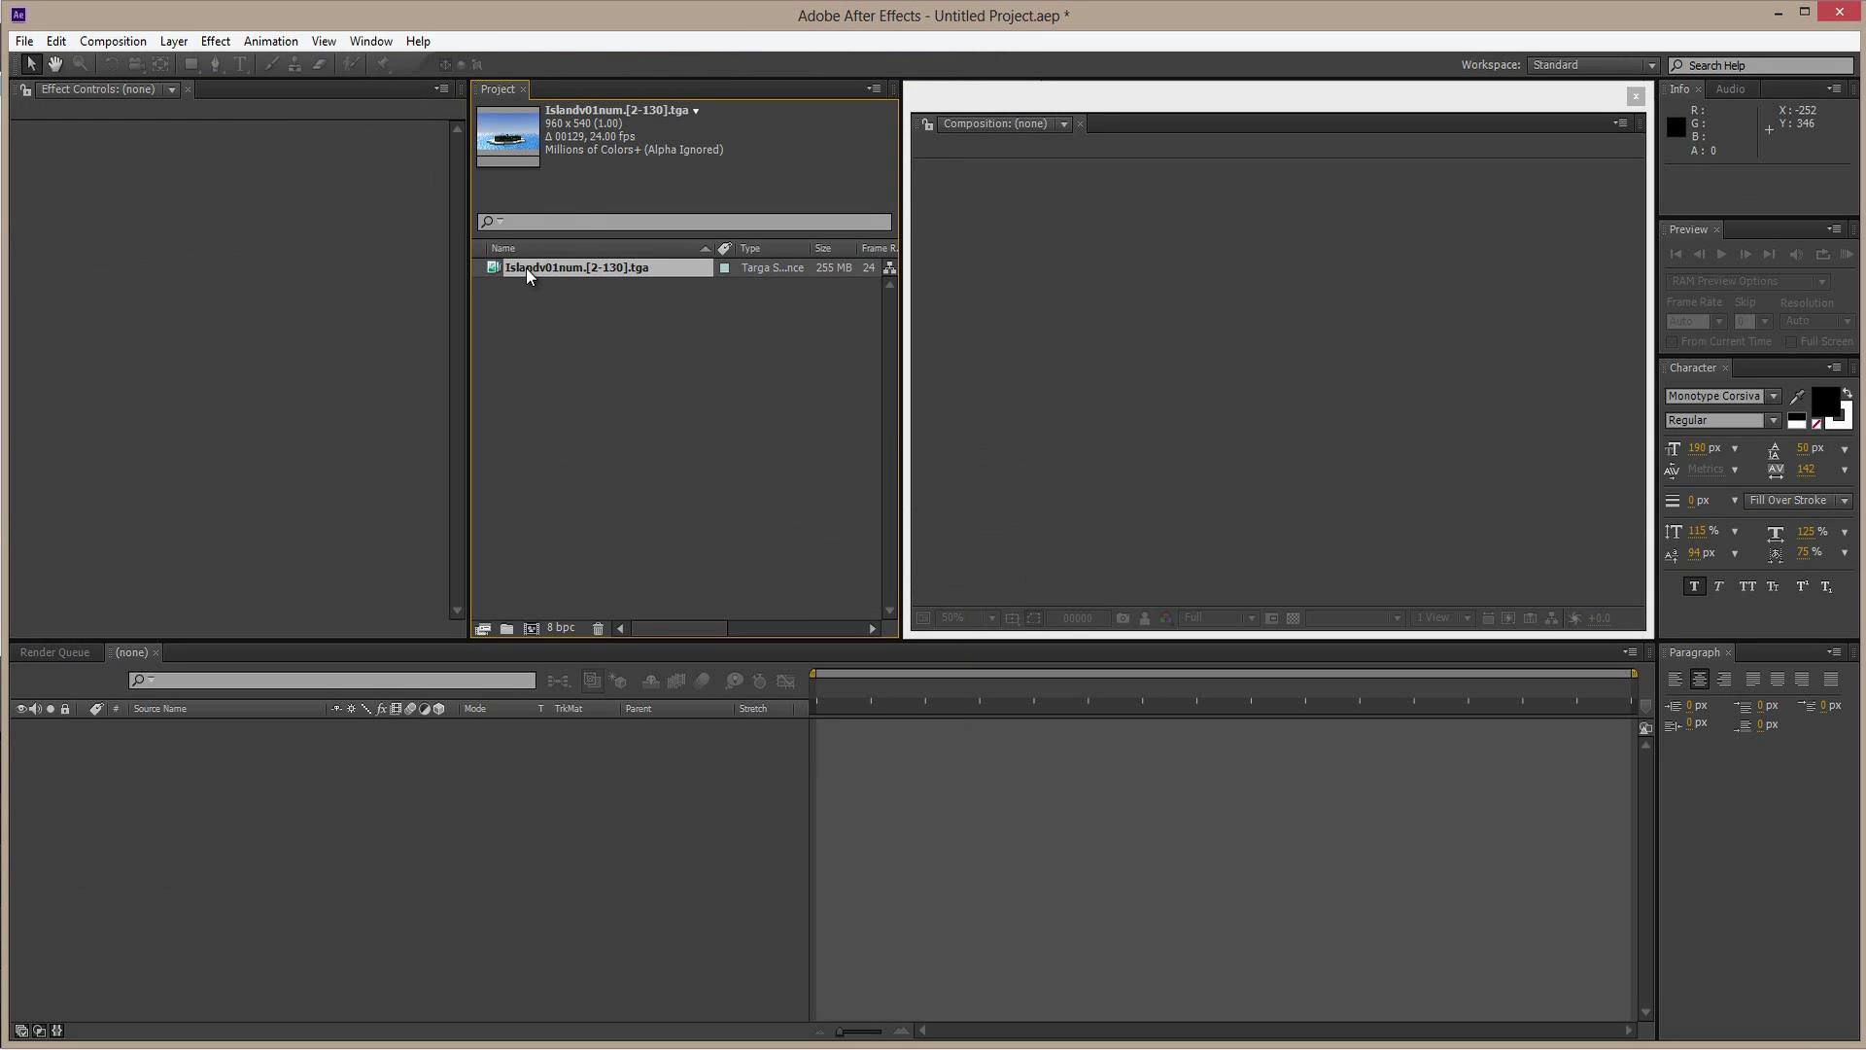
# Step: Create a composition from the imported Targa sequence, play it as a RAM preview and return to the first frame
pyautogui.moveTo(527, 270); pyautogui.dragTo(531, 628)
pyautogui.click(1846, 255)
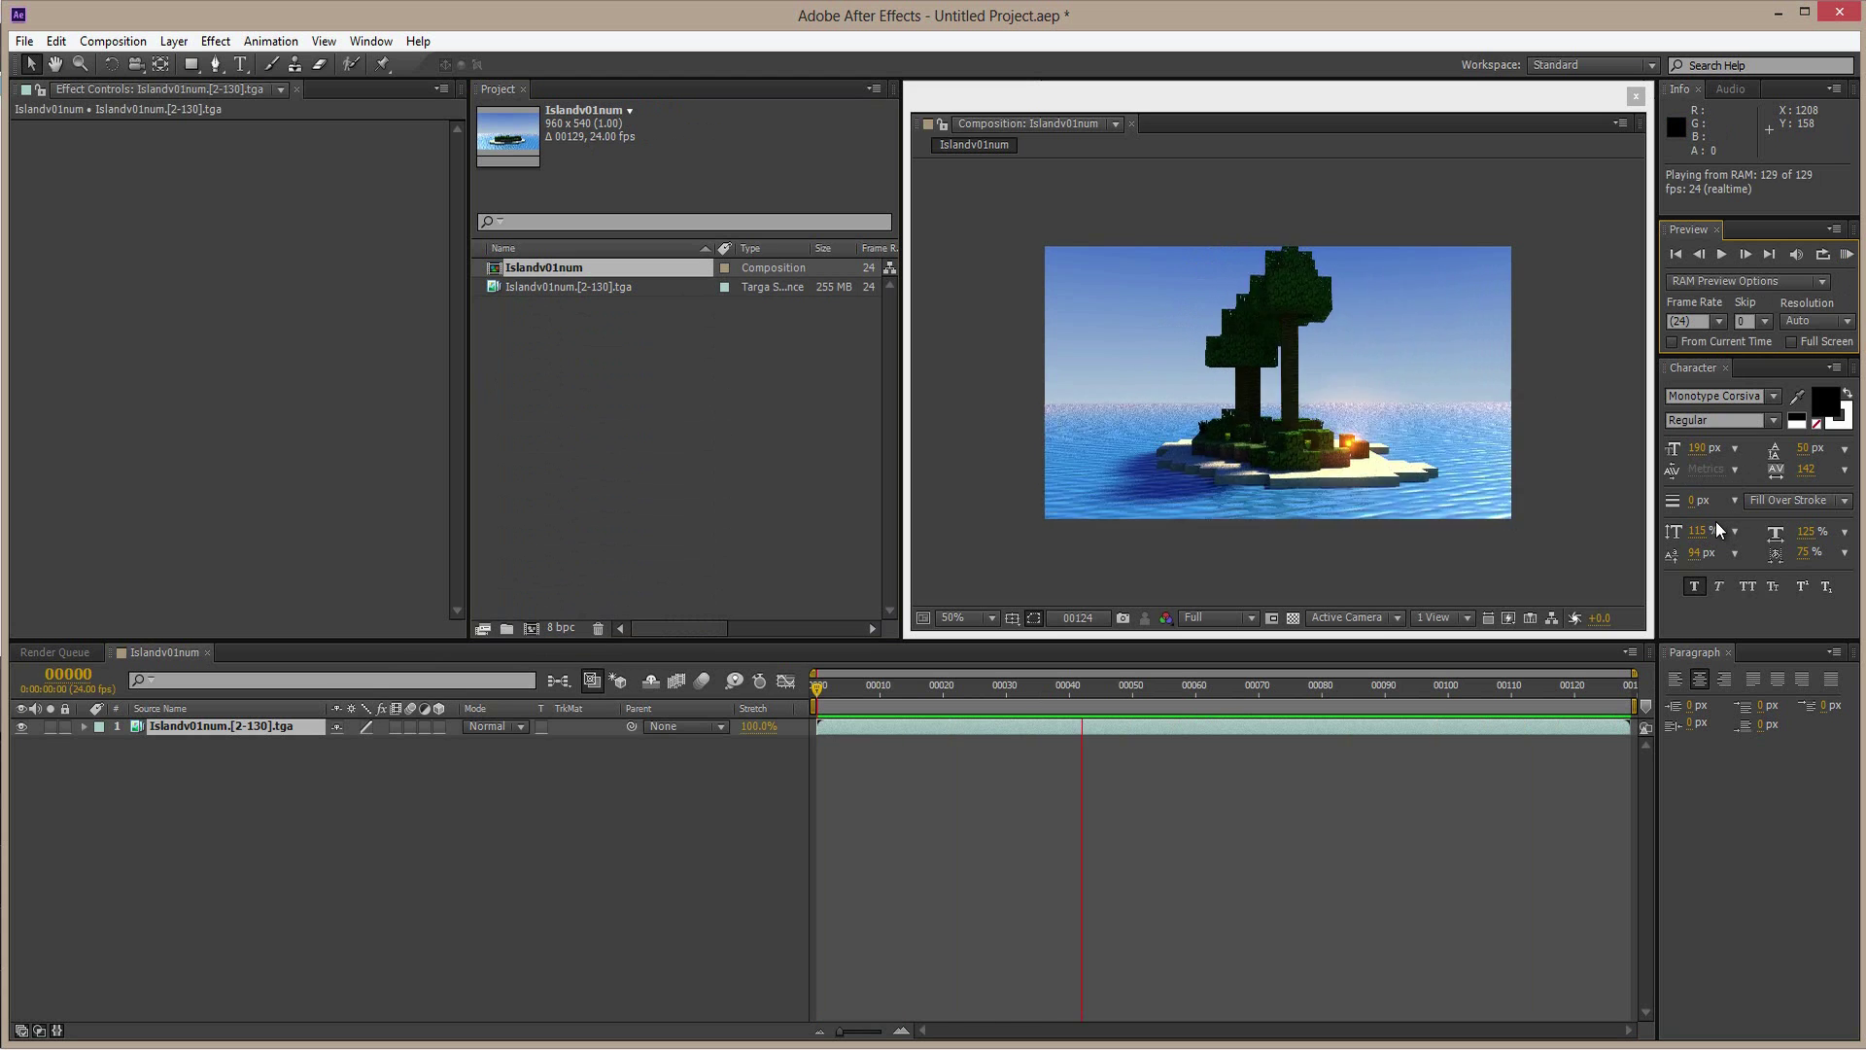
pyautogui.click(818, 689)
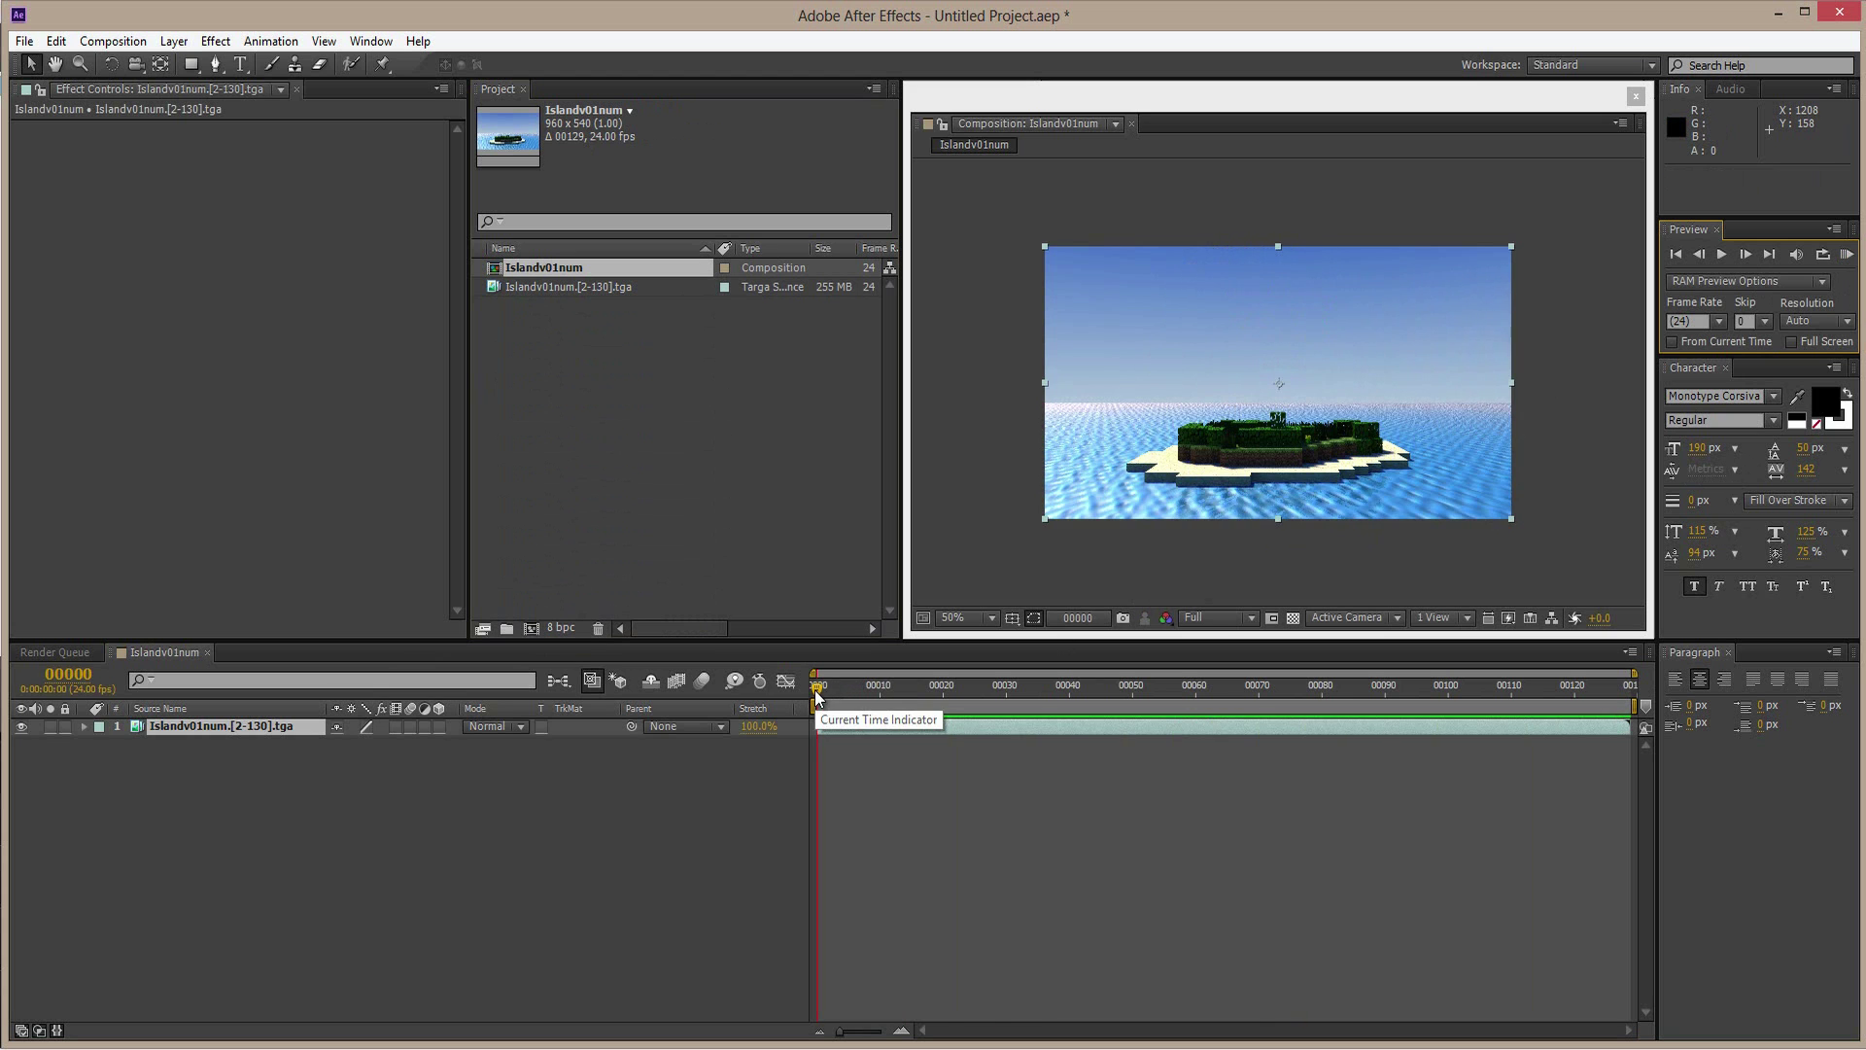